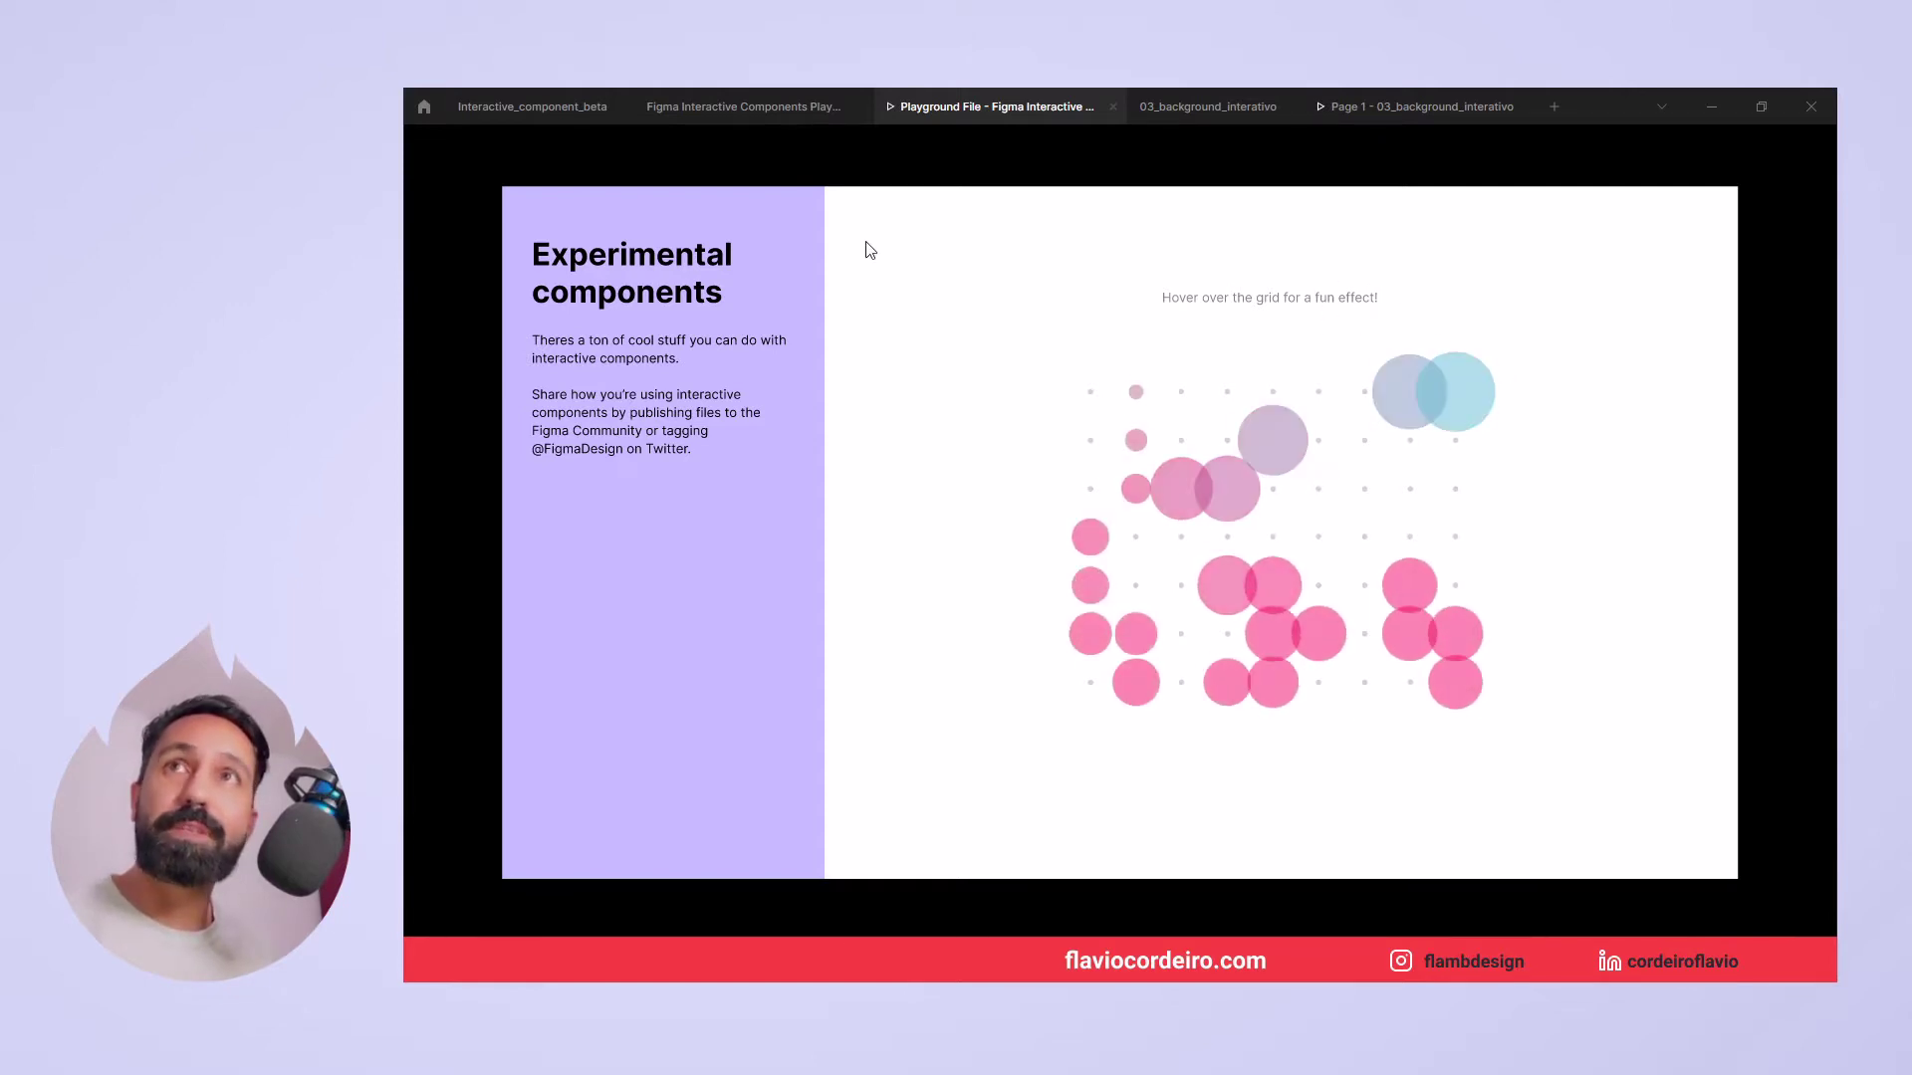
# Switch to the 03_background_interativo file containing the 124 × 144 red flame.
pyautogui.click(774, 106)
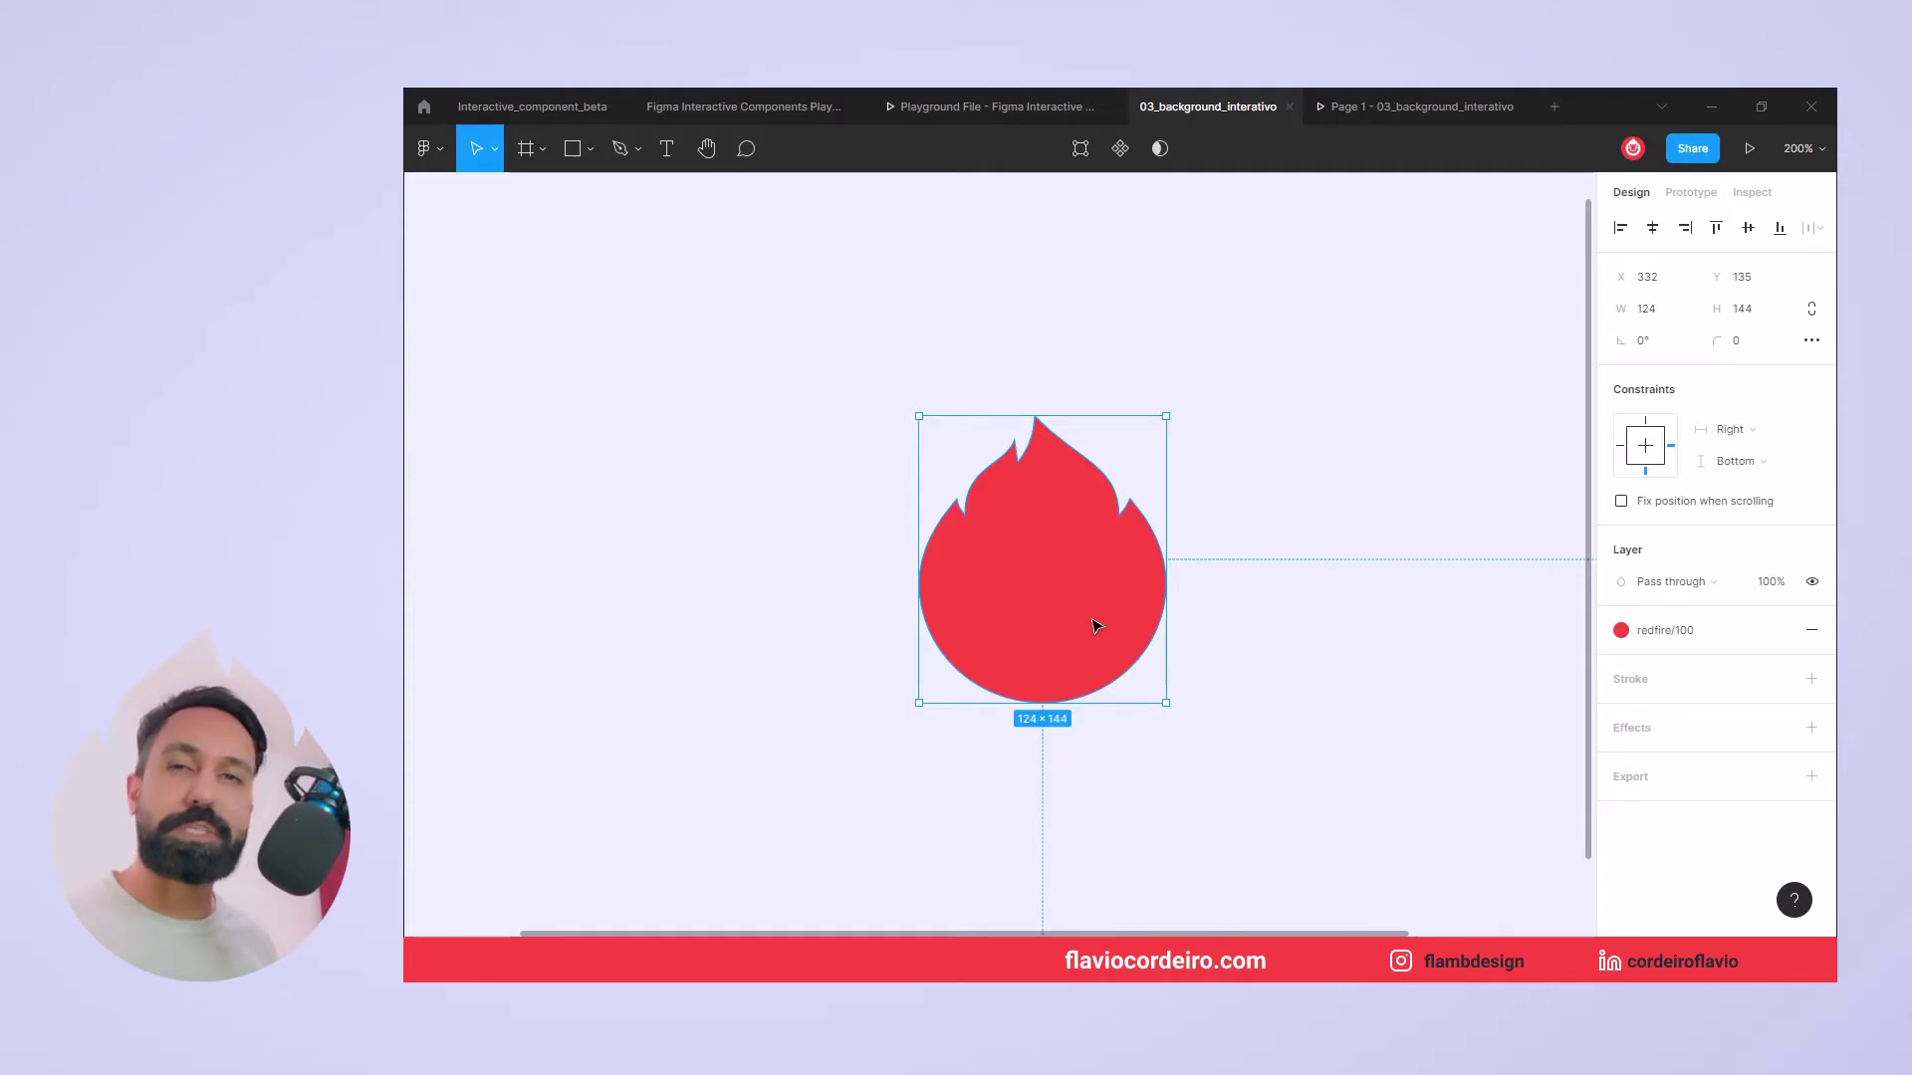
# Move the red flame onto the prototipo frame and set its height to 4, making it 3.44 × 4.
pyautogui.moveTo(1096, 625); pyautogui.dragTo(1019, 580)
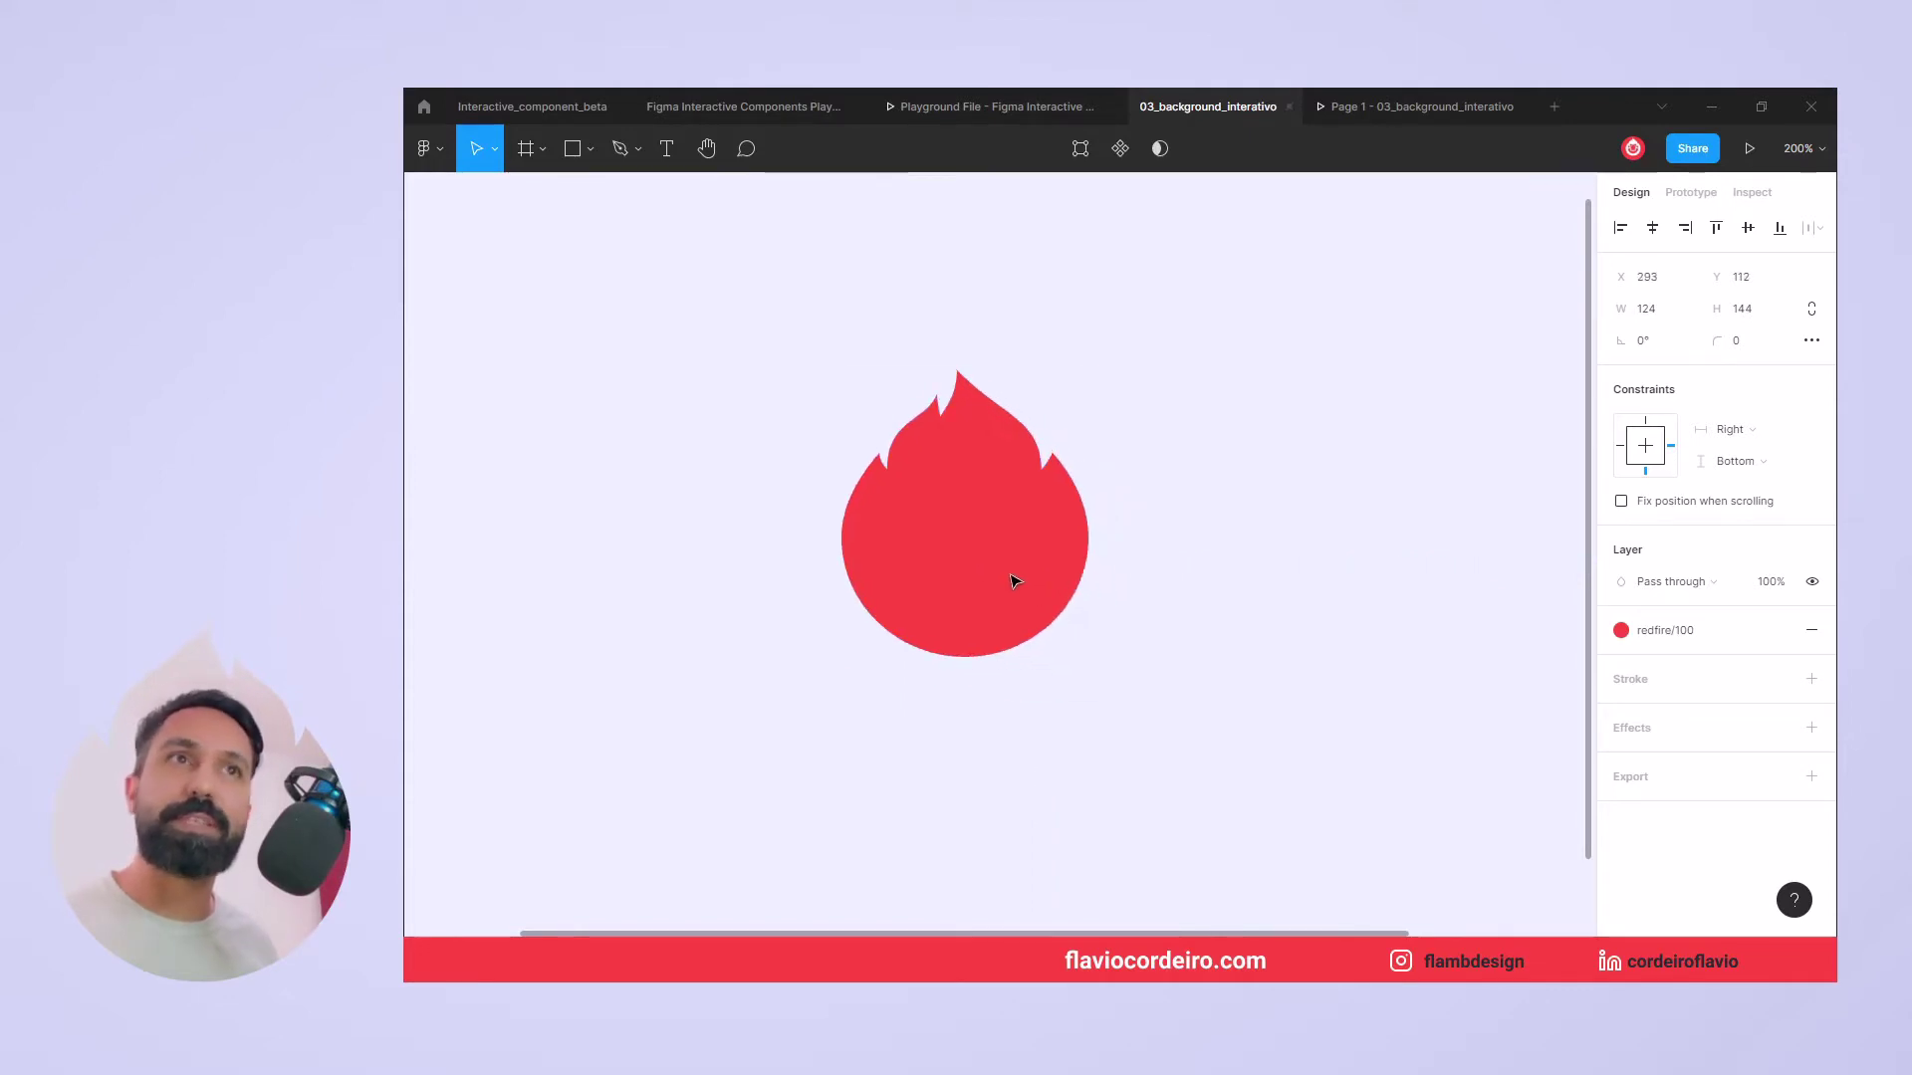
pyautogui.click(1747, 314)
pyautogui.write('4')
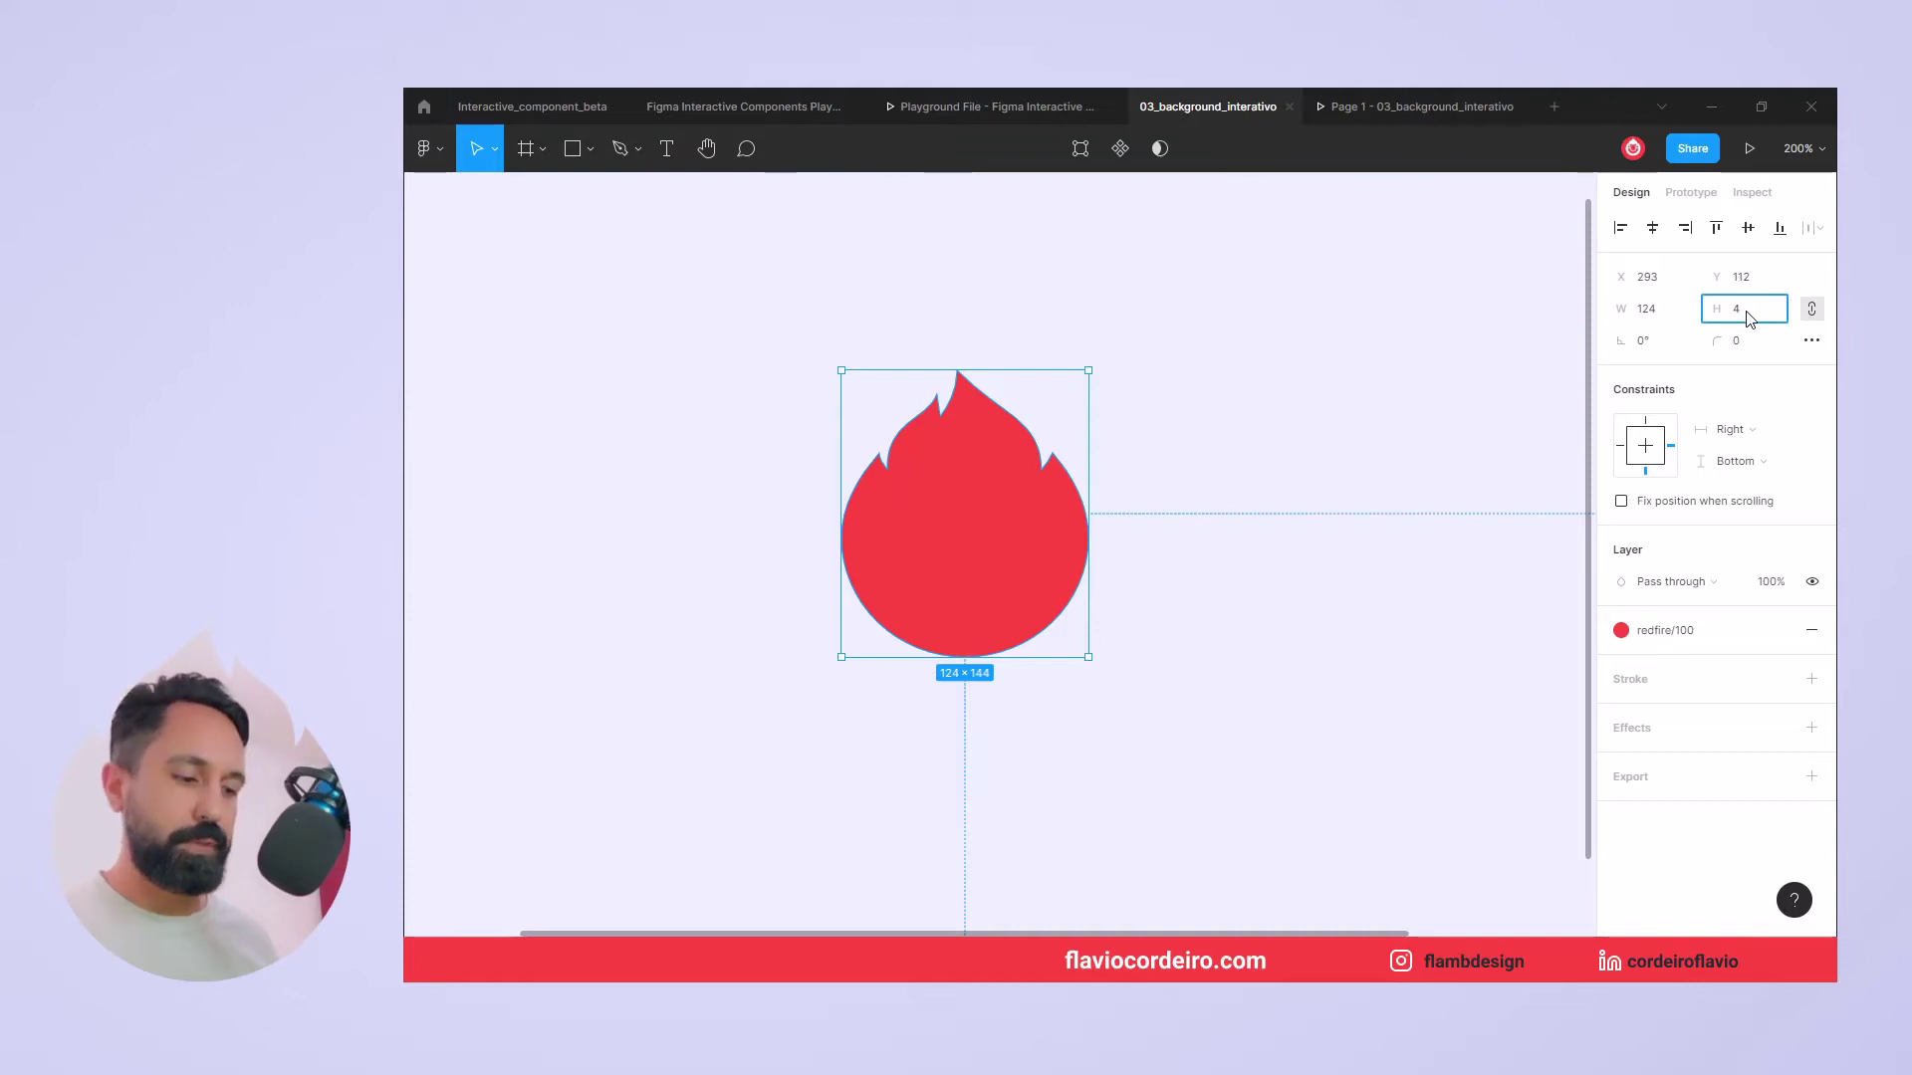
pyautogui.press('Return')
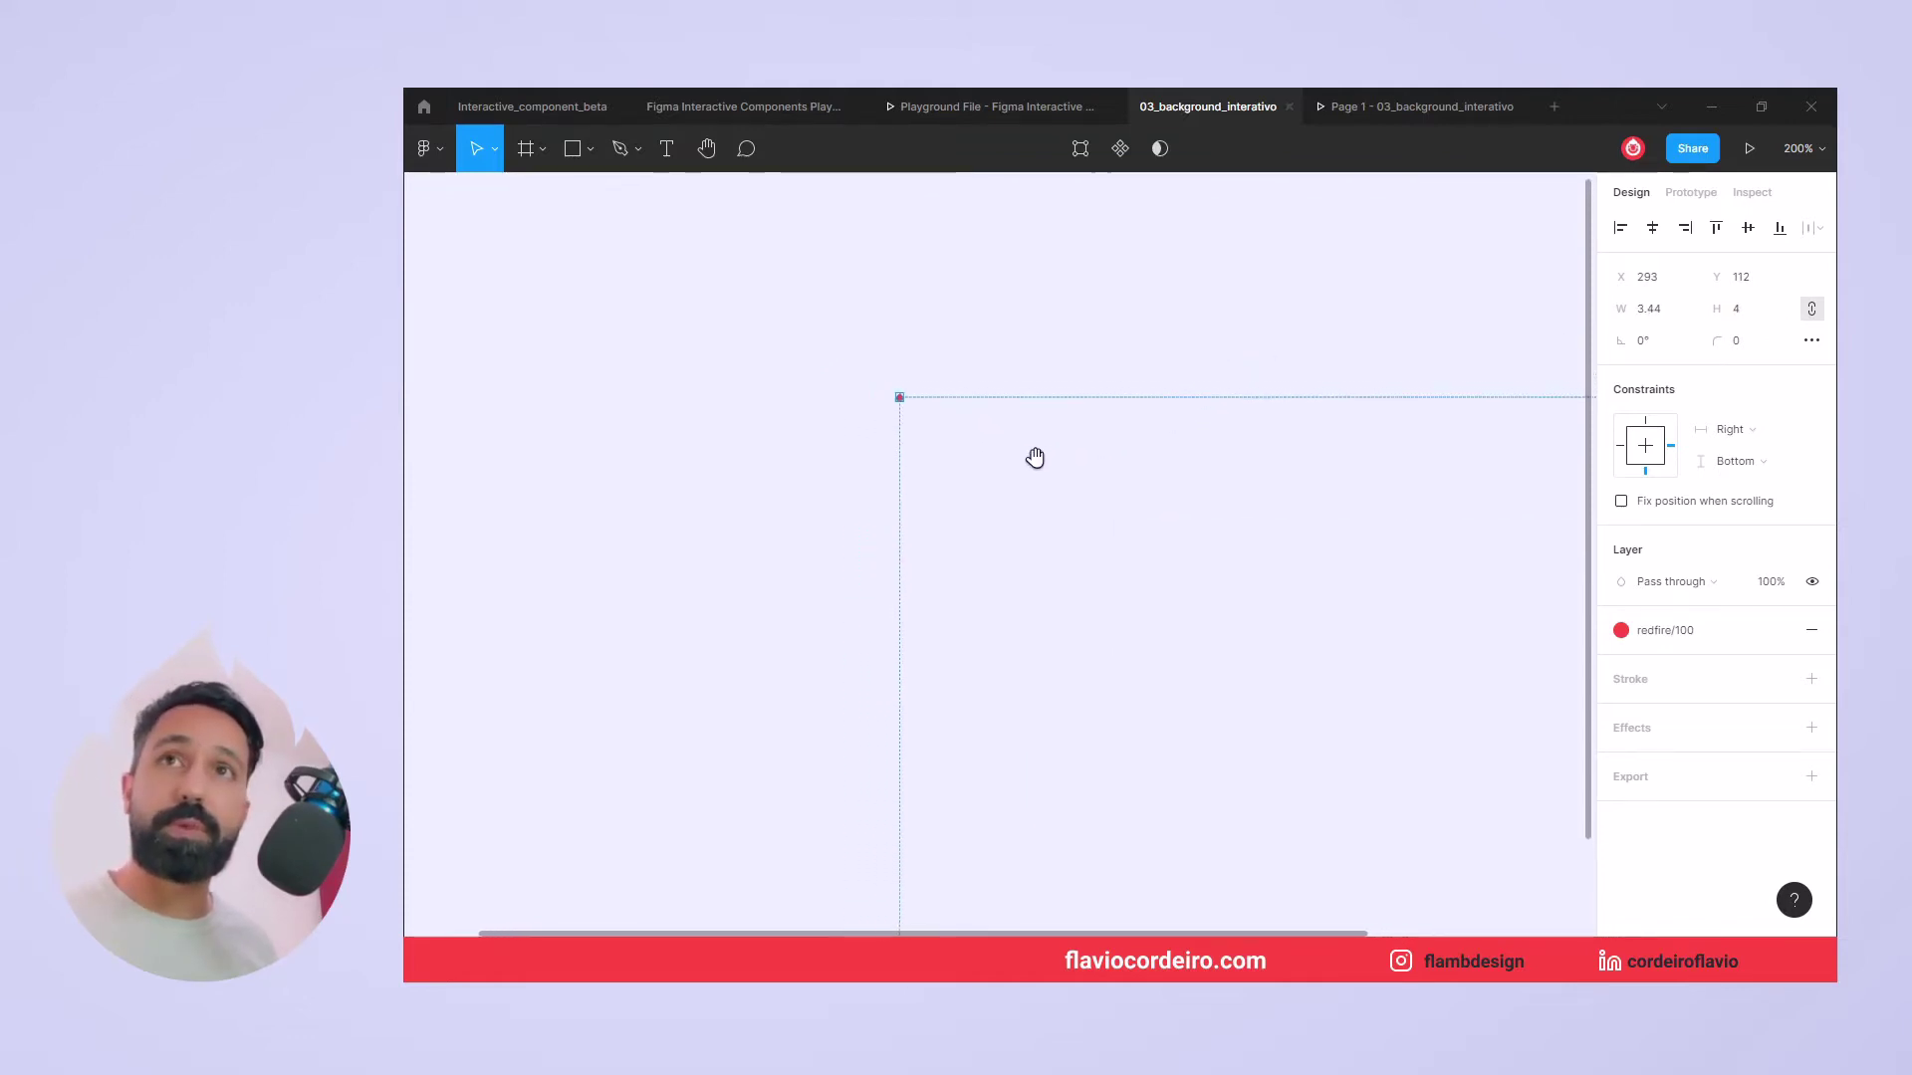
pyautogui.hscroll(-3, 1037, 458)
pyautogui.scroll(1, 1037, 458)
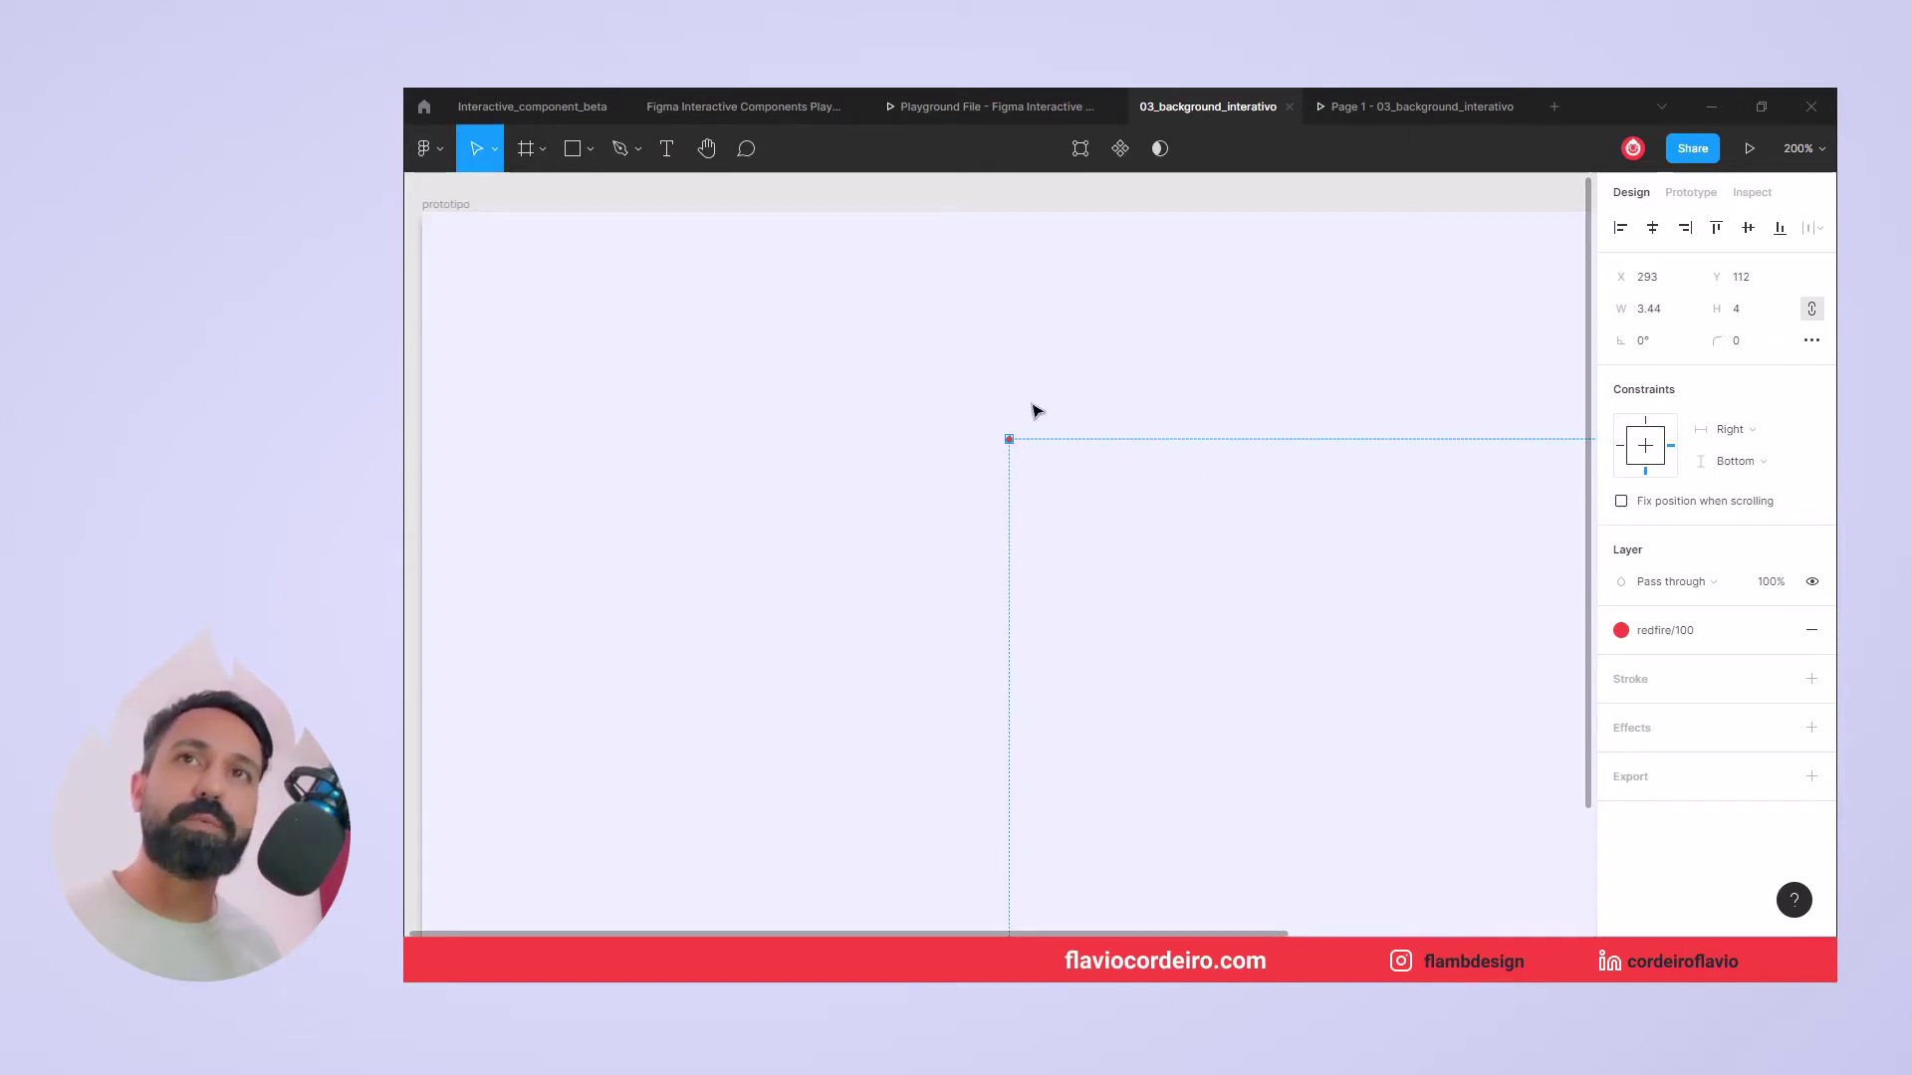
# Draw a 40 × 40 grey square centred over the red dot, then select both.
pyautogui.click(1158, 528)
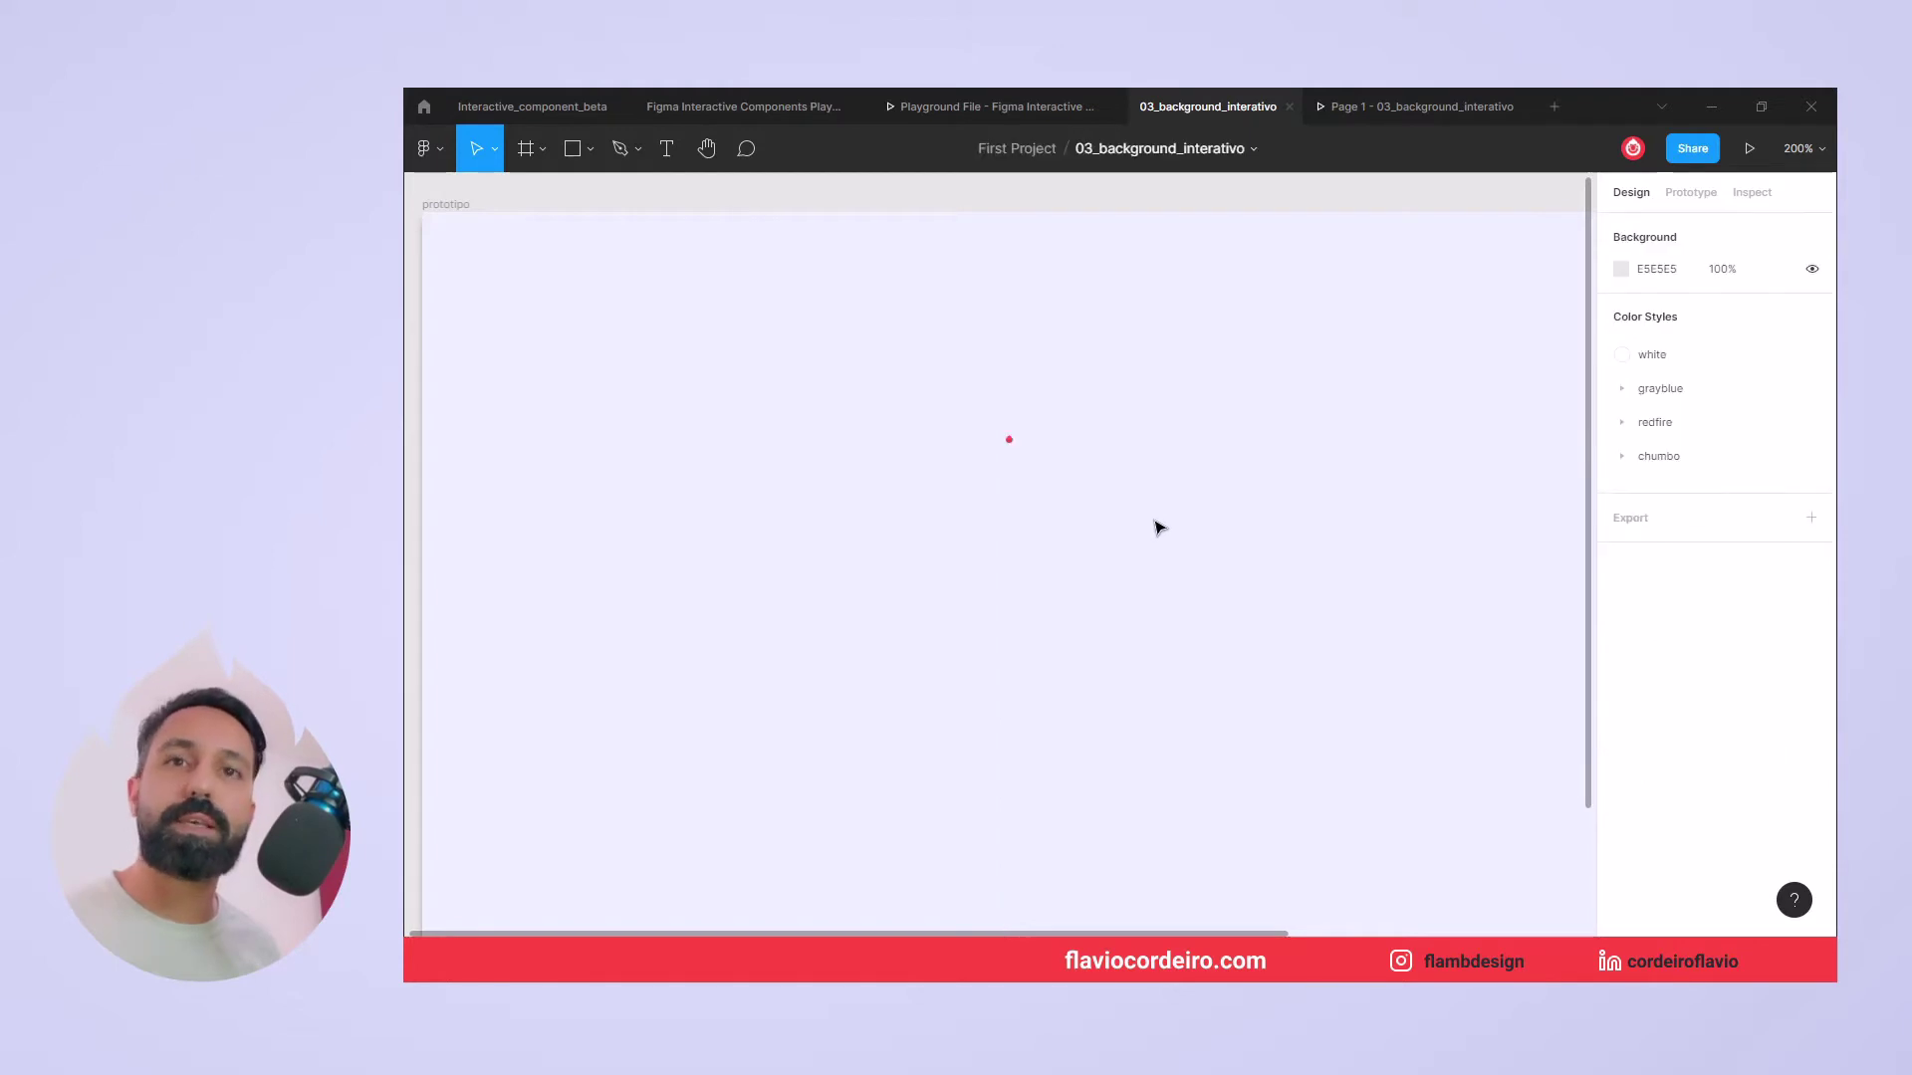
pyautogui.moveTo(1066, 485); pyautogui.dragTo(1150, 535)
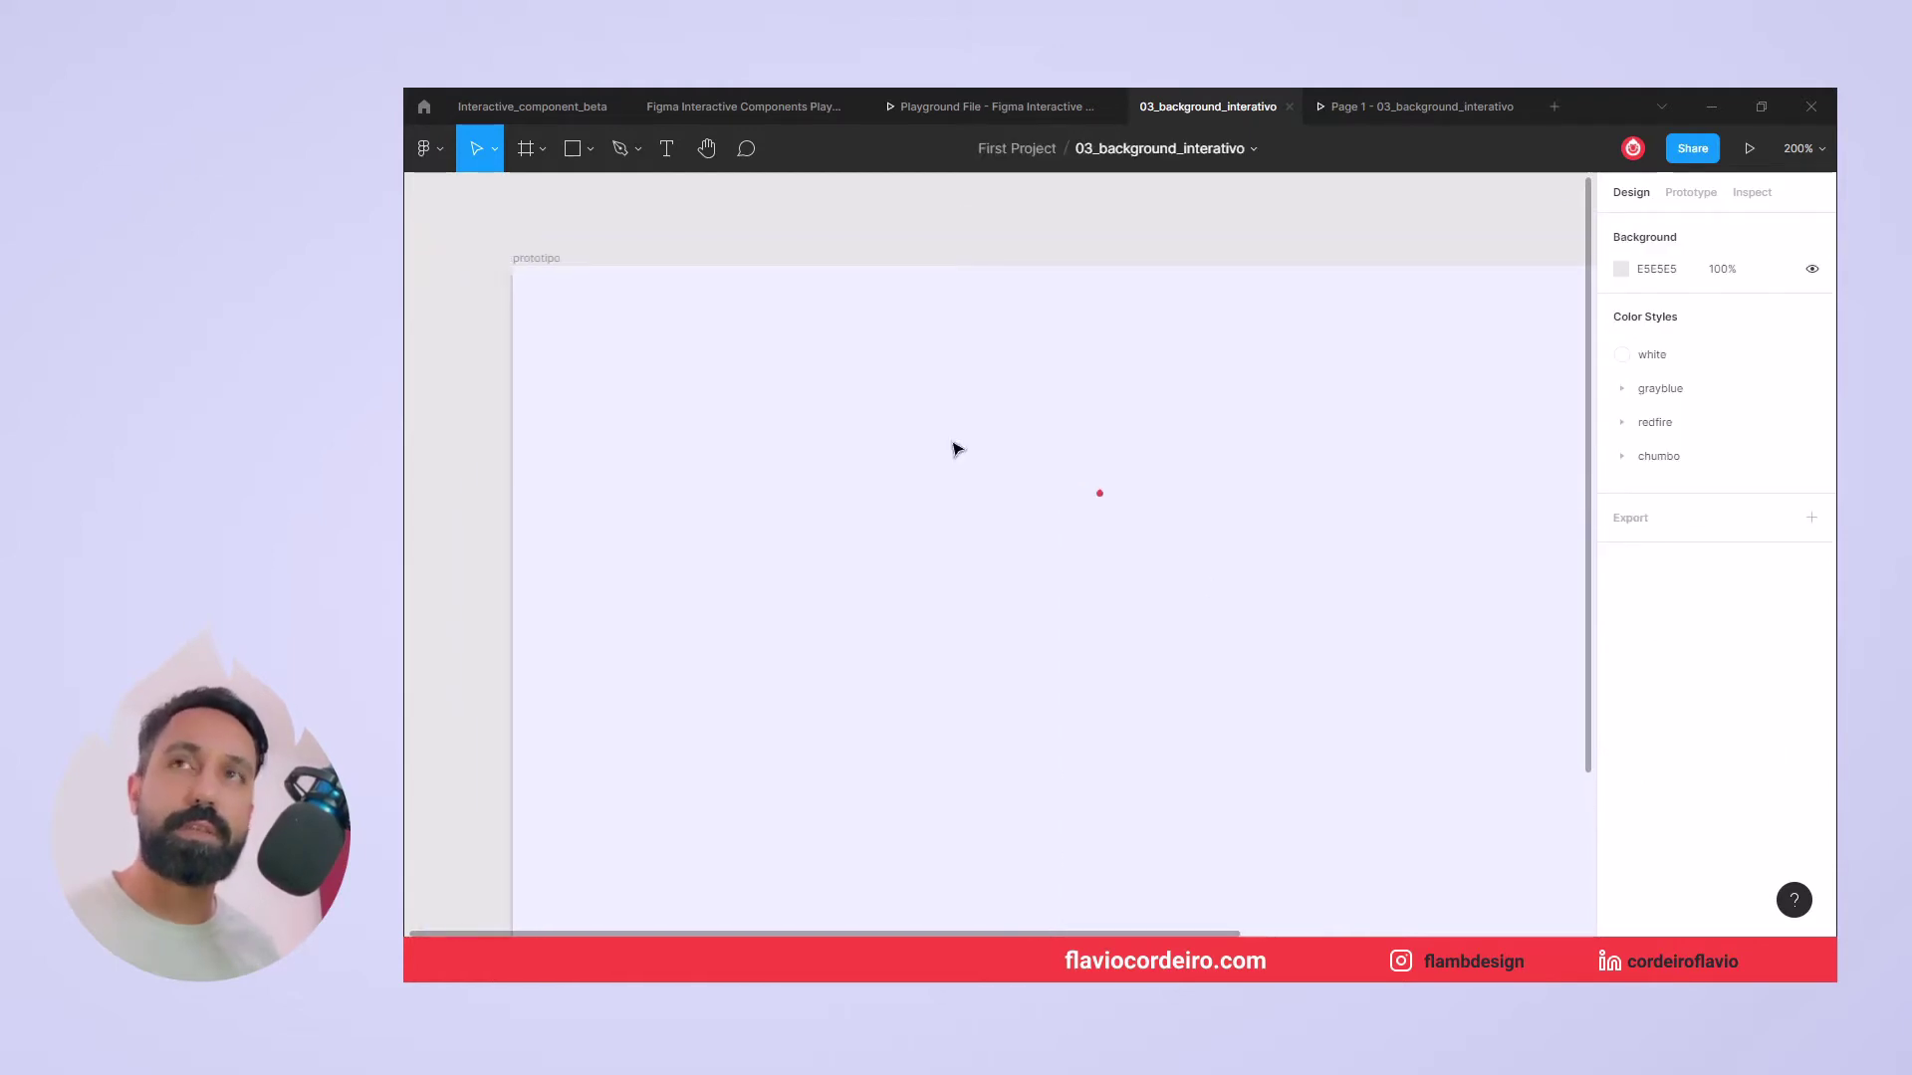
pyautogui.click(573, 149)
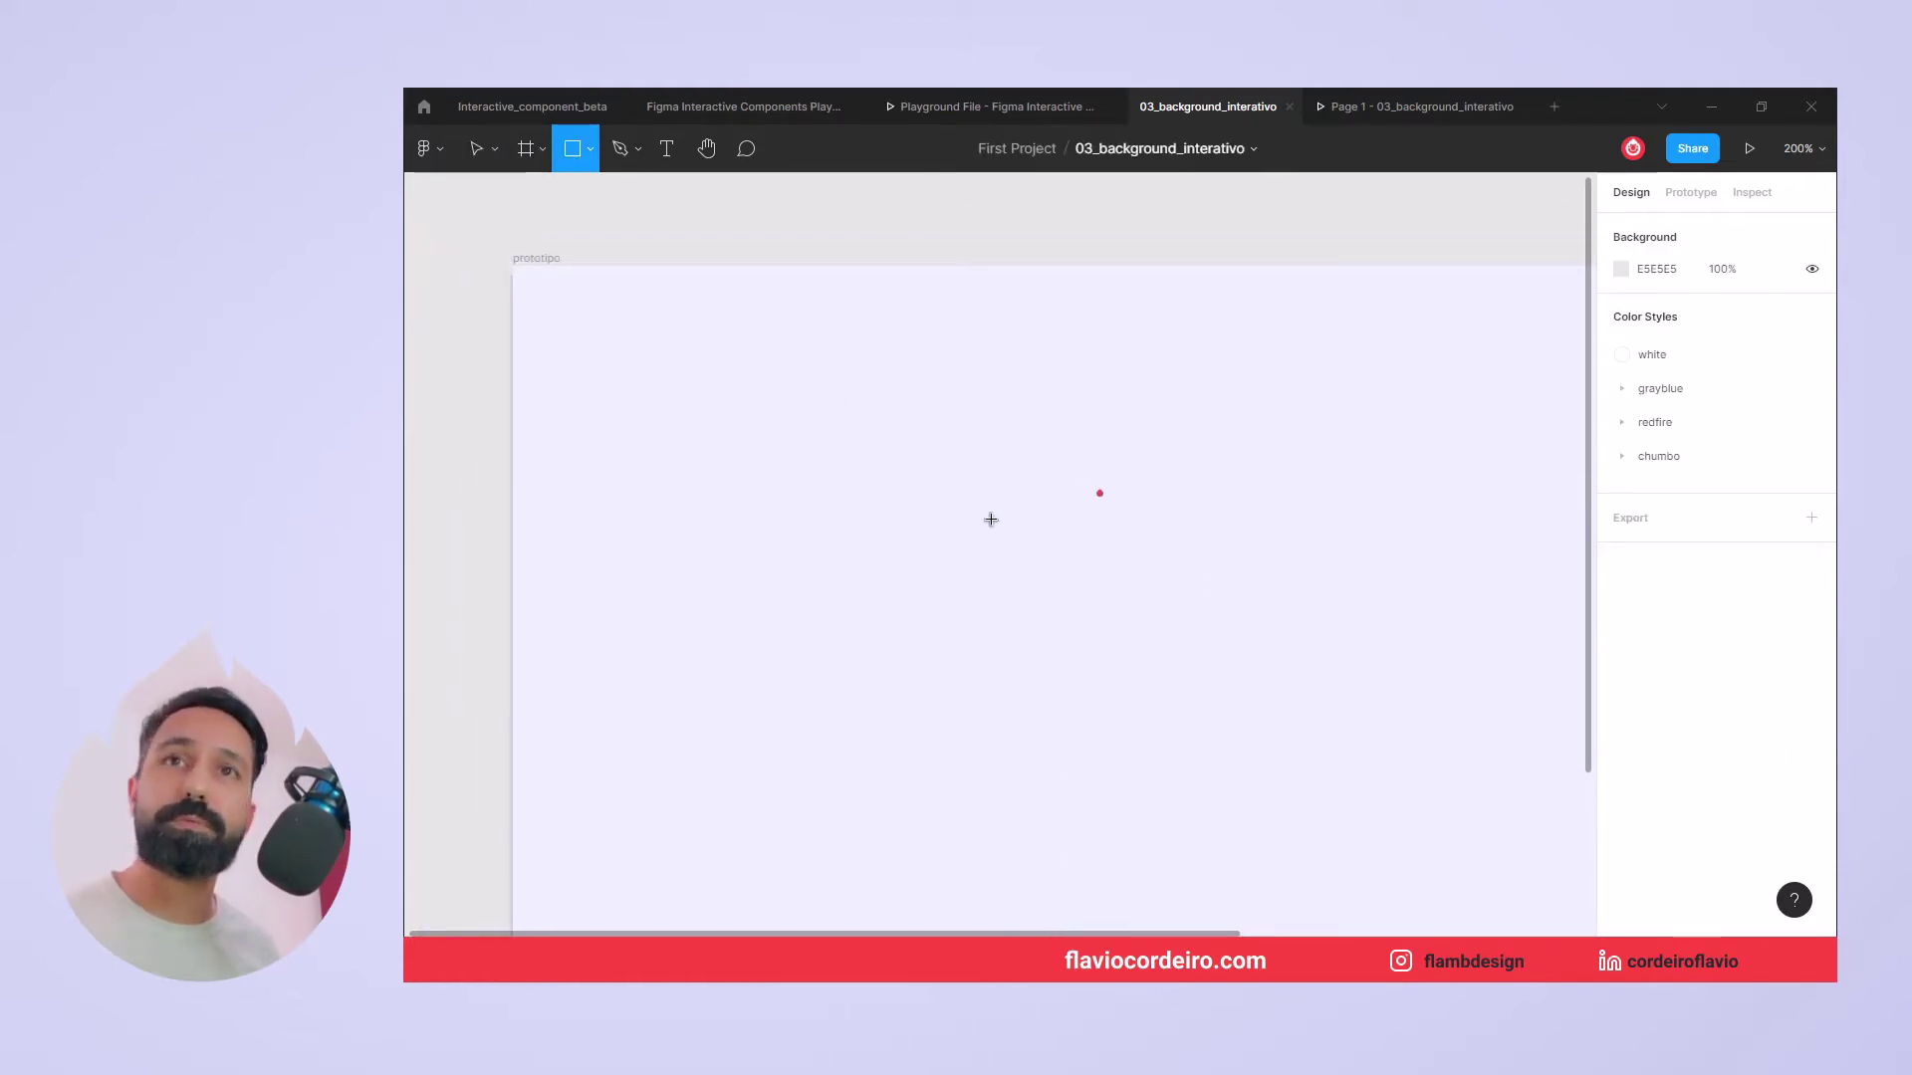
pyautogui.moveTo(991, 518); pyautogui.dragTo(1024, 557)
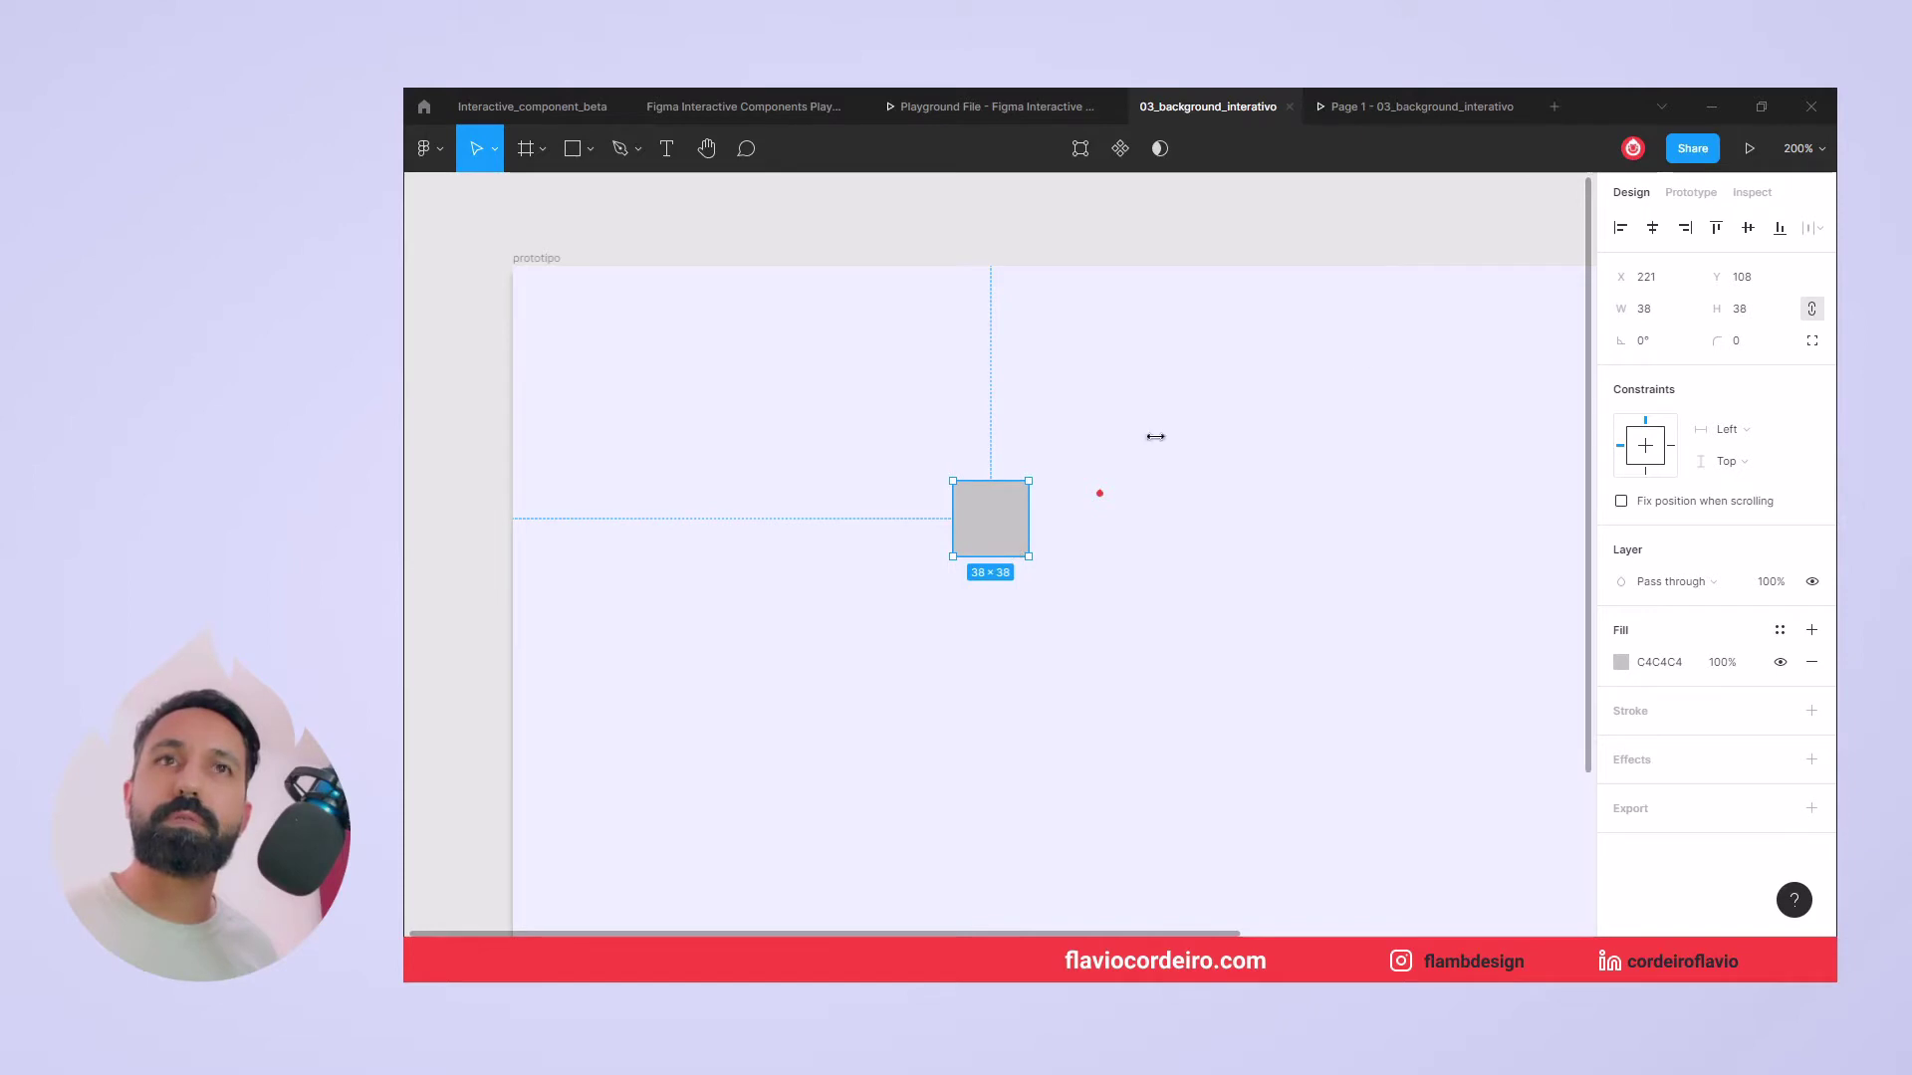
pyautogui.click(1753, 309)
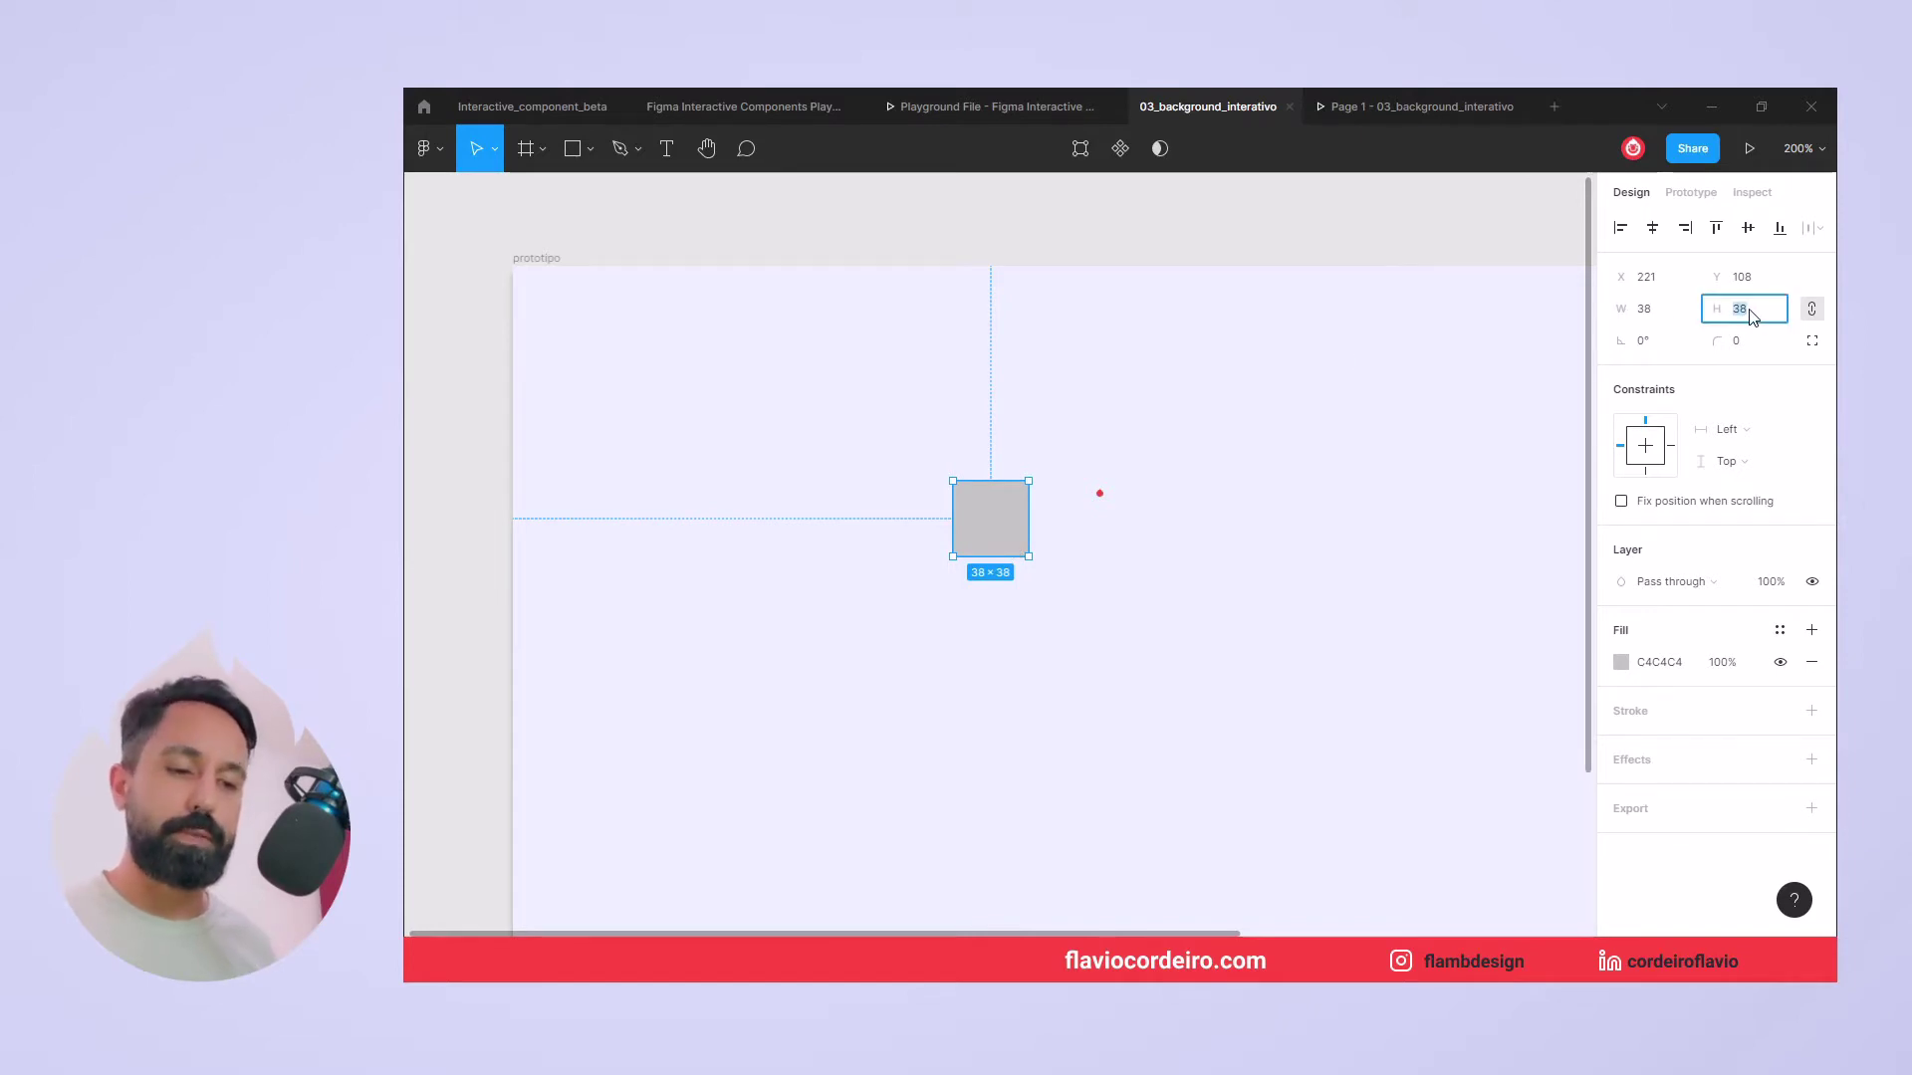
pyautogui.write('40')
pyautogui.press('Return')
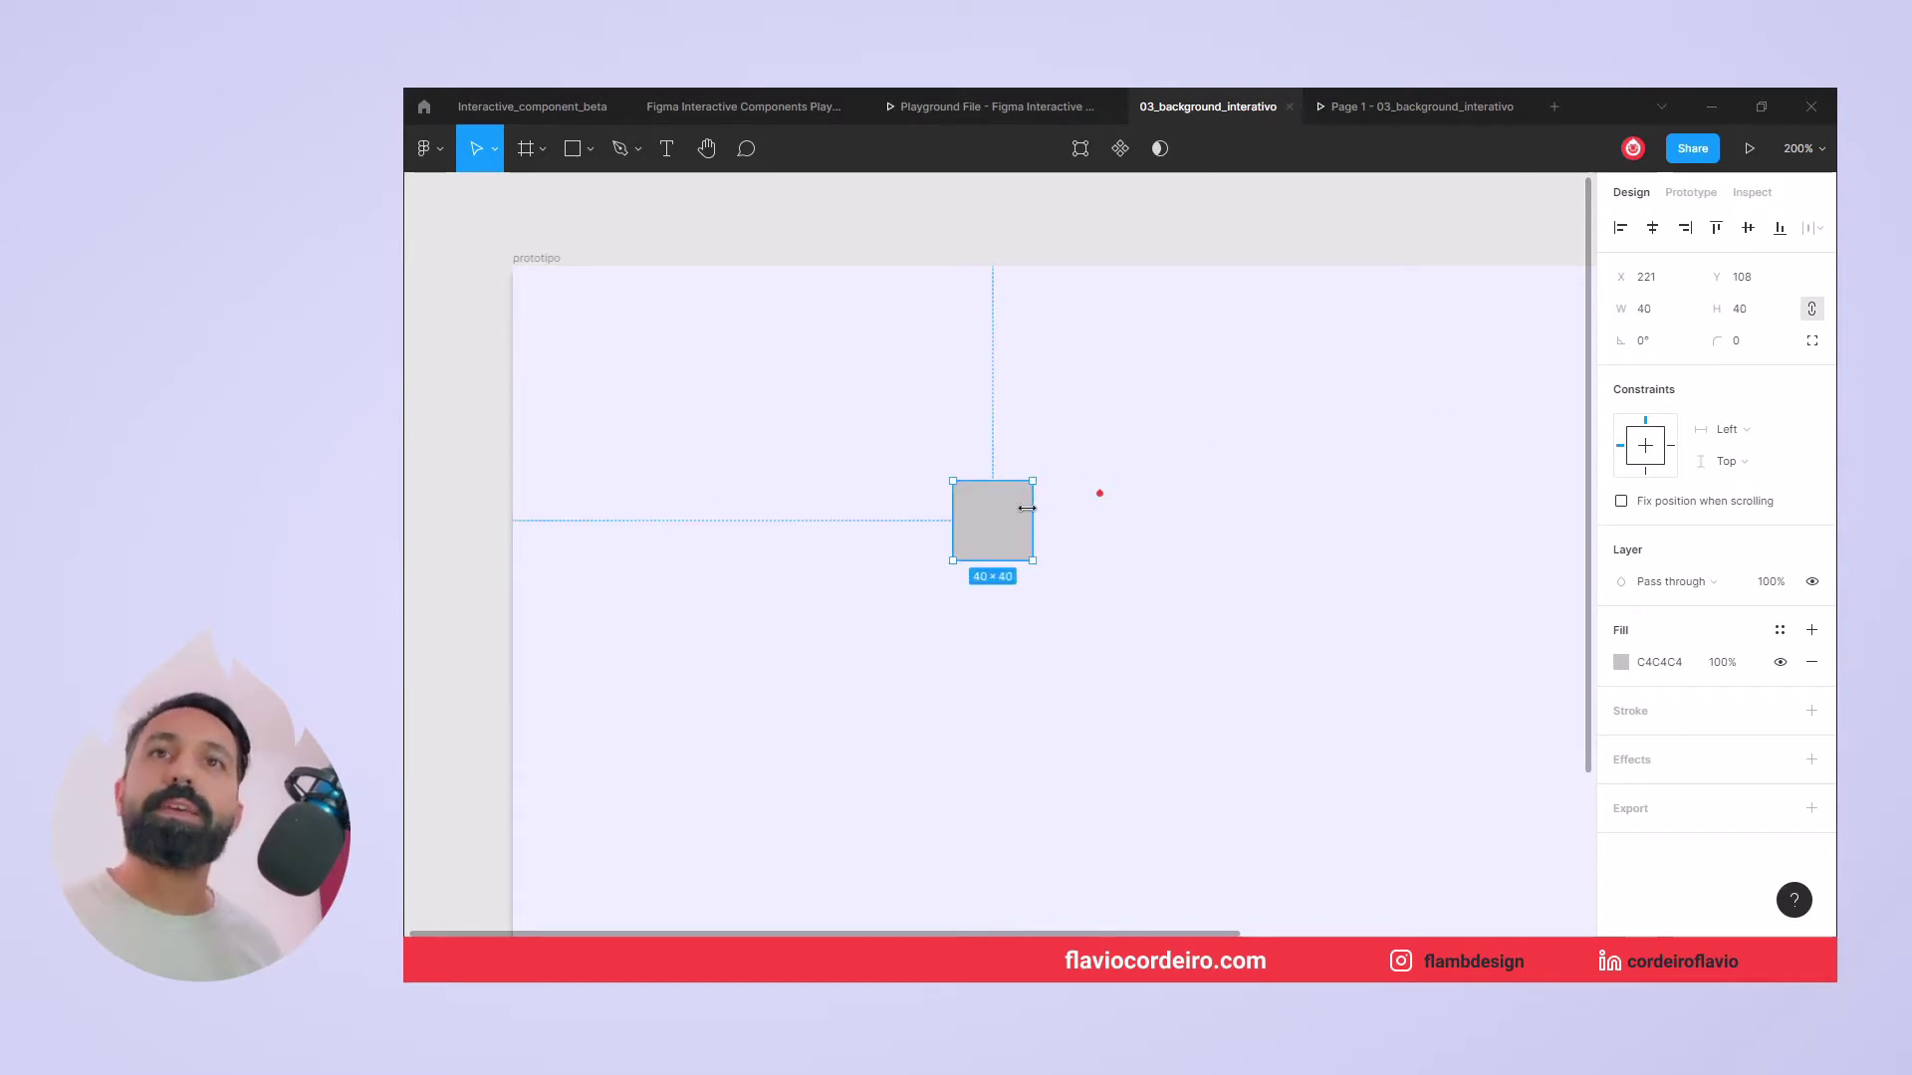
pyautogui.moveTo(1019, 519); pyautogui.dragTo(1112, 498)
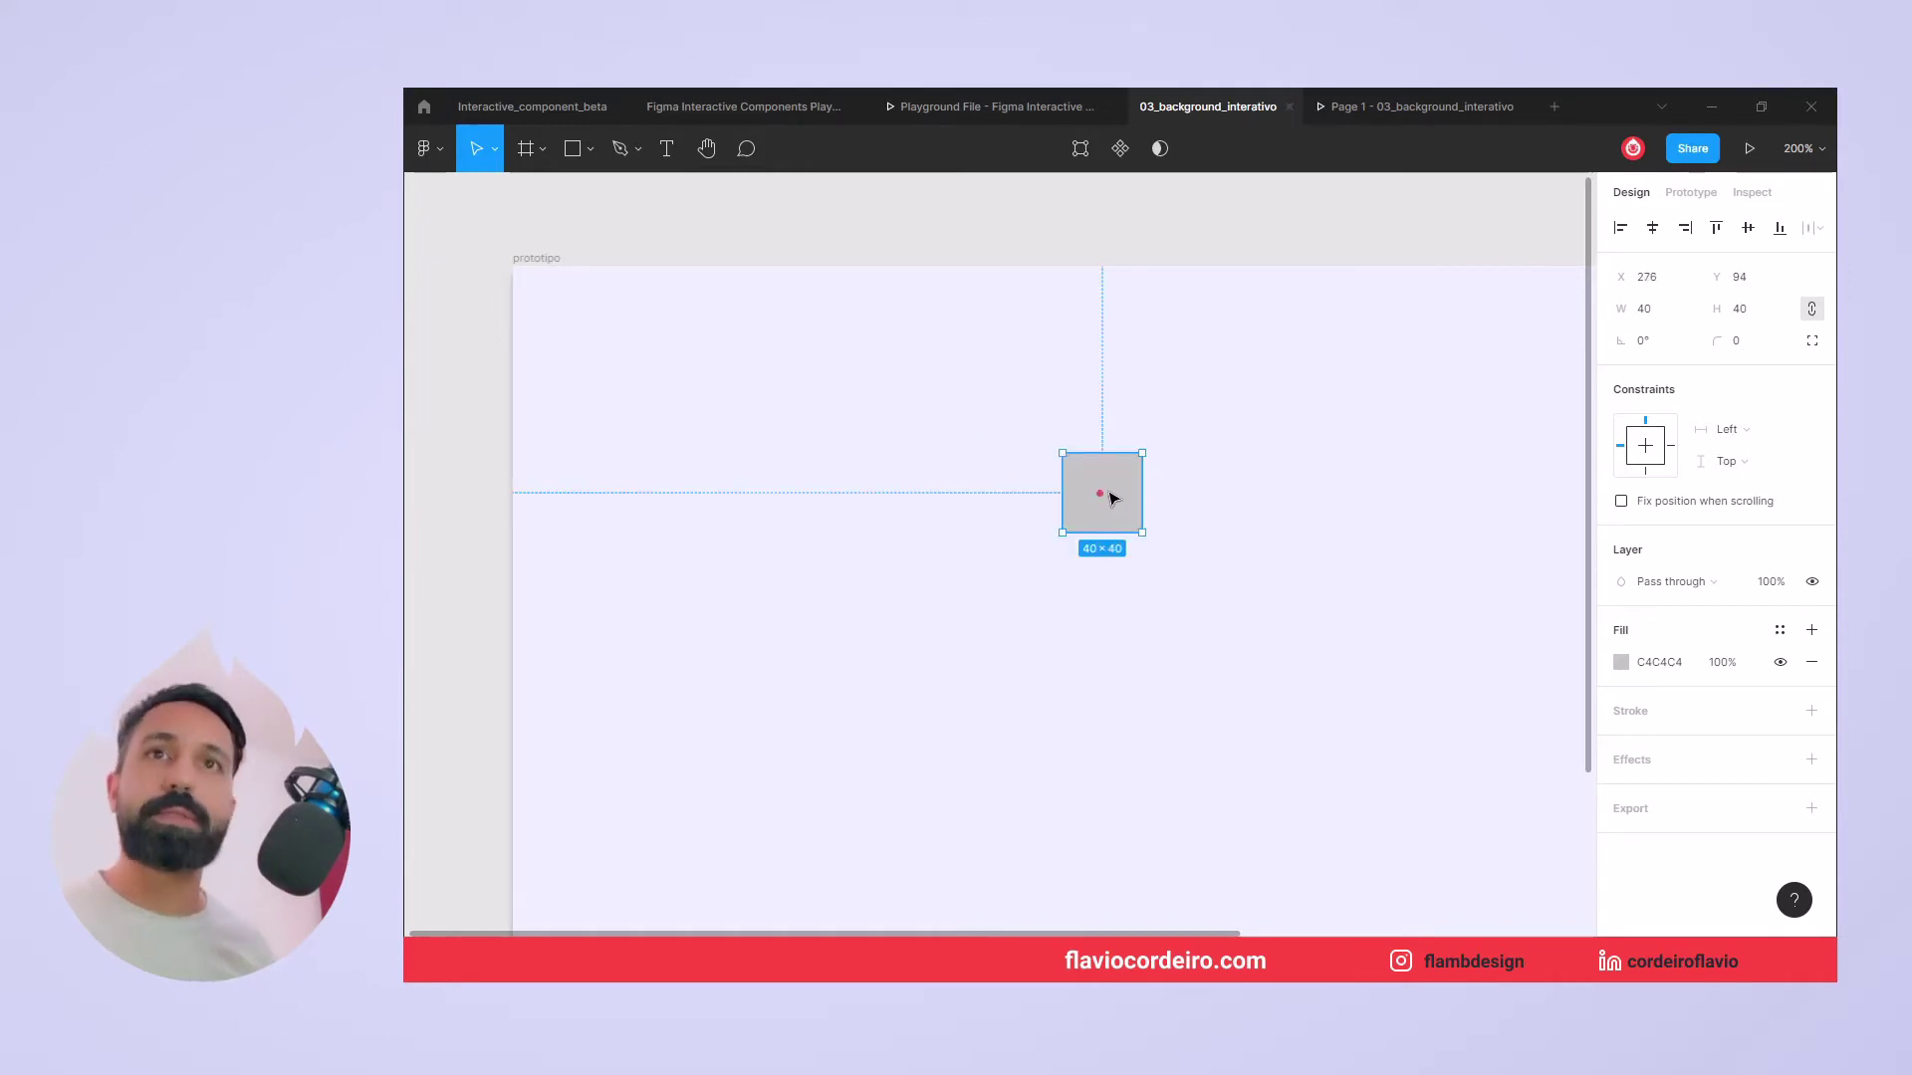
pyautogui.moveTo(1010, 411); pyautogui.dragTo(1127, 526)
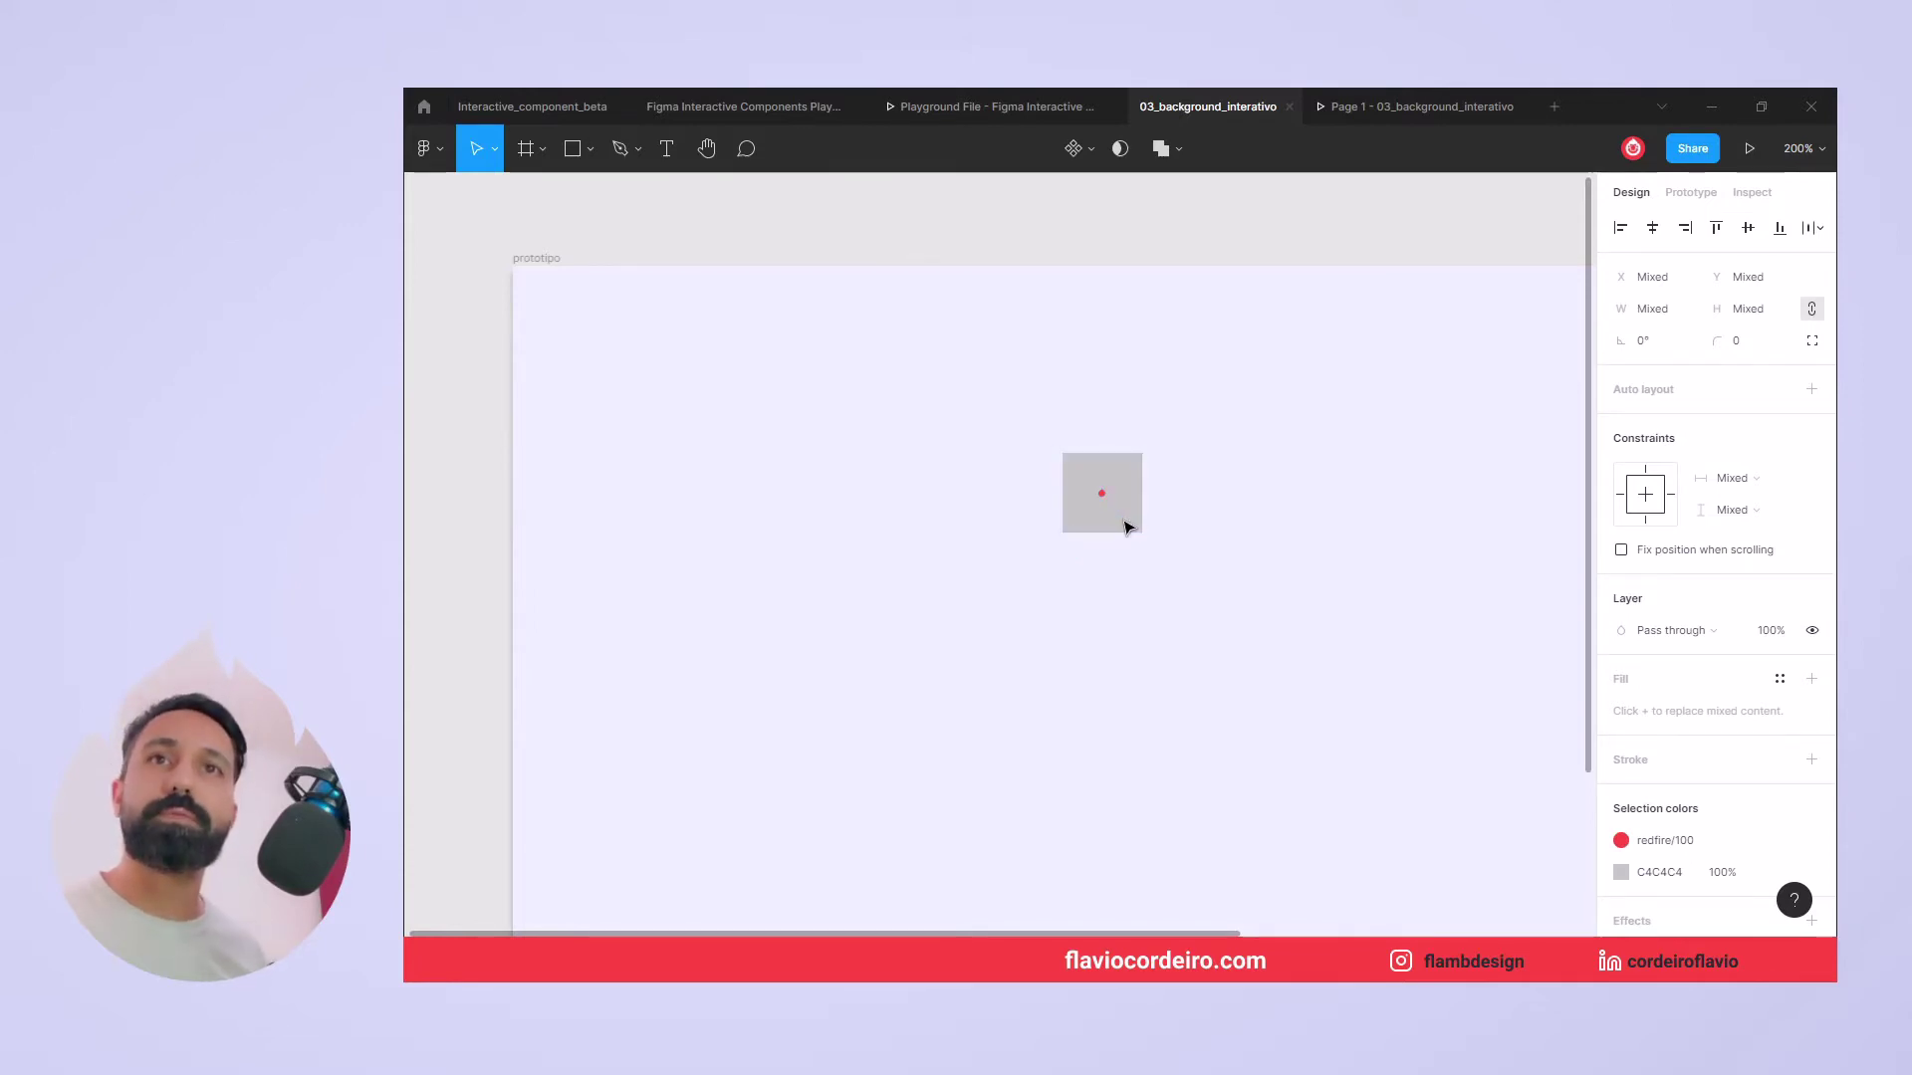
# Set the grey square's layer opacity to 0%.
pyautogui.click(1195, 501)
pyautogui.click(1141, 478)
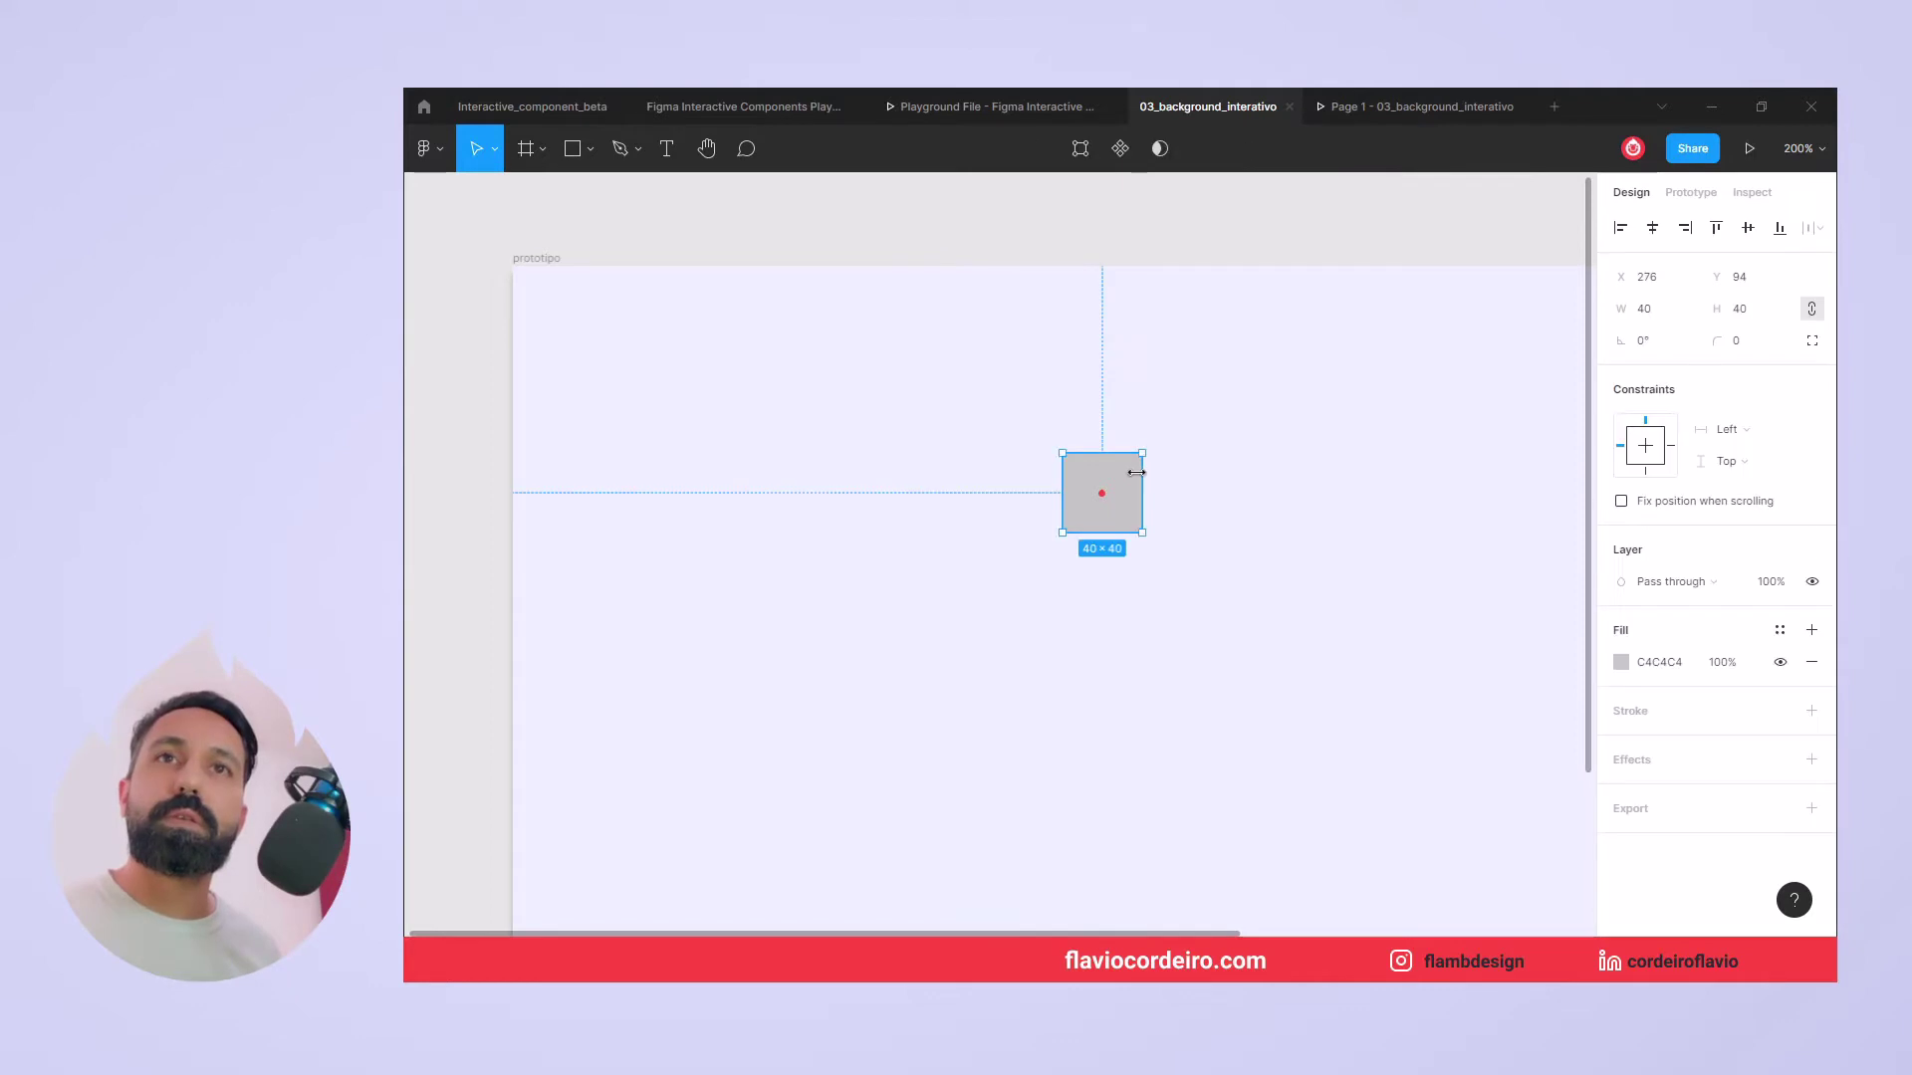
pyautogui.click(1769, 583)
pyautogui.write('0')
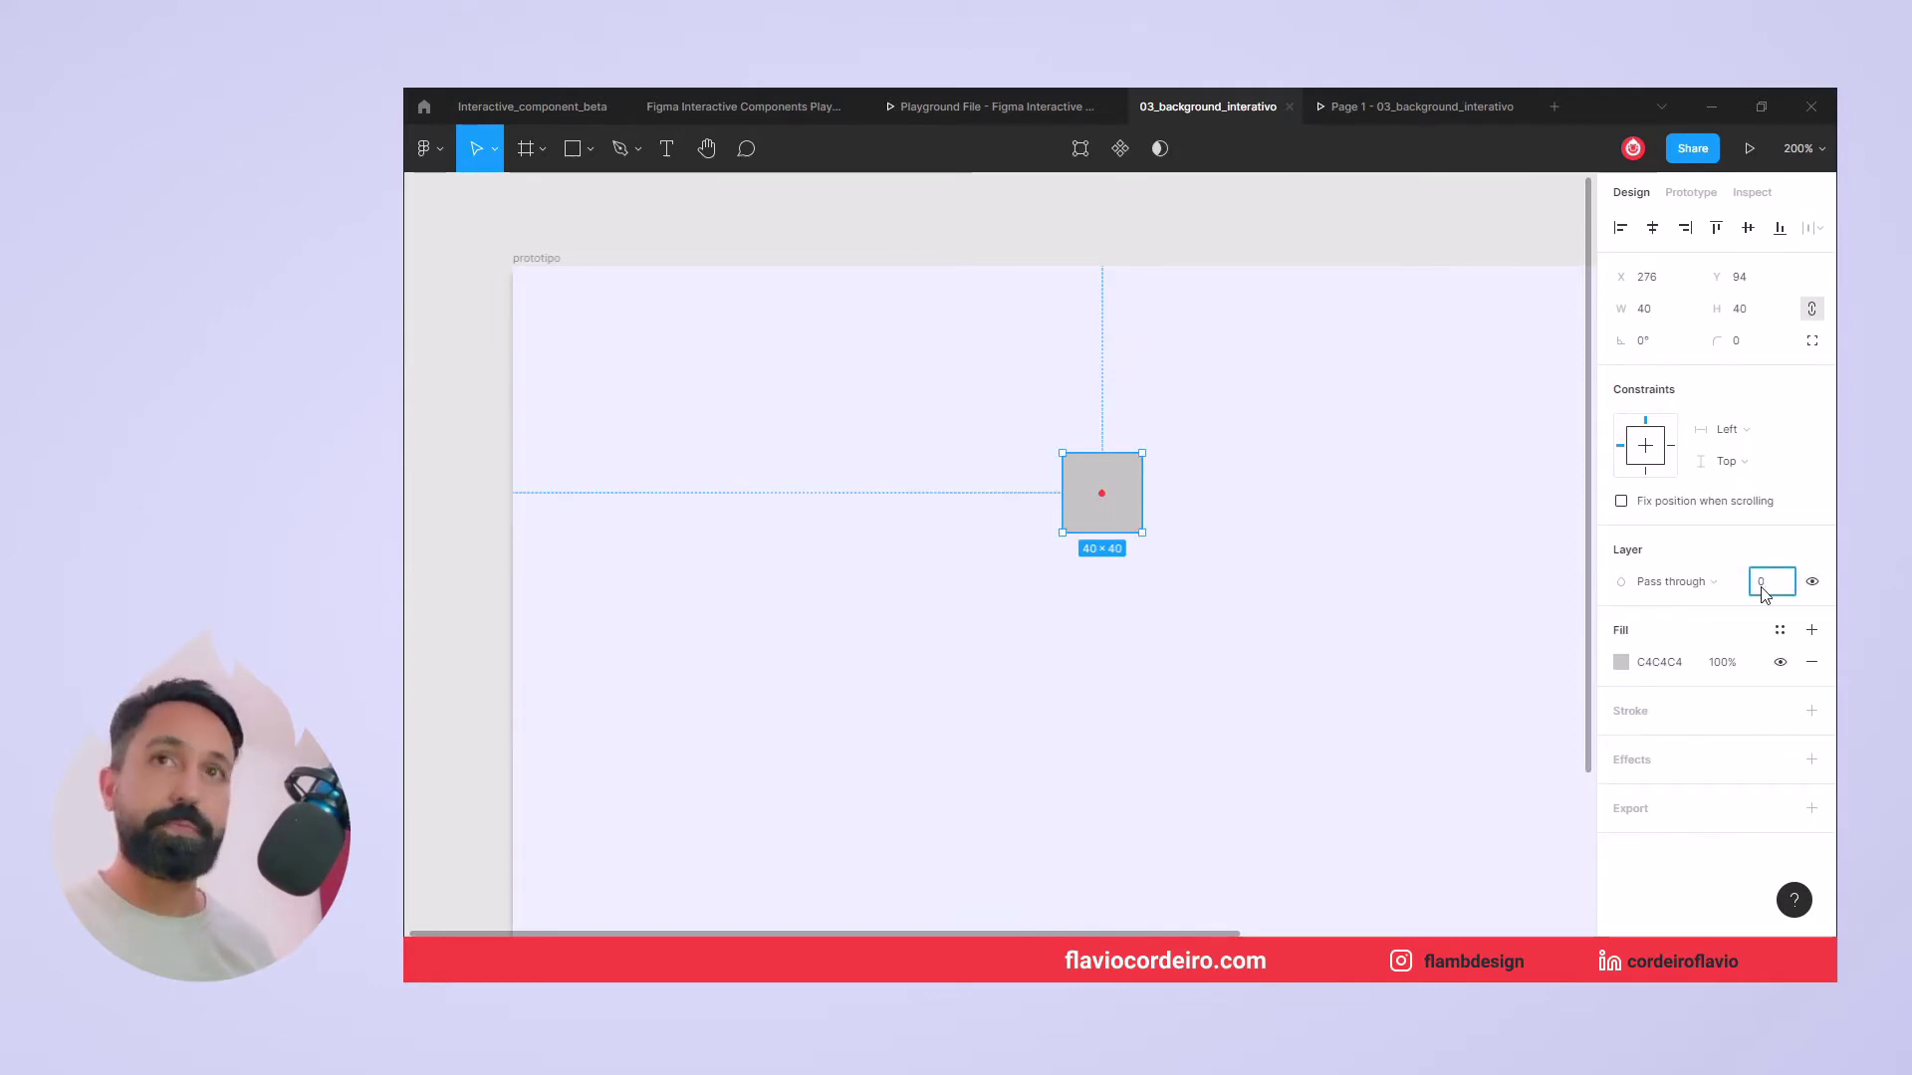
pyautogui.press('Return')
pyautogui.click(900, 295)
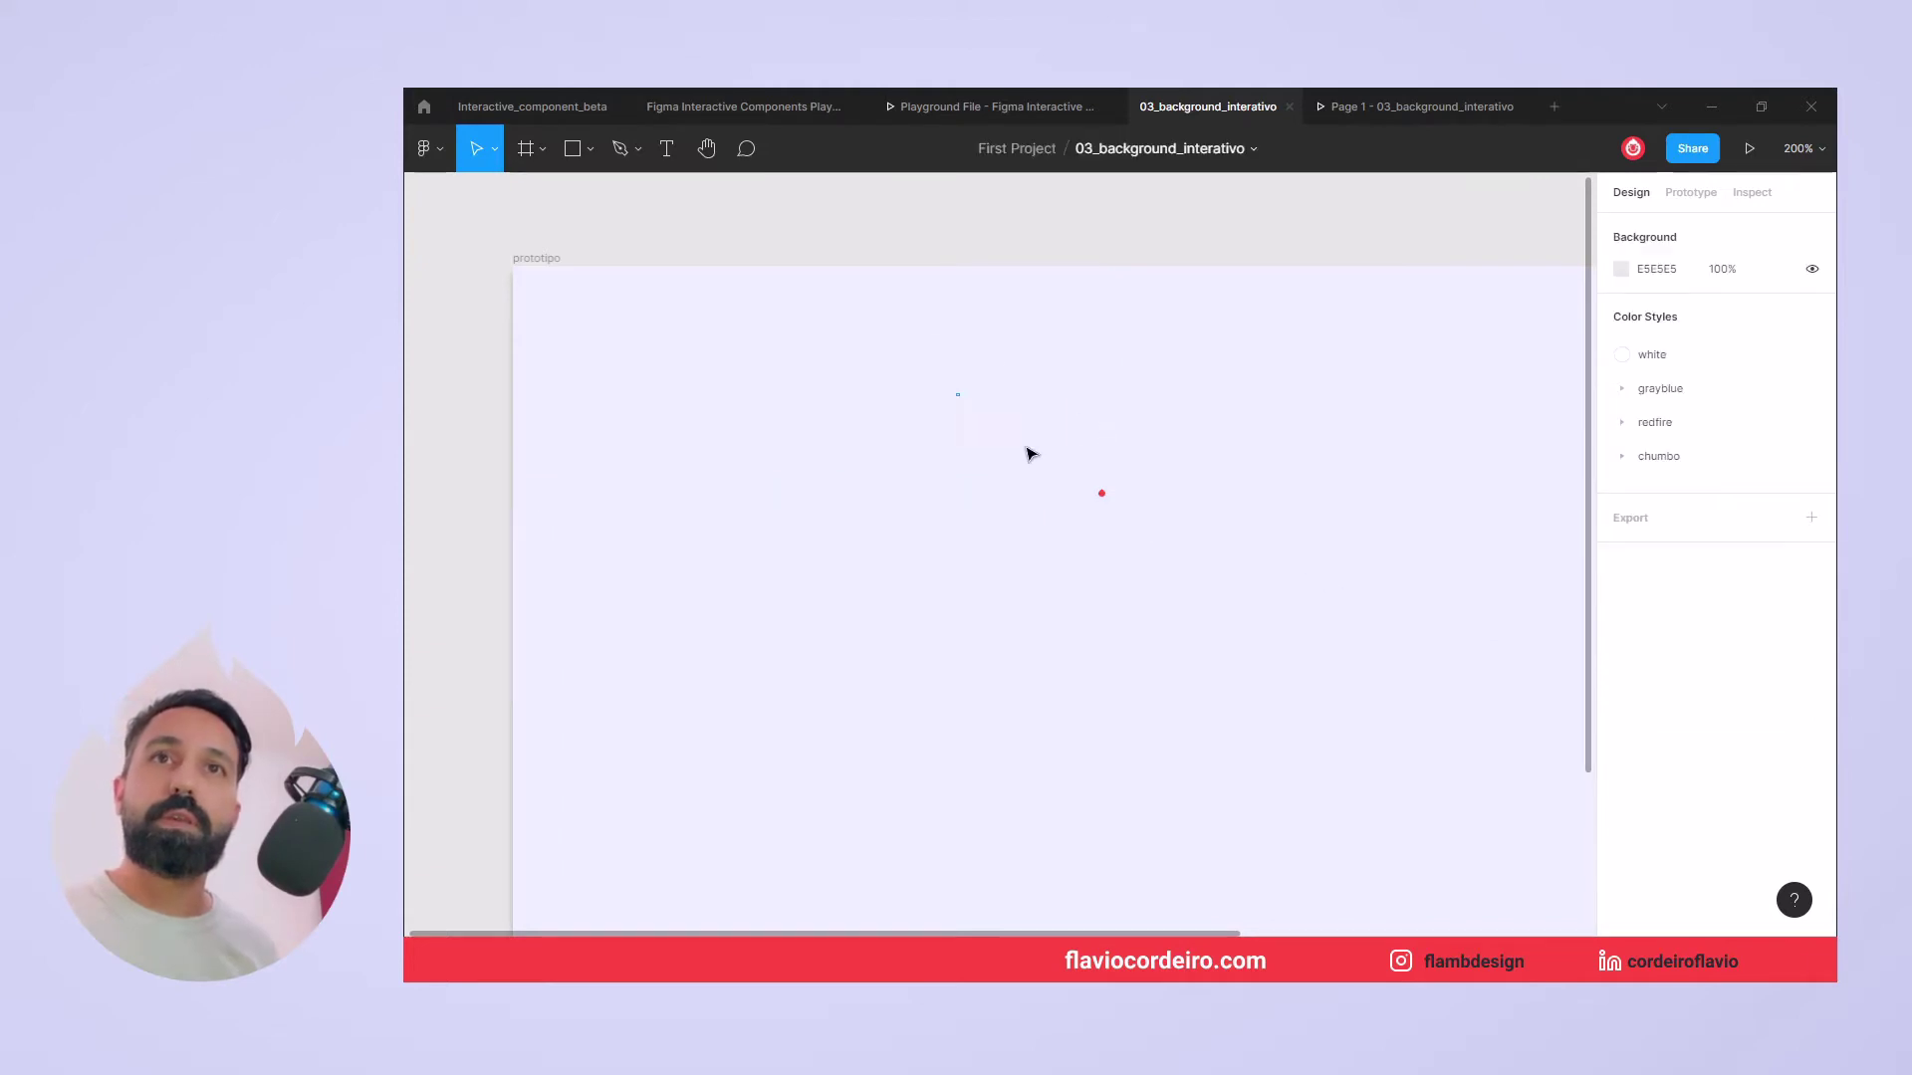
# Combine the invisible square and red dot into Component 1 with Ctrl+Alt+K.
pyautogui.moveTo(1030, 455); pyautogui.dragTo(1168, 553)
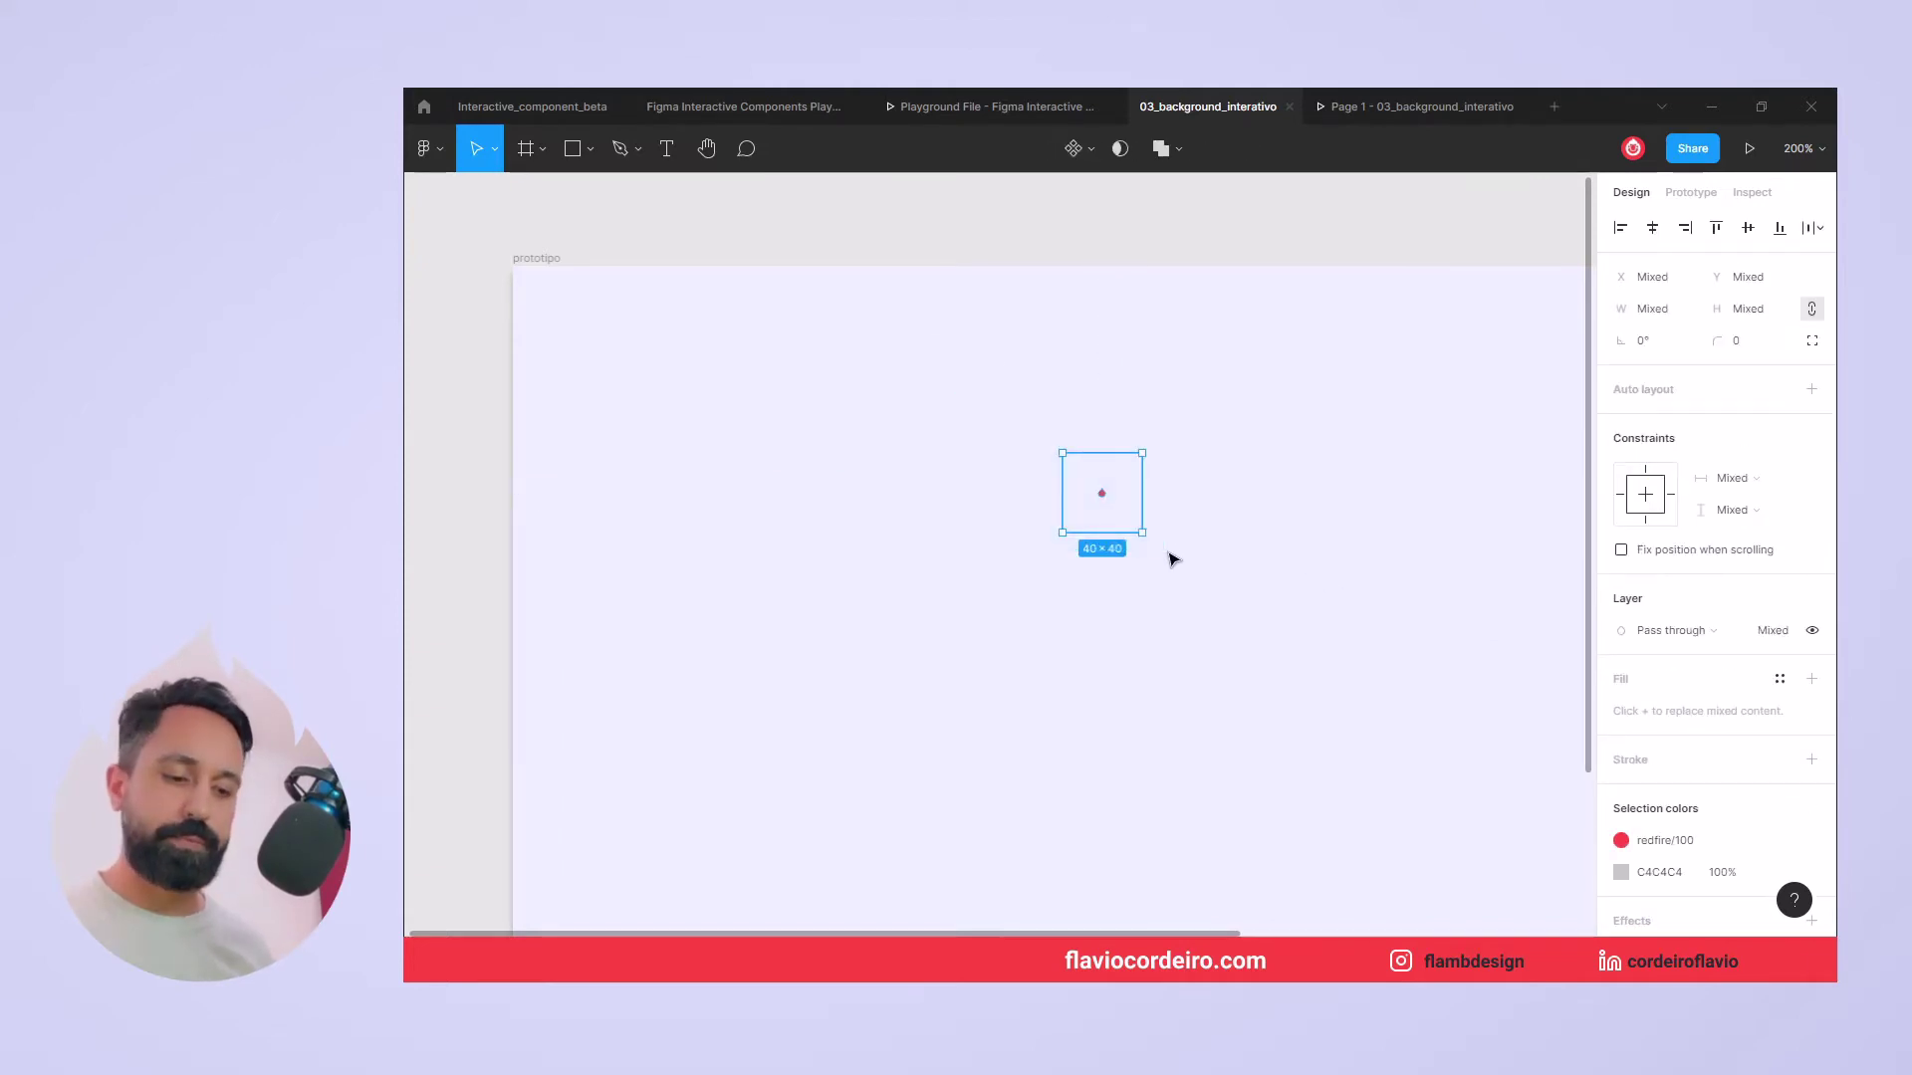
pyautogui.press('alt')
pyautogui.press('alt')
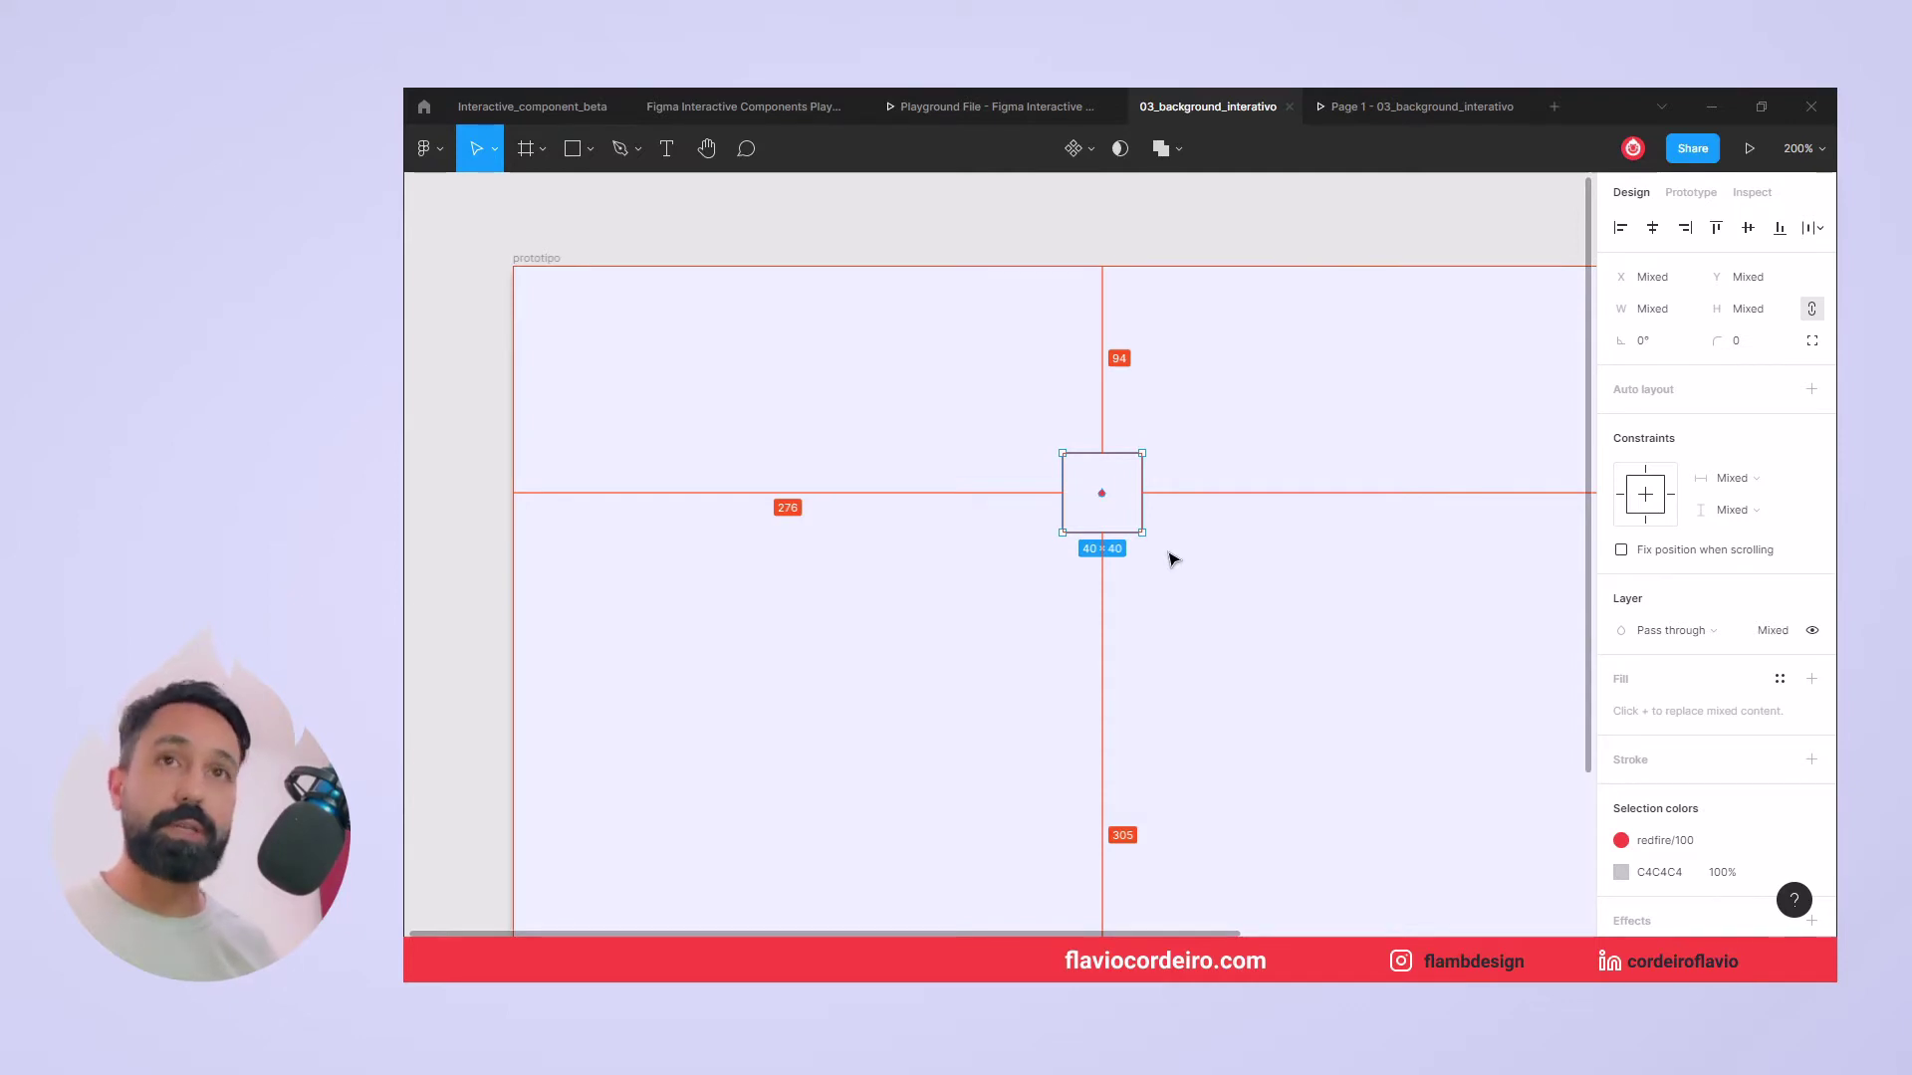
pyautogui.hotkey('ctrl', 'alt', 'k')
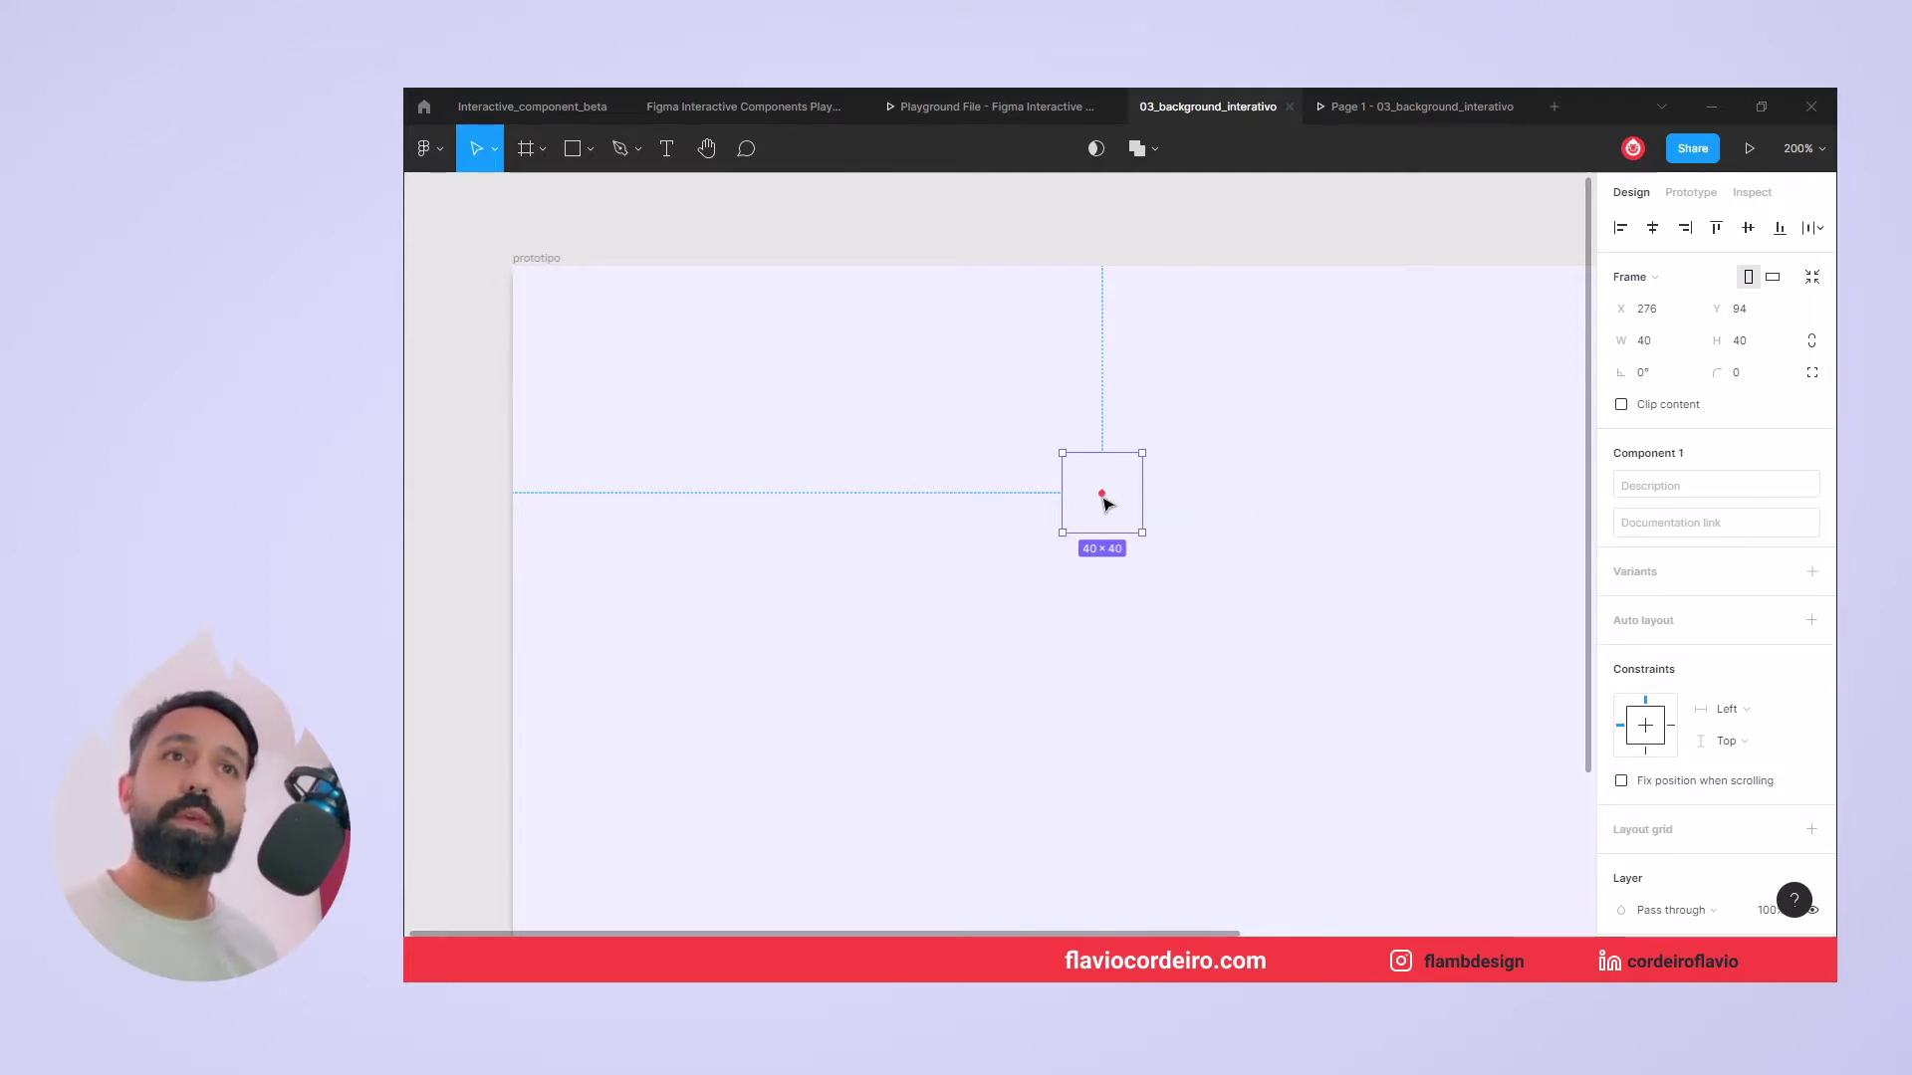
# Add a second variant to Component 1, cancelling the property rename.
pyautogui.click(1813, 572)
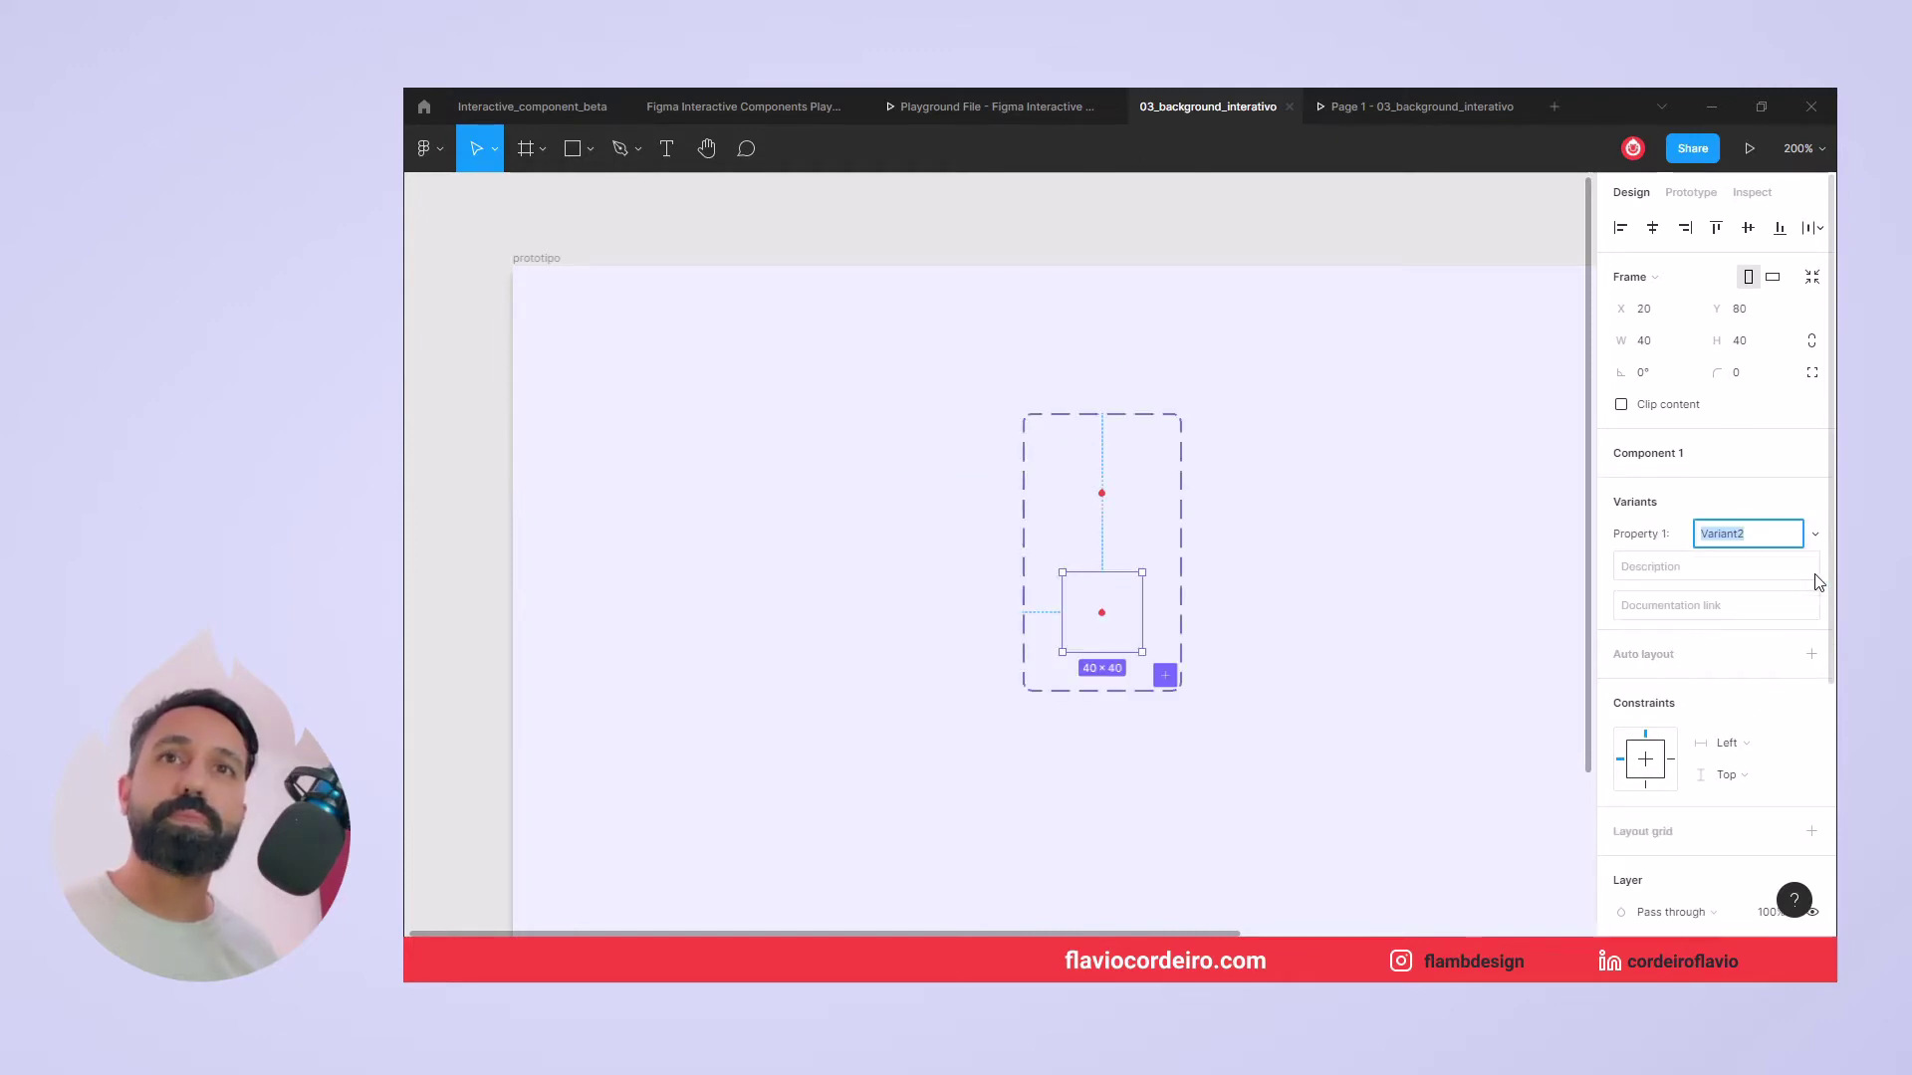
pyautogui.write('ZZZZZZ')
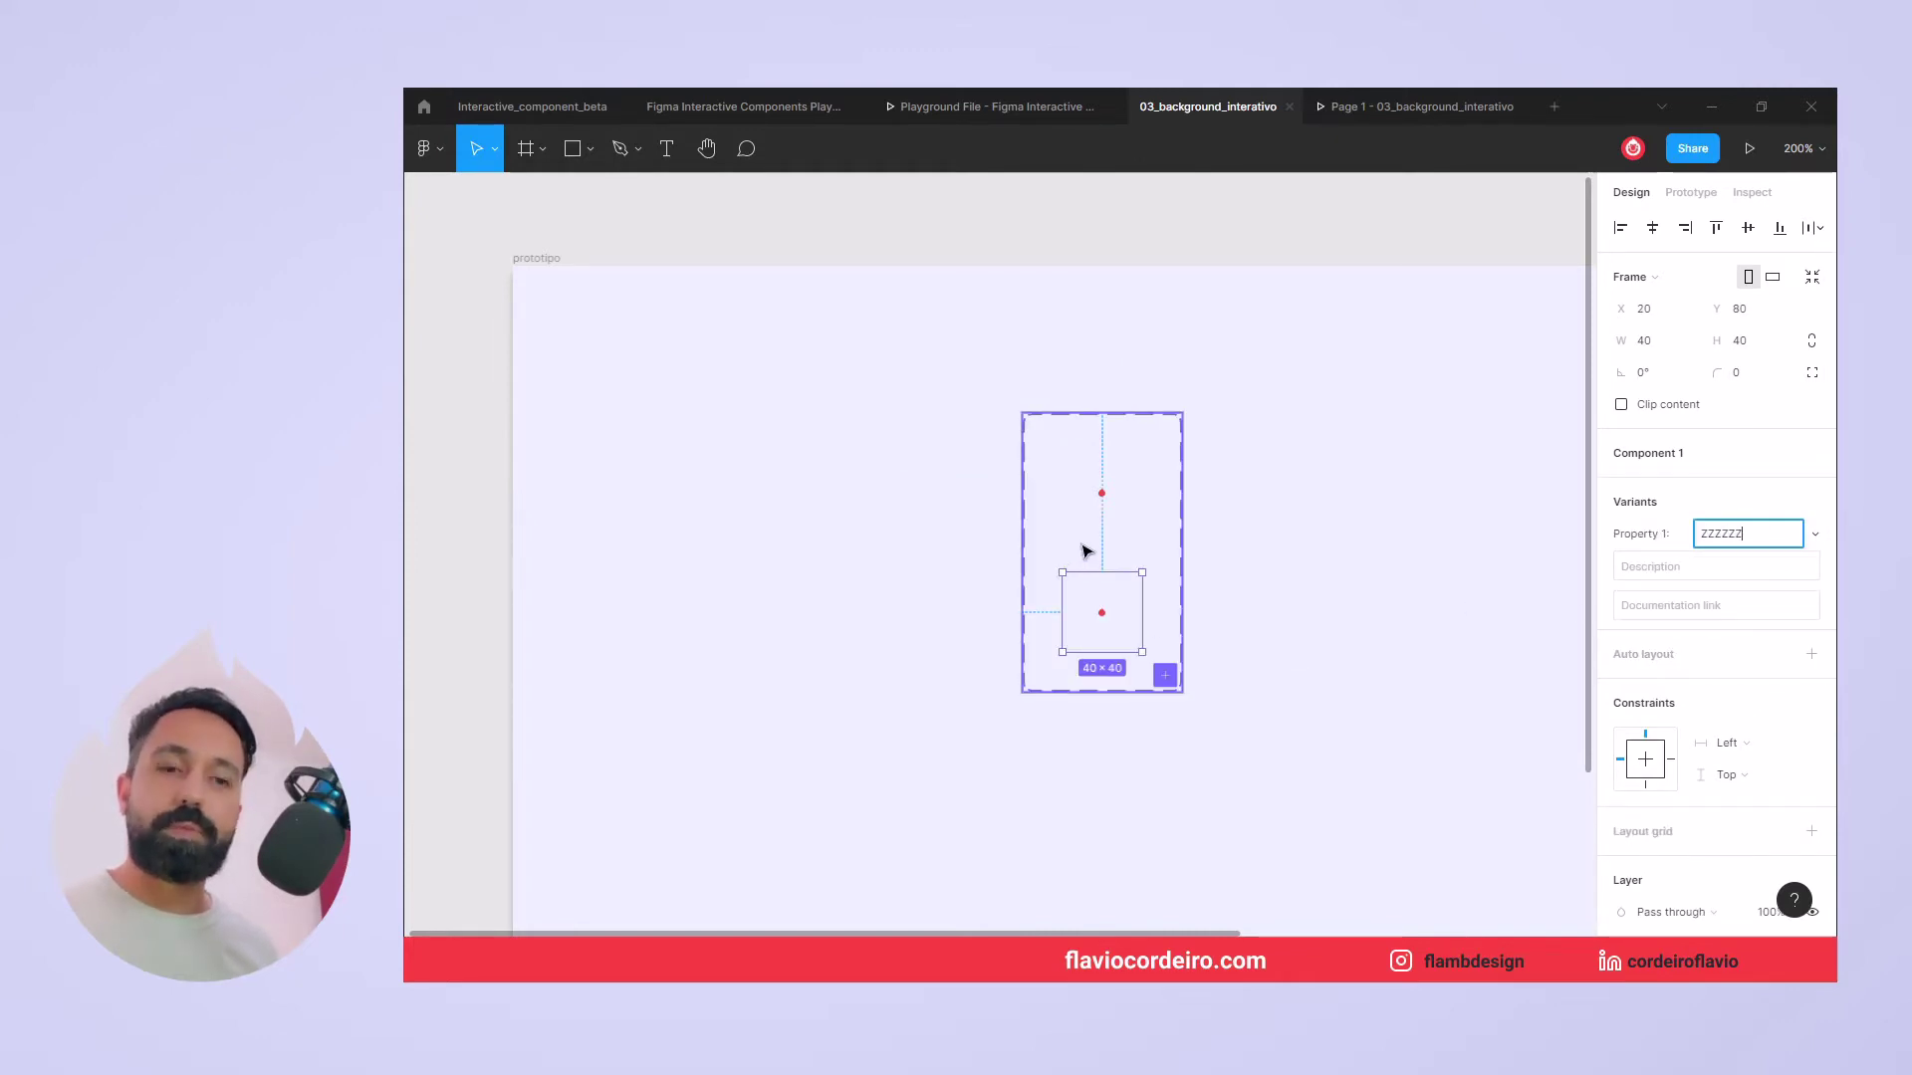
pyautogui.hotkey('ctrl', 'z')
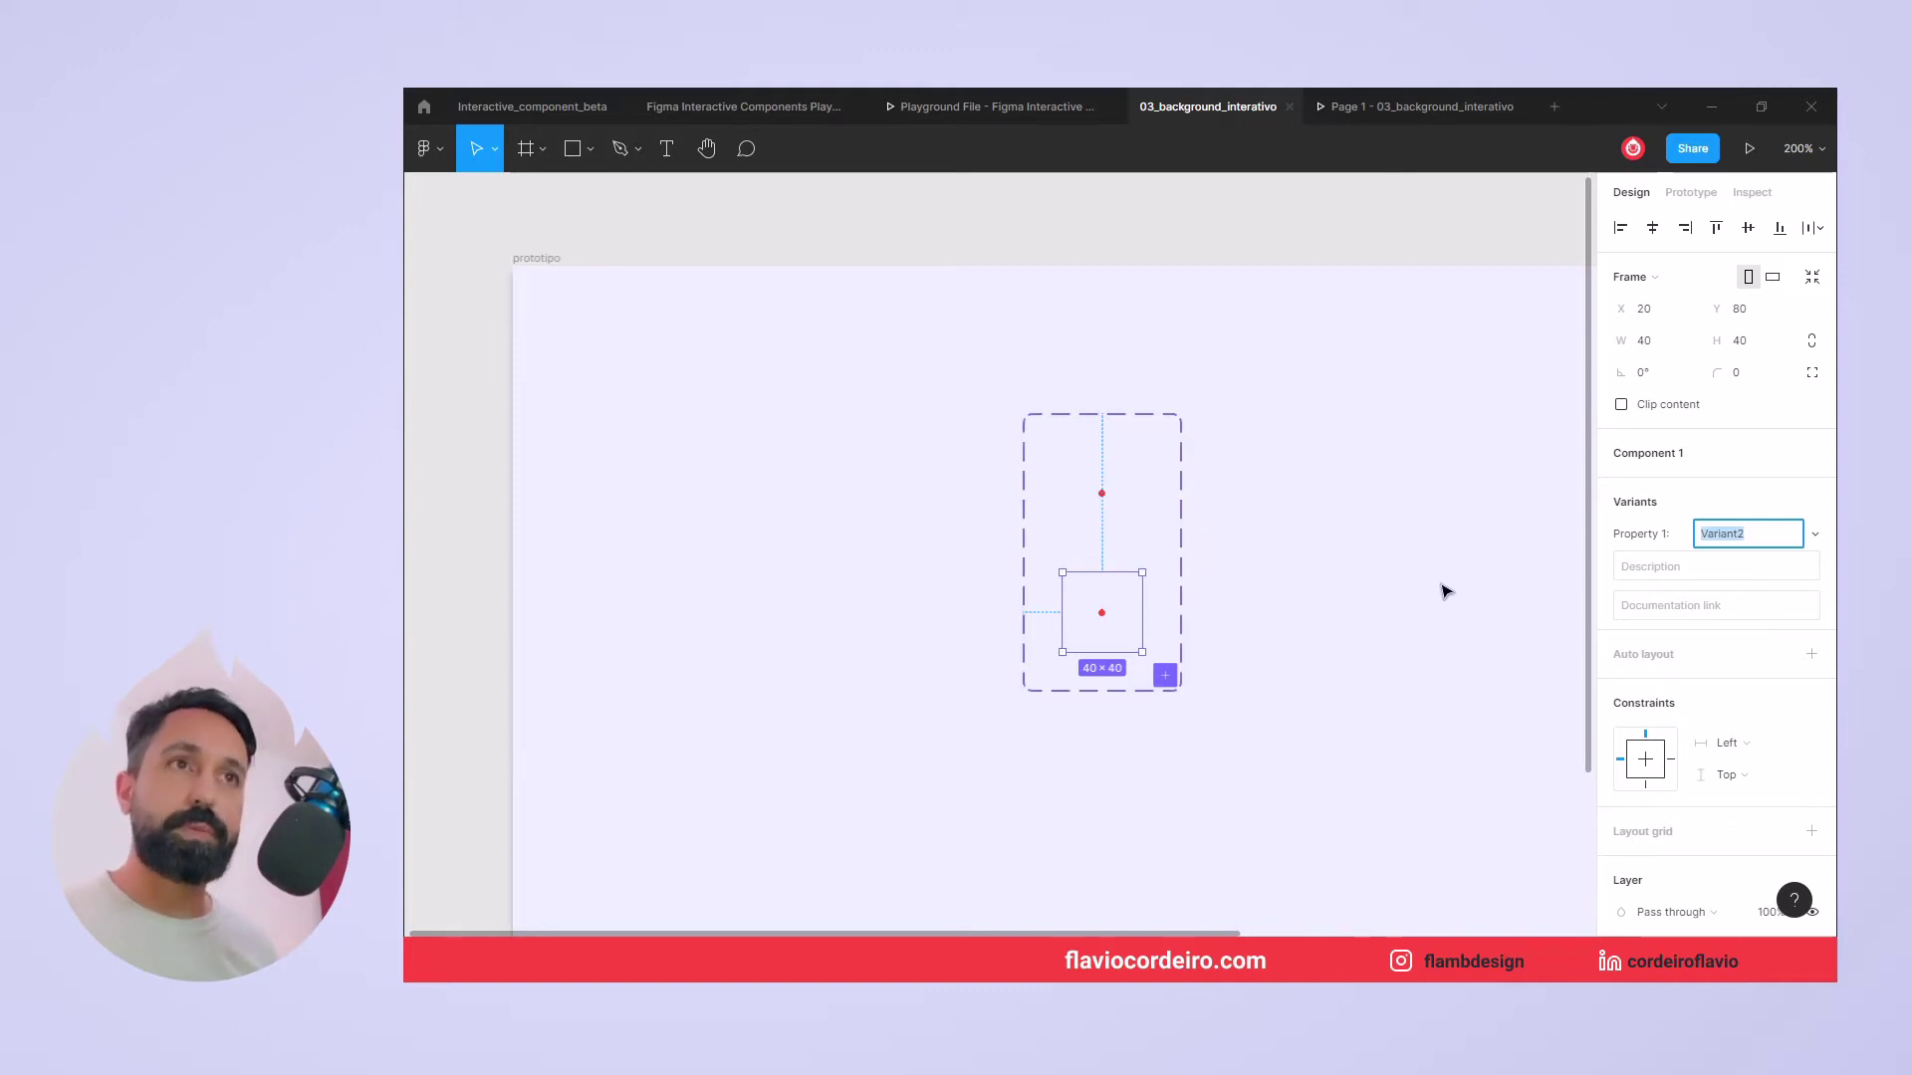
pyautogui.click(1448, 625)
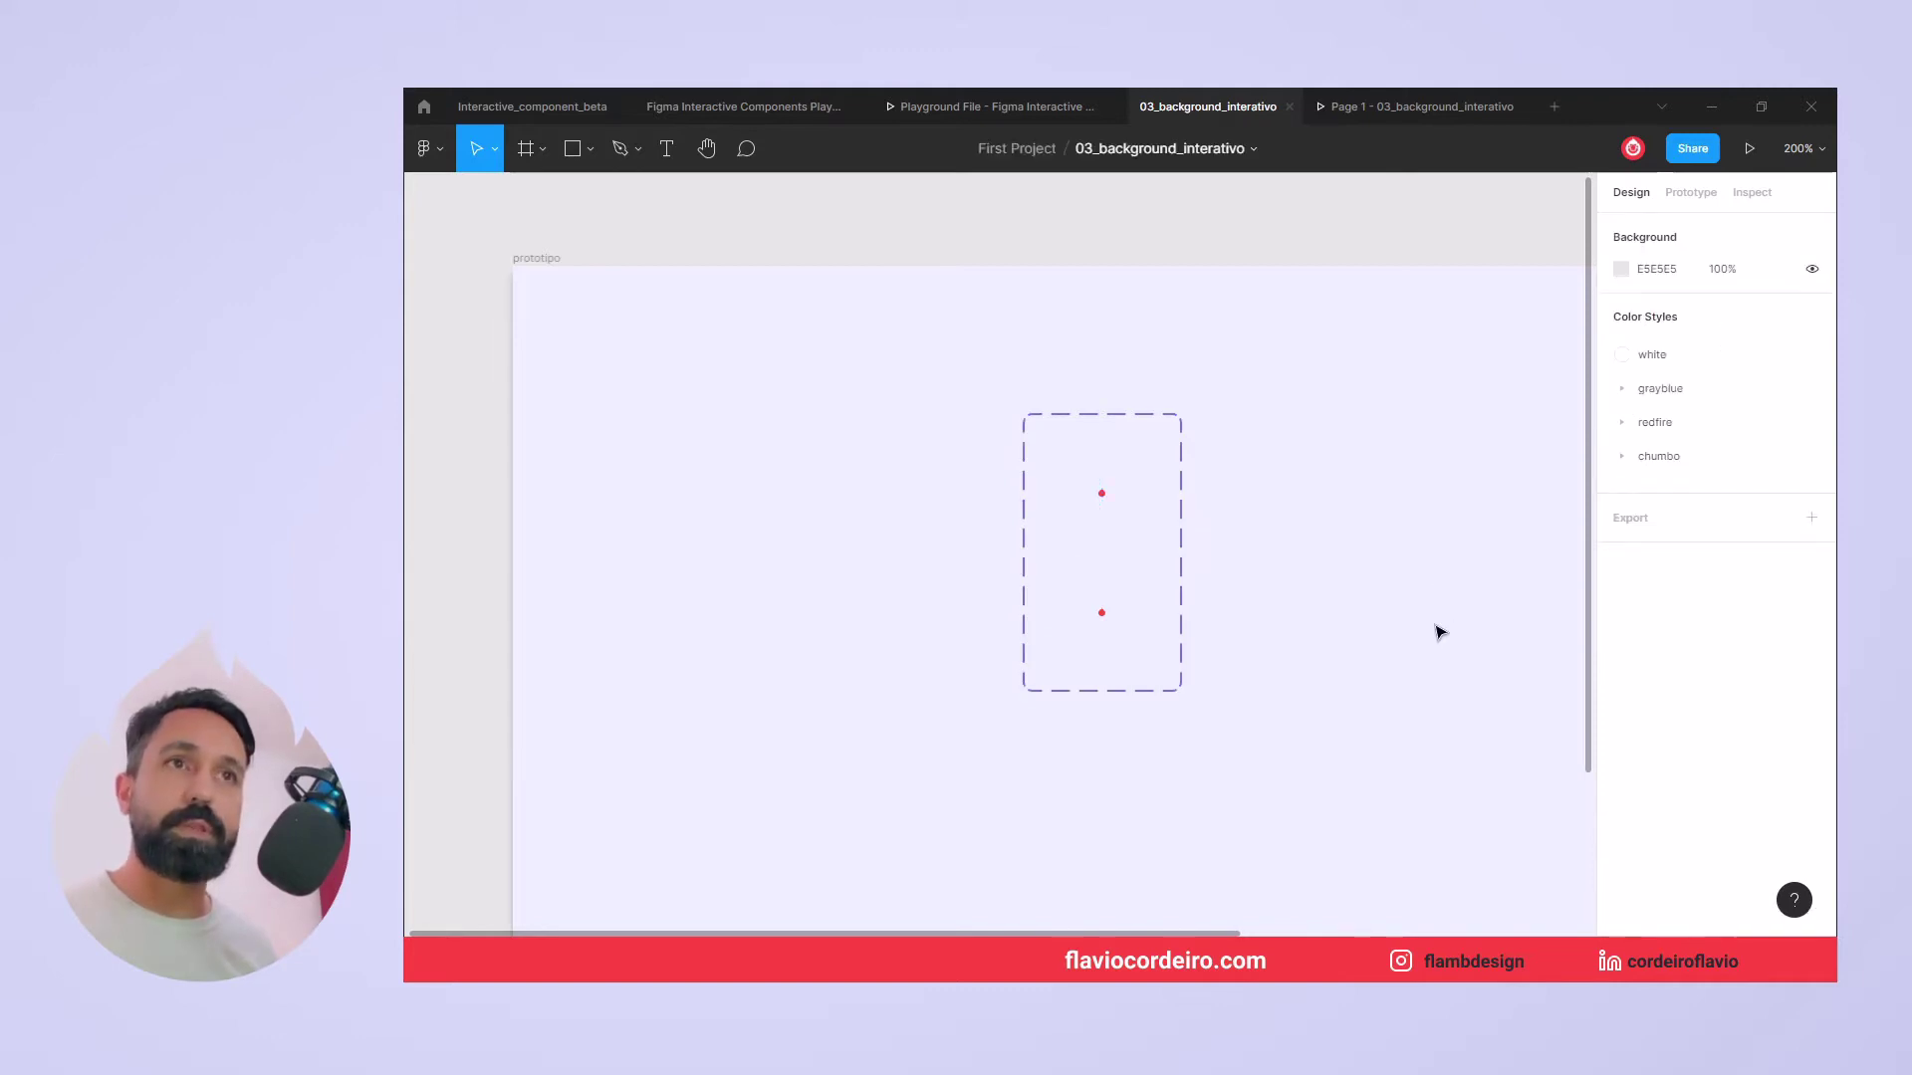
# Enlarge the red dot in the lower variant into a 27 × 30 flame.
pyautogui.click(1068, 555)
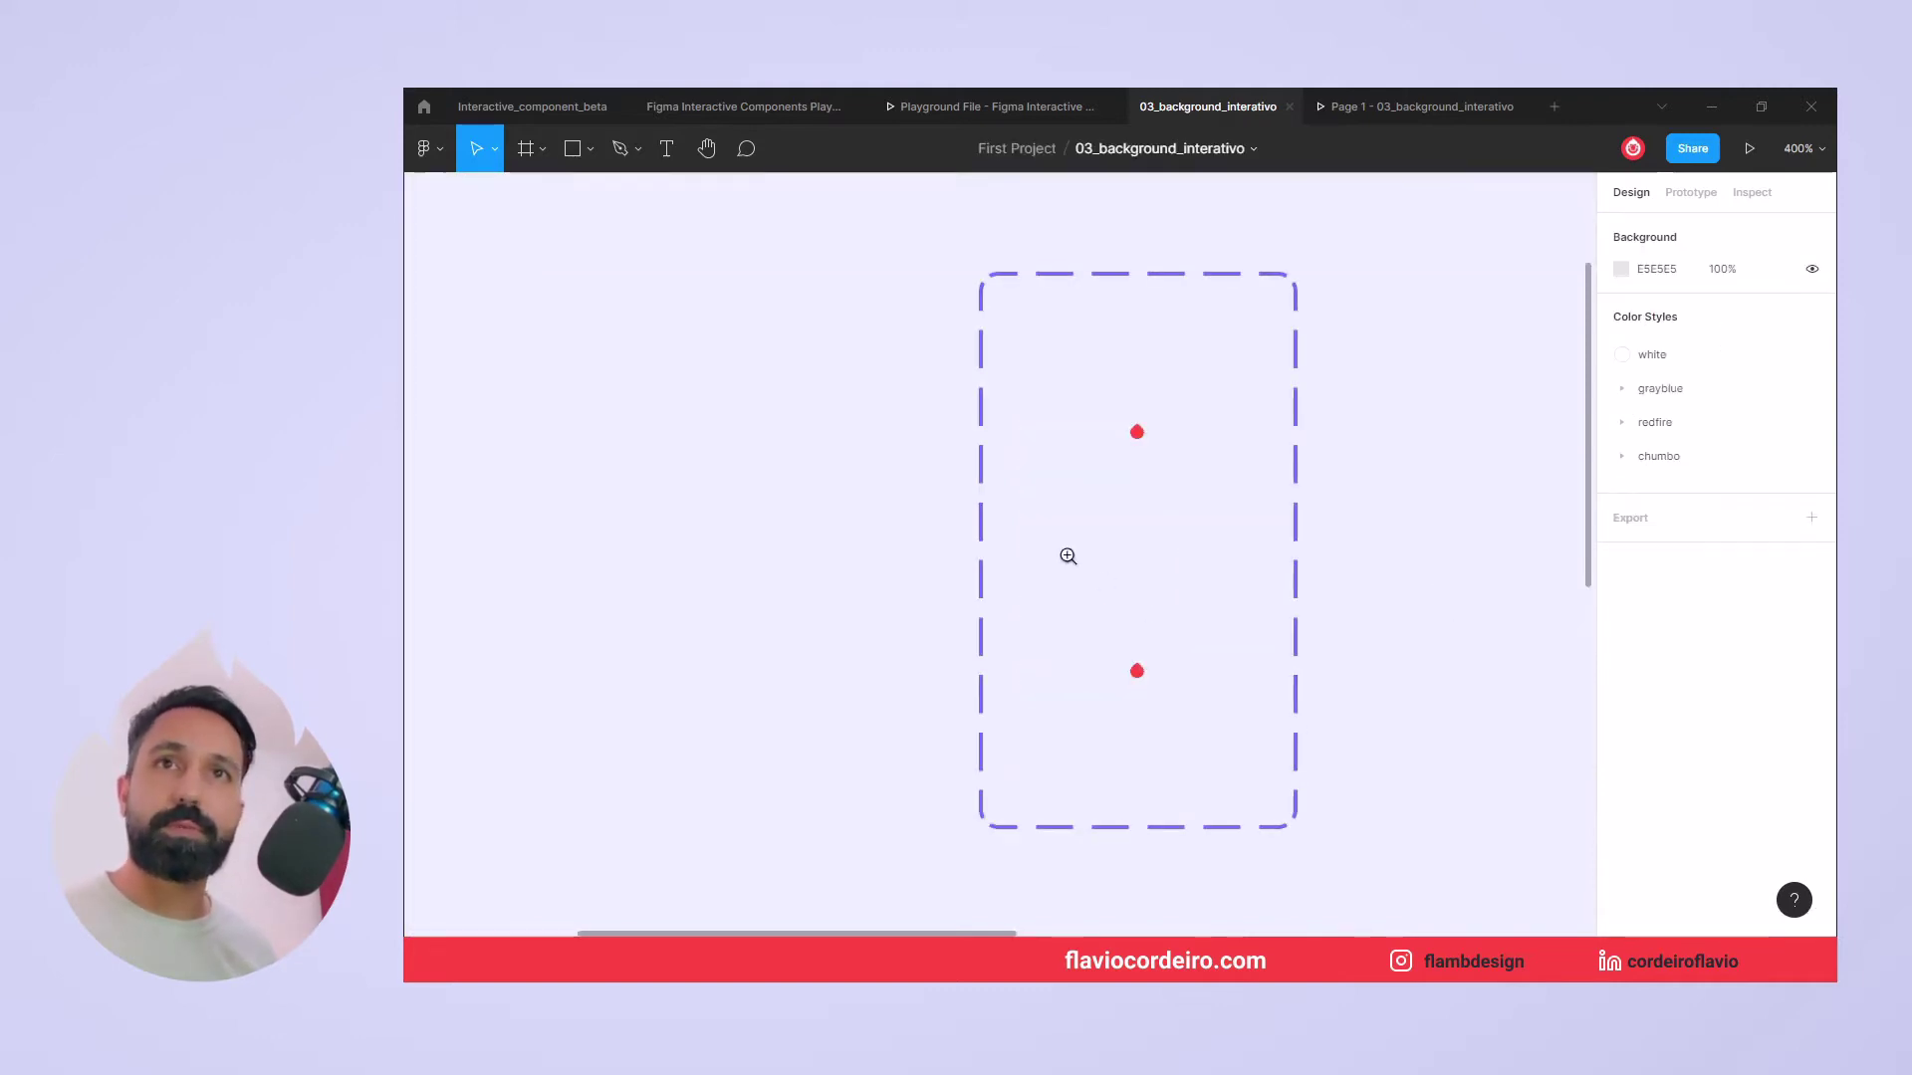
pyautogui.click(1143, 677)
pyautogui.doubleClick(1142, 677)
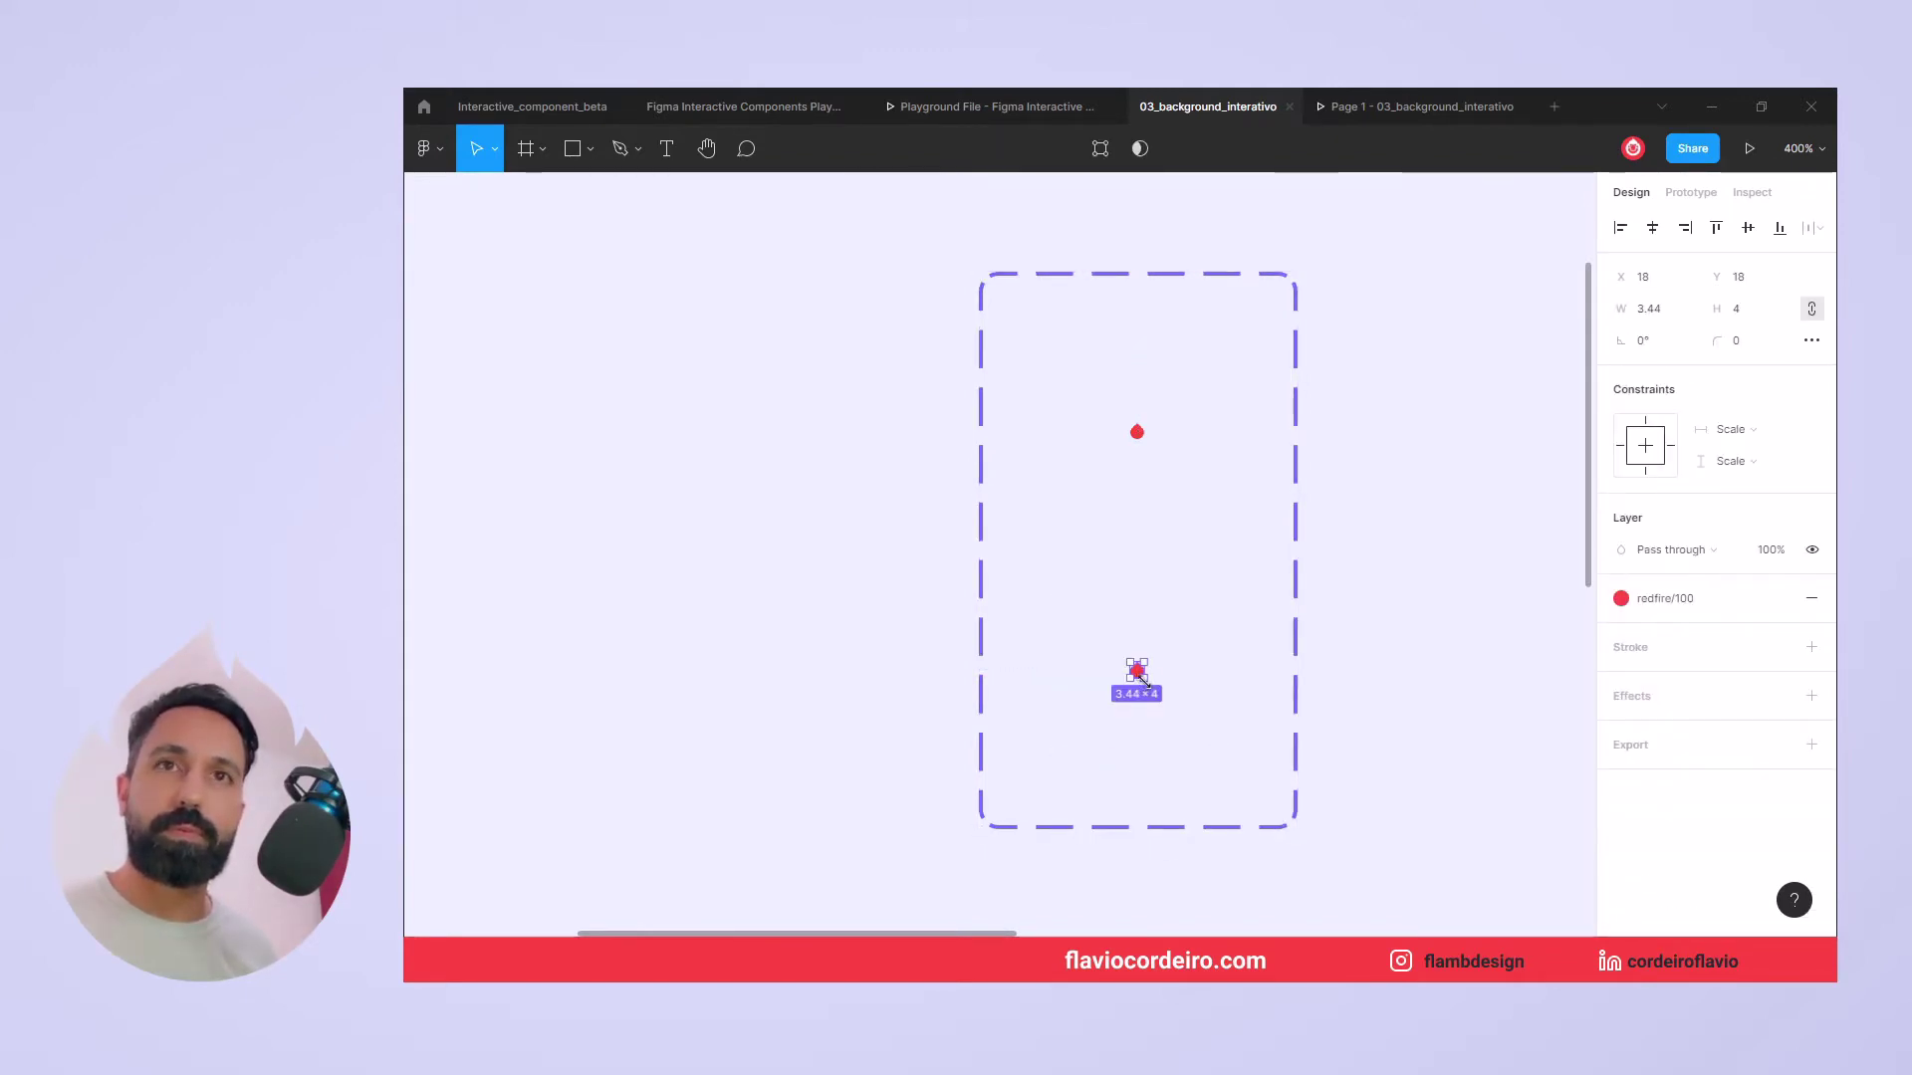
pyautogui.moveTo(1143, 679); pyautogui.dragTo(1189, 725)
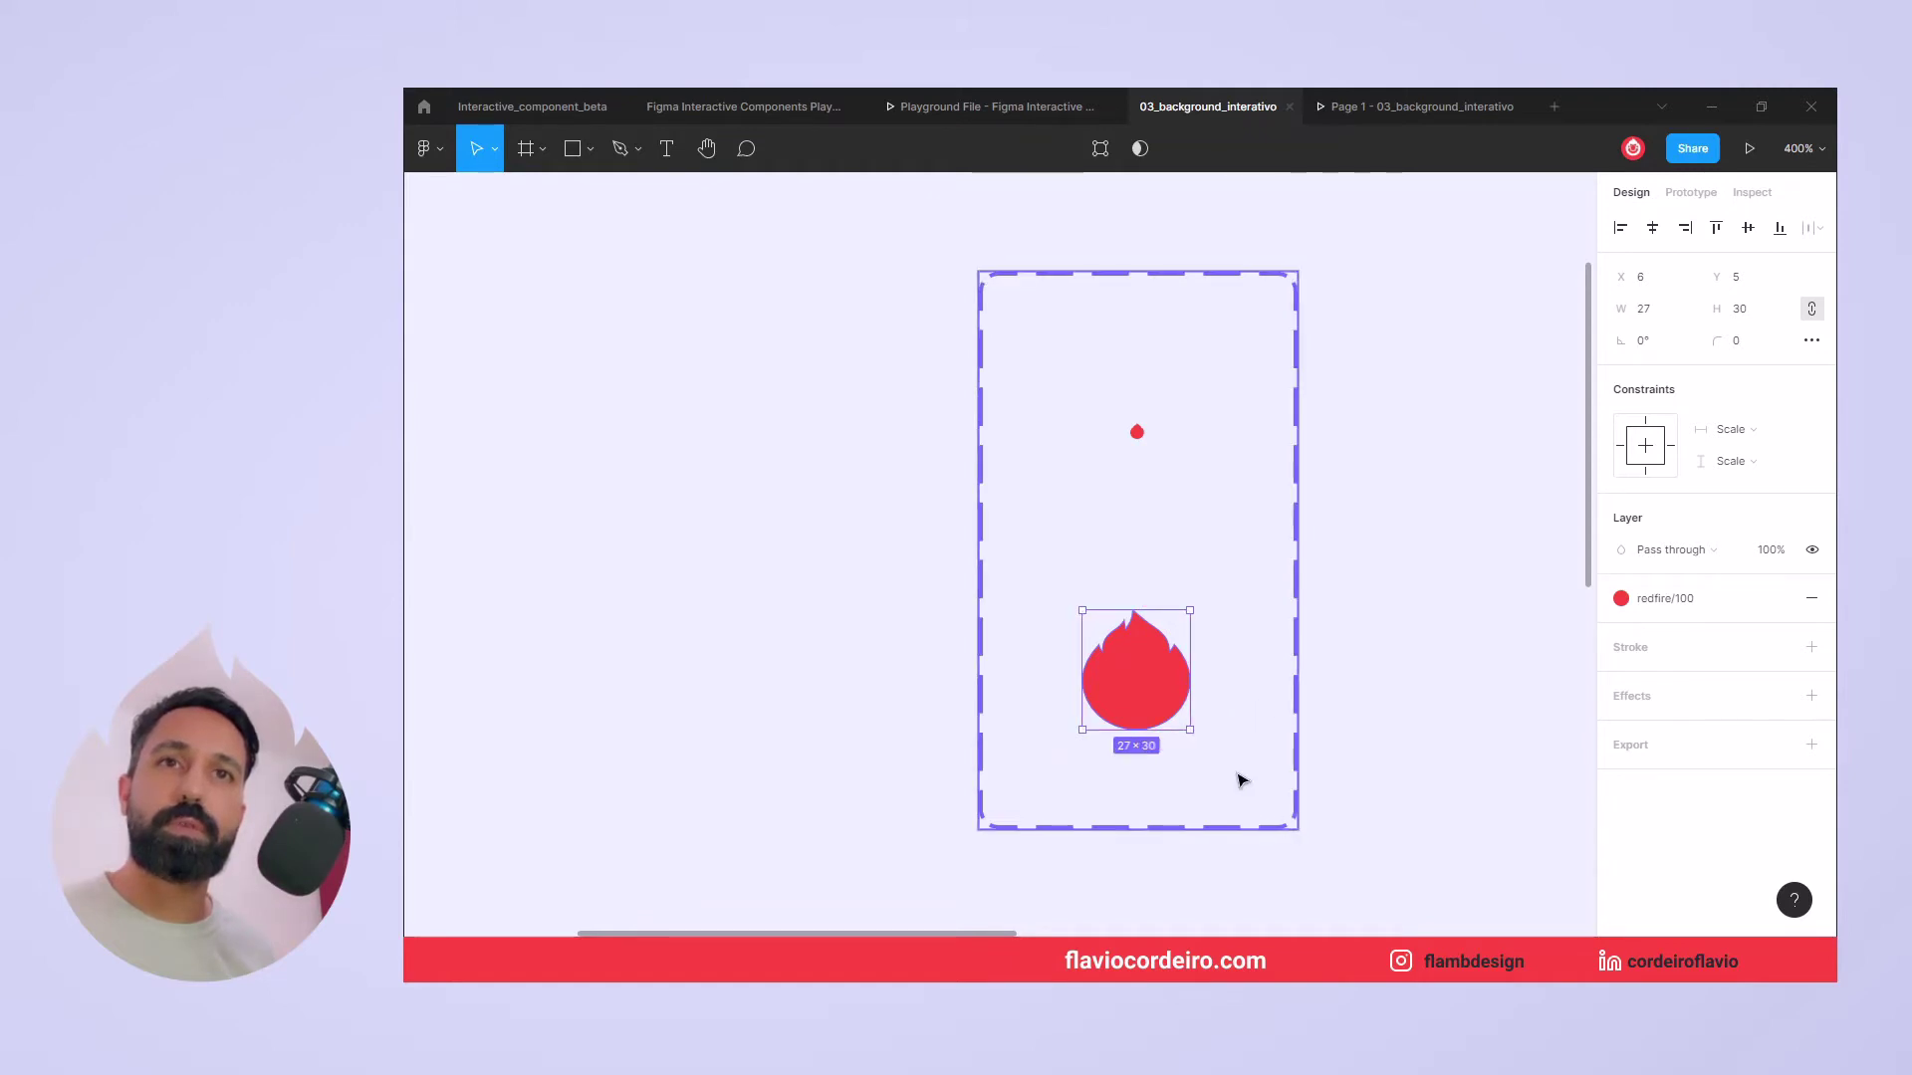
pyautogui.click(1321, 682)
# Add a new variant and enlarge its flame to 45 × 50.
pyautogui.click(1147, 662)
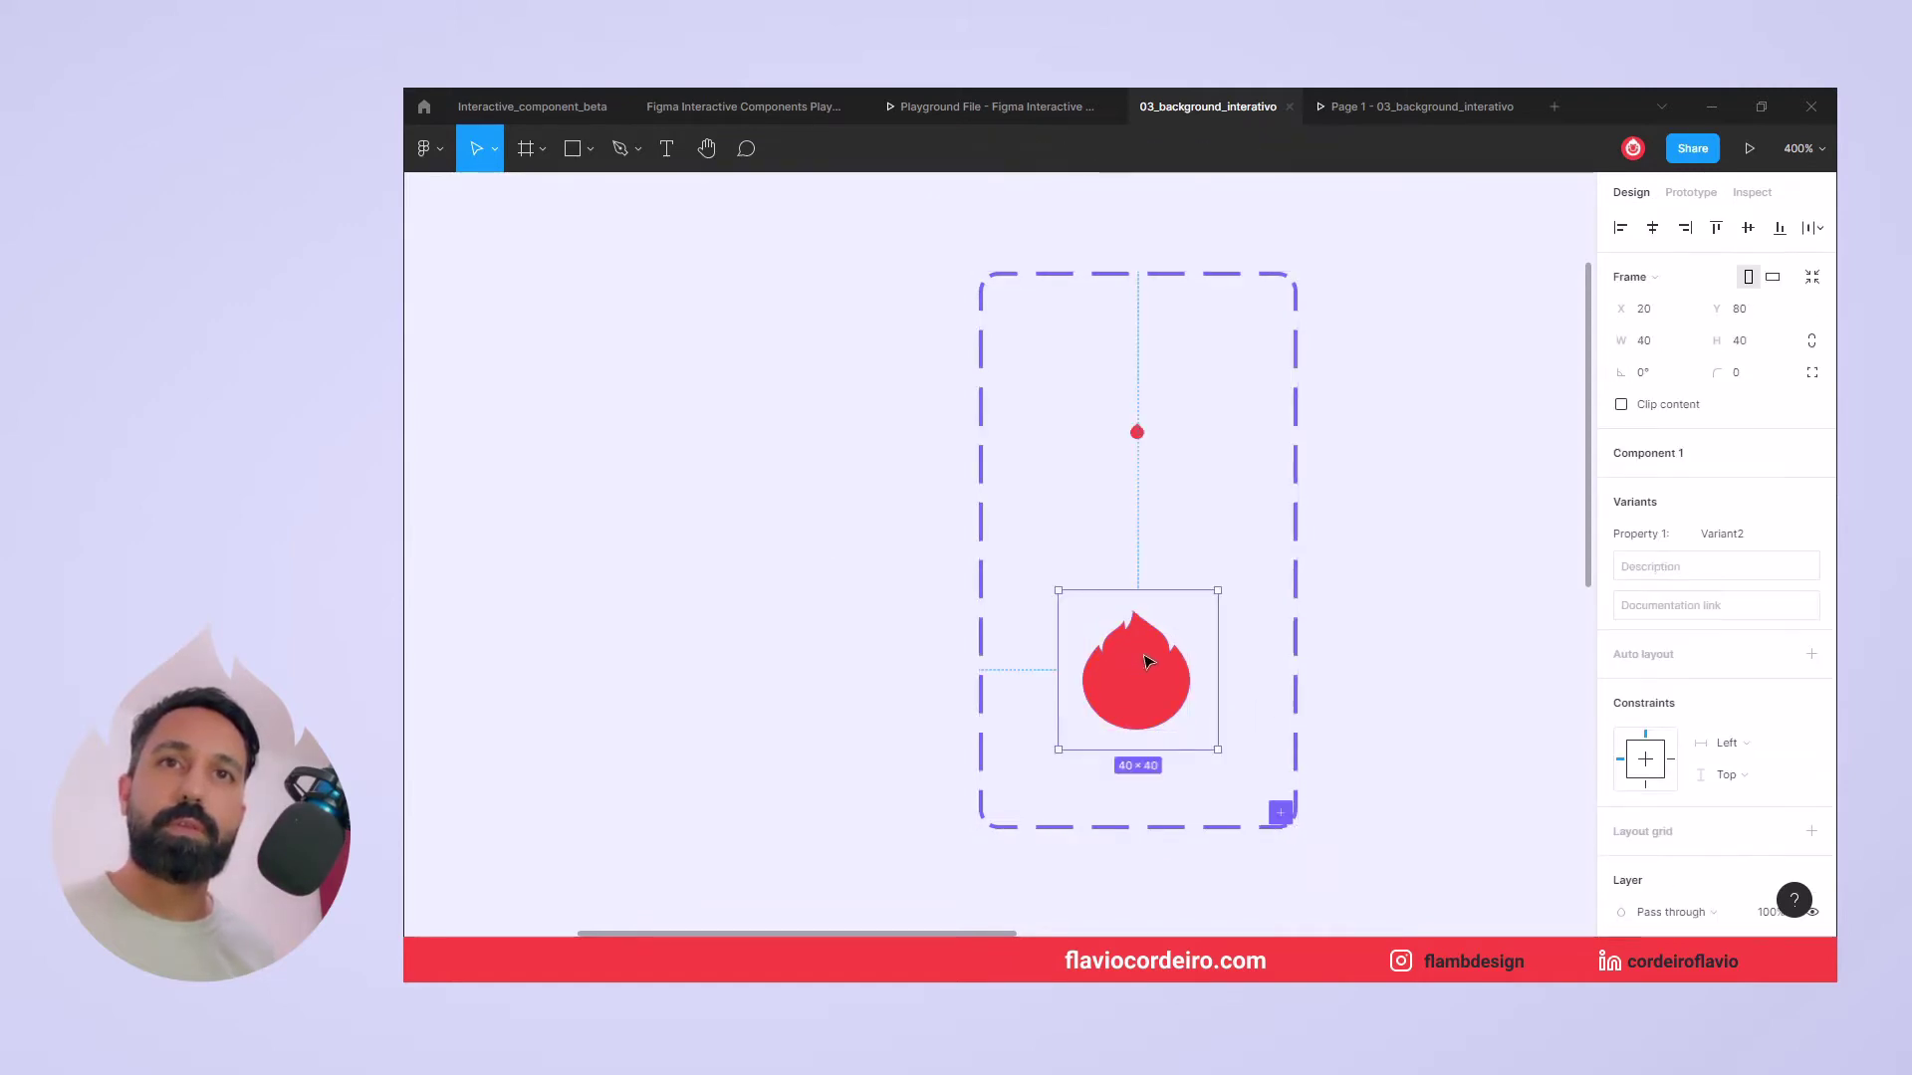
pyautogui.click(1280, 816)
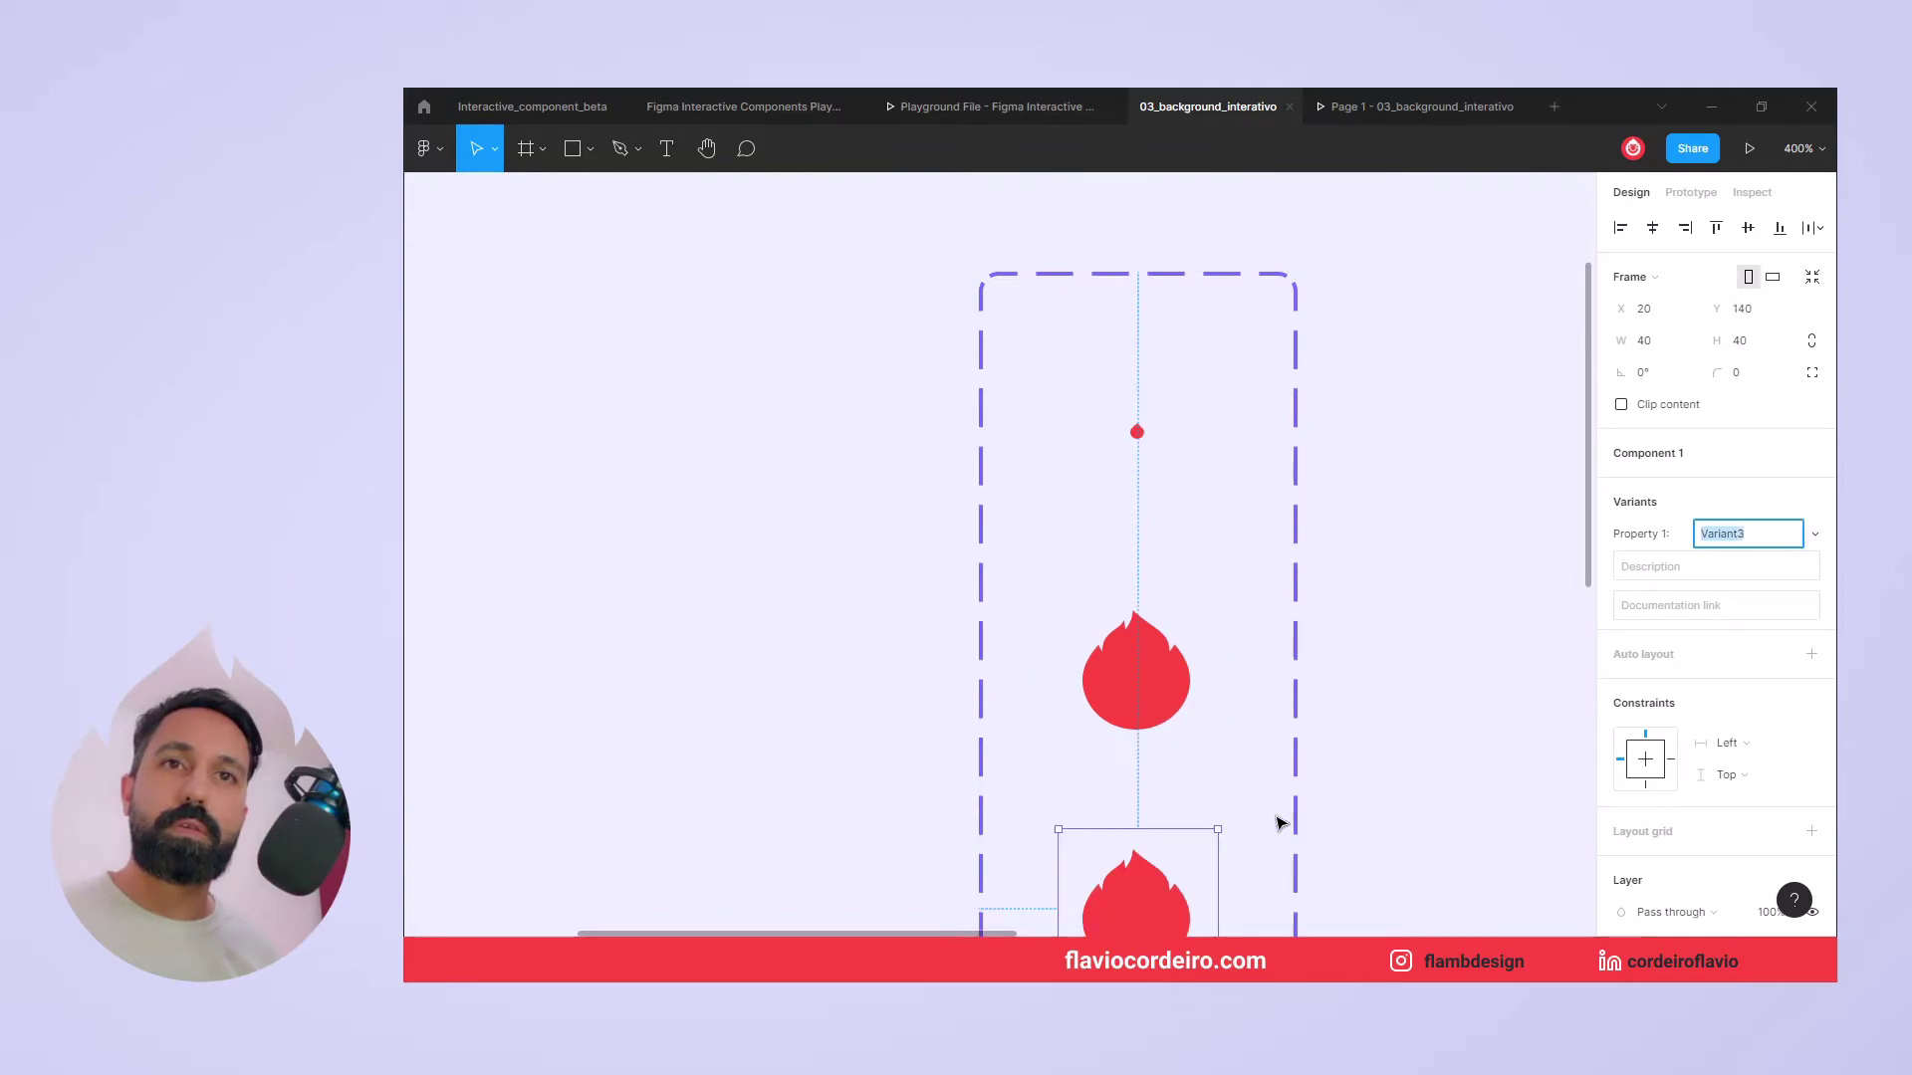
pyautogui.doubleClick(1148, 643)
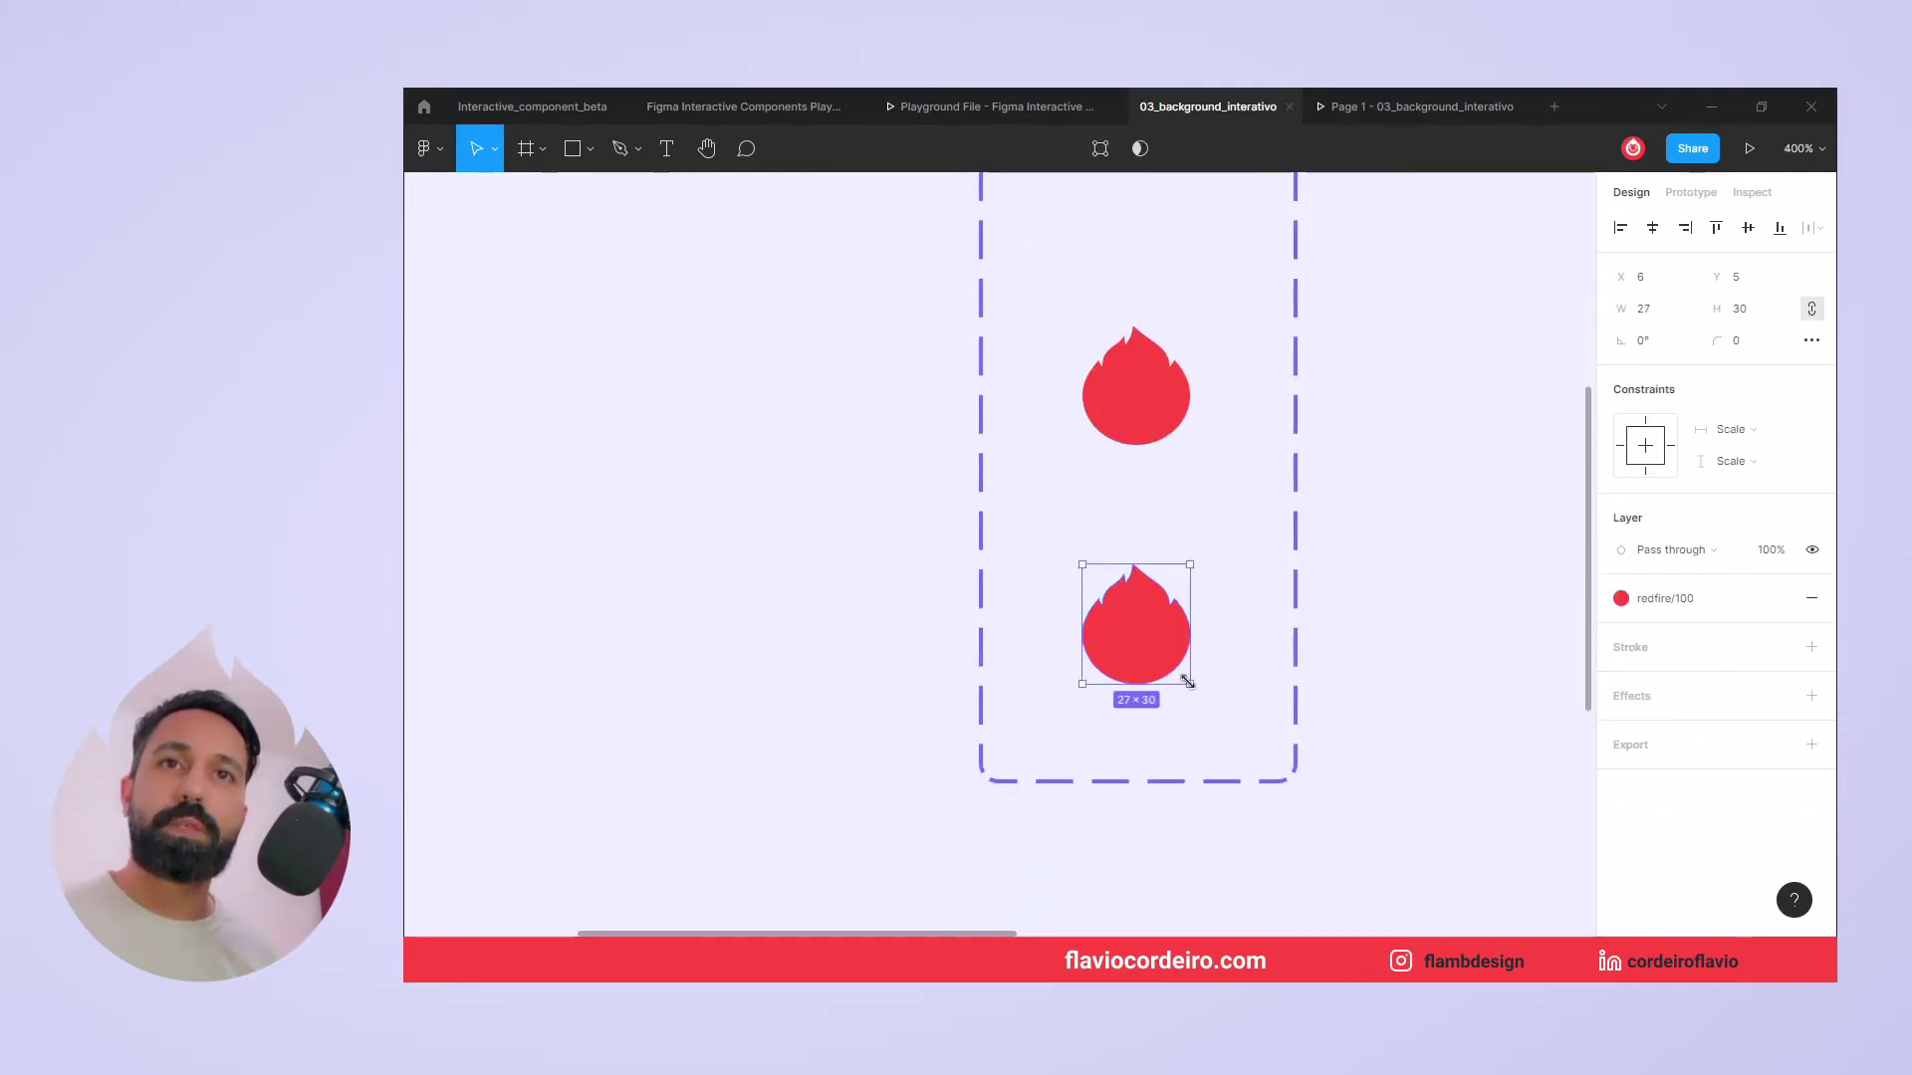
pyautogui.moveTo(1188, 682); pyautogui.dragTo(1224, 724)
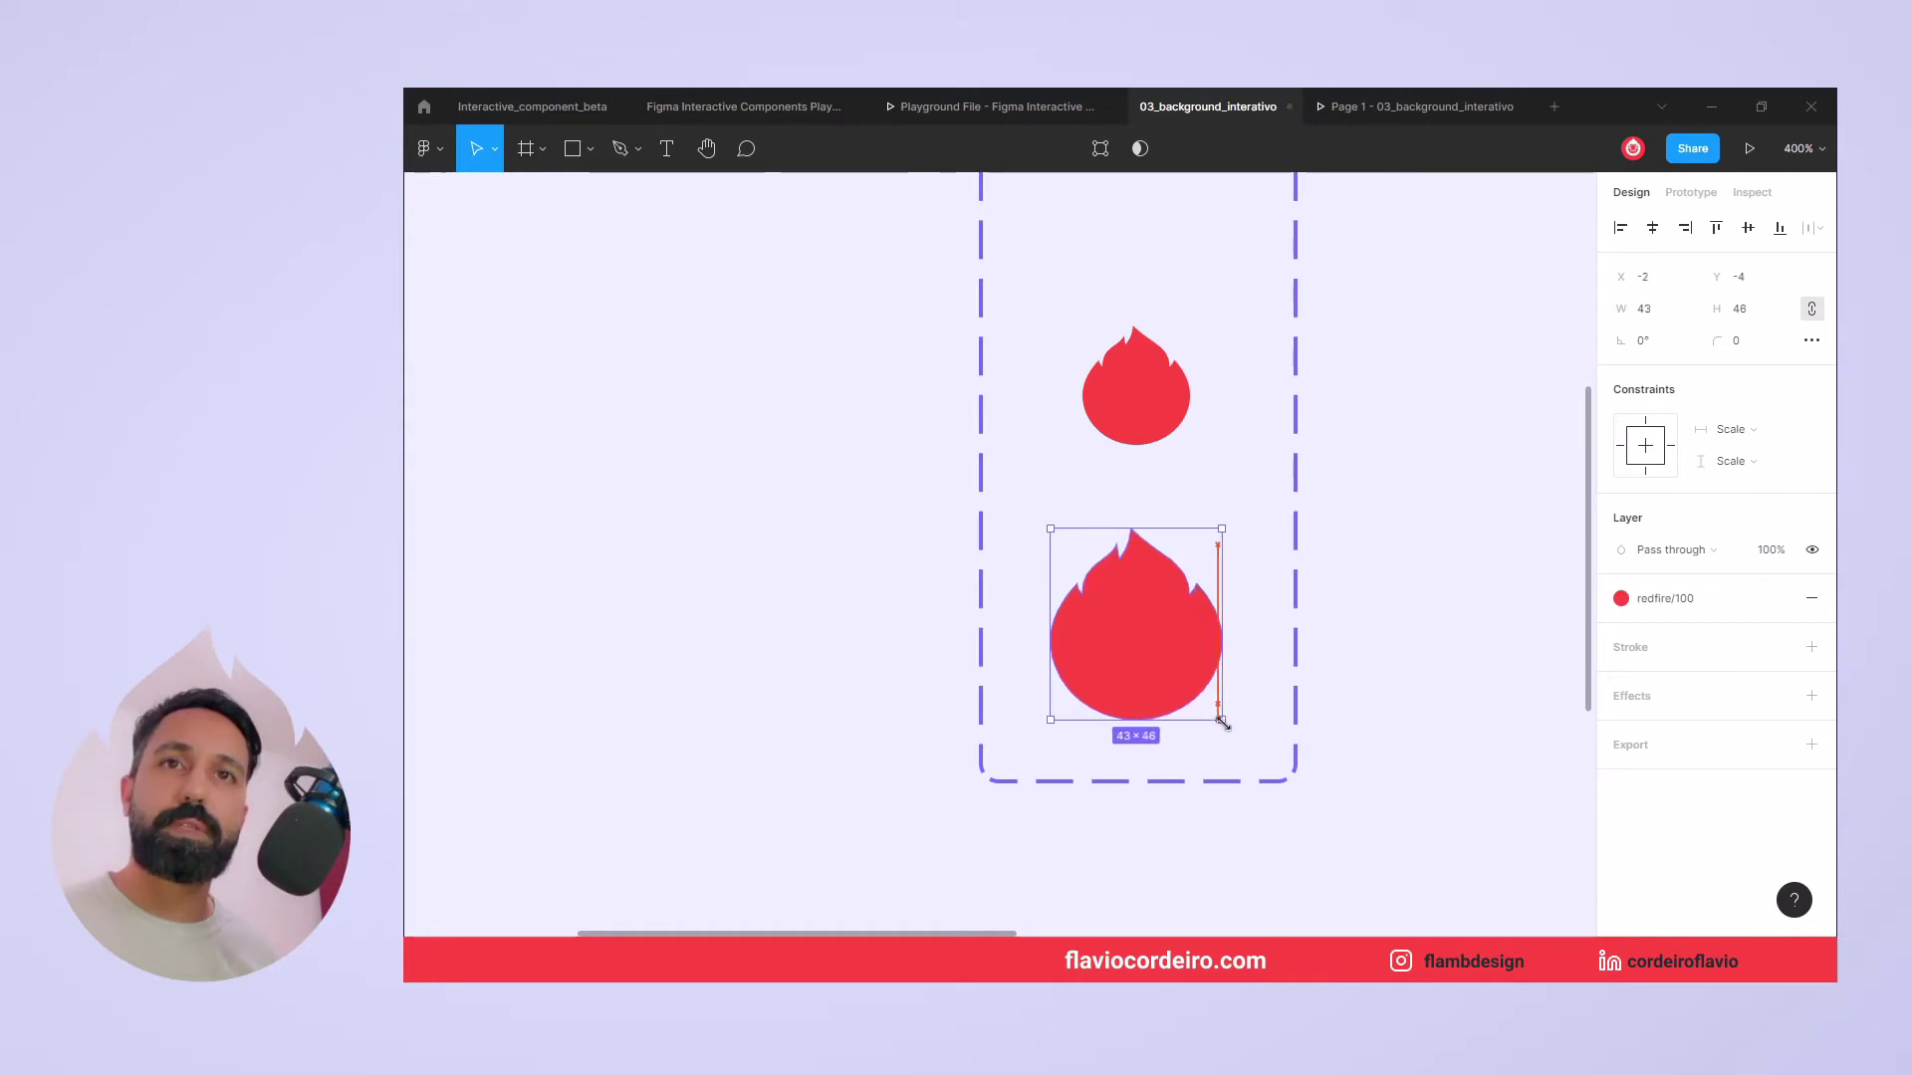
pyautogui.click(1400, 684)
# Add another variant after the big flame and shrink its flame to 23 × 26.
pyautogui.click(1155, 605)
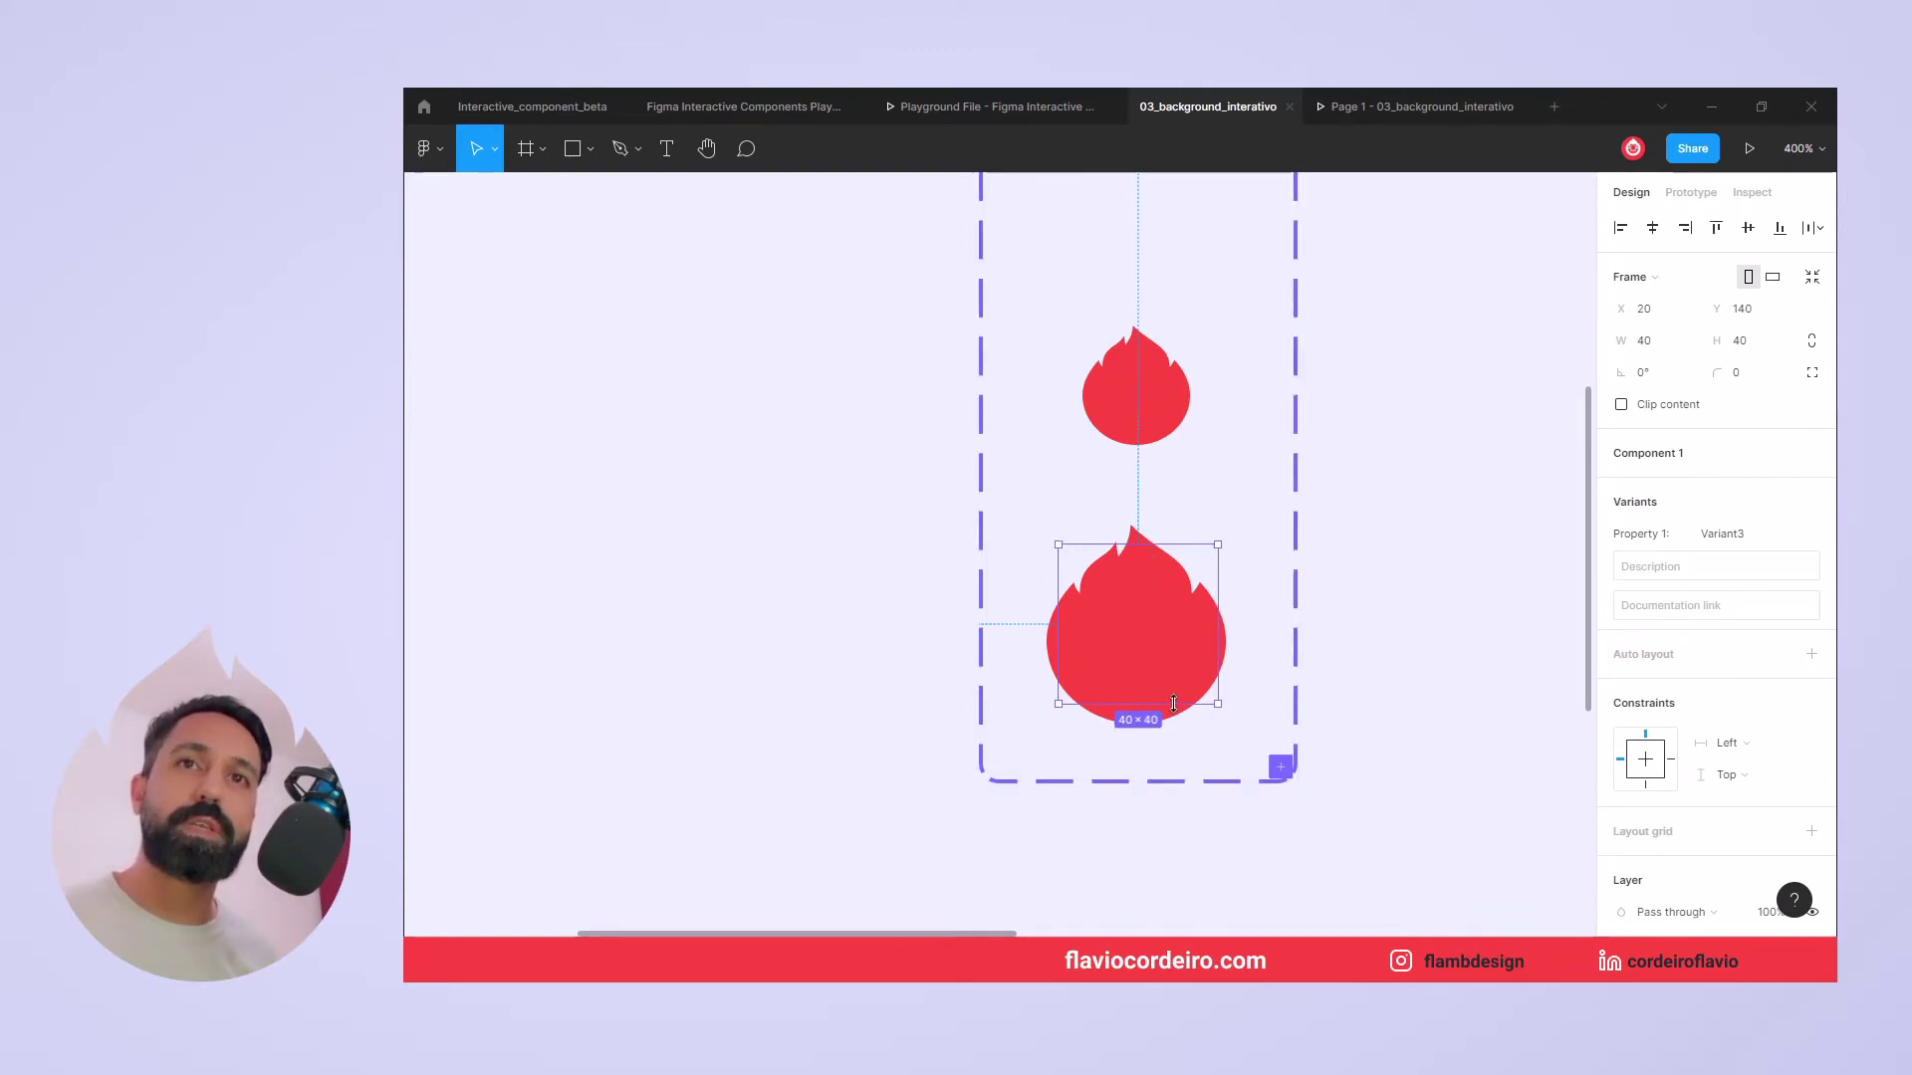
pyautogui.click(1281, 772)
pyautogui.scroll(-1, 1281, 772)
pyautogui.scroll(-1, 1215, 769)
pyautogui.doubleClick(1145, 767)
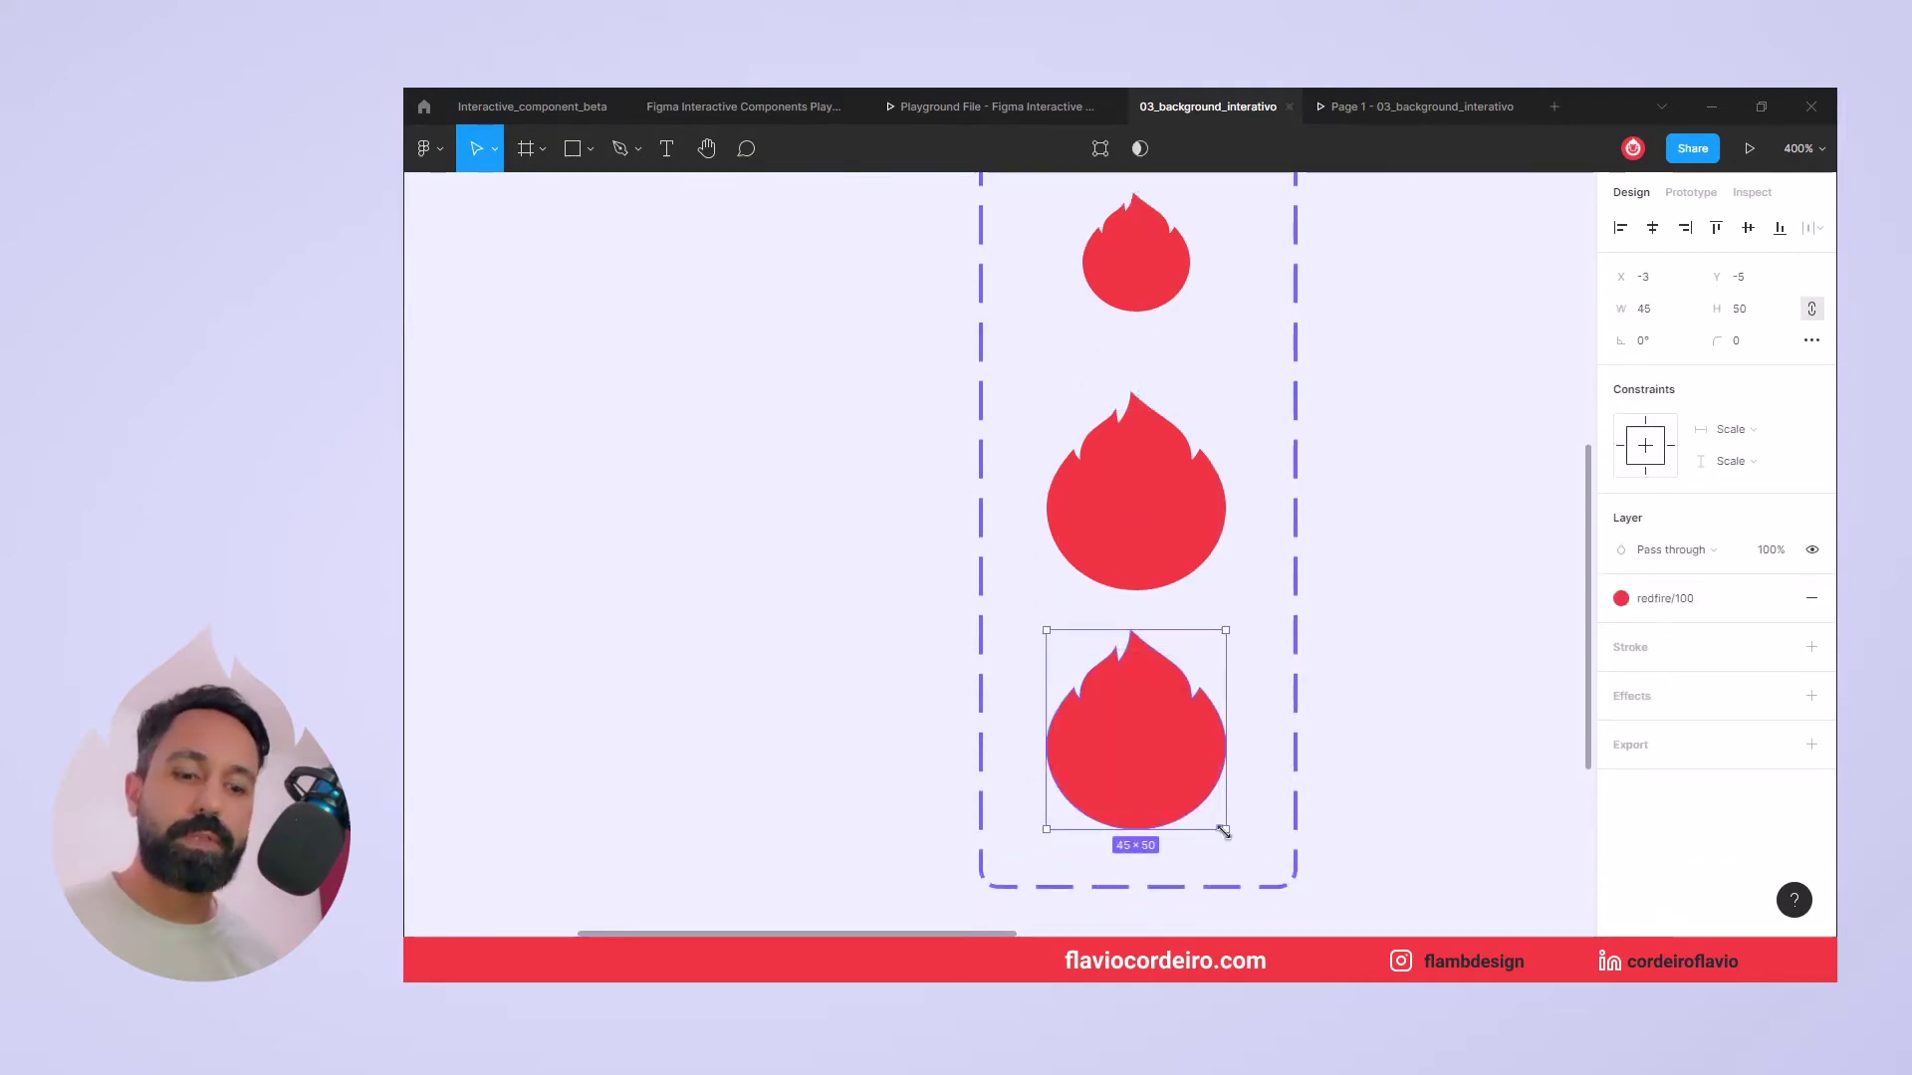
pyautogui.moveTo(1226, 832); pyautogui.dragTo(1171, 782)
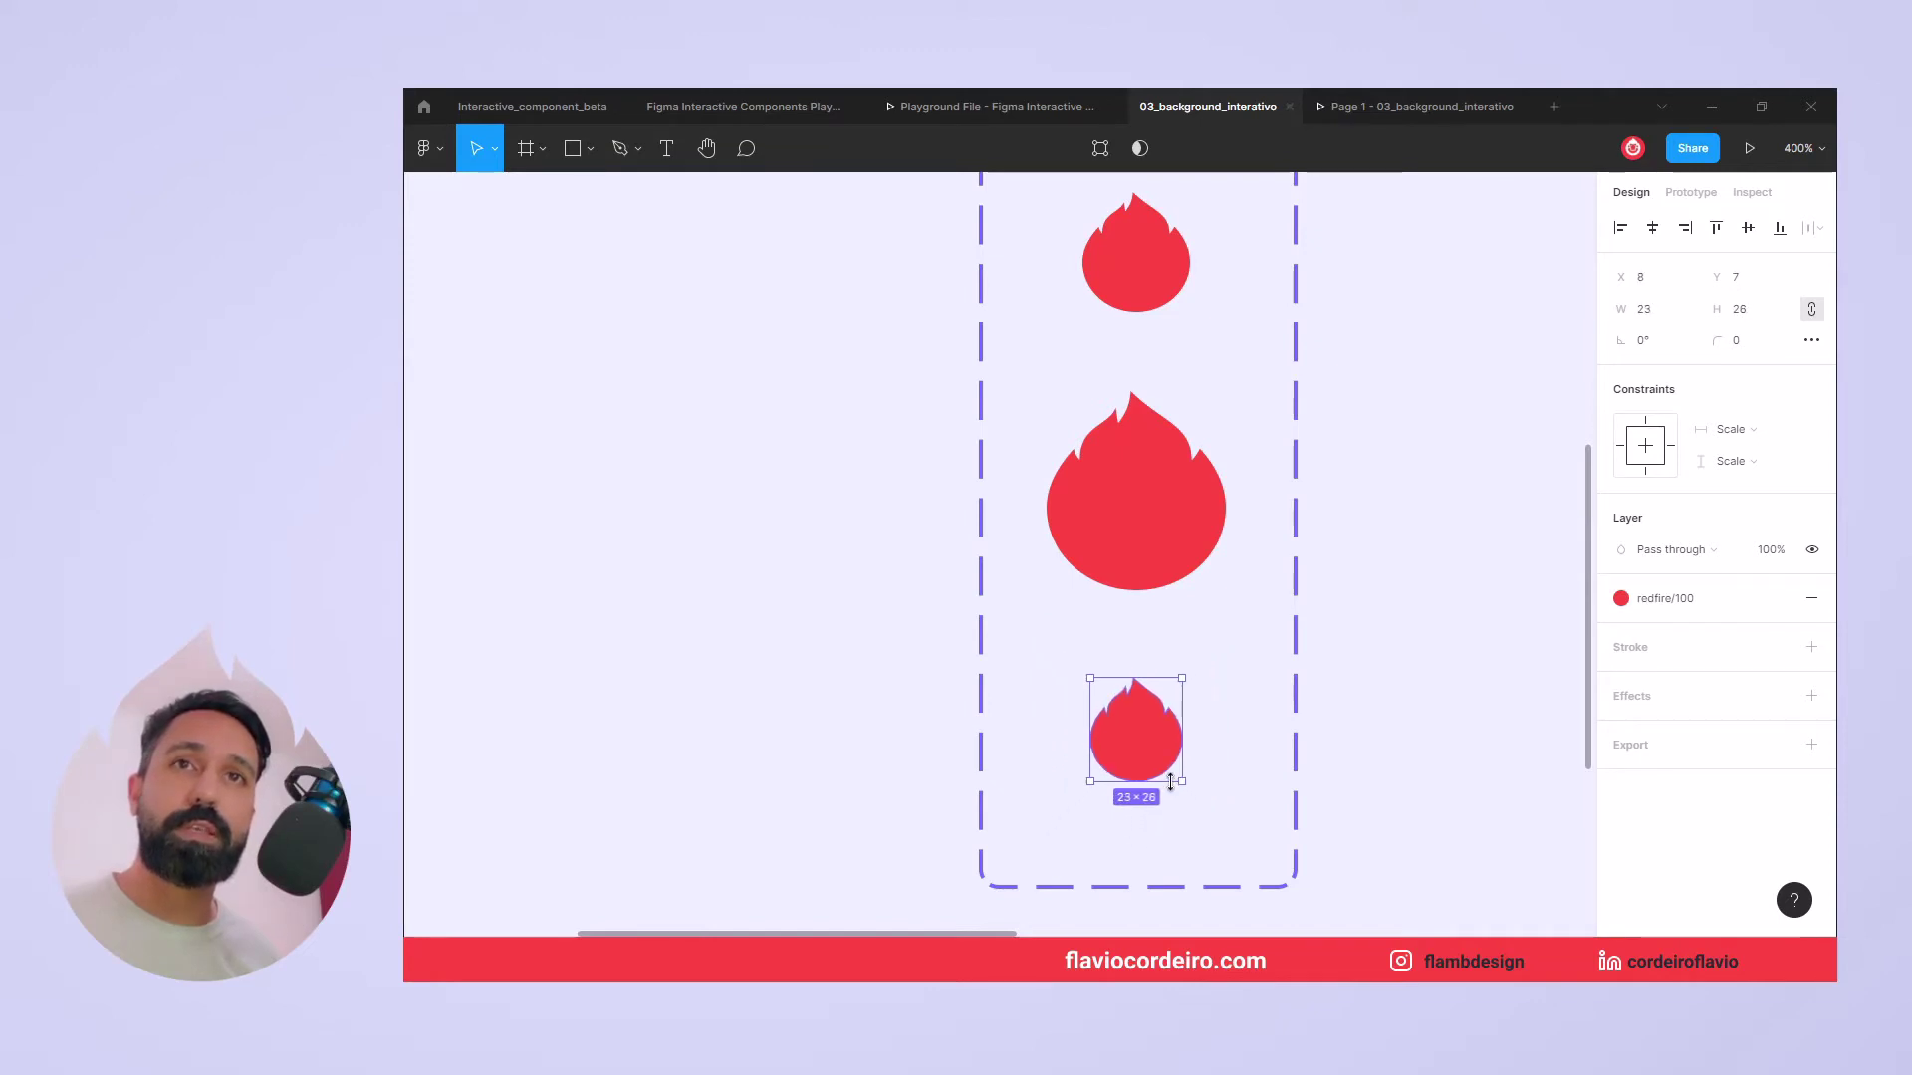
pyautogui.scroll(1, 1171, 781)
pyautogui.scroll(3, 1173, 787)
pyautogui.scroll(-3, 1173, 787)
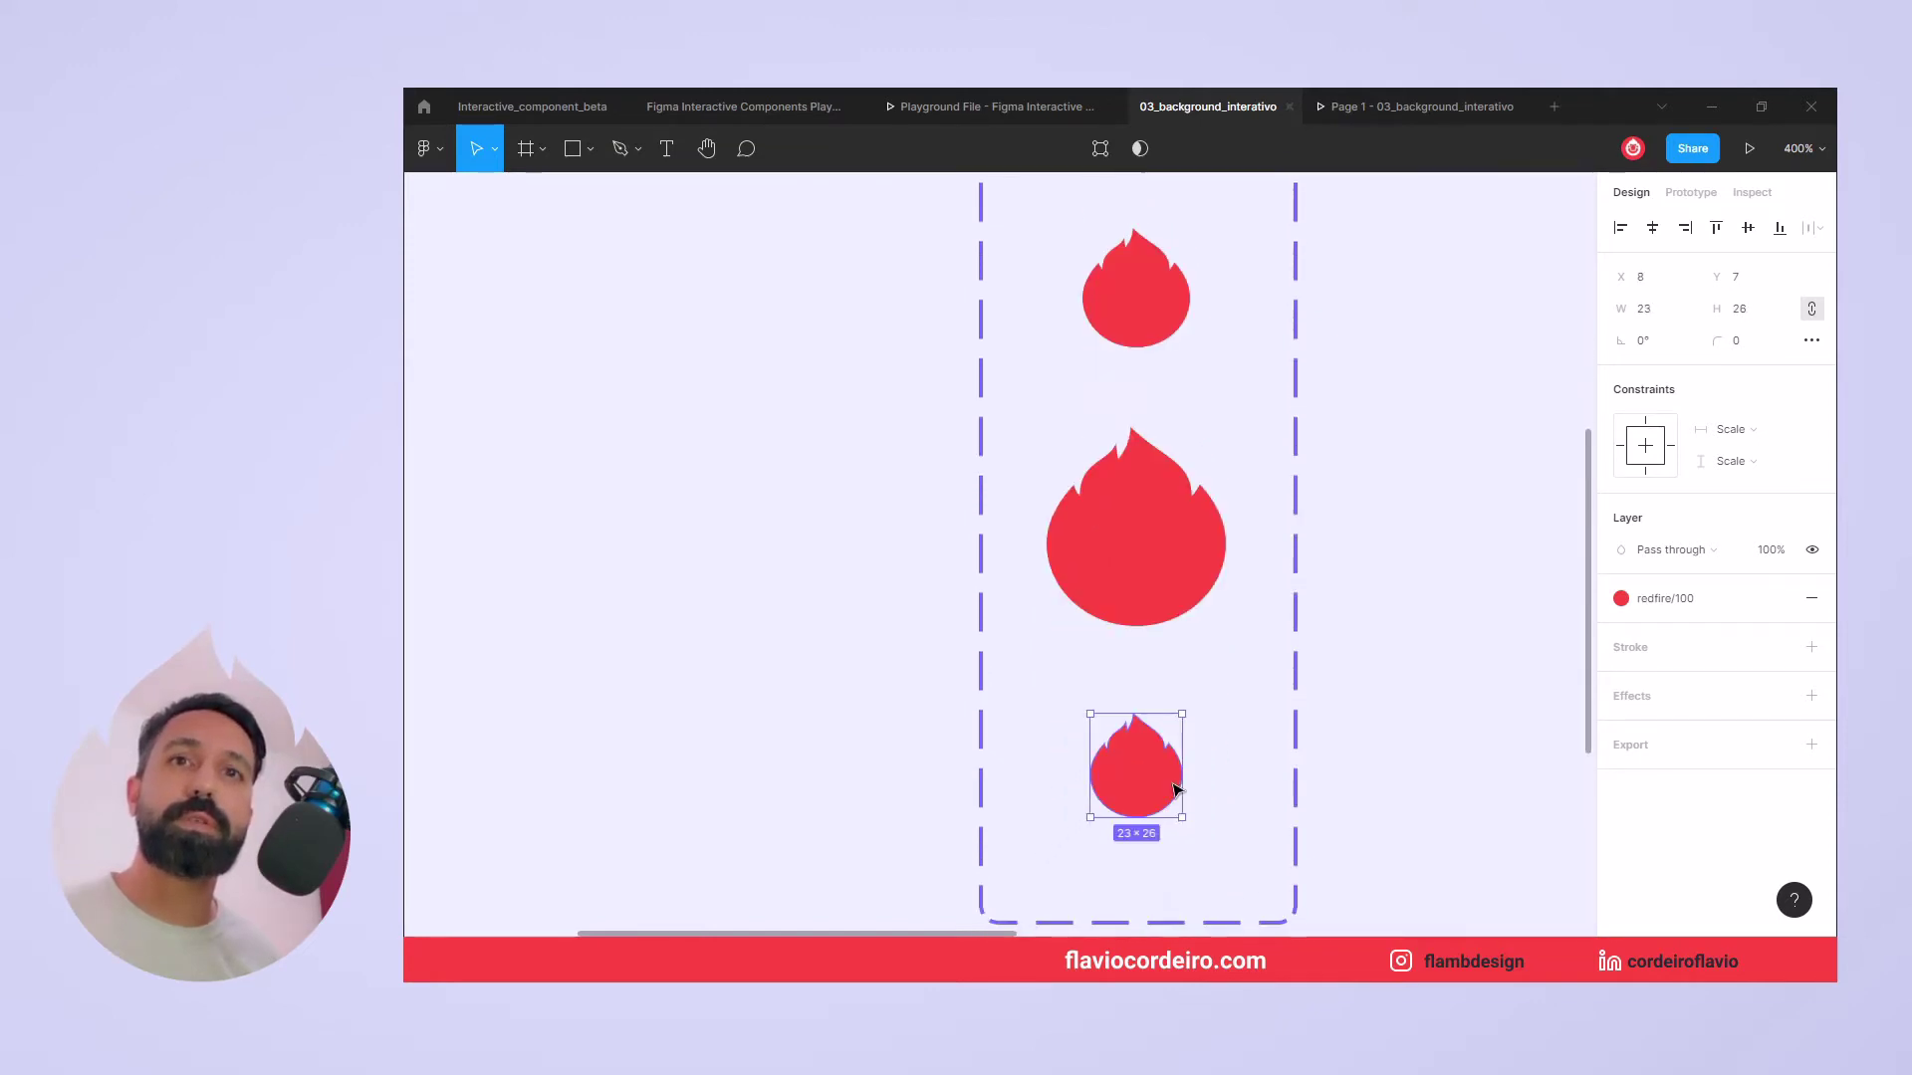
pyautogui.scroll(1, 1391, 760)
pyautogui.scroll(2, 1391, 760)
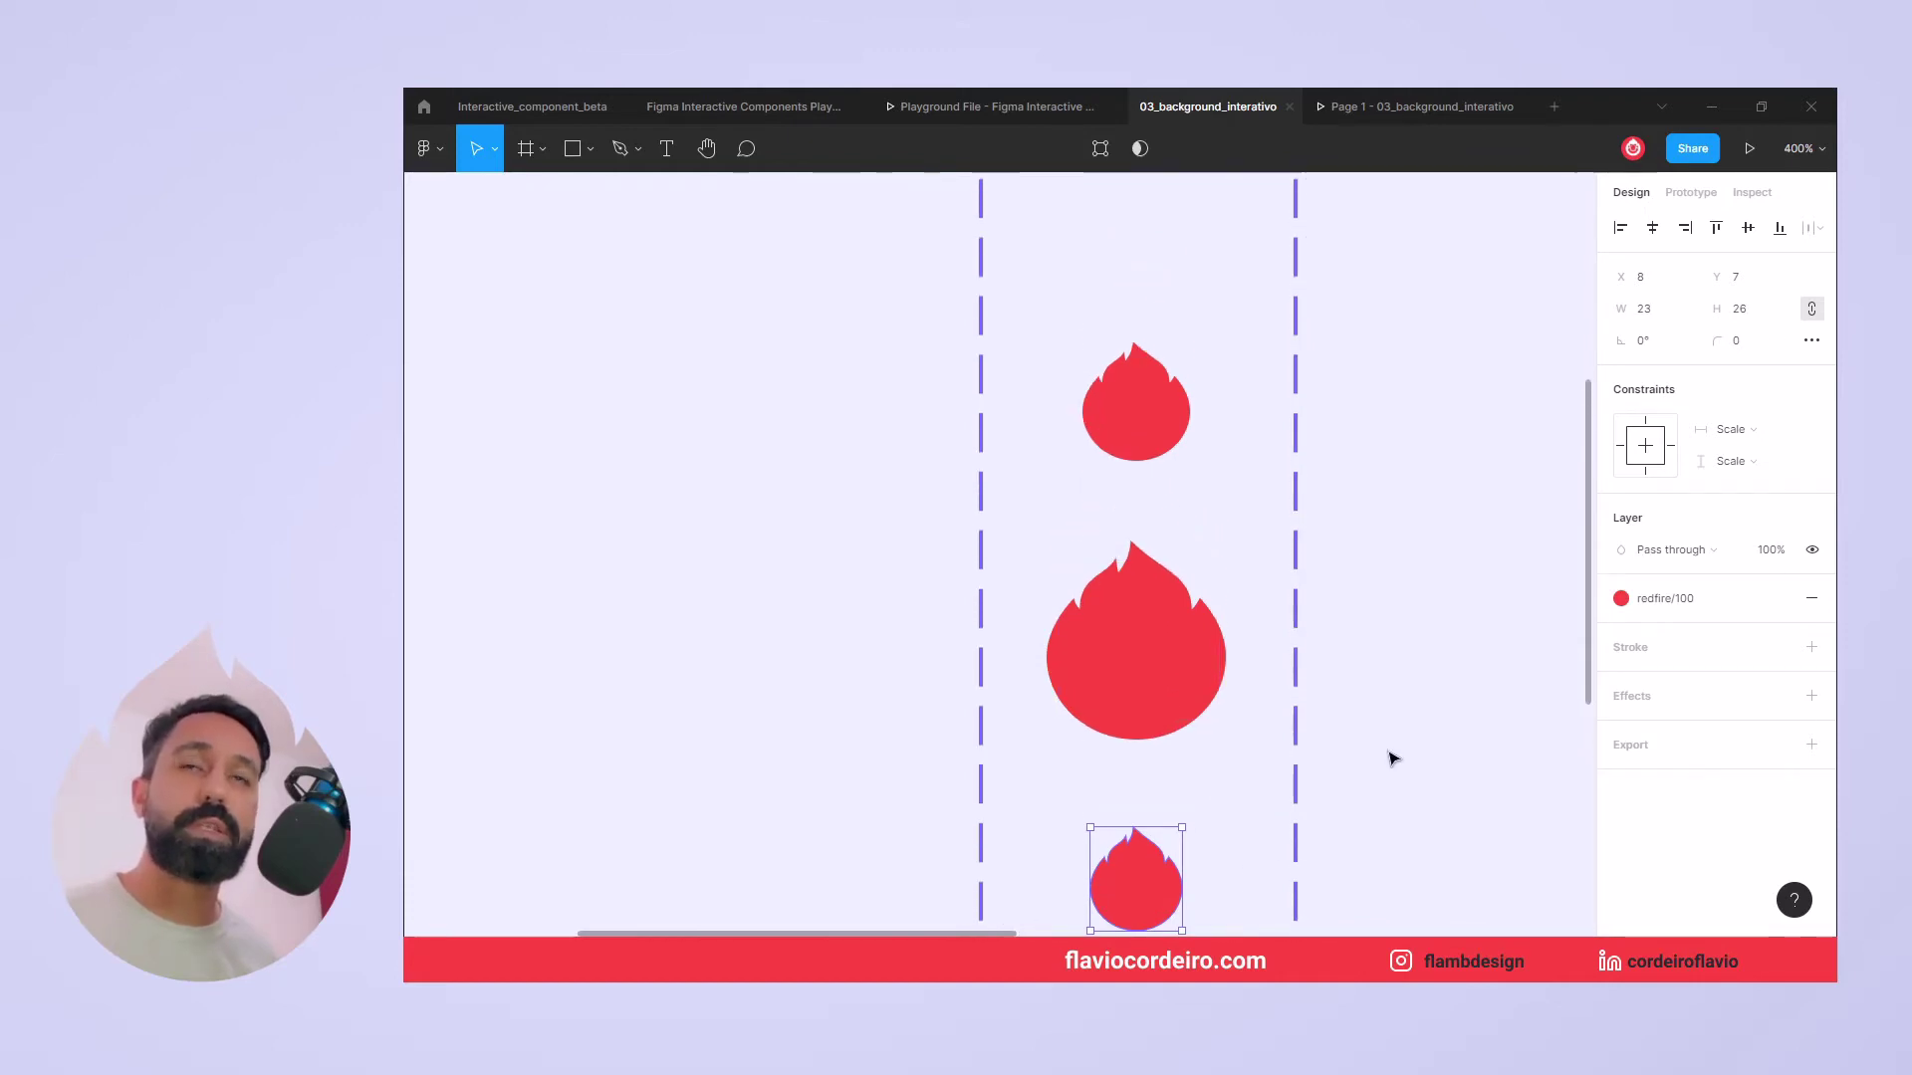
pyautogui.scroll(2, 1392, 759)
pyautogui.scroll(1, 1391, 760)
pyautogui.scroll(1, 1389, 757)
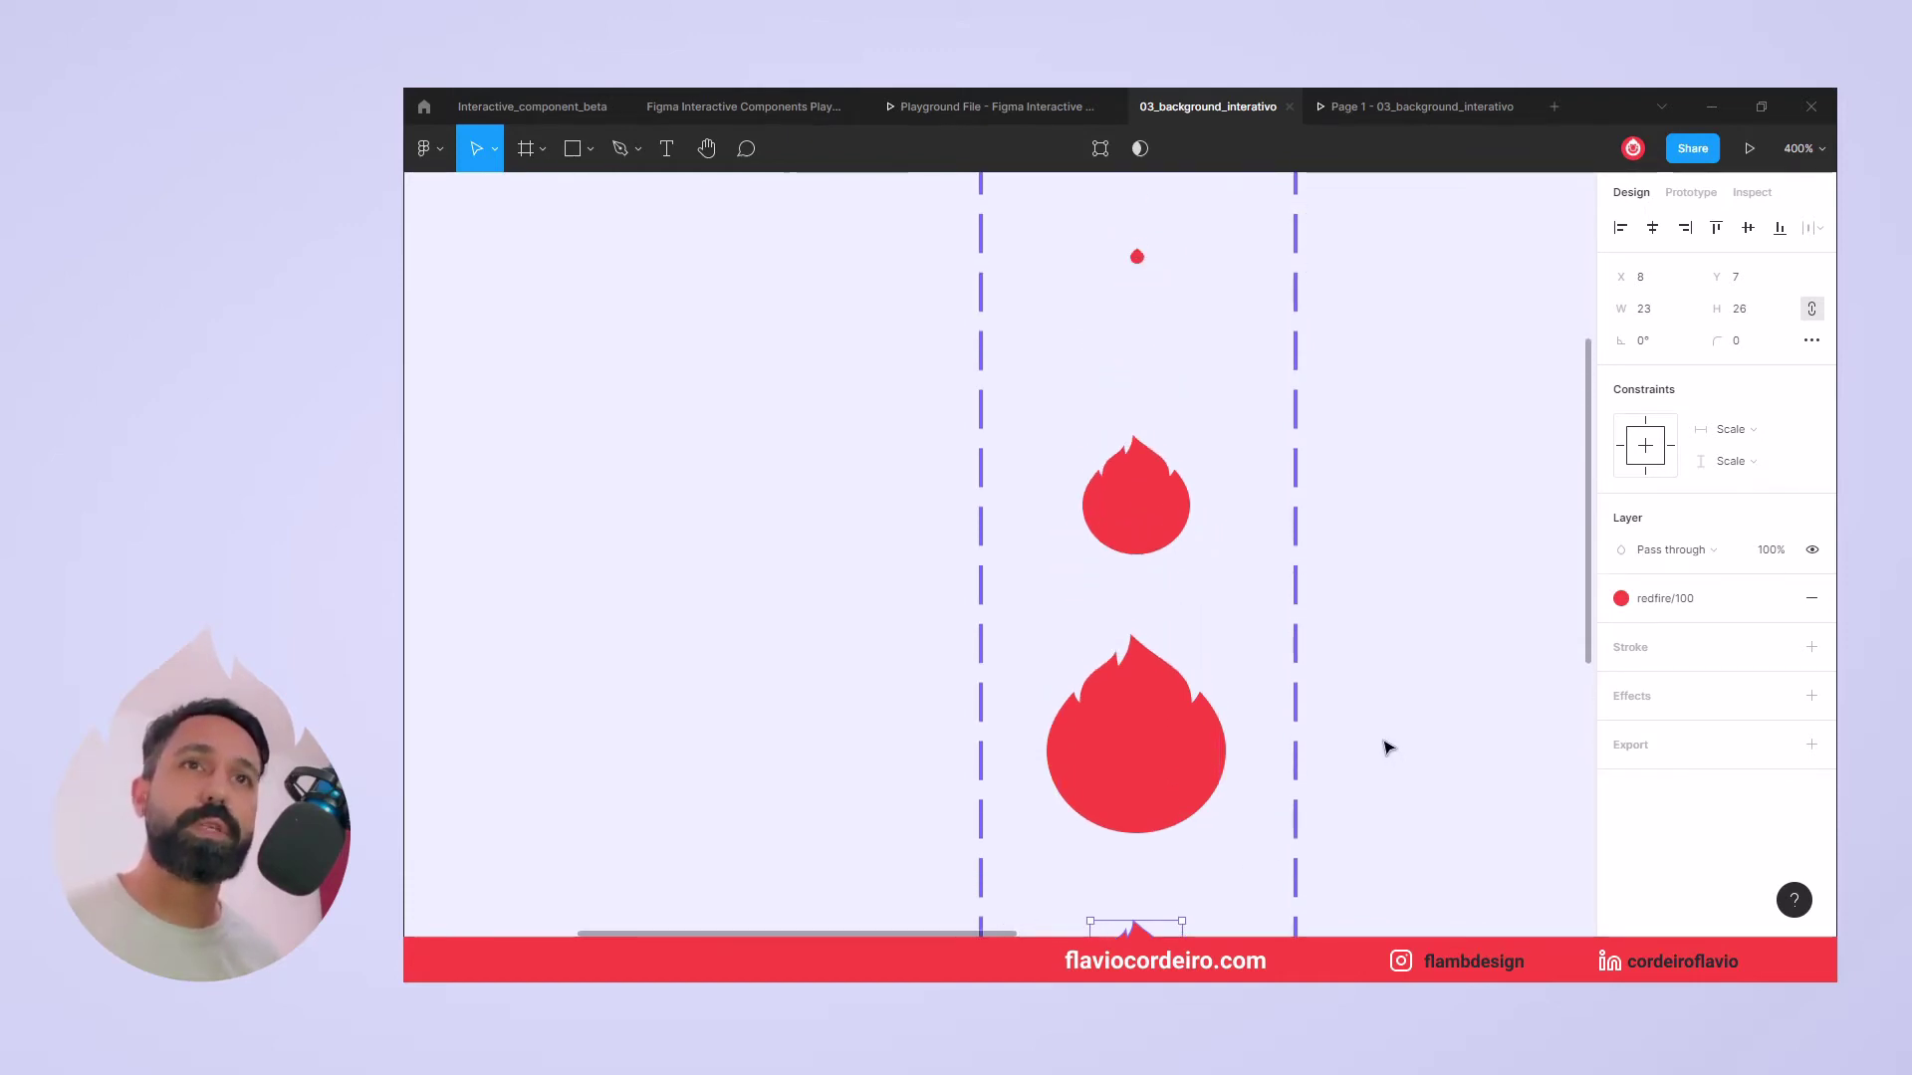
# Apply the white colour style to the first variant's tiny dot.
pyautogui.click(1138, 261)
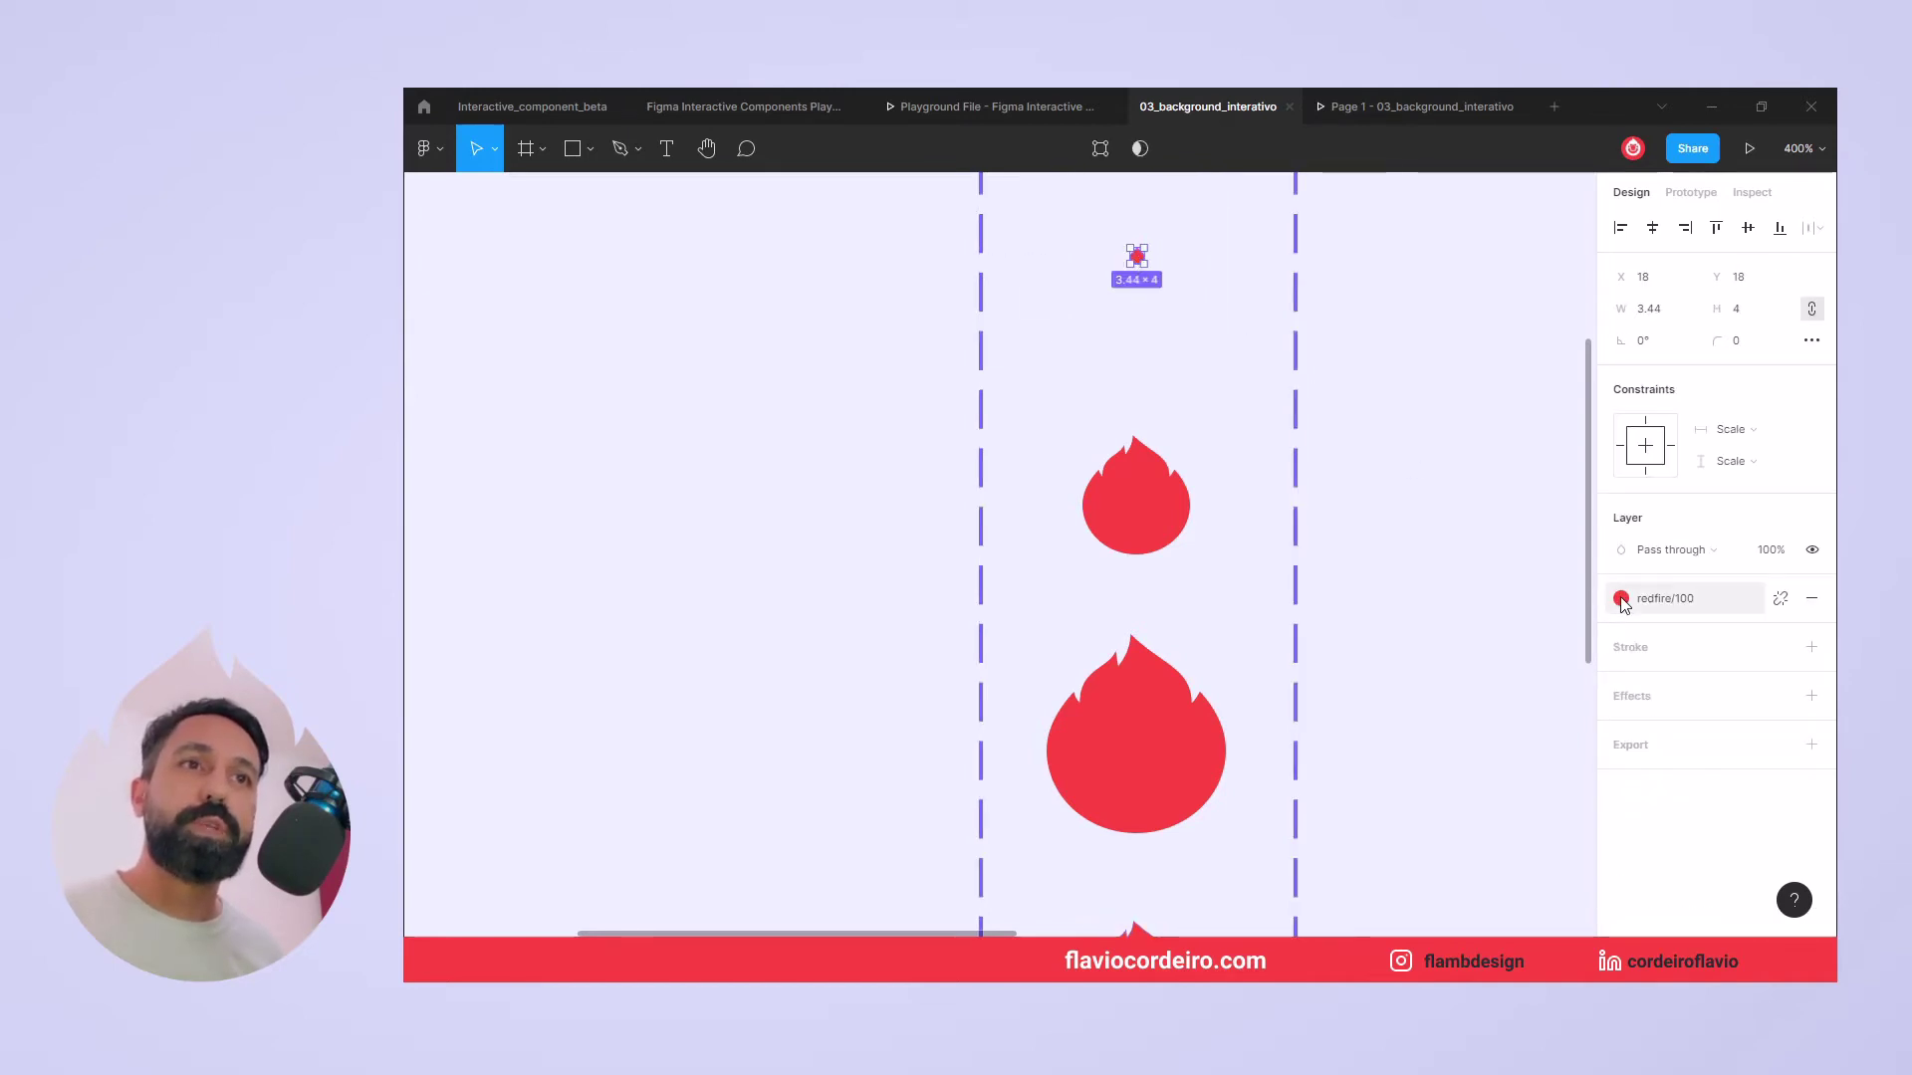
pyautogui.click(1622, 601)
pyautogui.click(1638, 657)
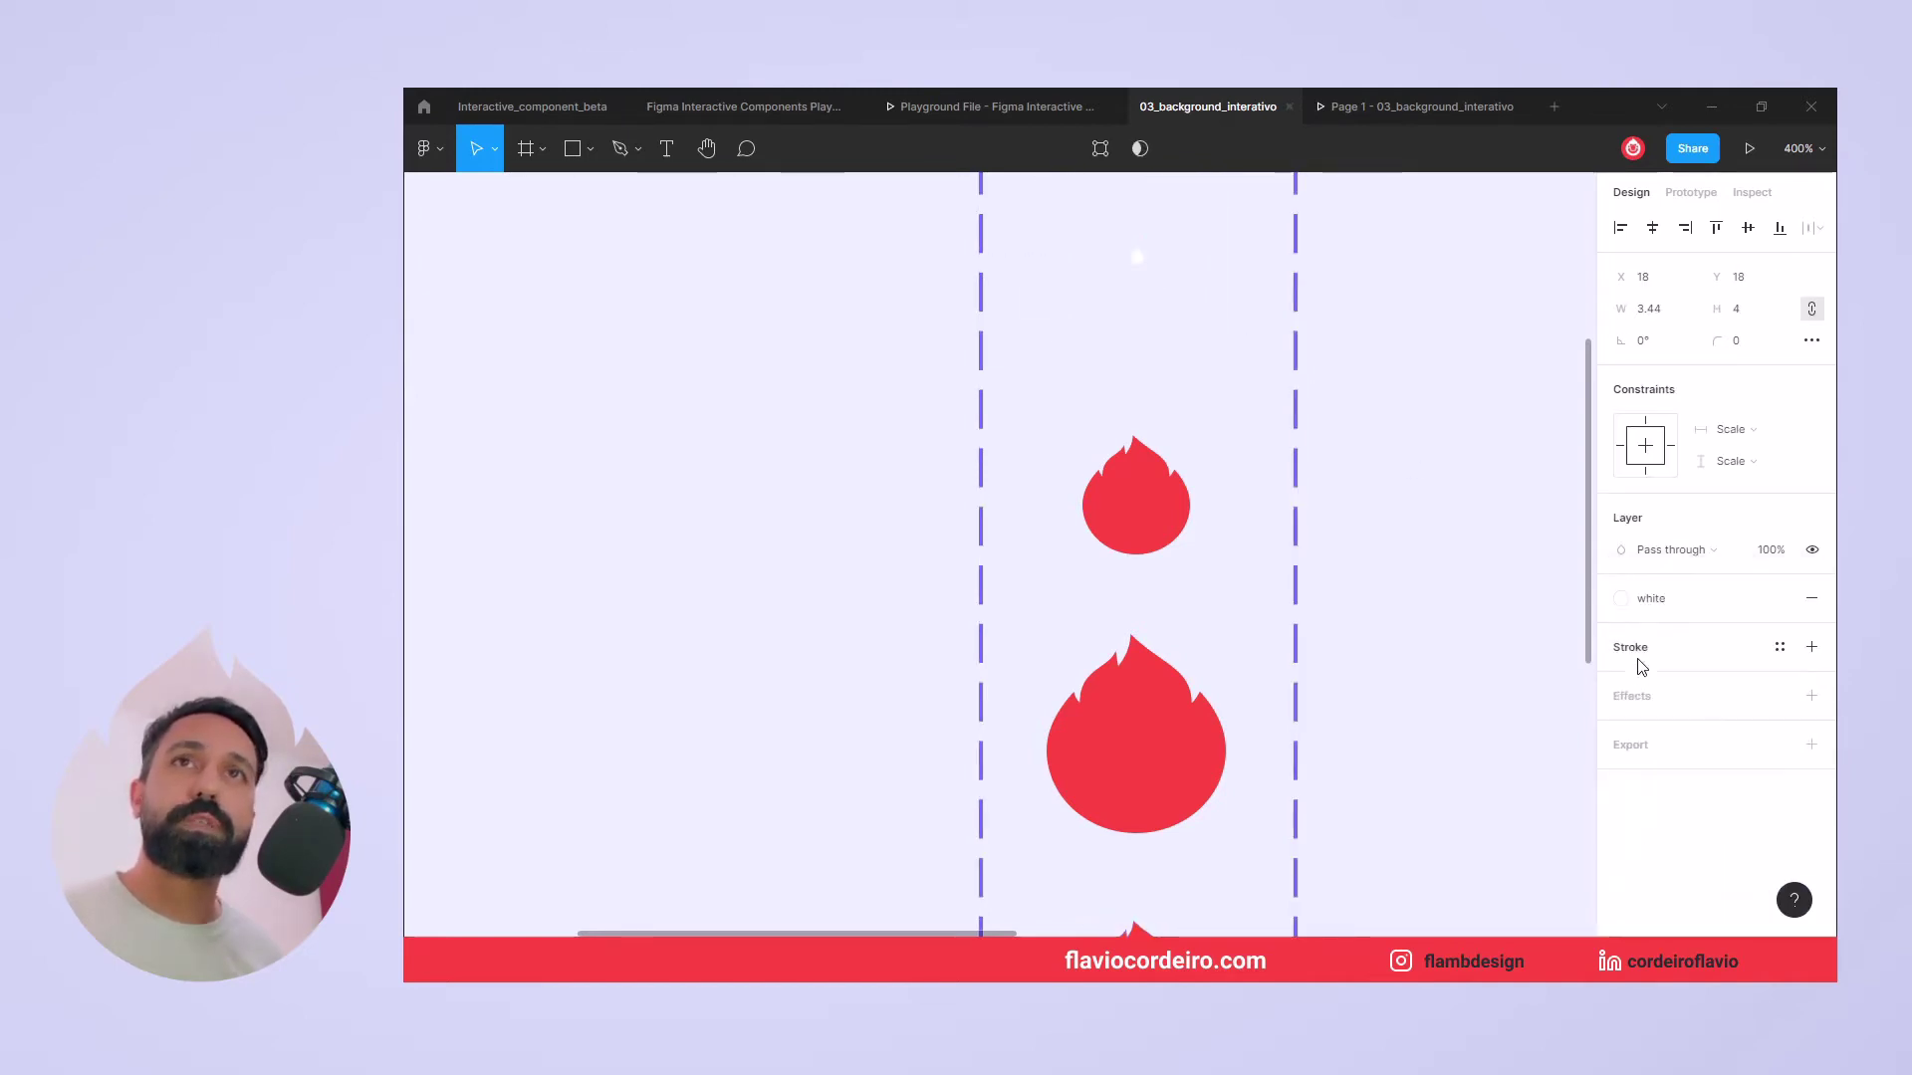
# Select the big 45 × 50 flame shape inside its variant.
pyautogui.scroll(-1, 1434, 555)
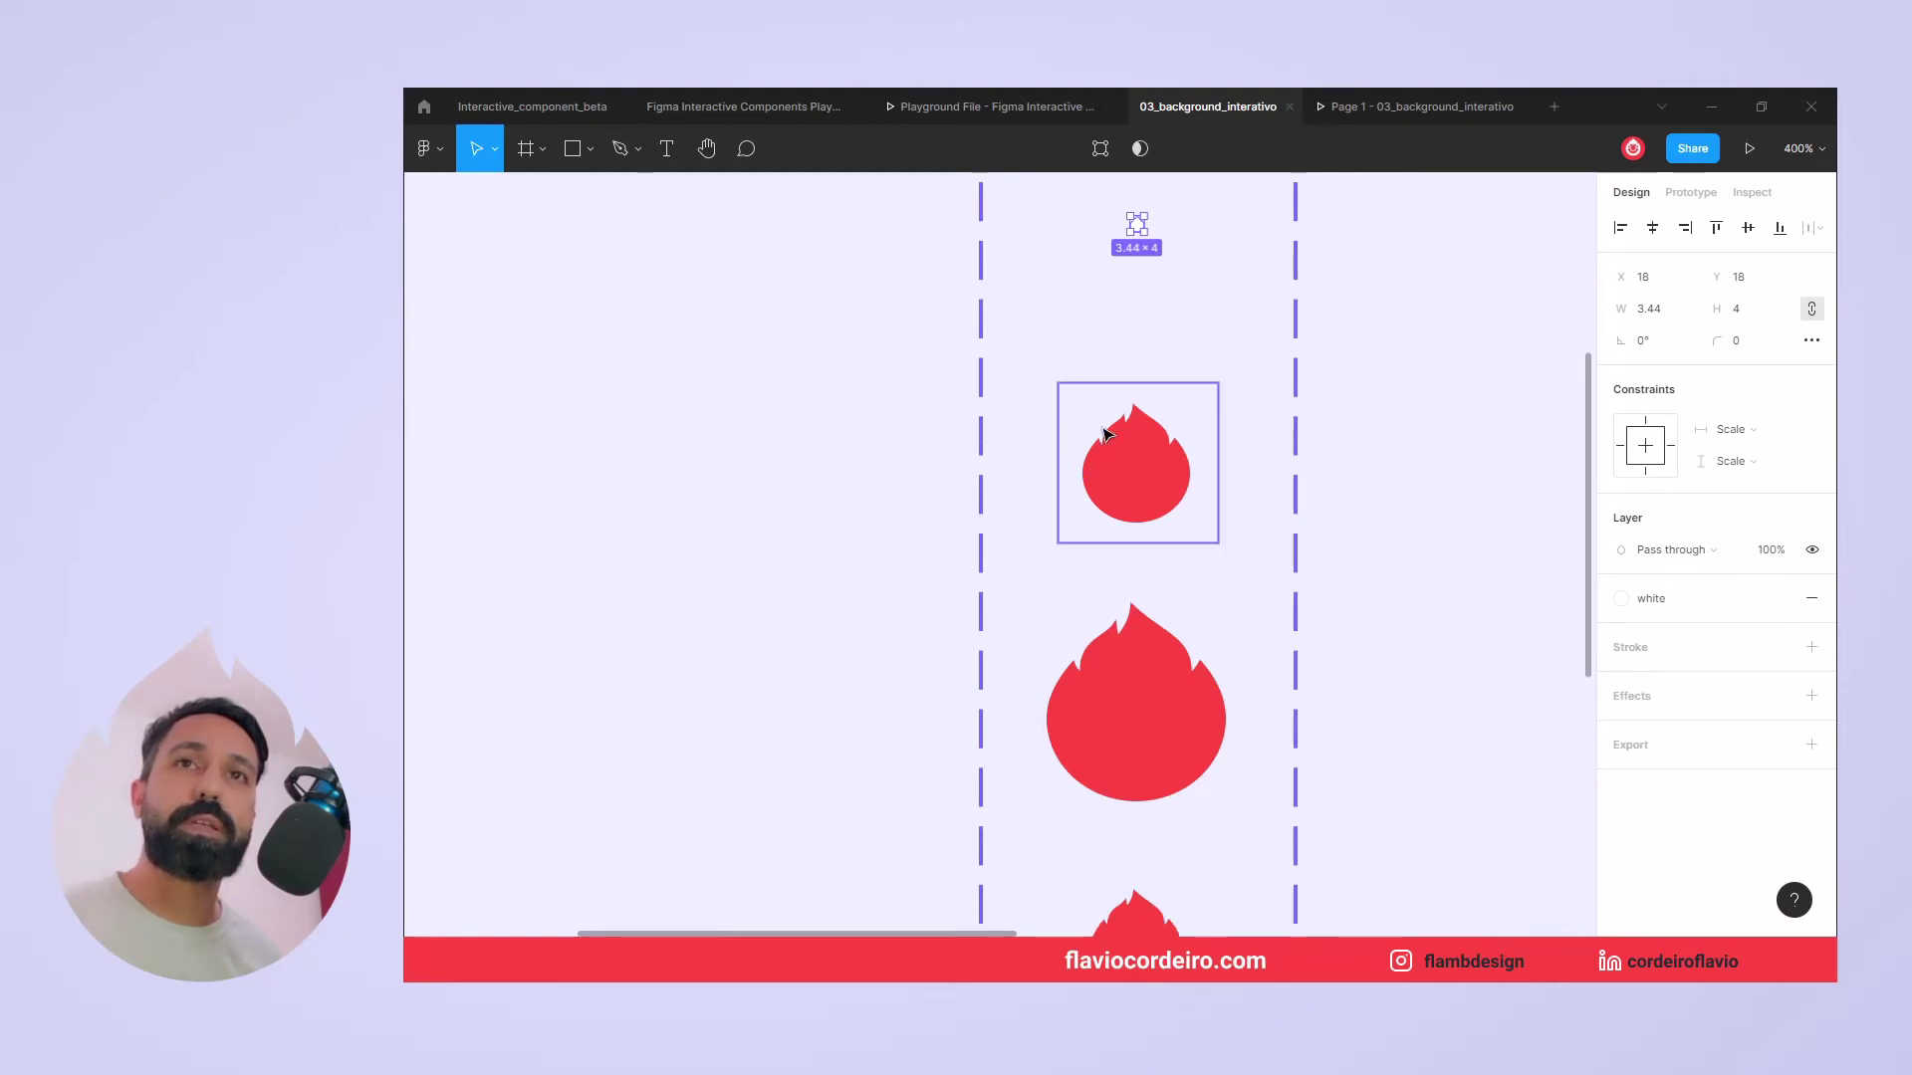
pyautogui.scroll(-1, 1176, 629)
pyautogui.scroll(-2, 1176, 630)
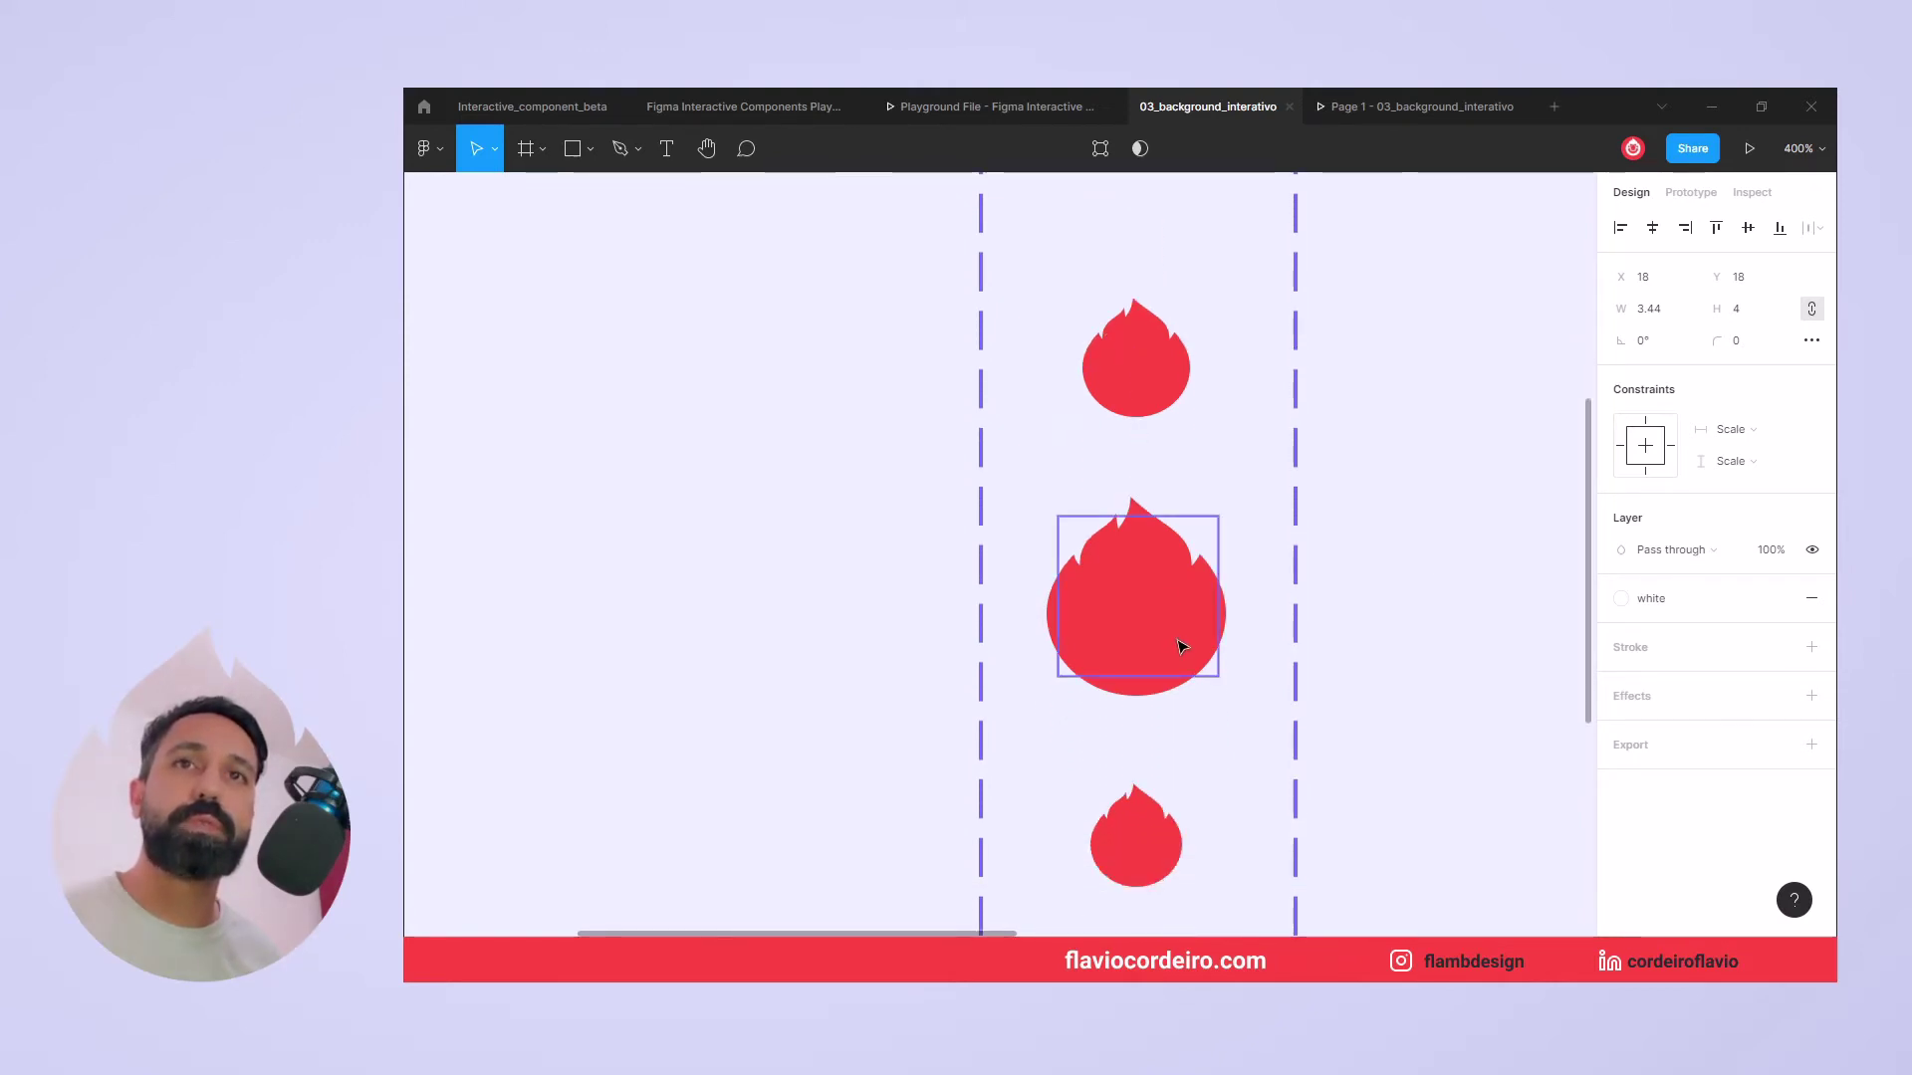
pyautogui.click(1176, 630)
pyautogui.doubleClick(1176, 630)
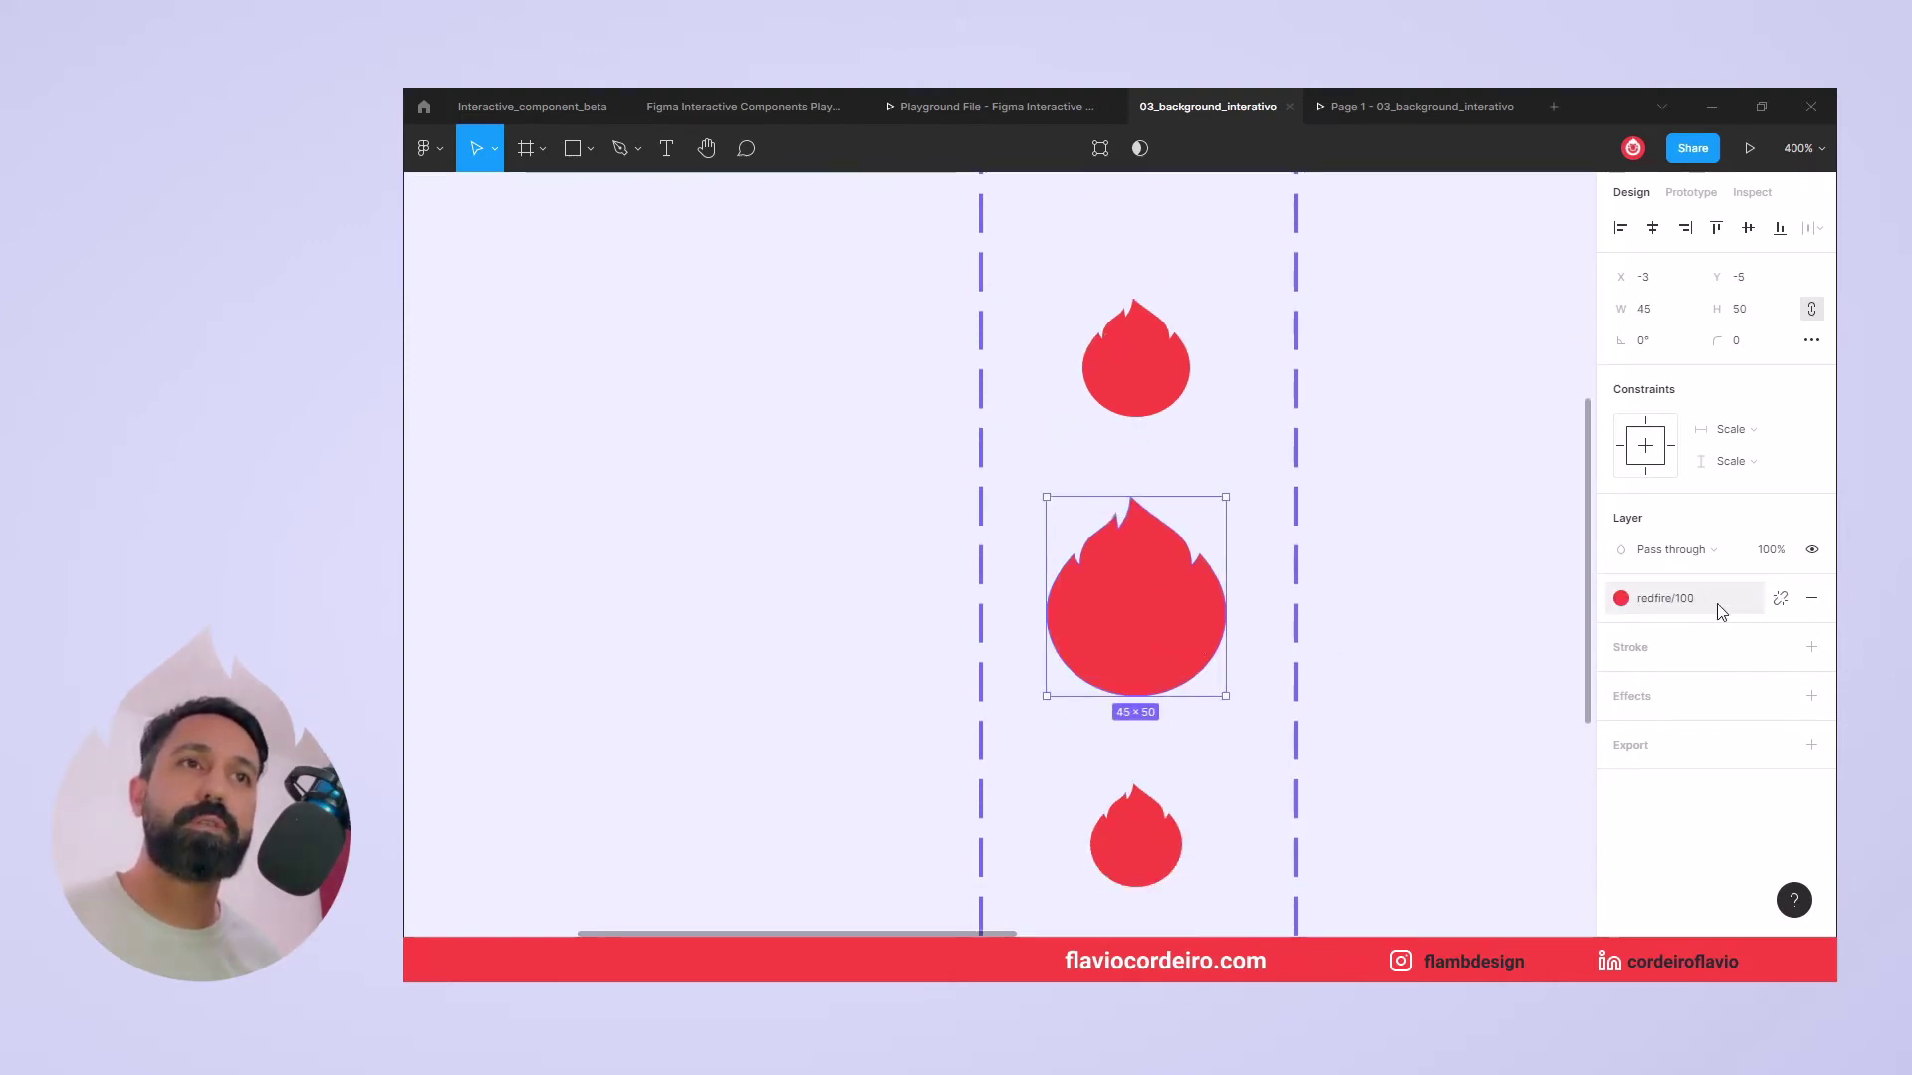
# Detach redfire/100 from the big flame and recolour it bright yellow FFC701.
pyautogui.click(1780, 598)
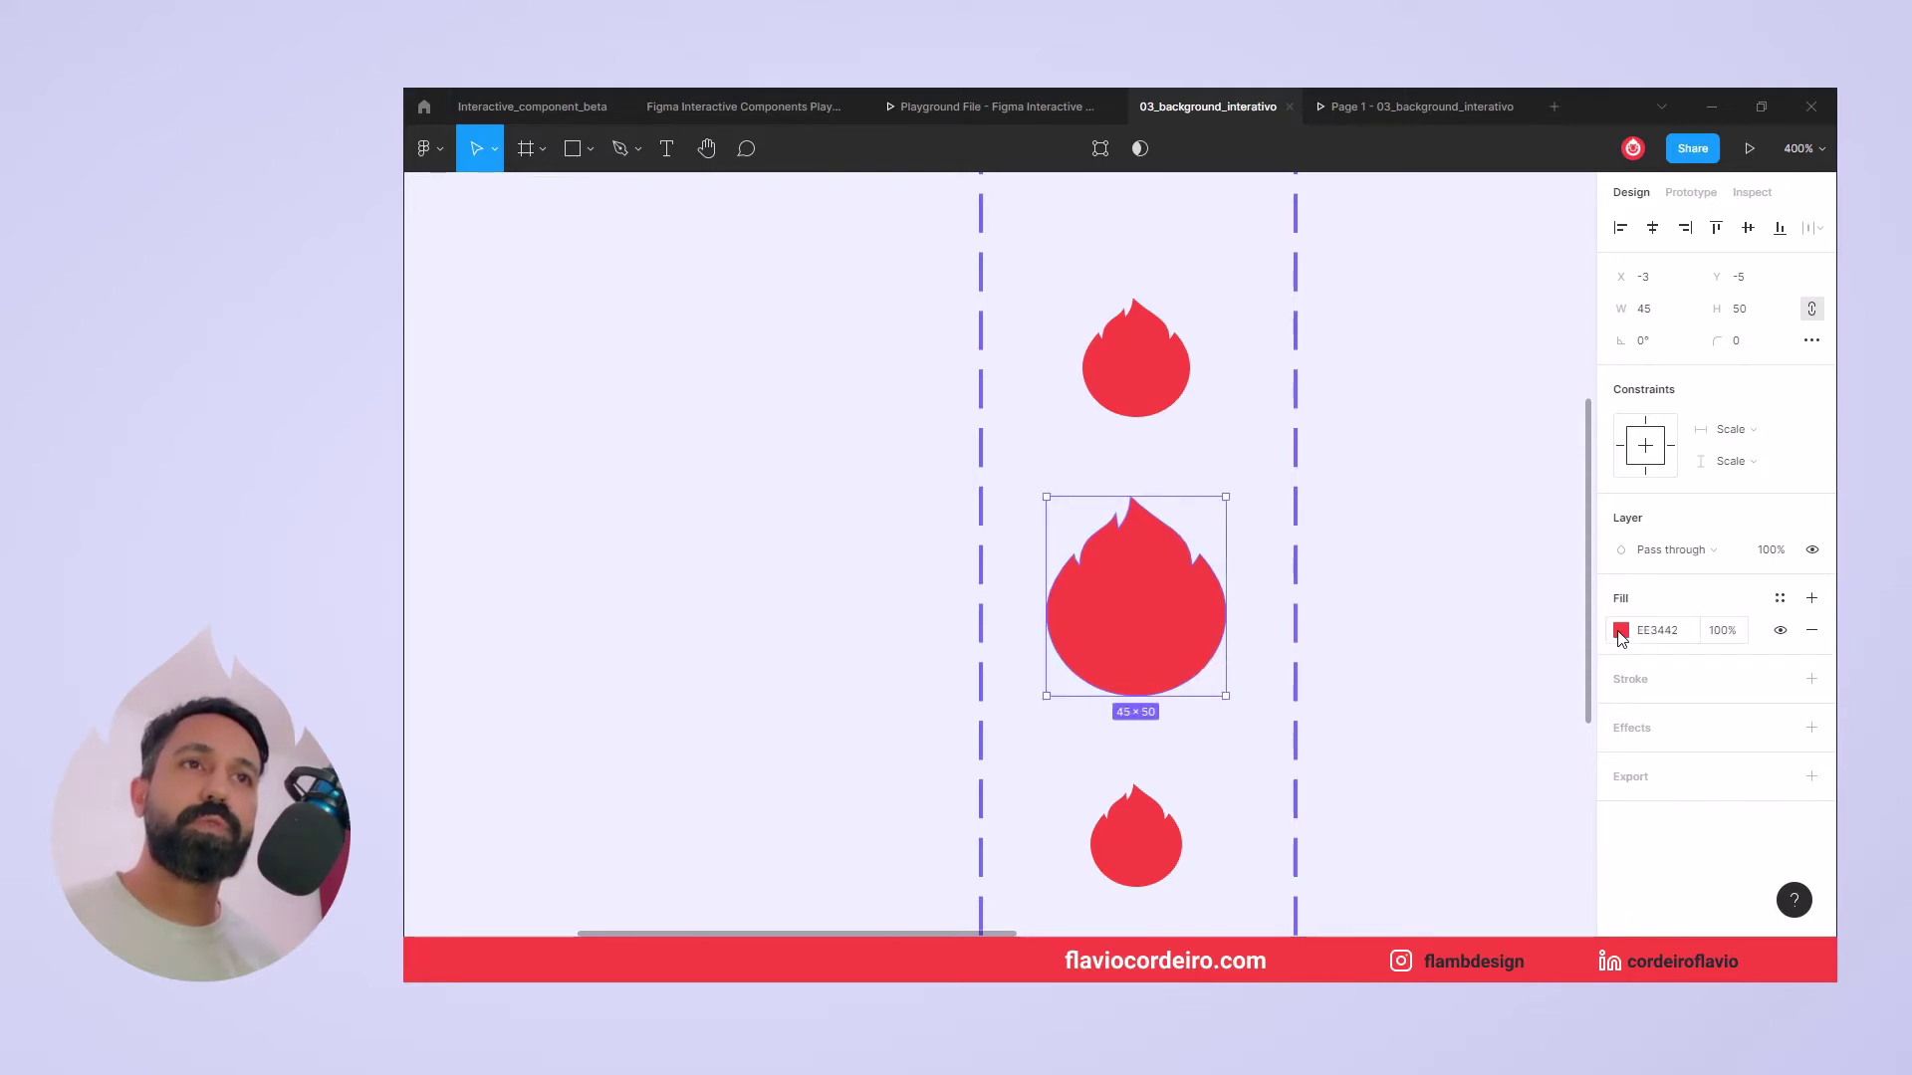
pyautogui.click(1621, 631)
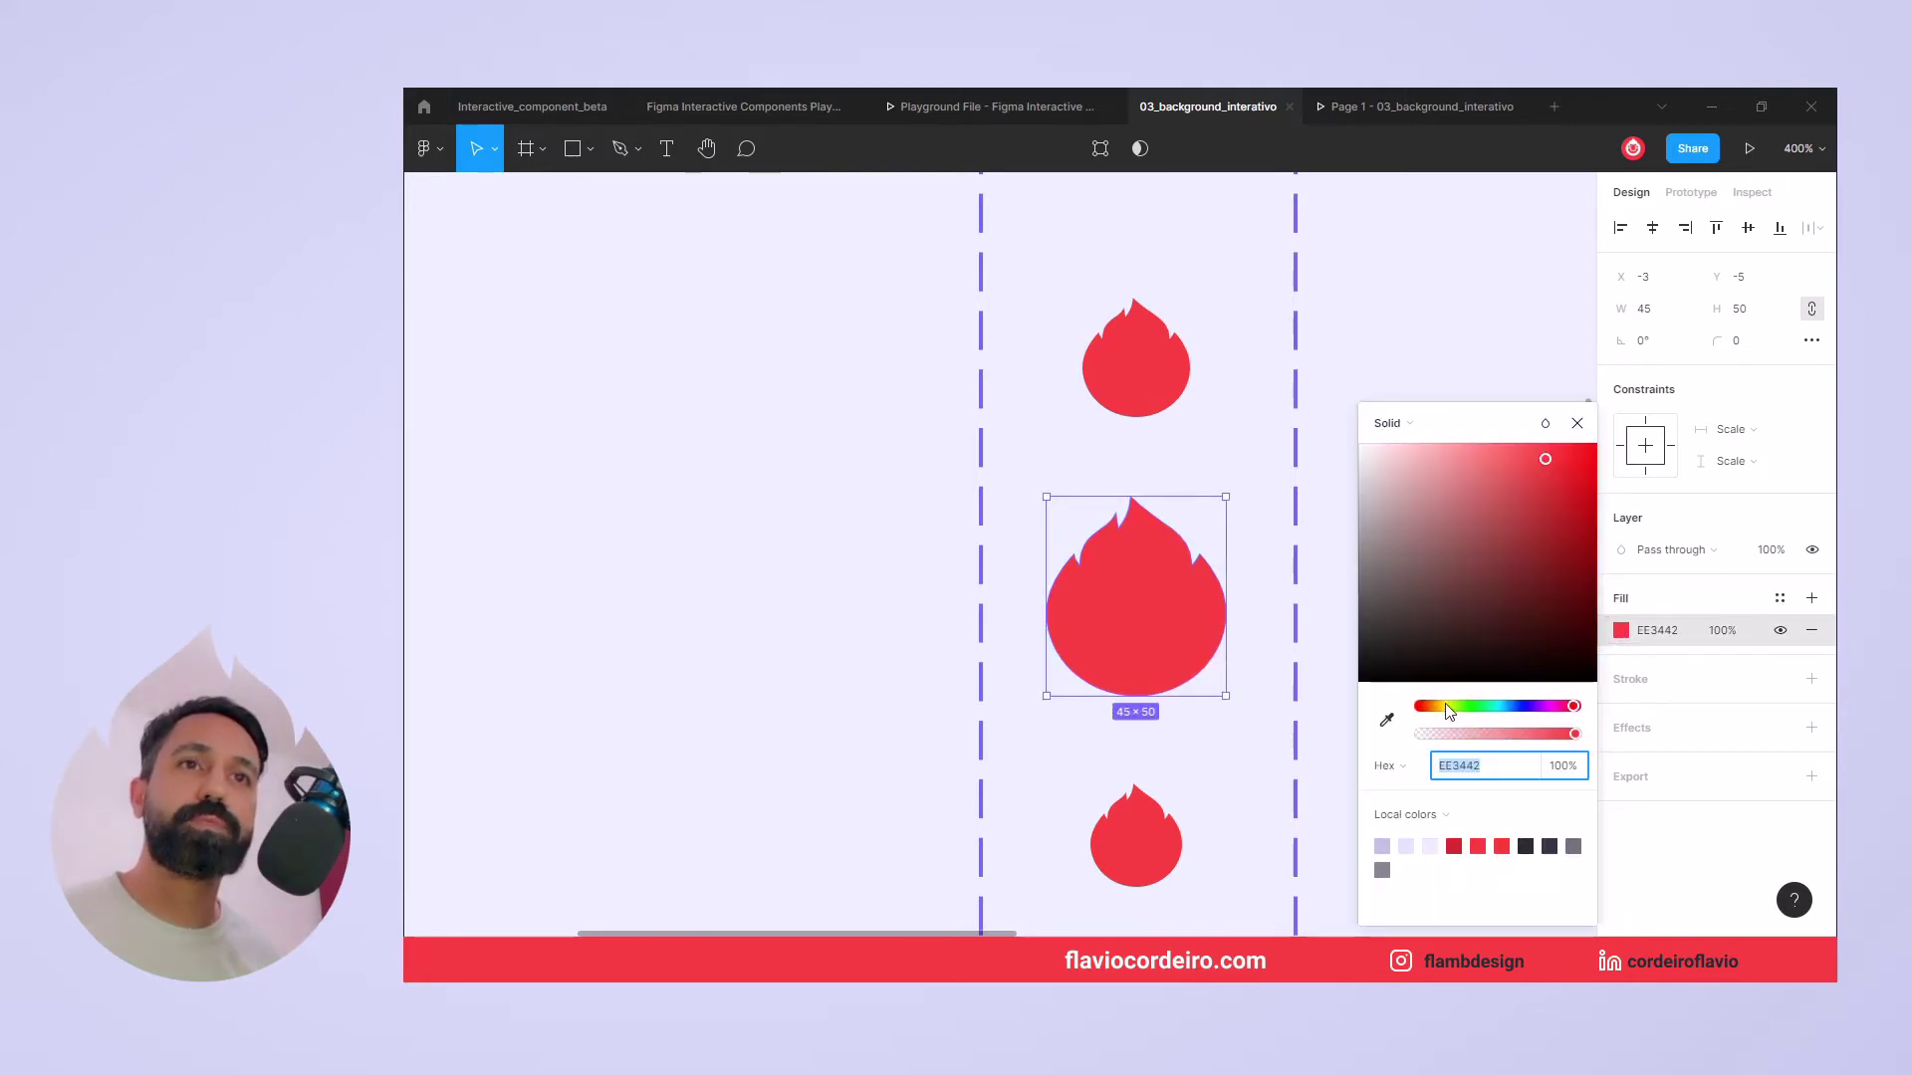
pyautogui.moveTo(1444, 706); pyautogui.dragTo(1440, 706)
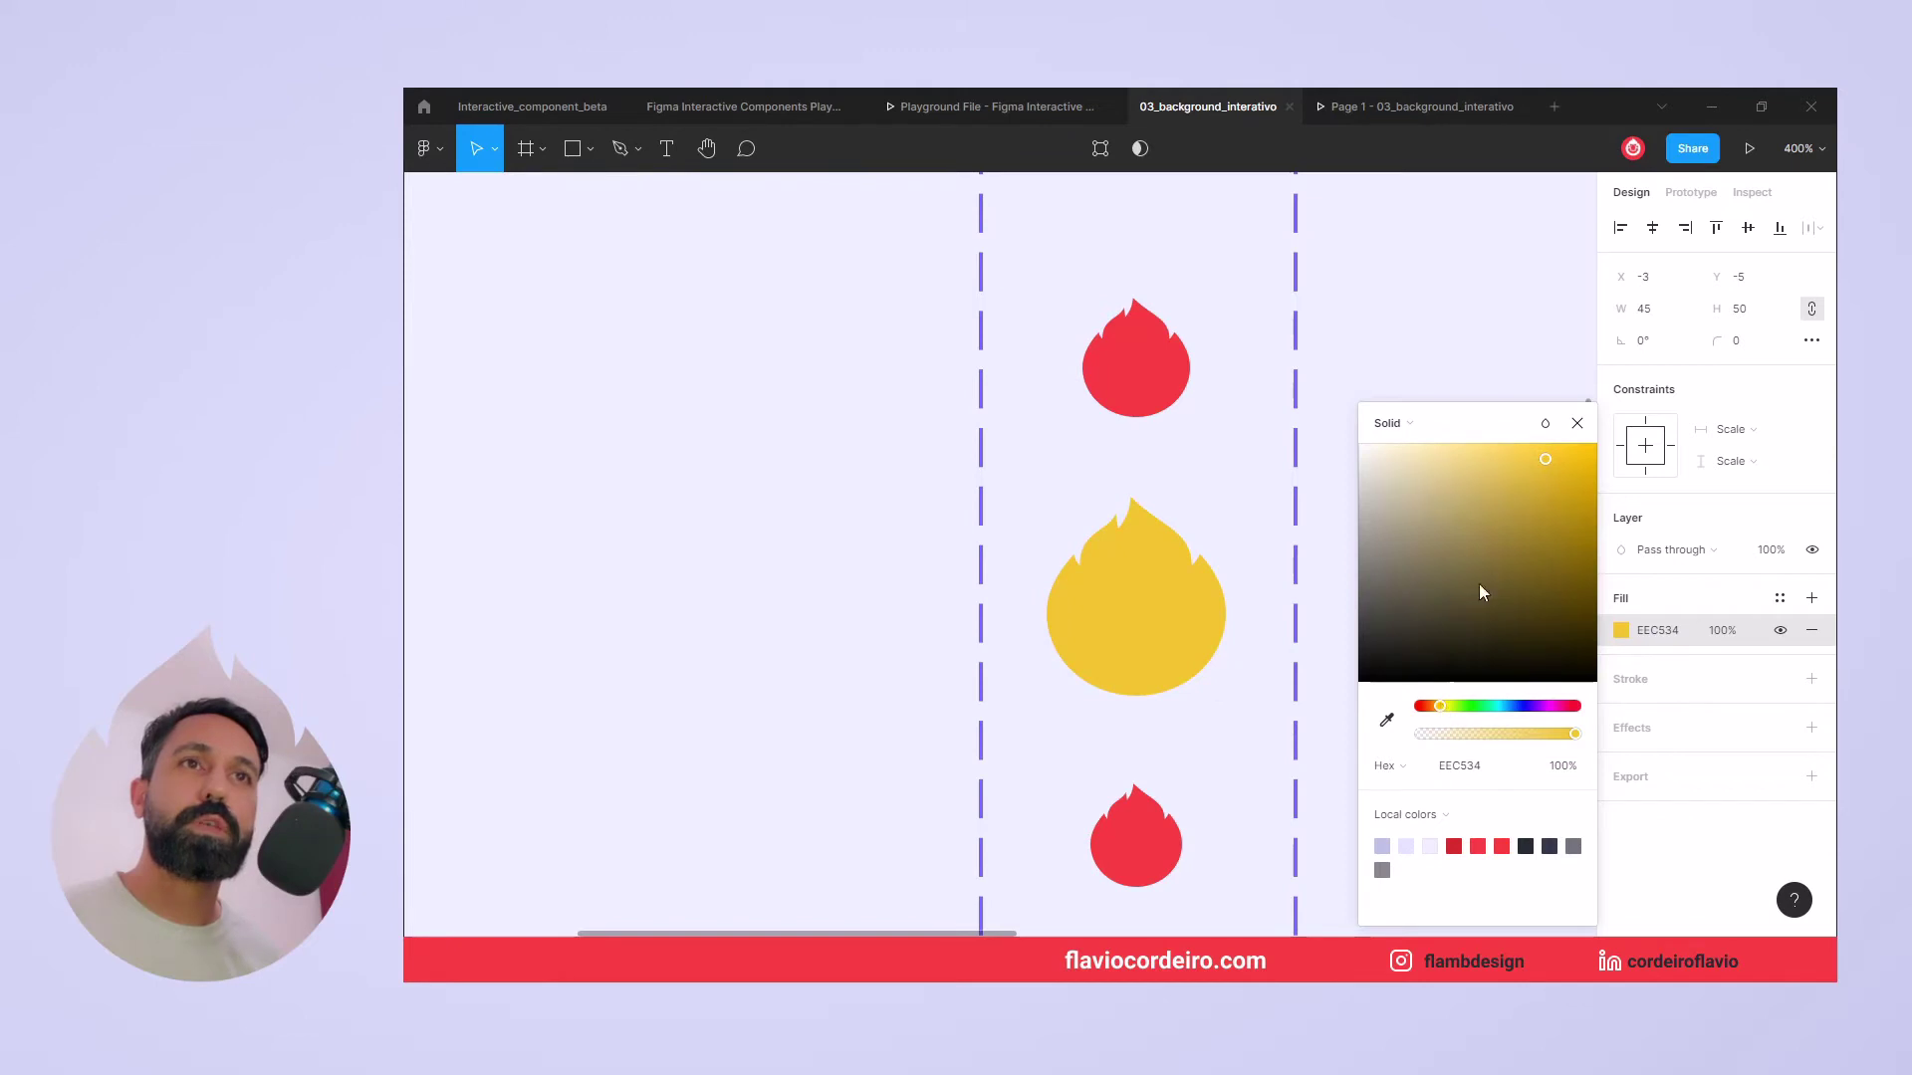
pyautogui.moveTo(1544, 461); pyautogui.dragTo(1570, 455)
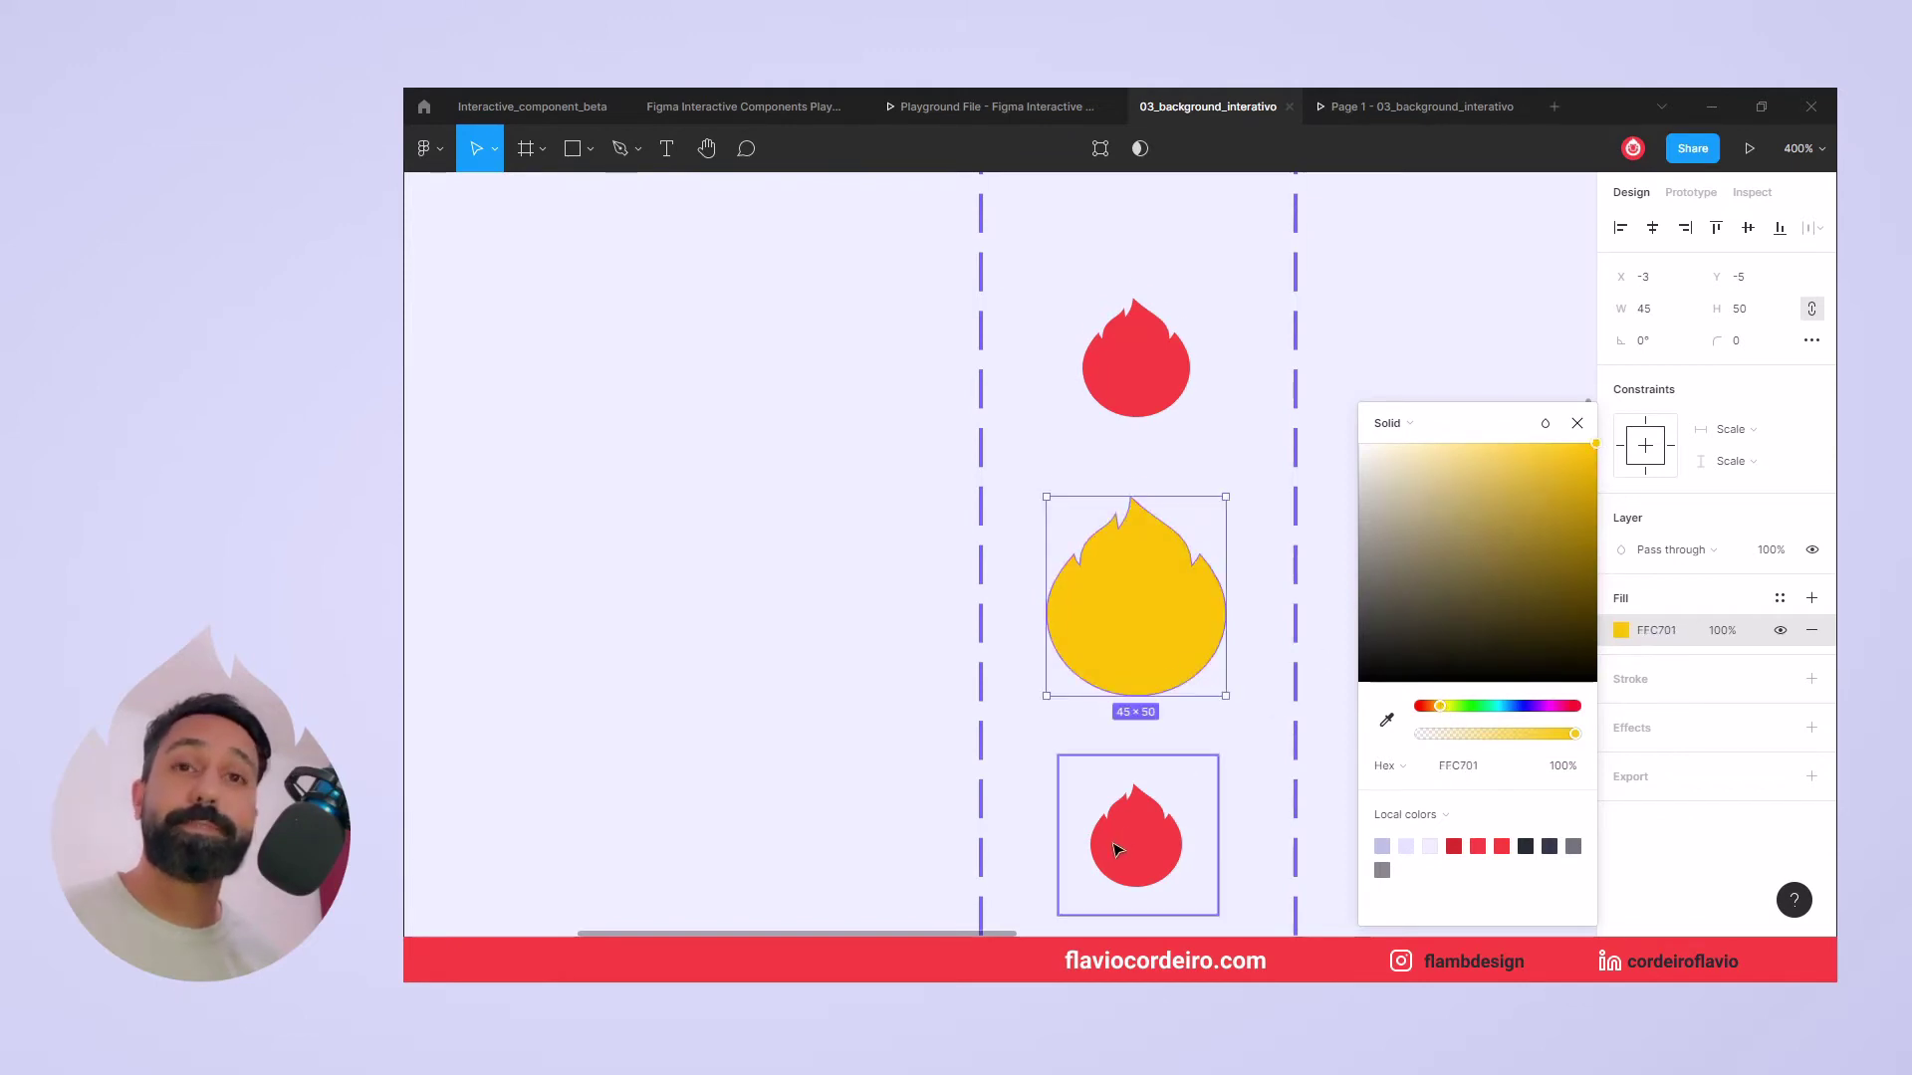
pyautogui.scroll(-1, 1120, 836)
# Detach redfire/100 from the smallest flame and recolour it pale yellow FFF1A9.
pyautogui.click(1165, 798)
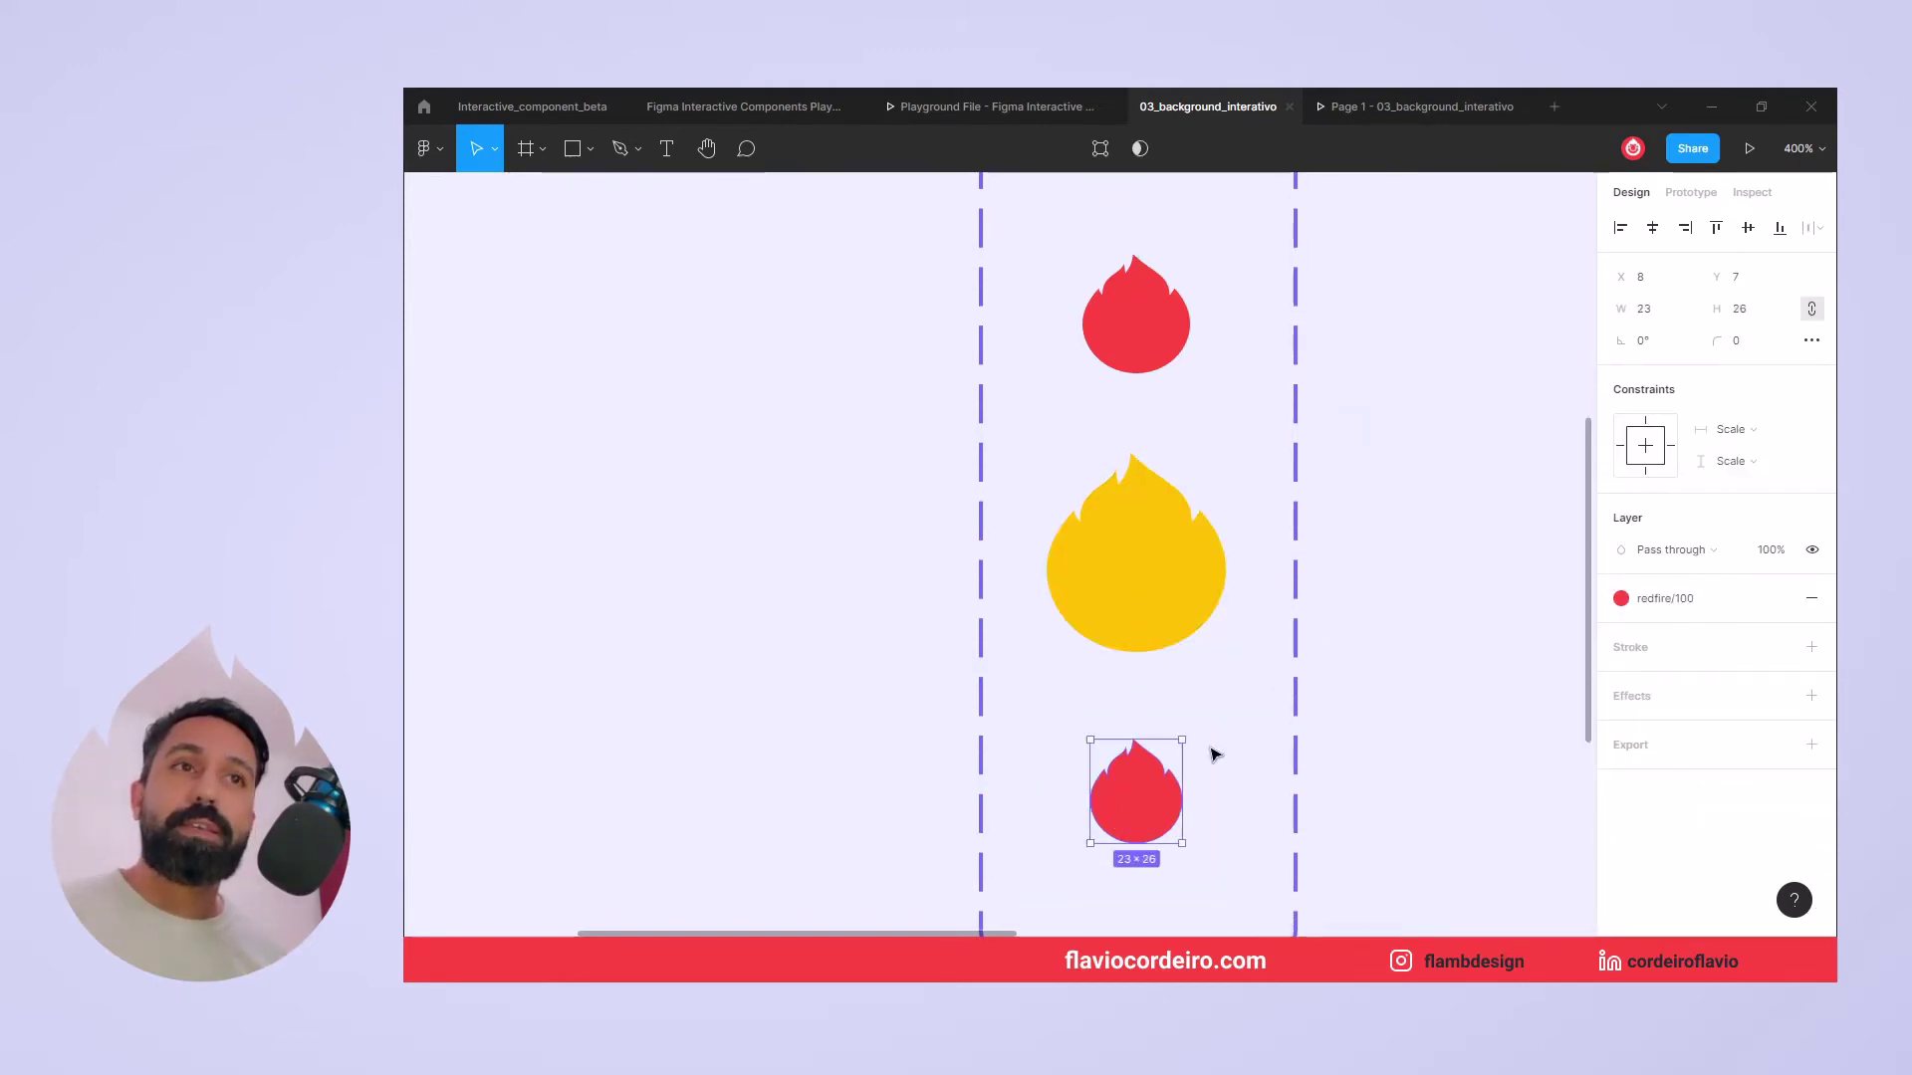
pyautogui.click(1780, 598)
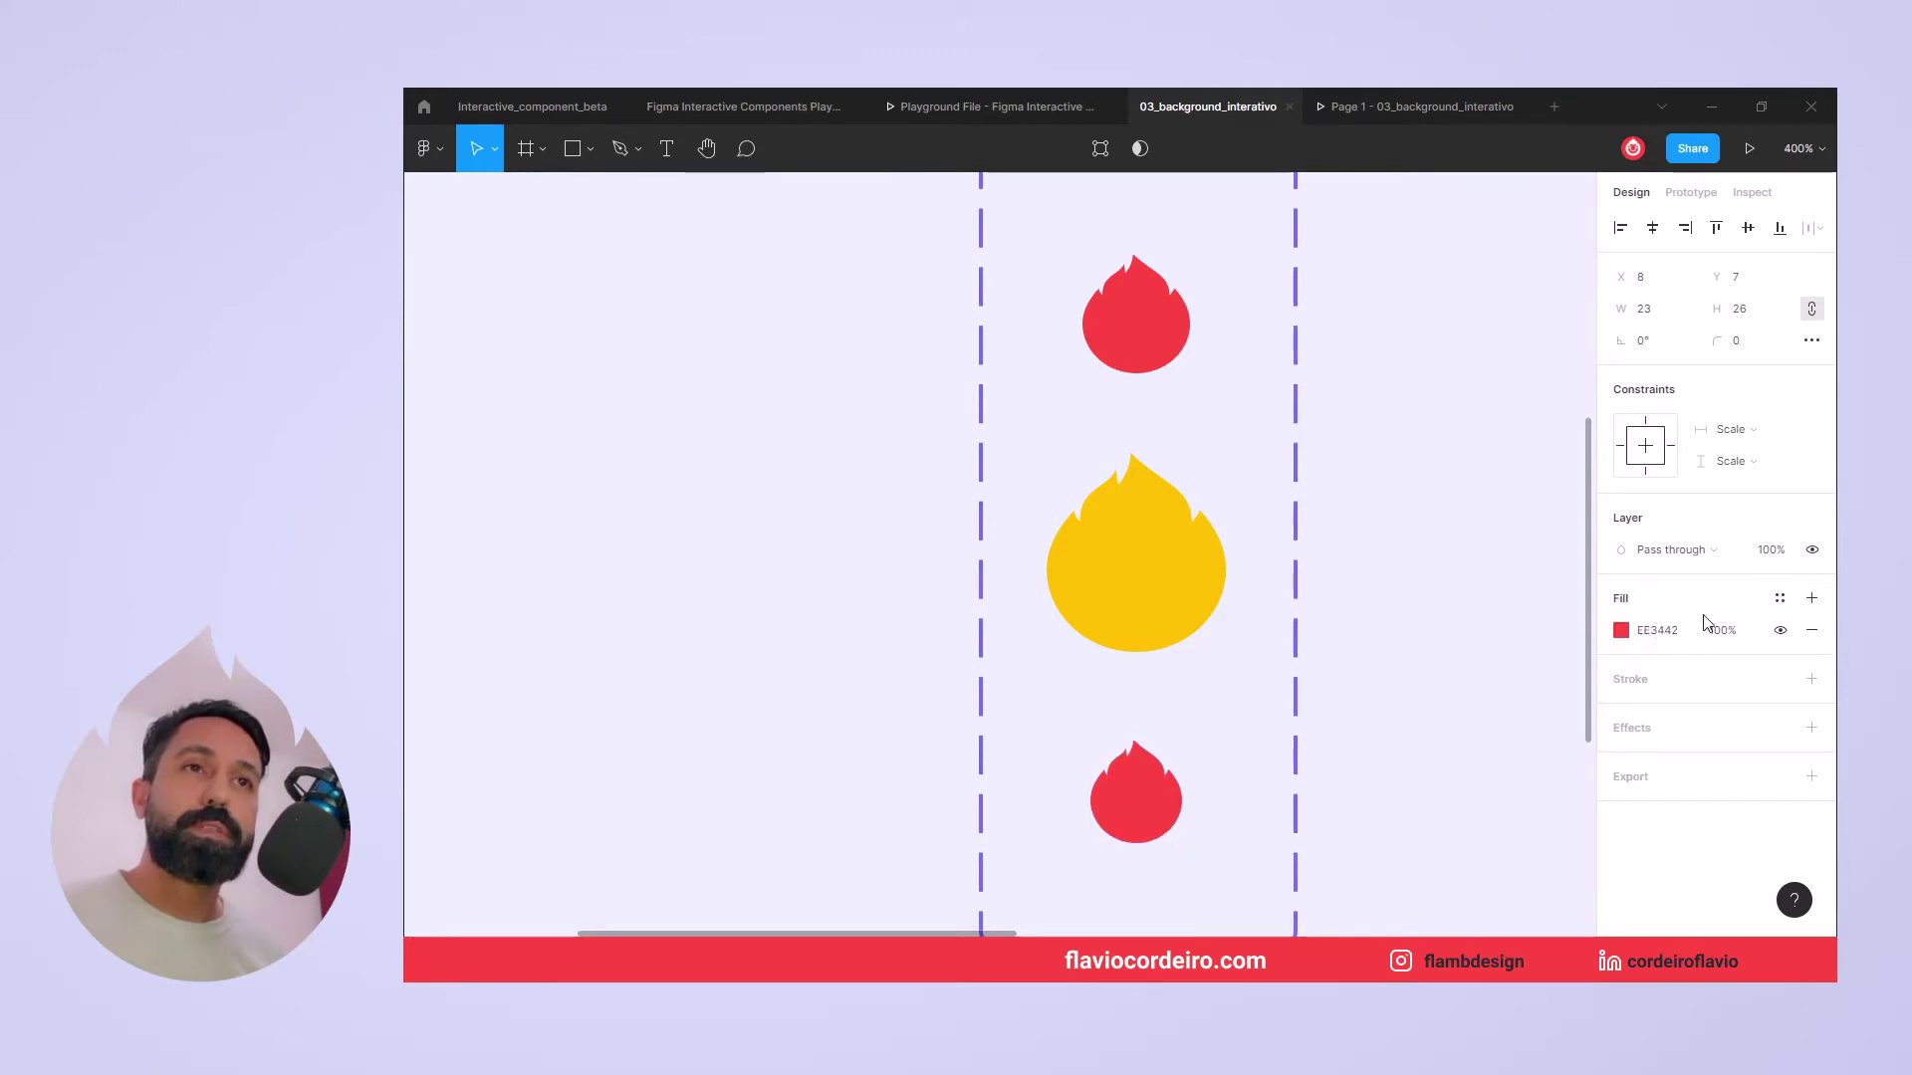
pyautogui.click(1621, 631)
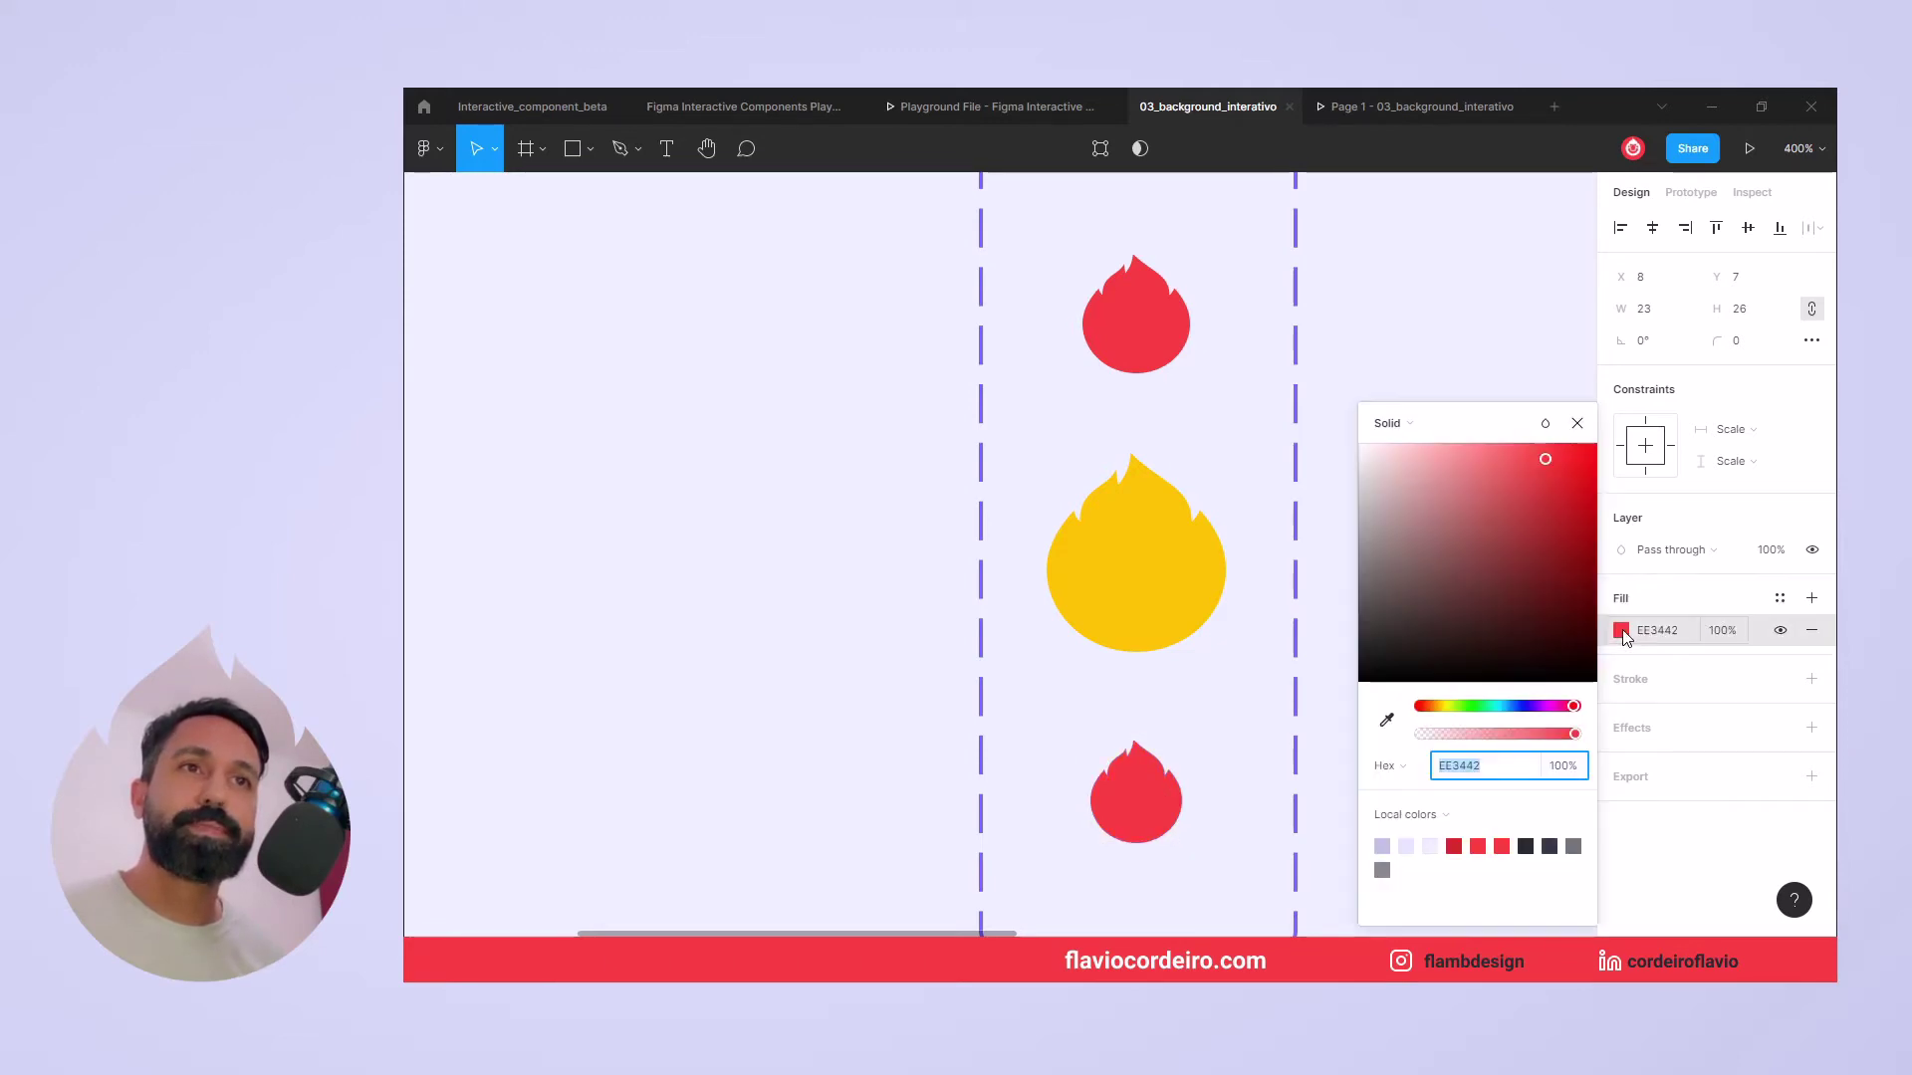
pyautogui.click(1442, 706)
pyautogui.click(1529, 444)
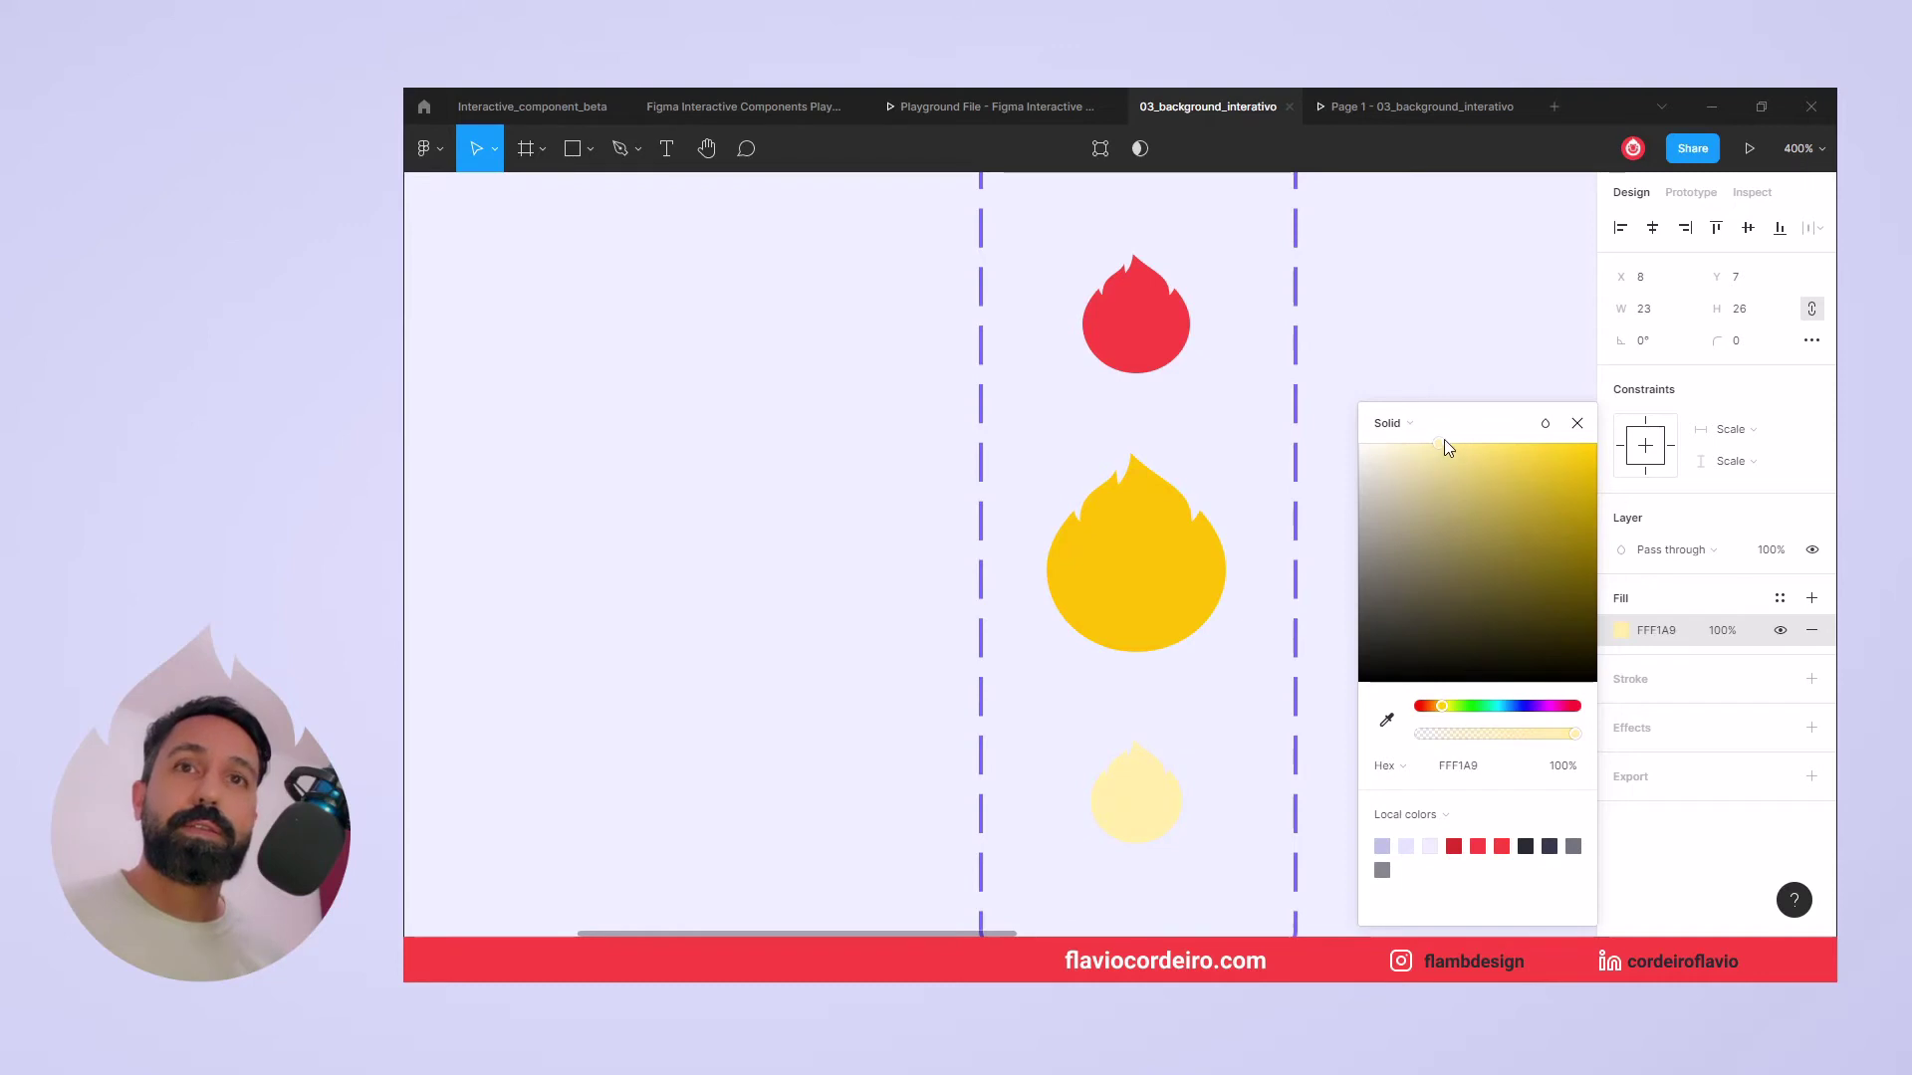
# Close the colour picker, deselect the flame and reposition the view.
pyautogui.click(1472, 376)
pyautogui.scroll(2, 1424, 537)
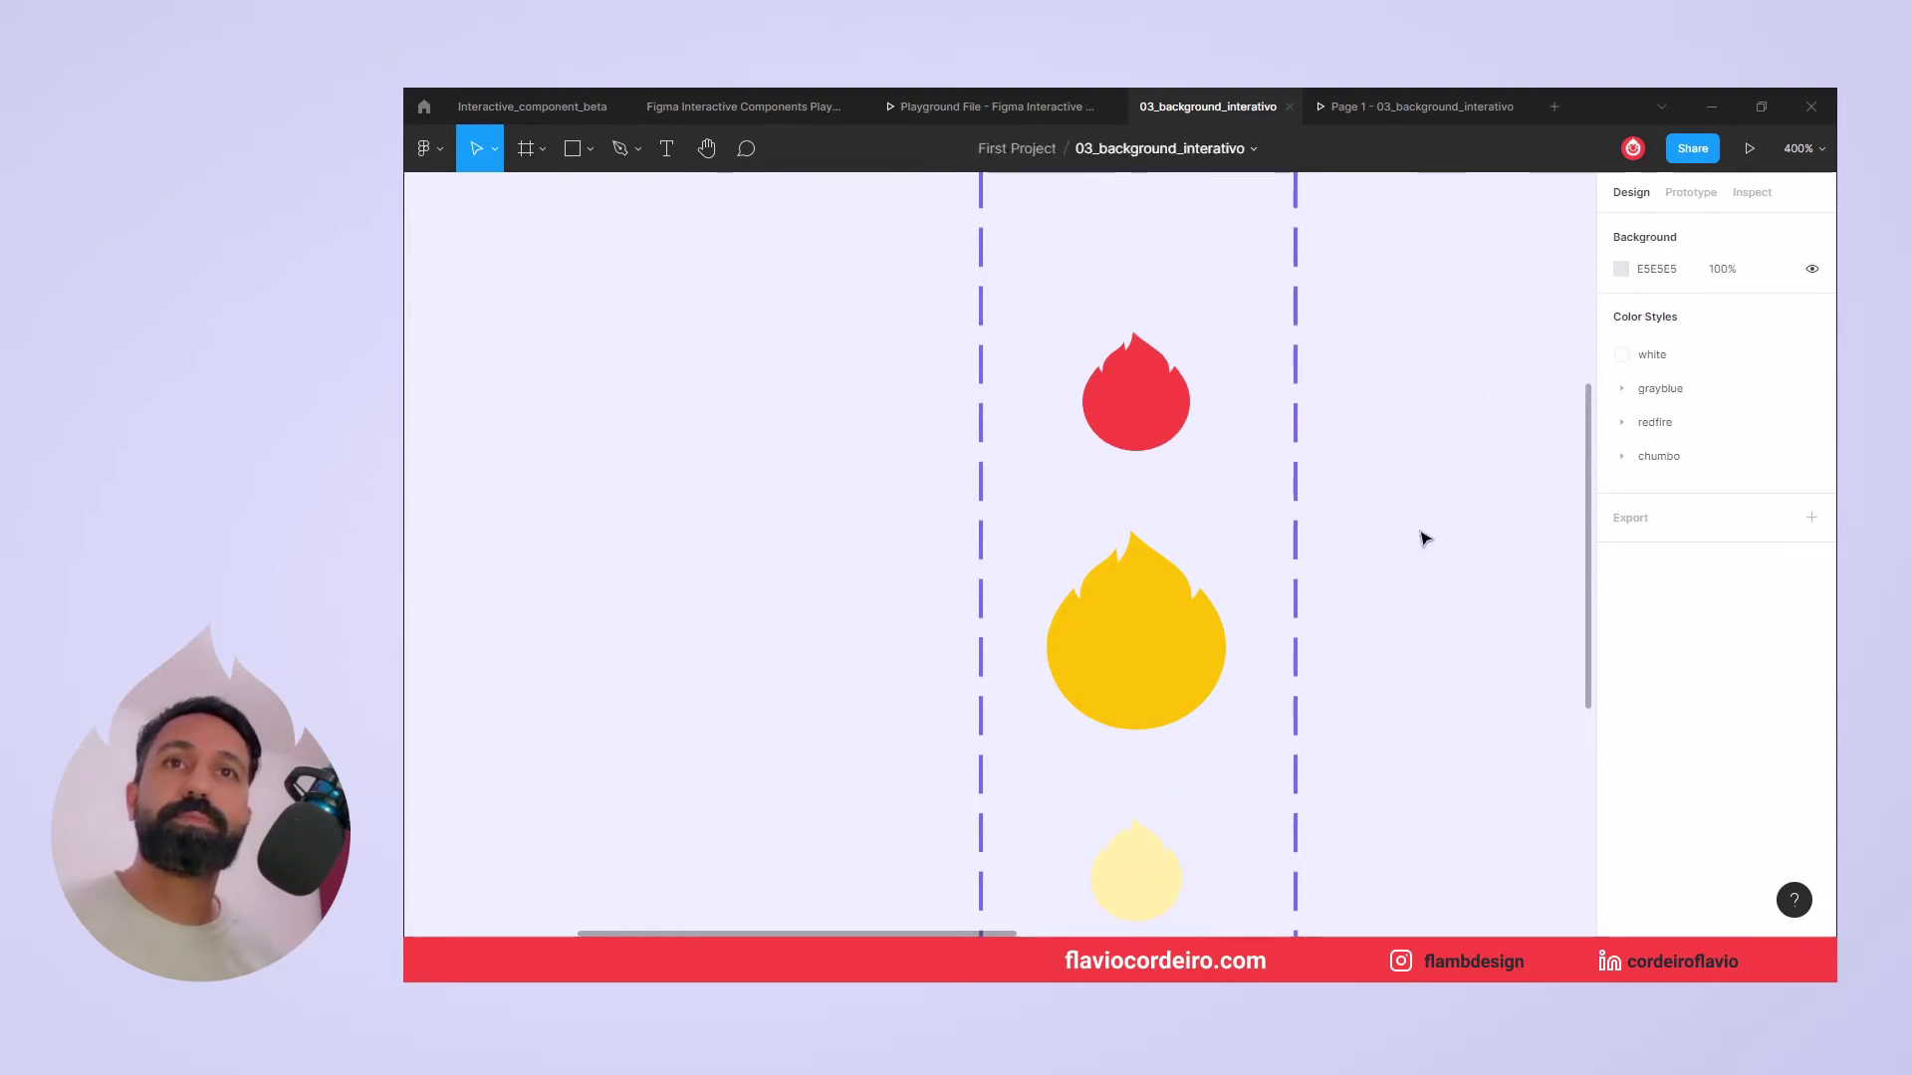
pyautogui.scroll(1, 1424, 538)
pyautogui.scroll(2, 1424, 537)
pyautogui.scroll(-2, 1424, 538)
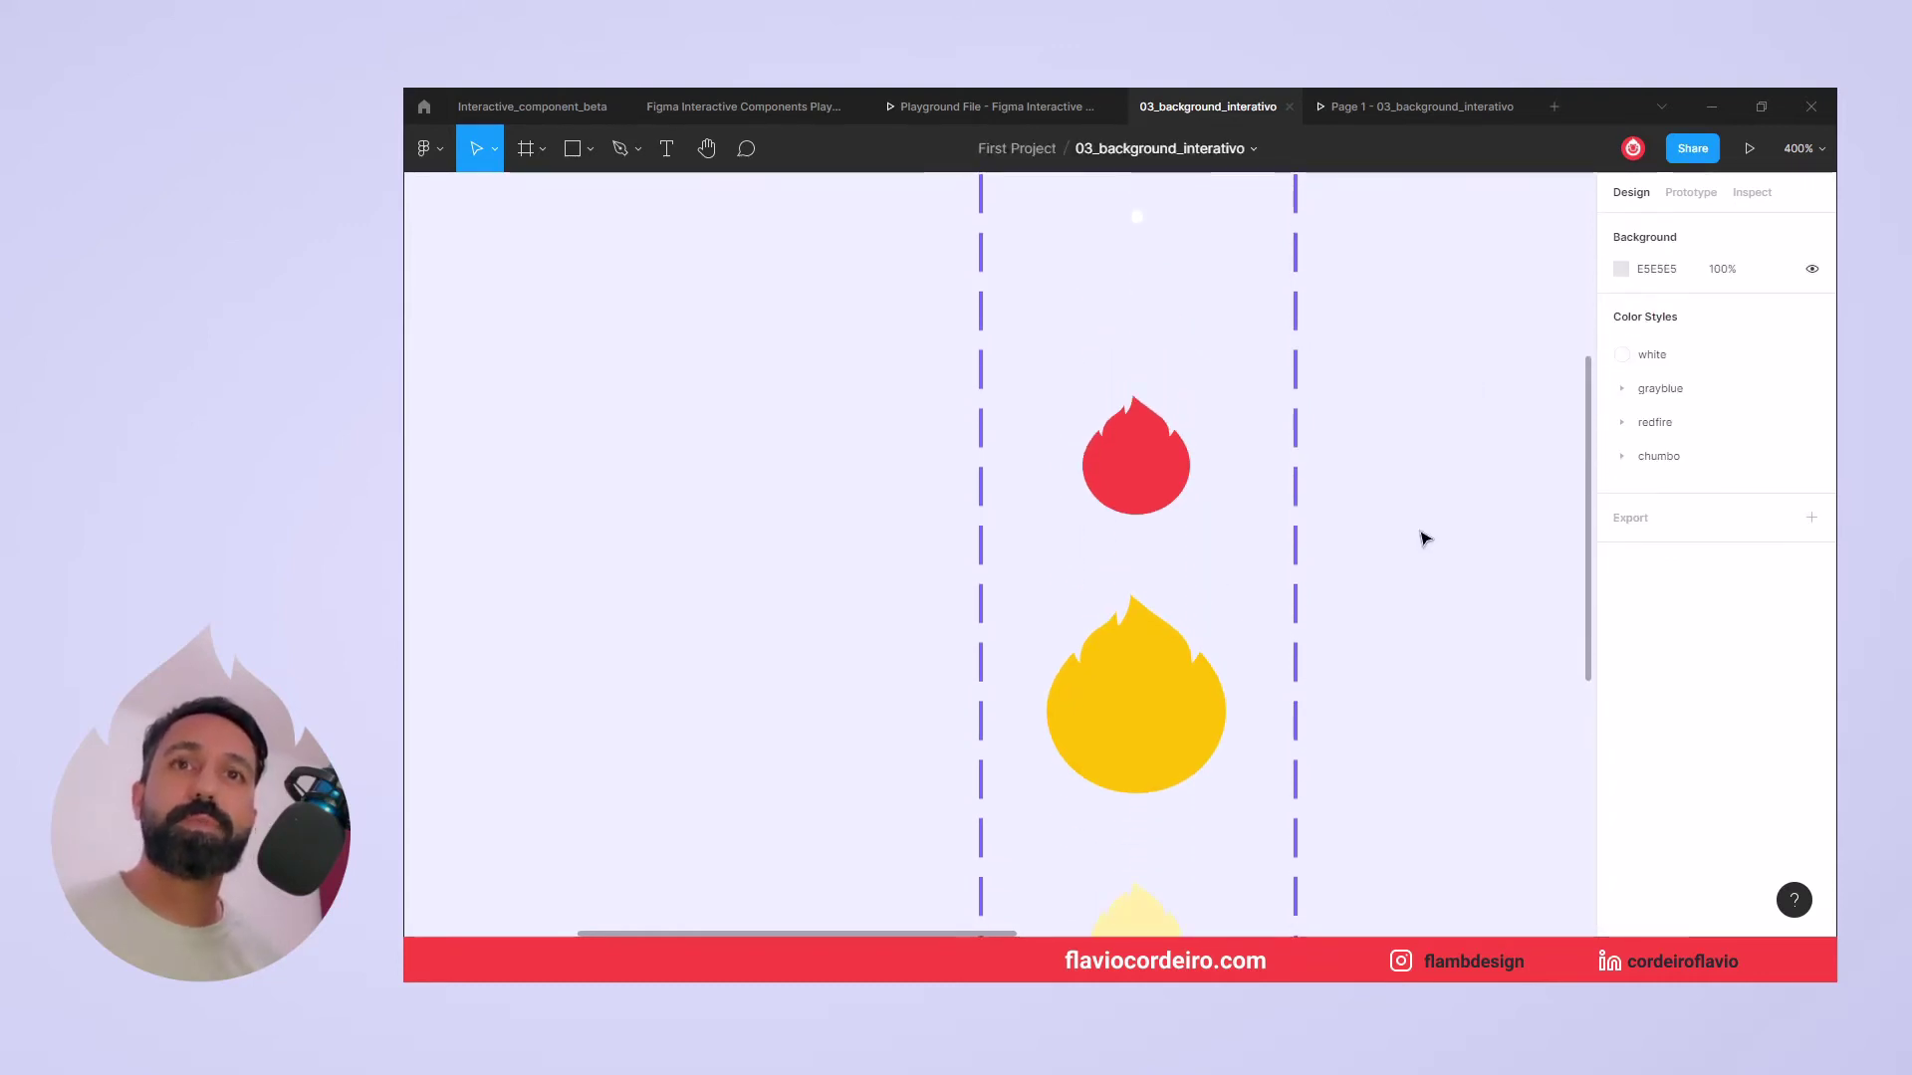
pyautogui.scroll(-2, 1424, 537)
pyautogui.scroll(4, 1422, 542)
pyautogui.scroll(2, 1421, 542)
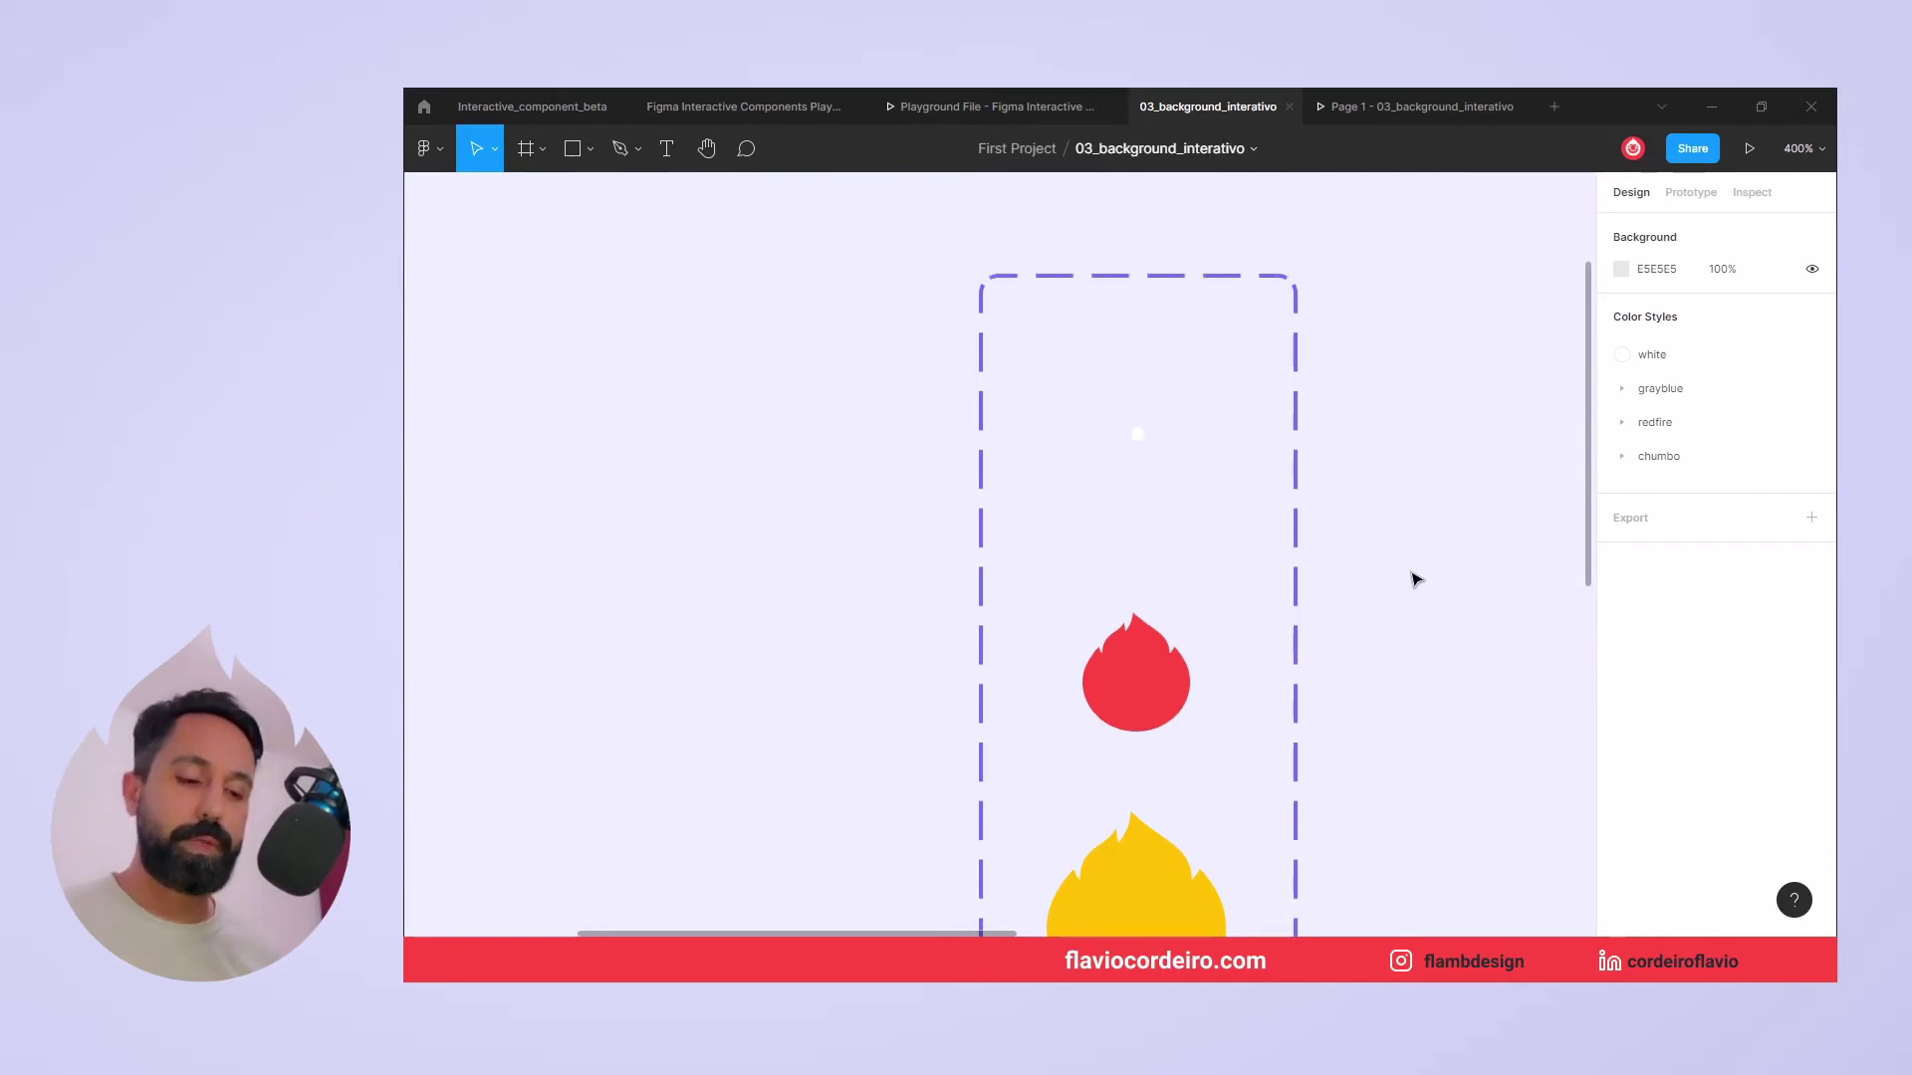
pyautogui.moveTo(1278, 484); pyautogui.dragTo(1243, 407)
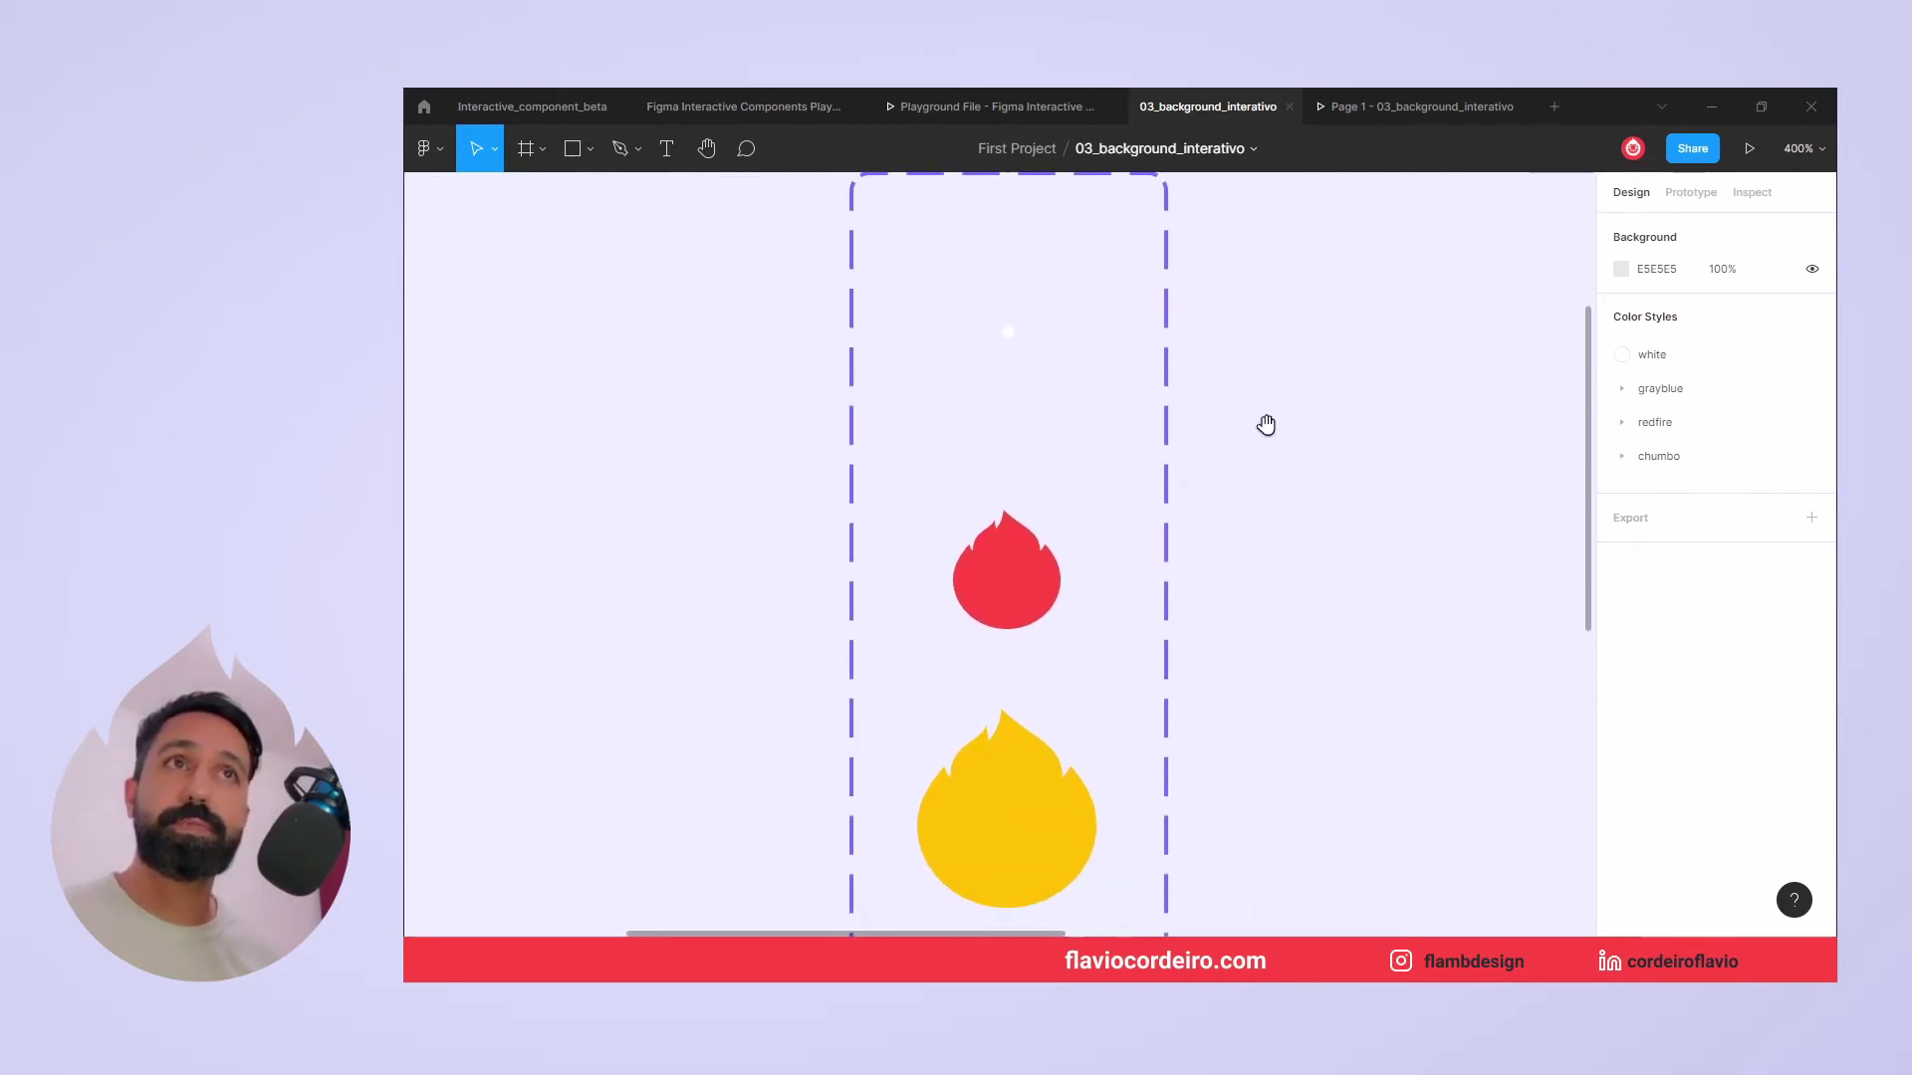
# Show the Prototype settings and centre the dot and flame variant set.
pyautogui.click(1691, 195)
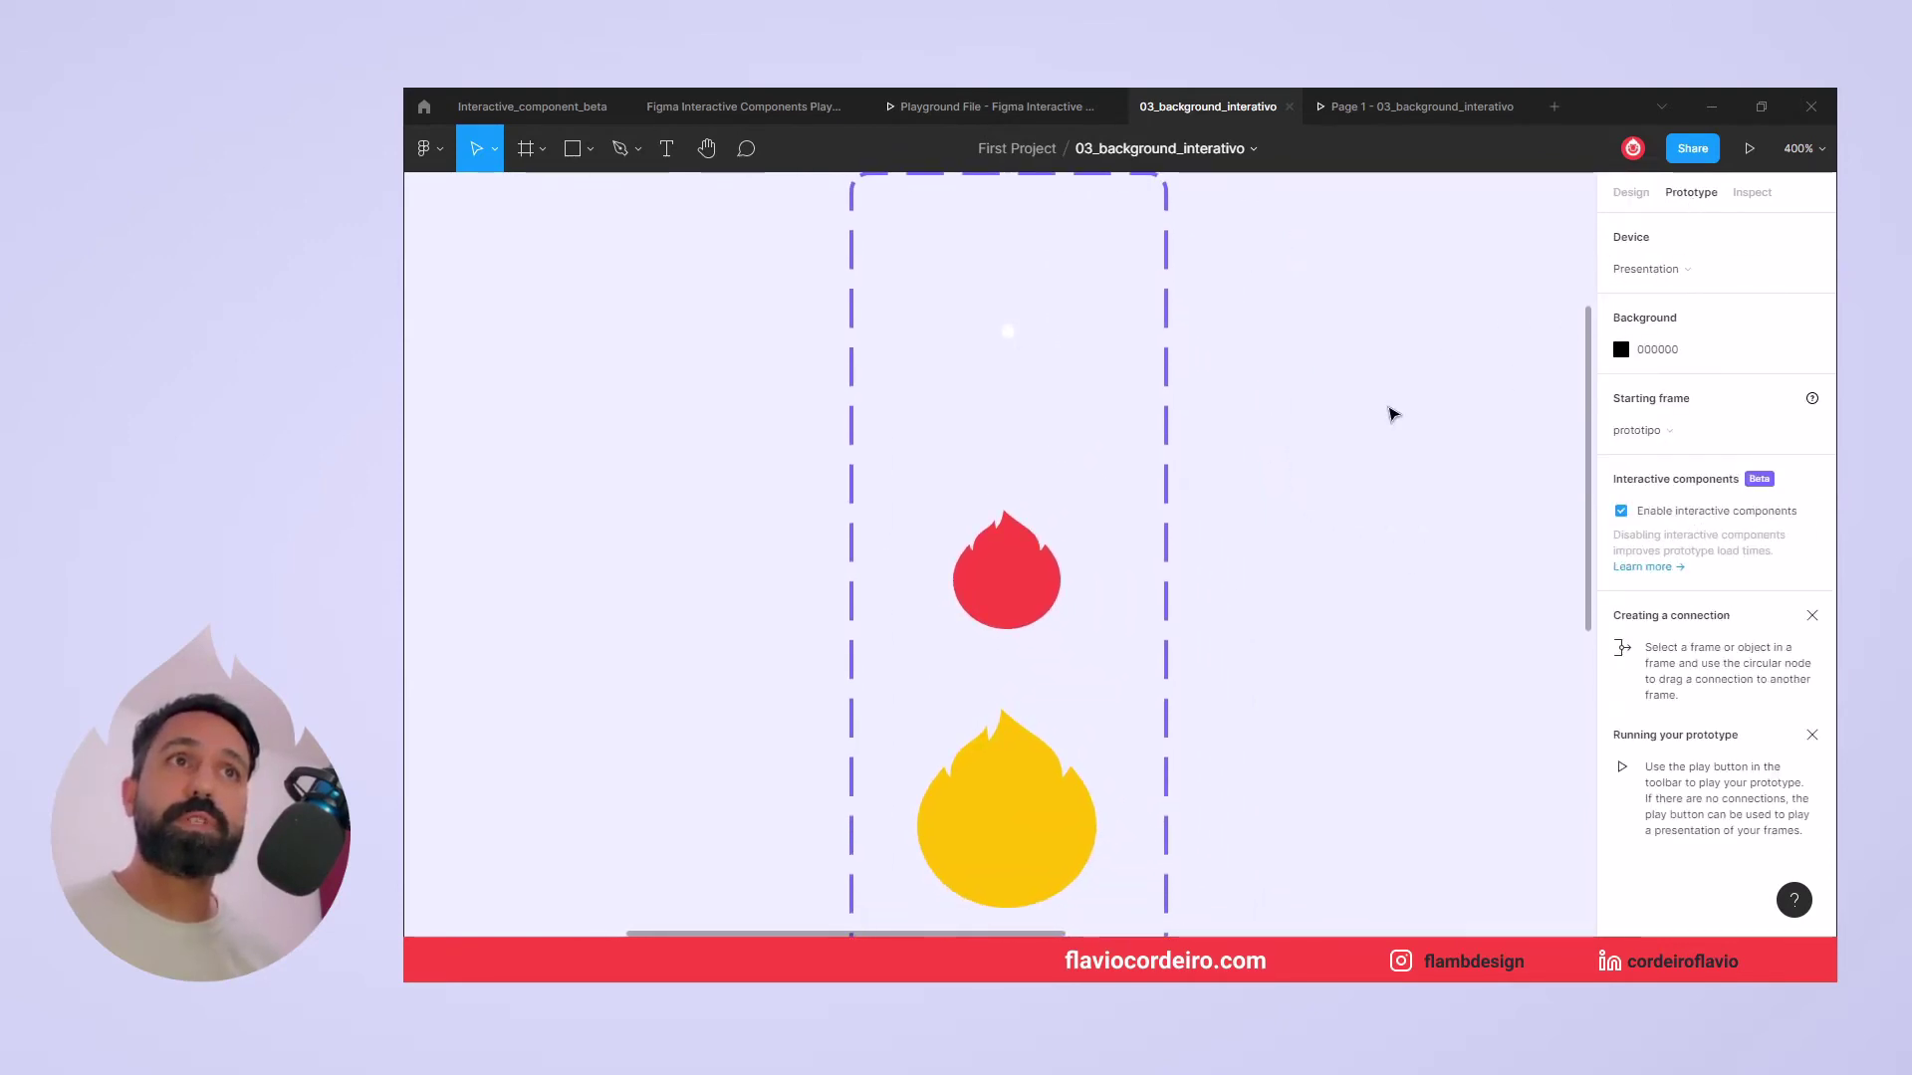
pyautogui.moveTo(1314, 359); pyautogui.dragTo(1328, 459)
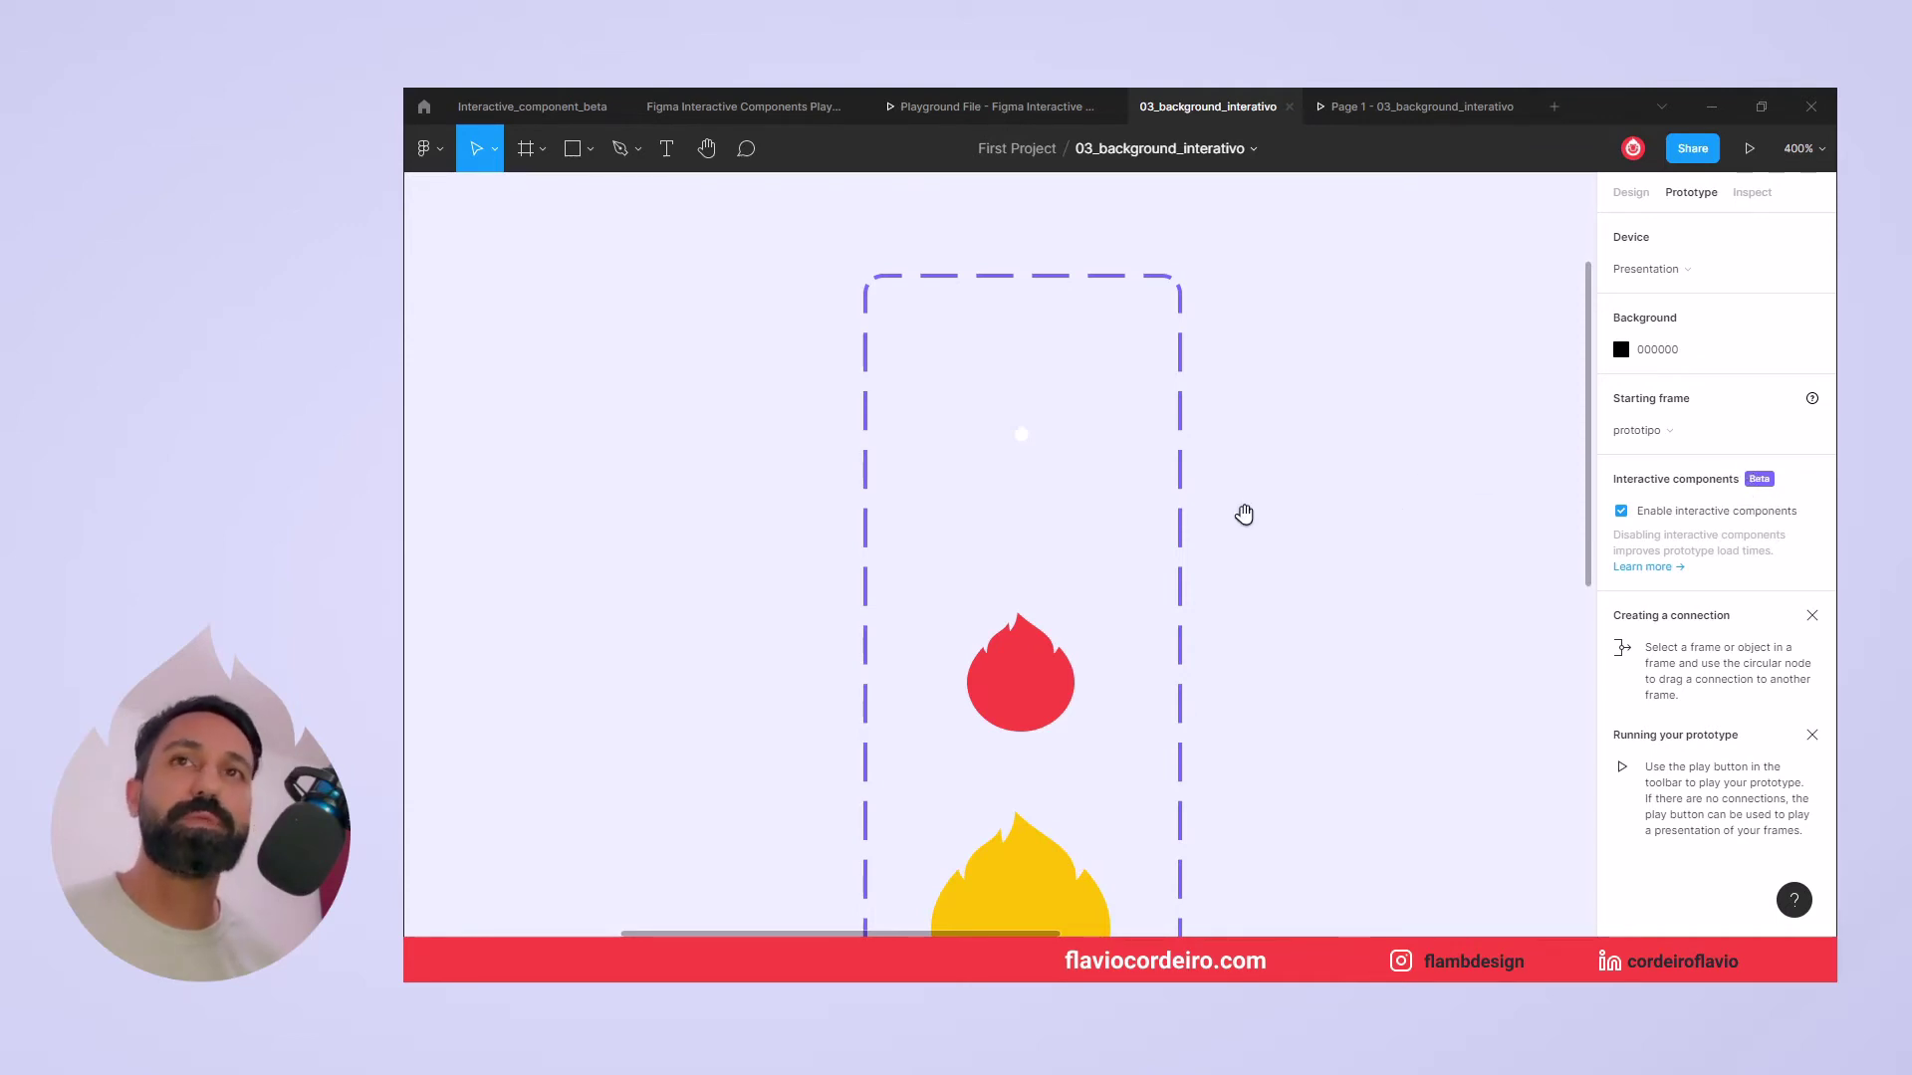
pyautogui.moveTo(1254, 508); pyautogui.dragTo(1295, 478)
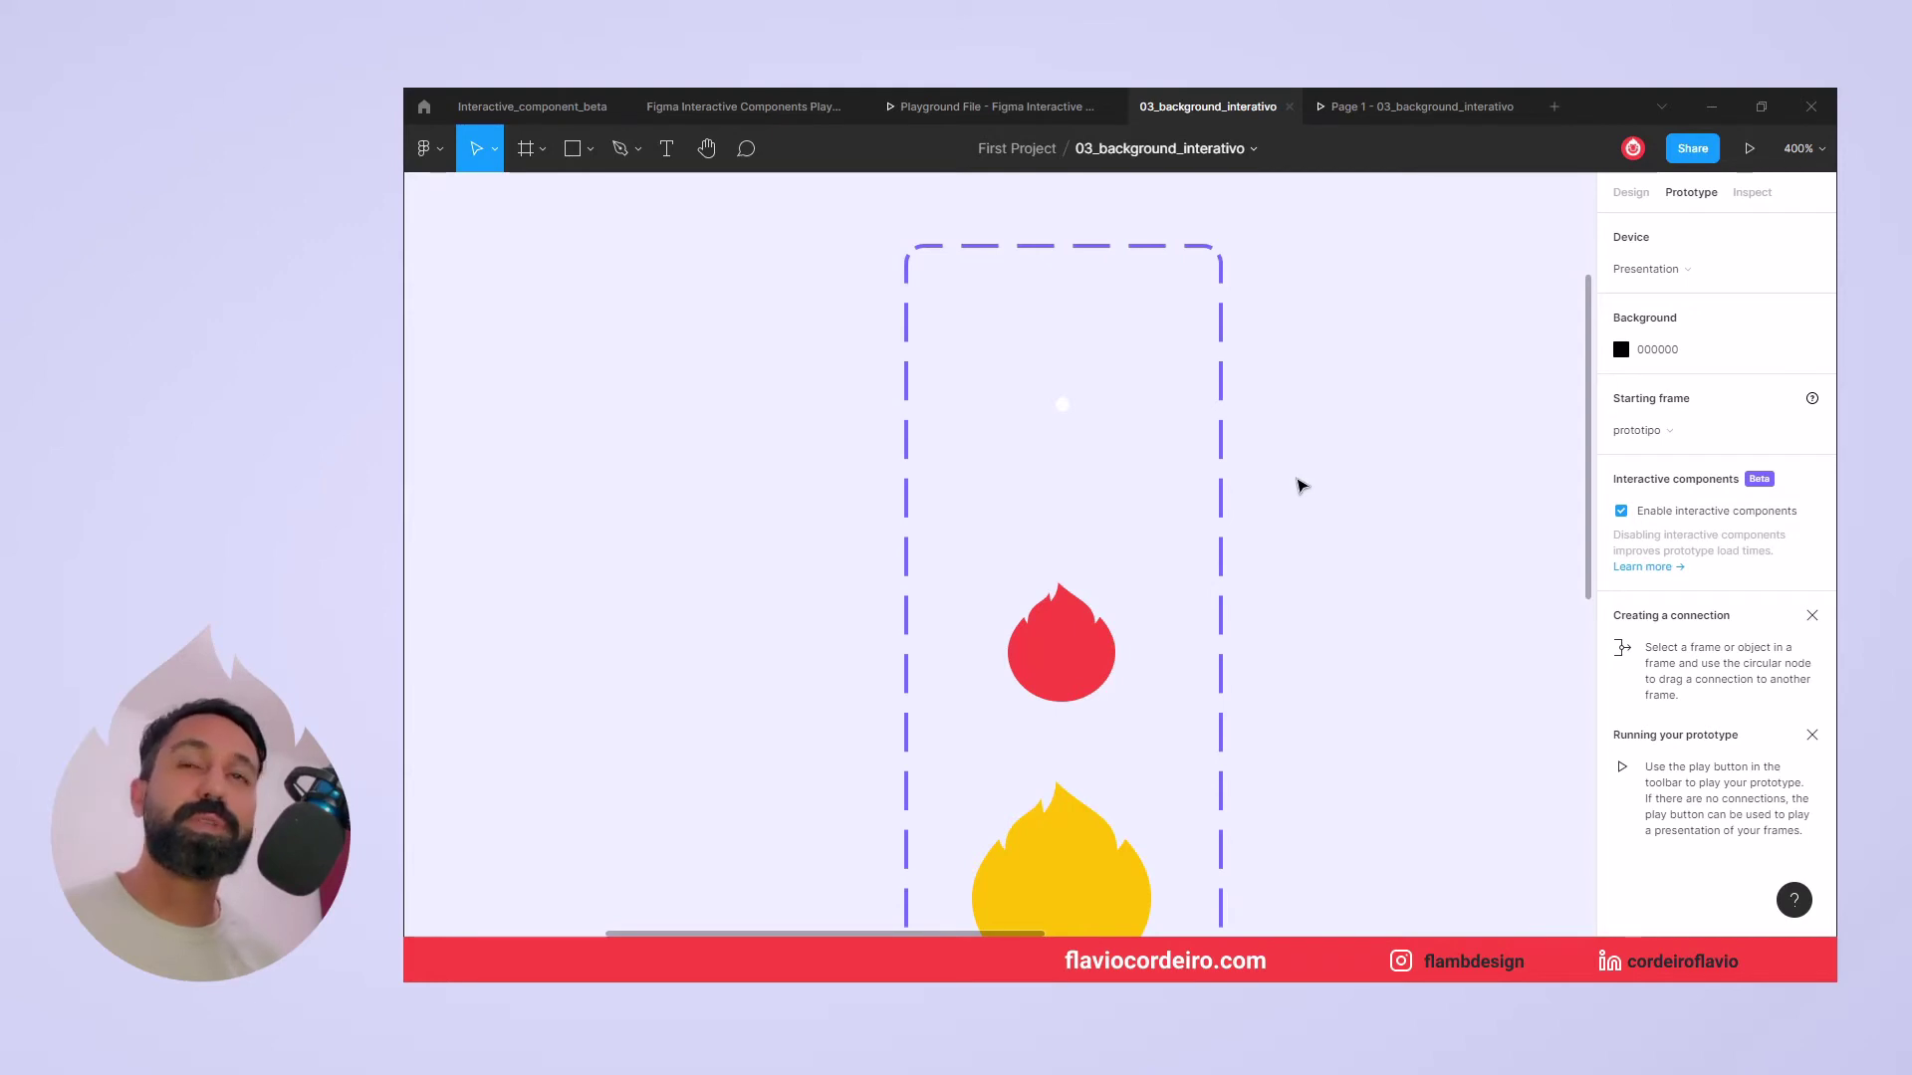
pyautogui.moveTo(1300, 486); pyautogui.dragTo(1318, 470)
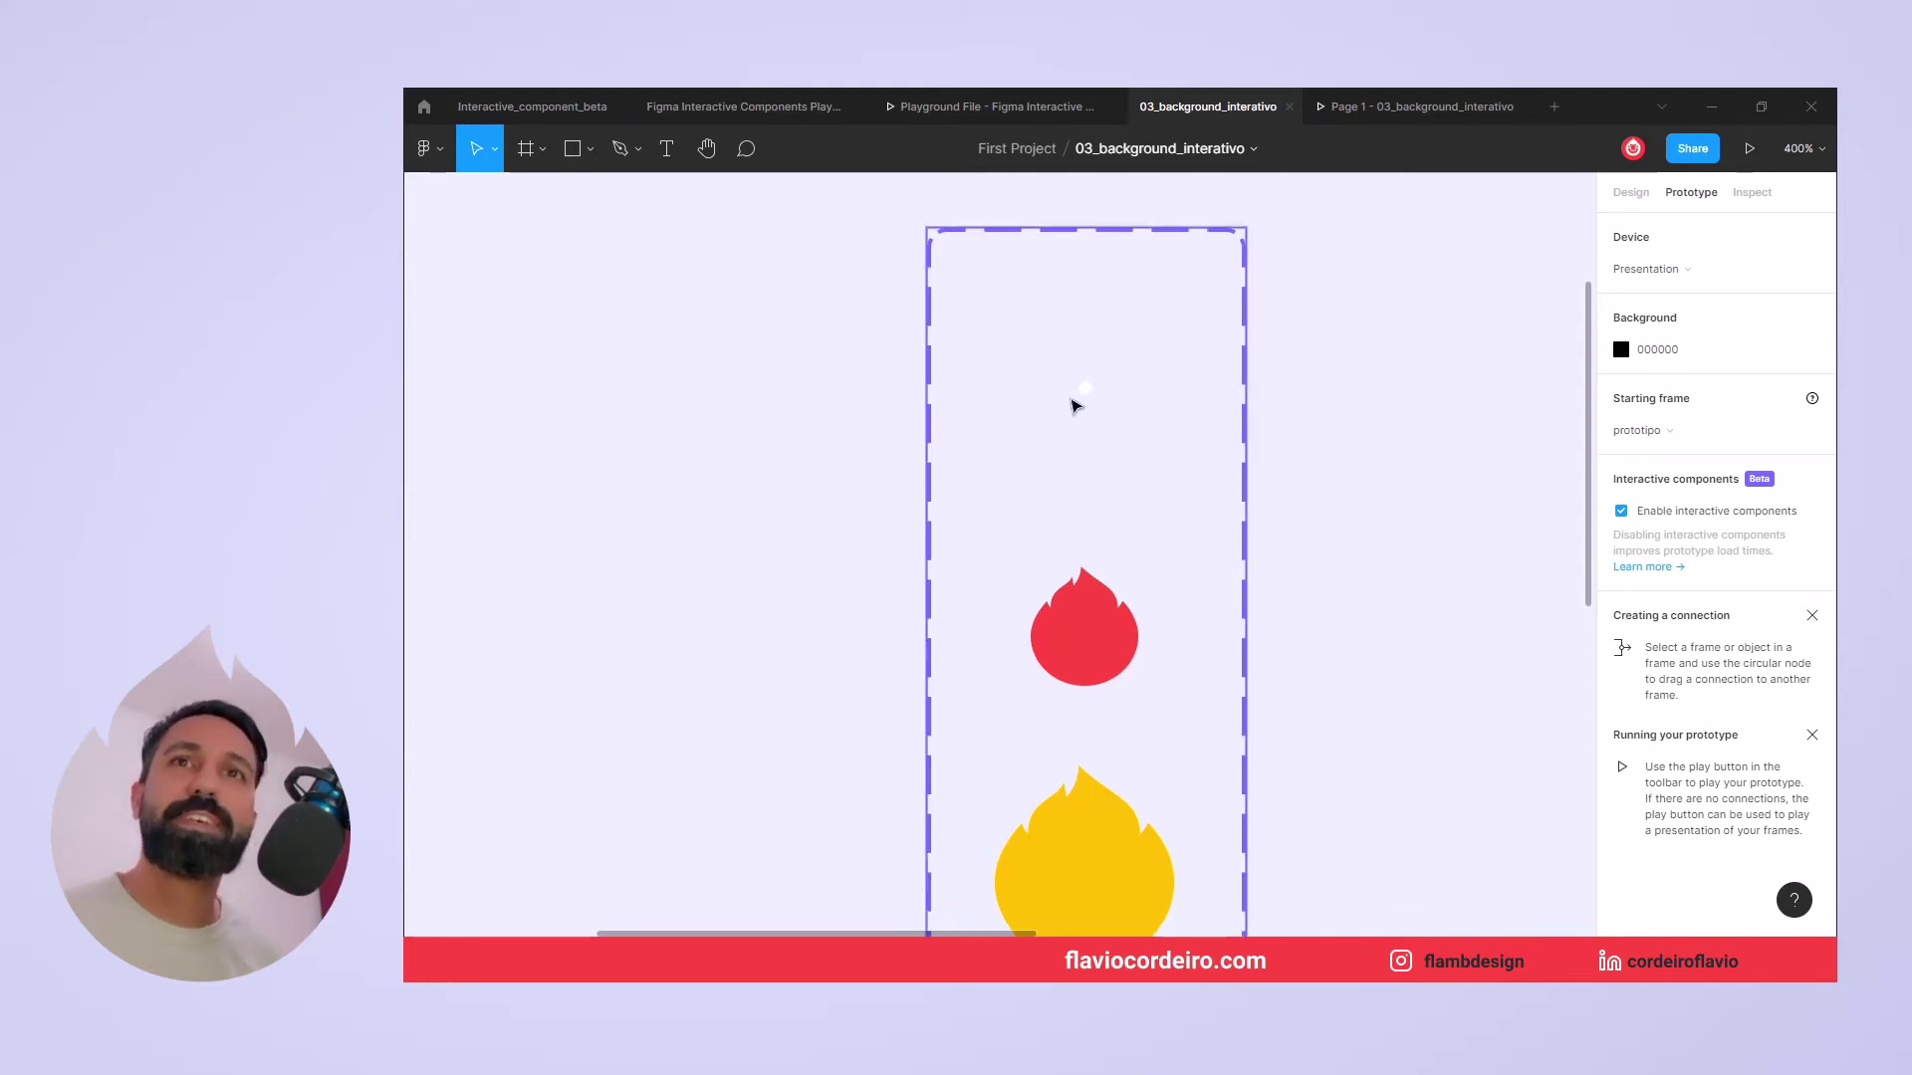
# Link the white dot variant to Variant2 on Mouse enter, Smart animate, Ease in, 200ms.
pyautogui.click(1089, 398)
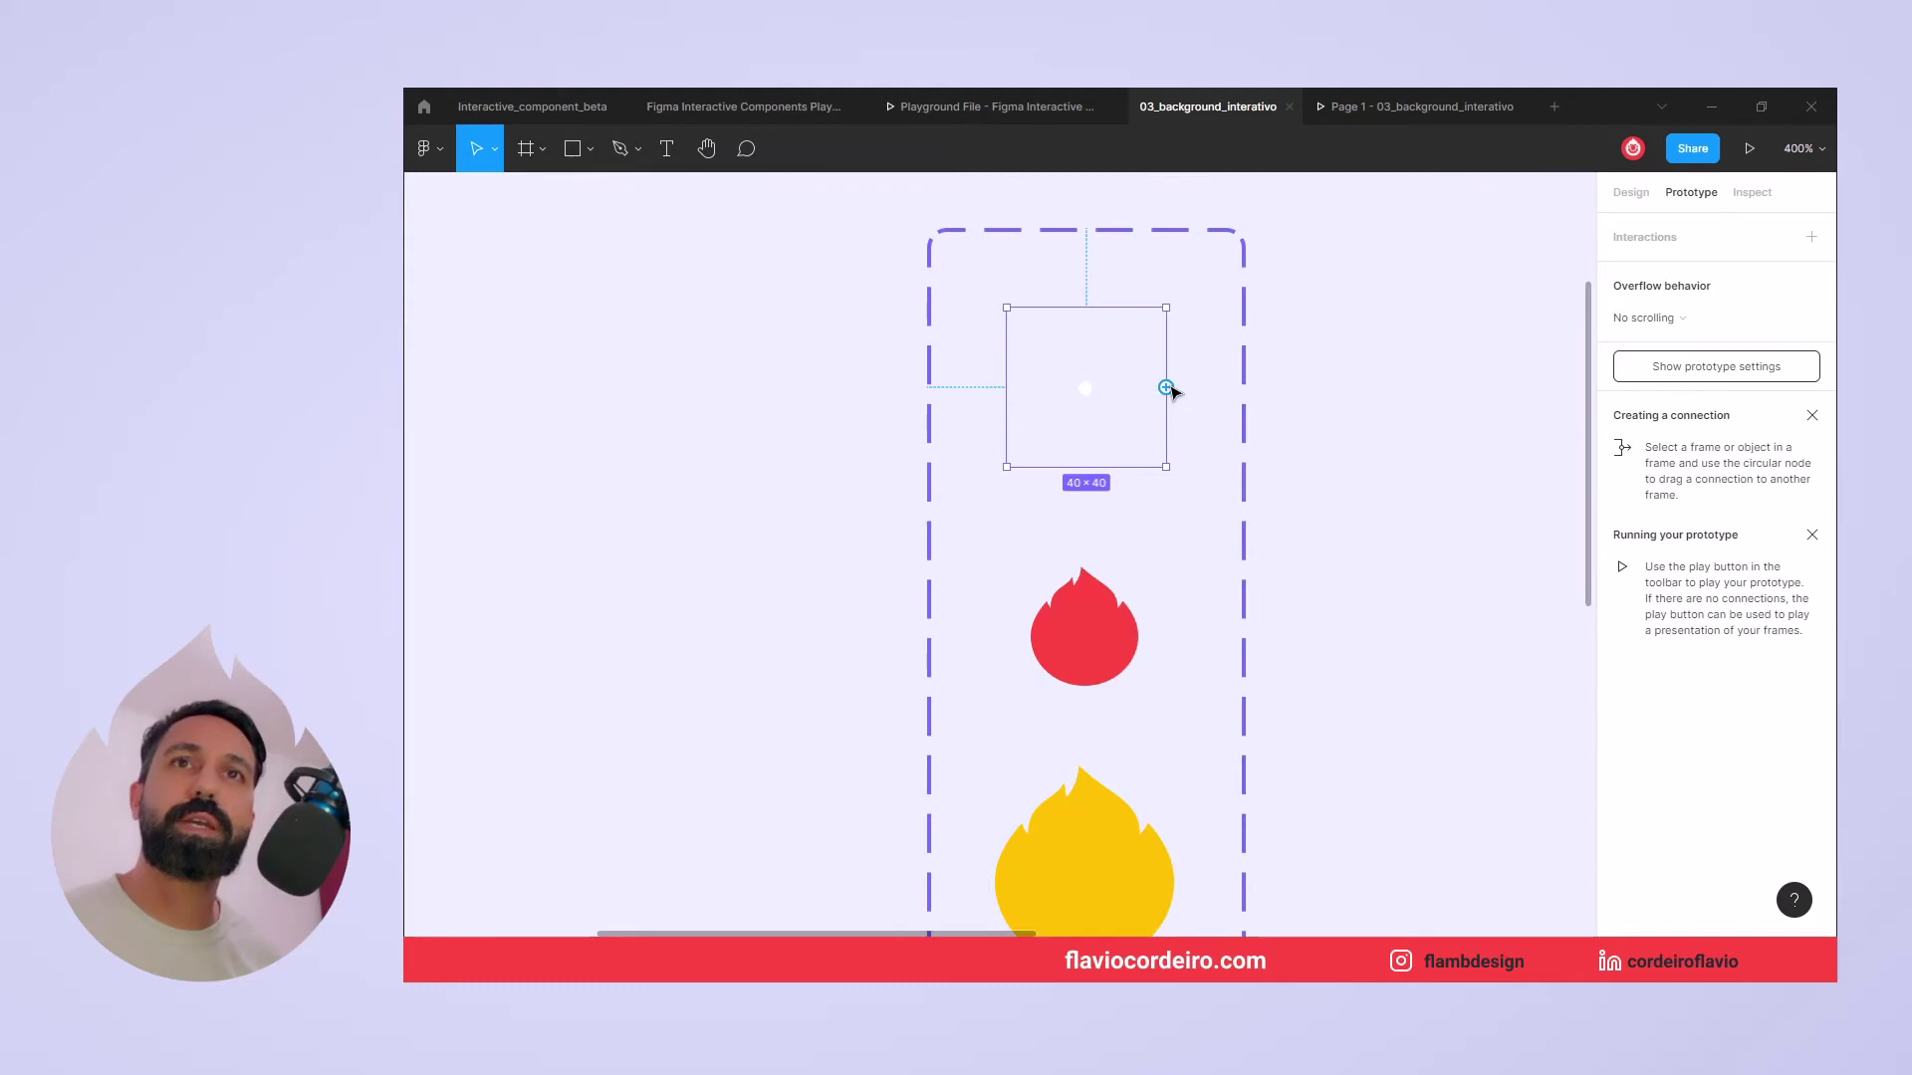
pyautogui.moveTo(1166, 388)
pyautogui.mouseDown()
pyautogui.moveTo(1113, 567)
pyautogui.moveTo(1153, 558)
pyautogui.mouseUp()
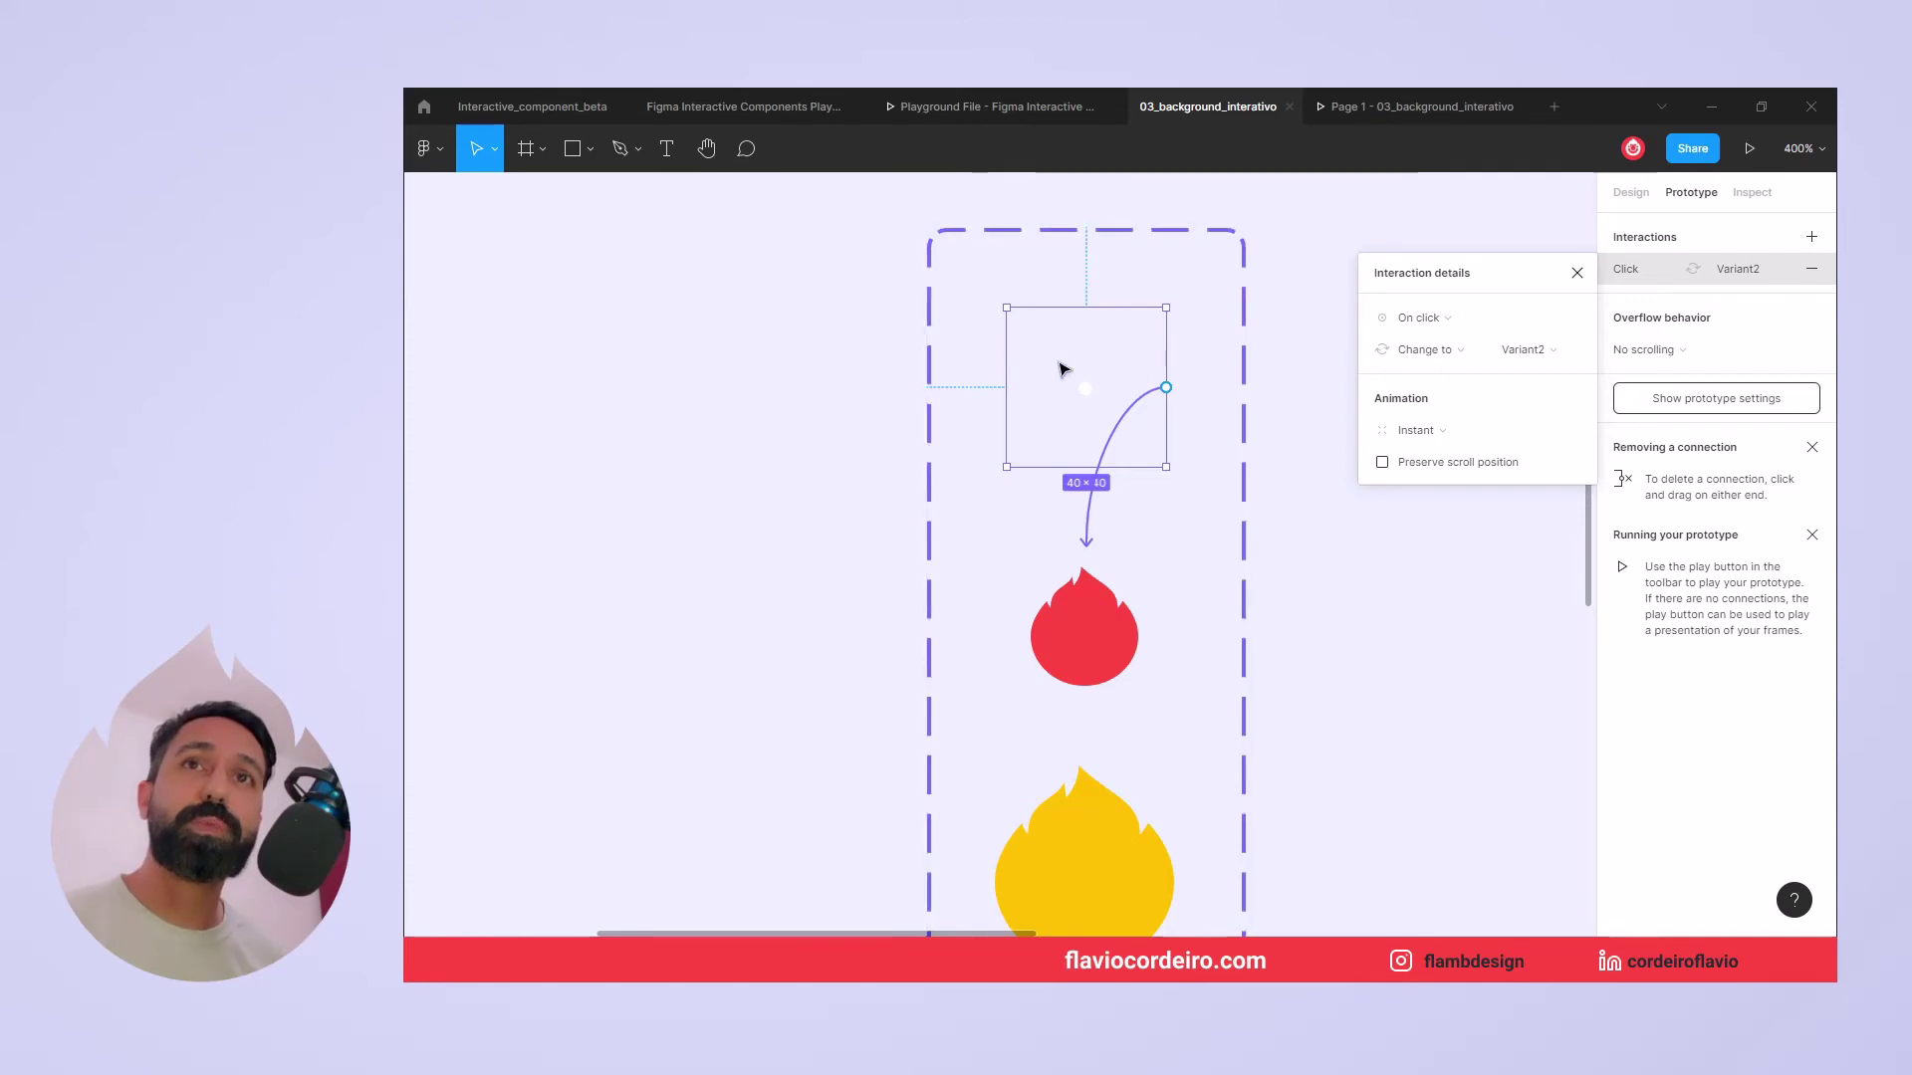
pyautogui.click(1434, 319)
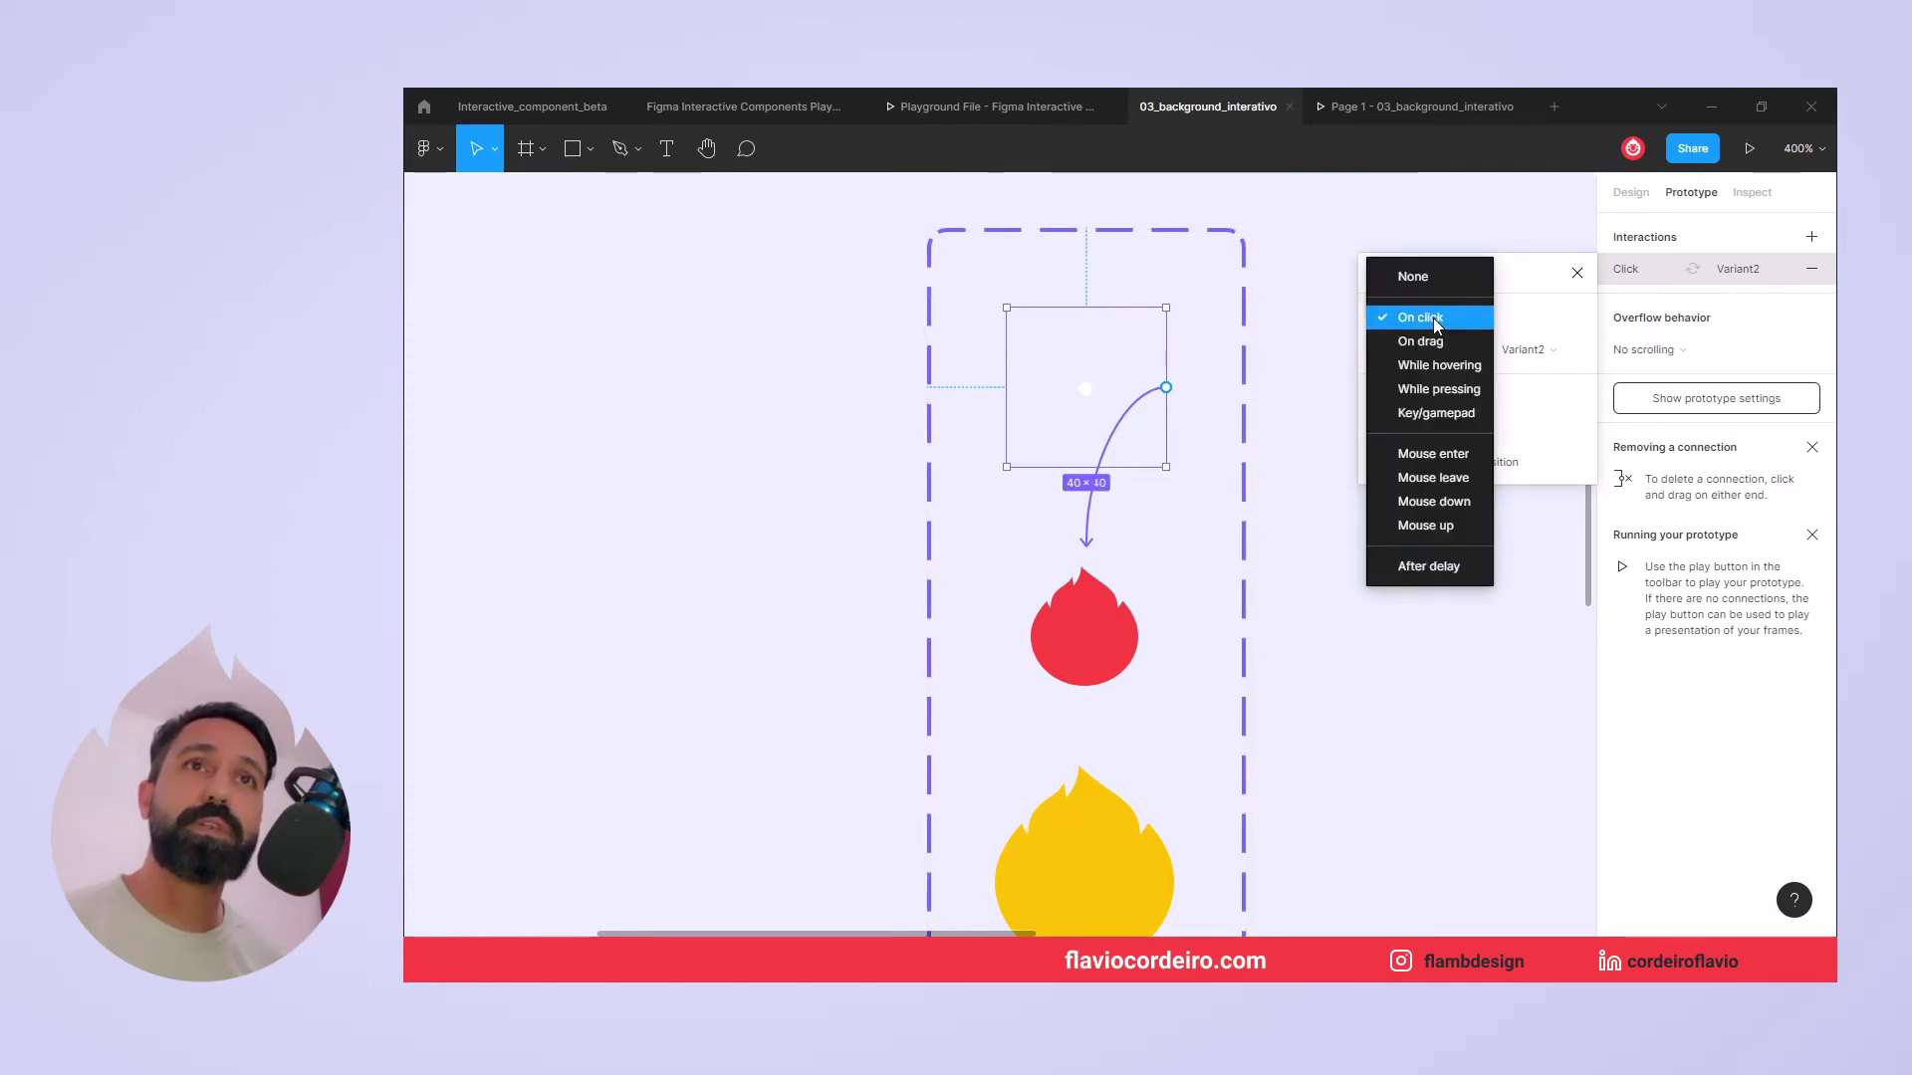
pyautogui.click(1447, 456)
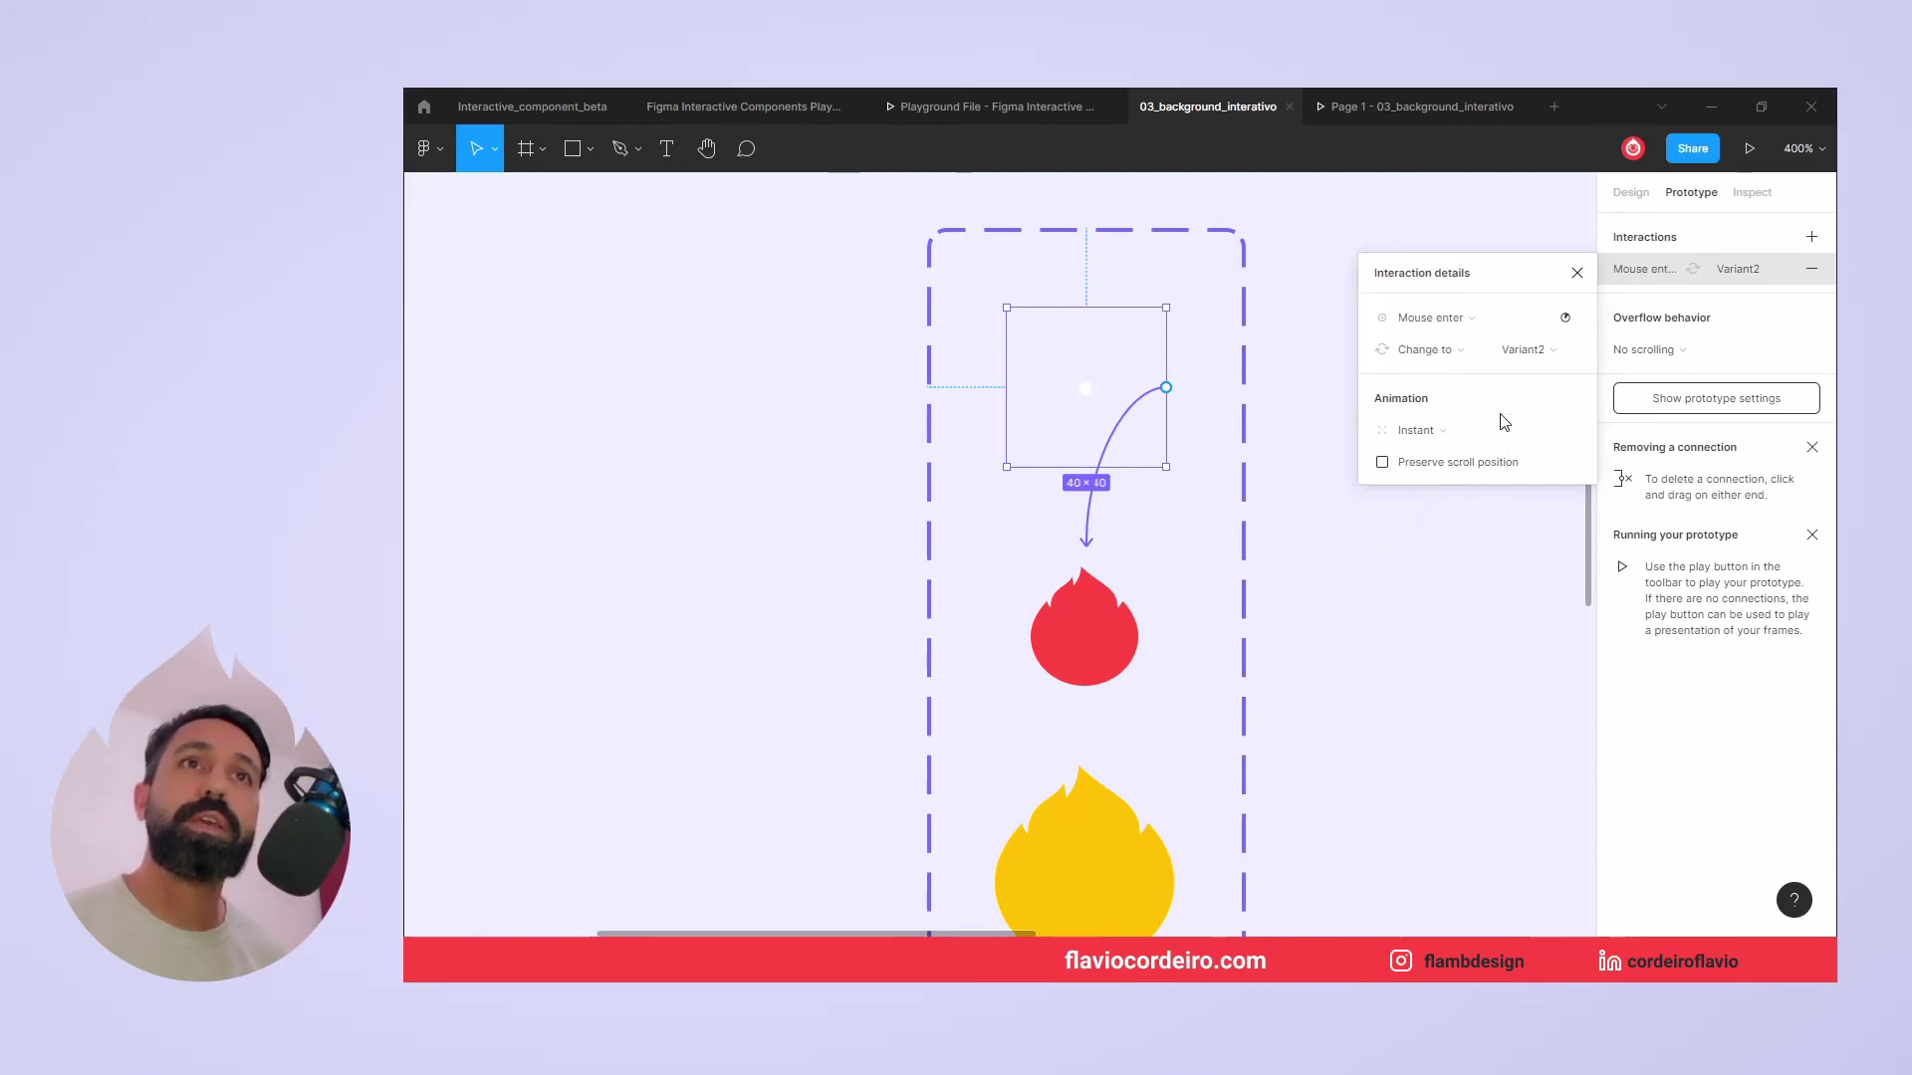
pyautogui.click(1416, 433)
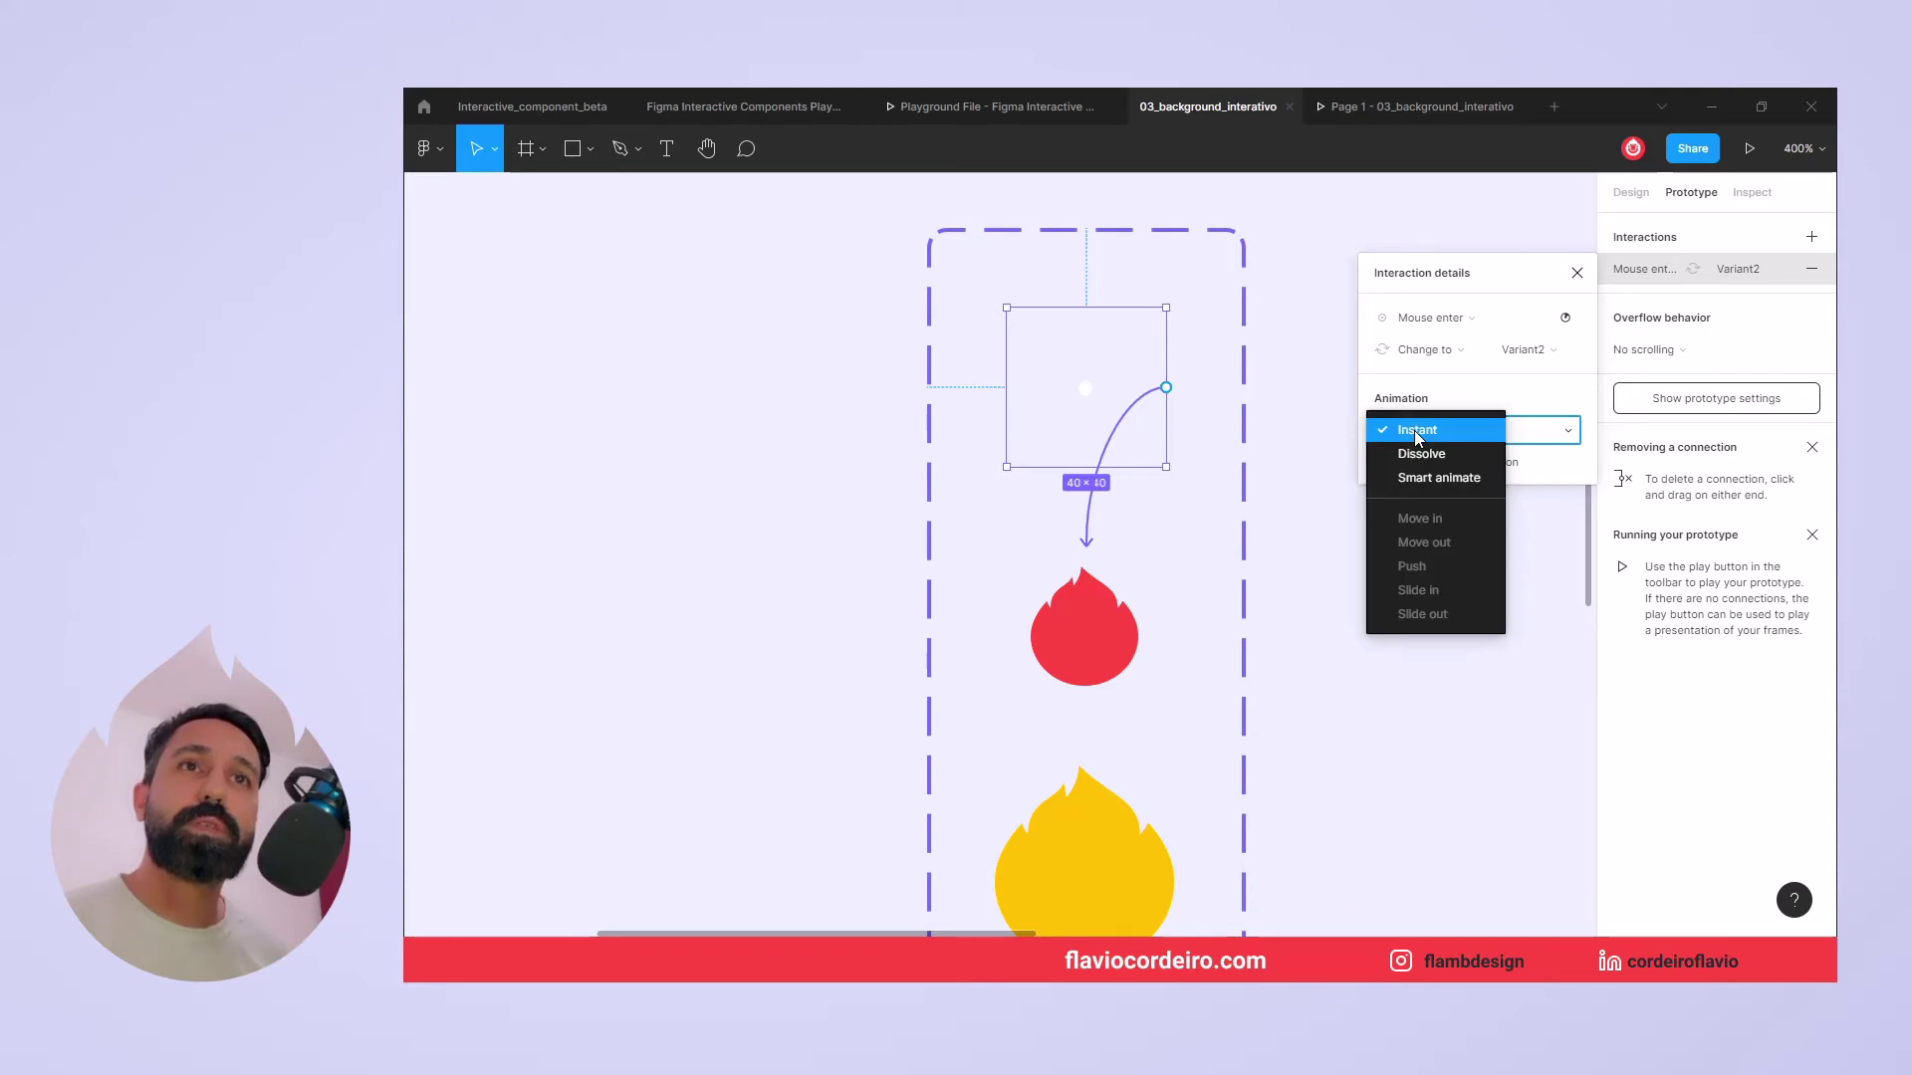
pyautogui.click(1425, 480)
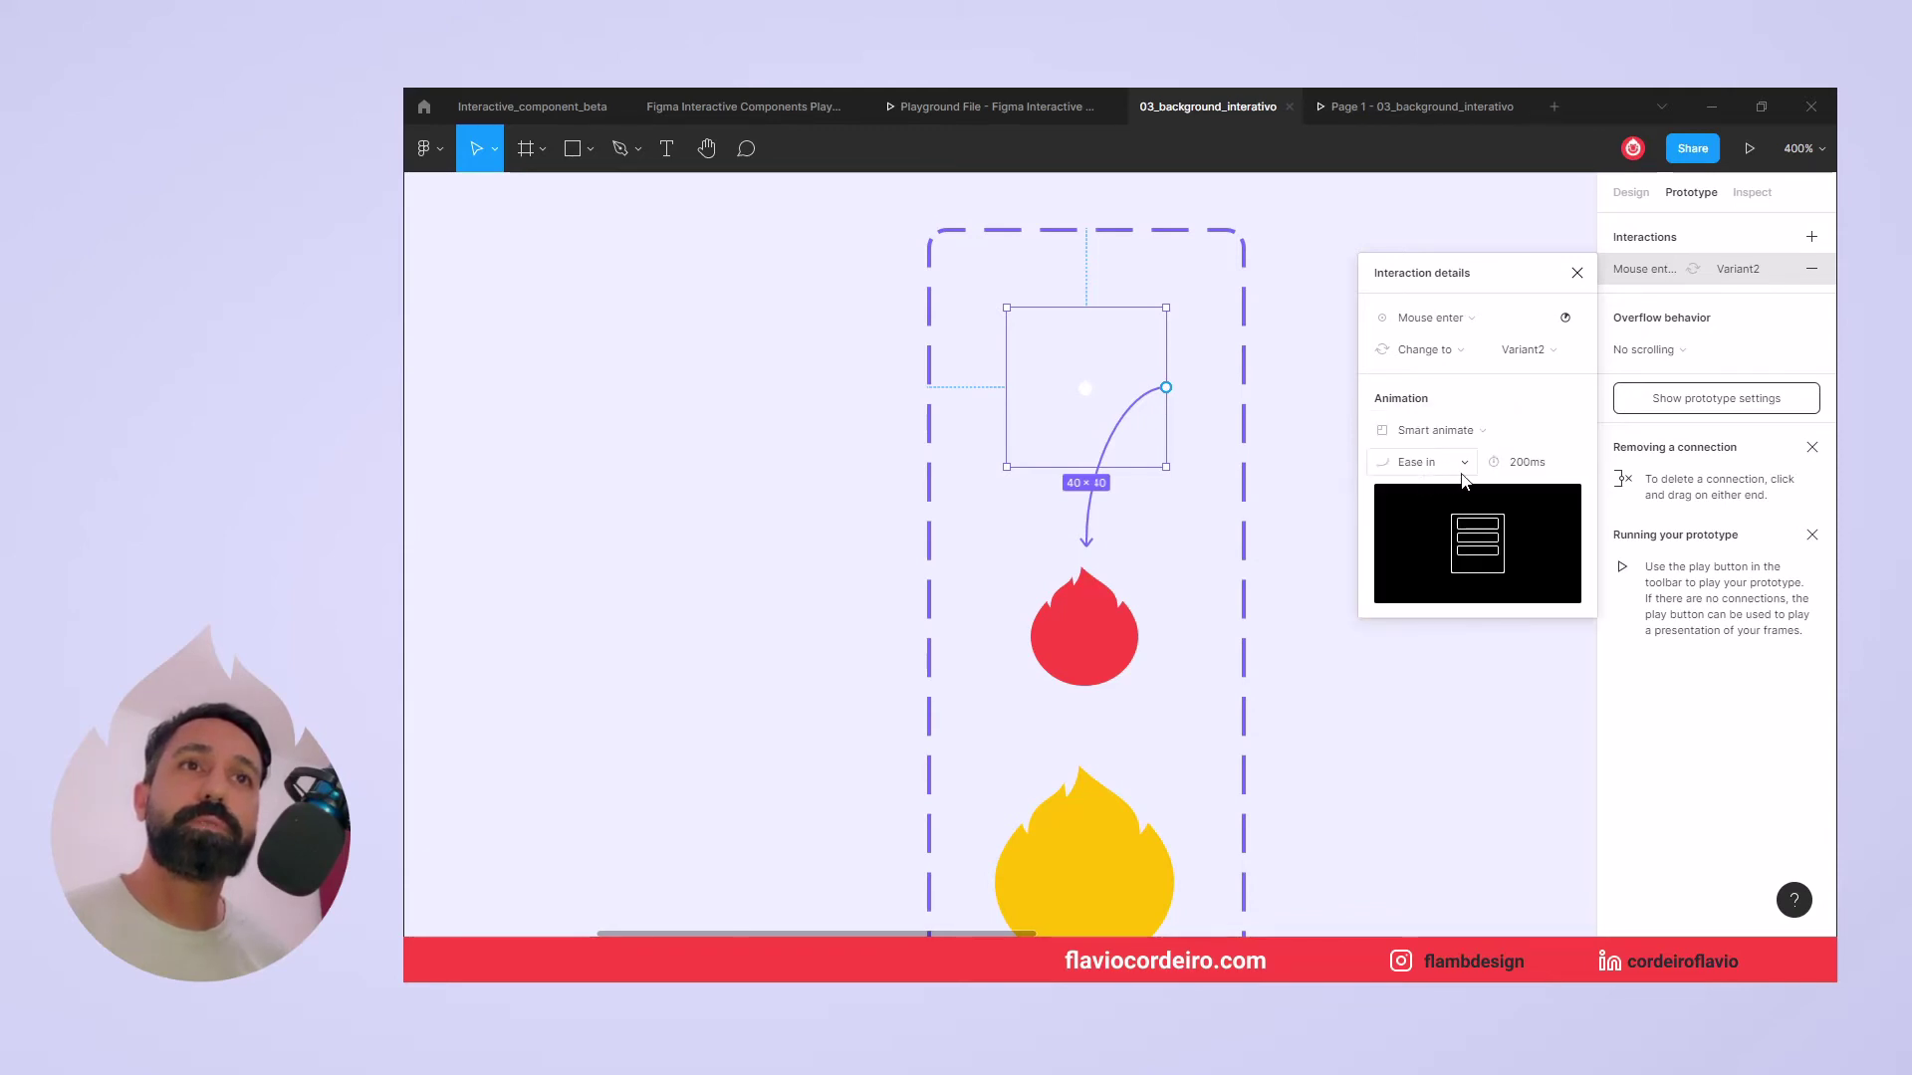
pyautogui.click(1545, 474)
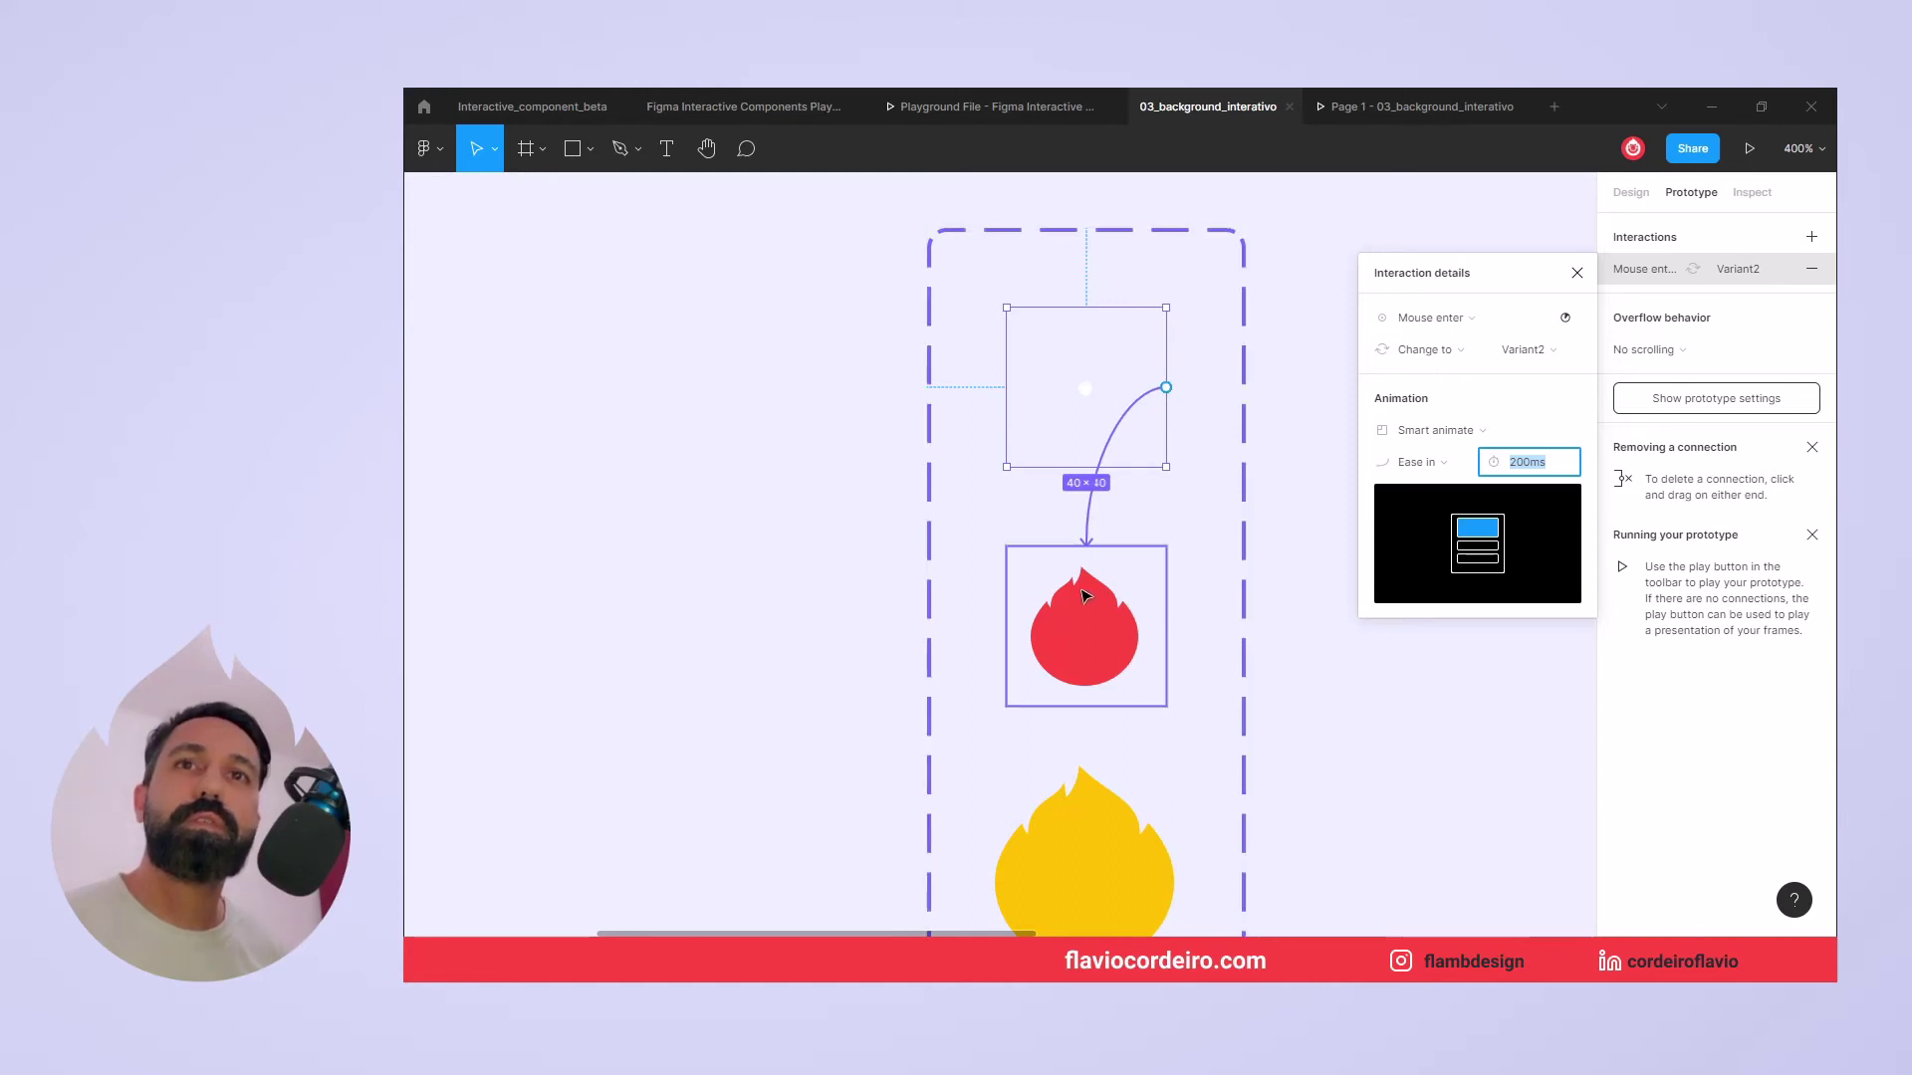
# Connect the red flame variant's prototype noodle to the yellow flame Variant3.
pyautogui.click(1100, 643)
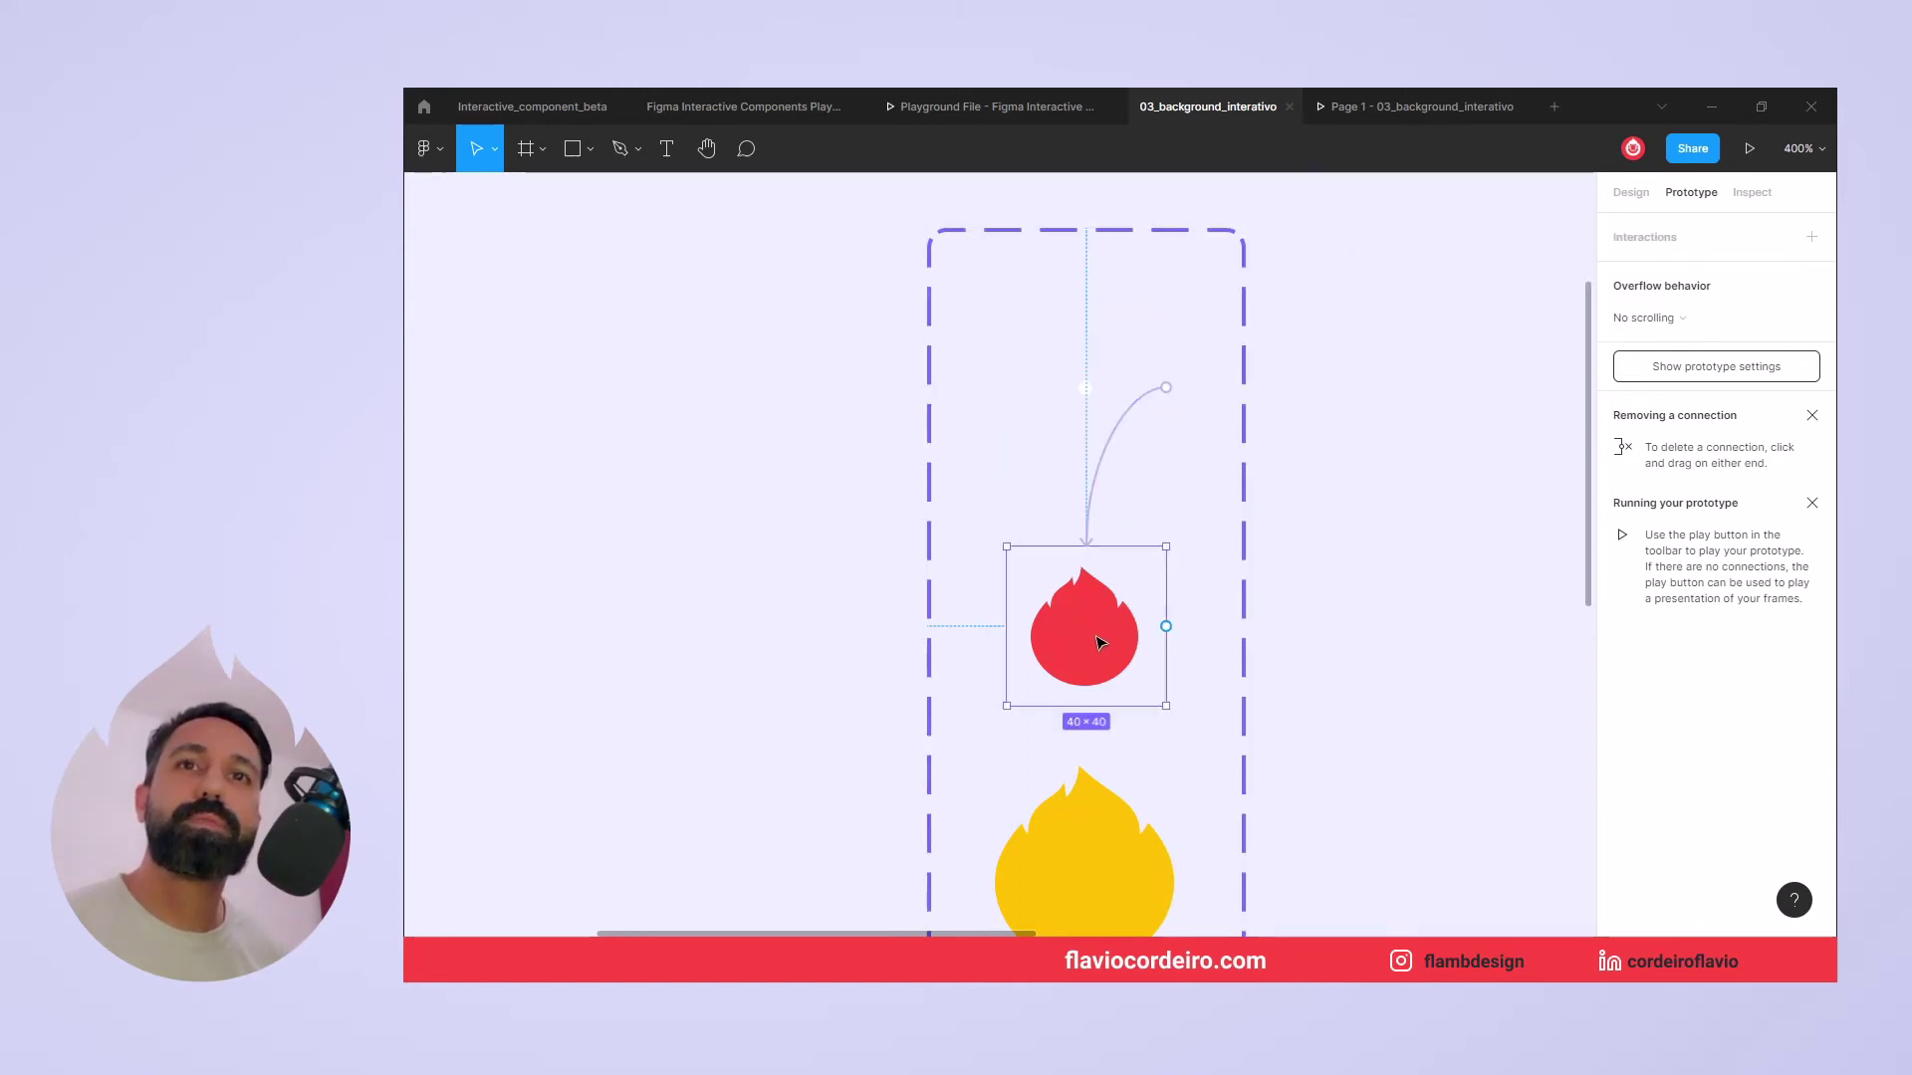
pyautogui.scroll(-1, 1105, 628)
pyautogui.scroll(-1, 1121, 599)
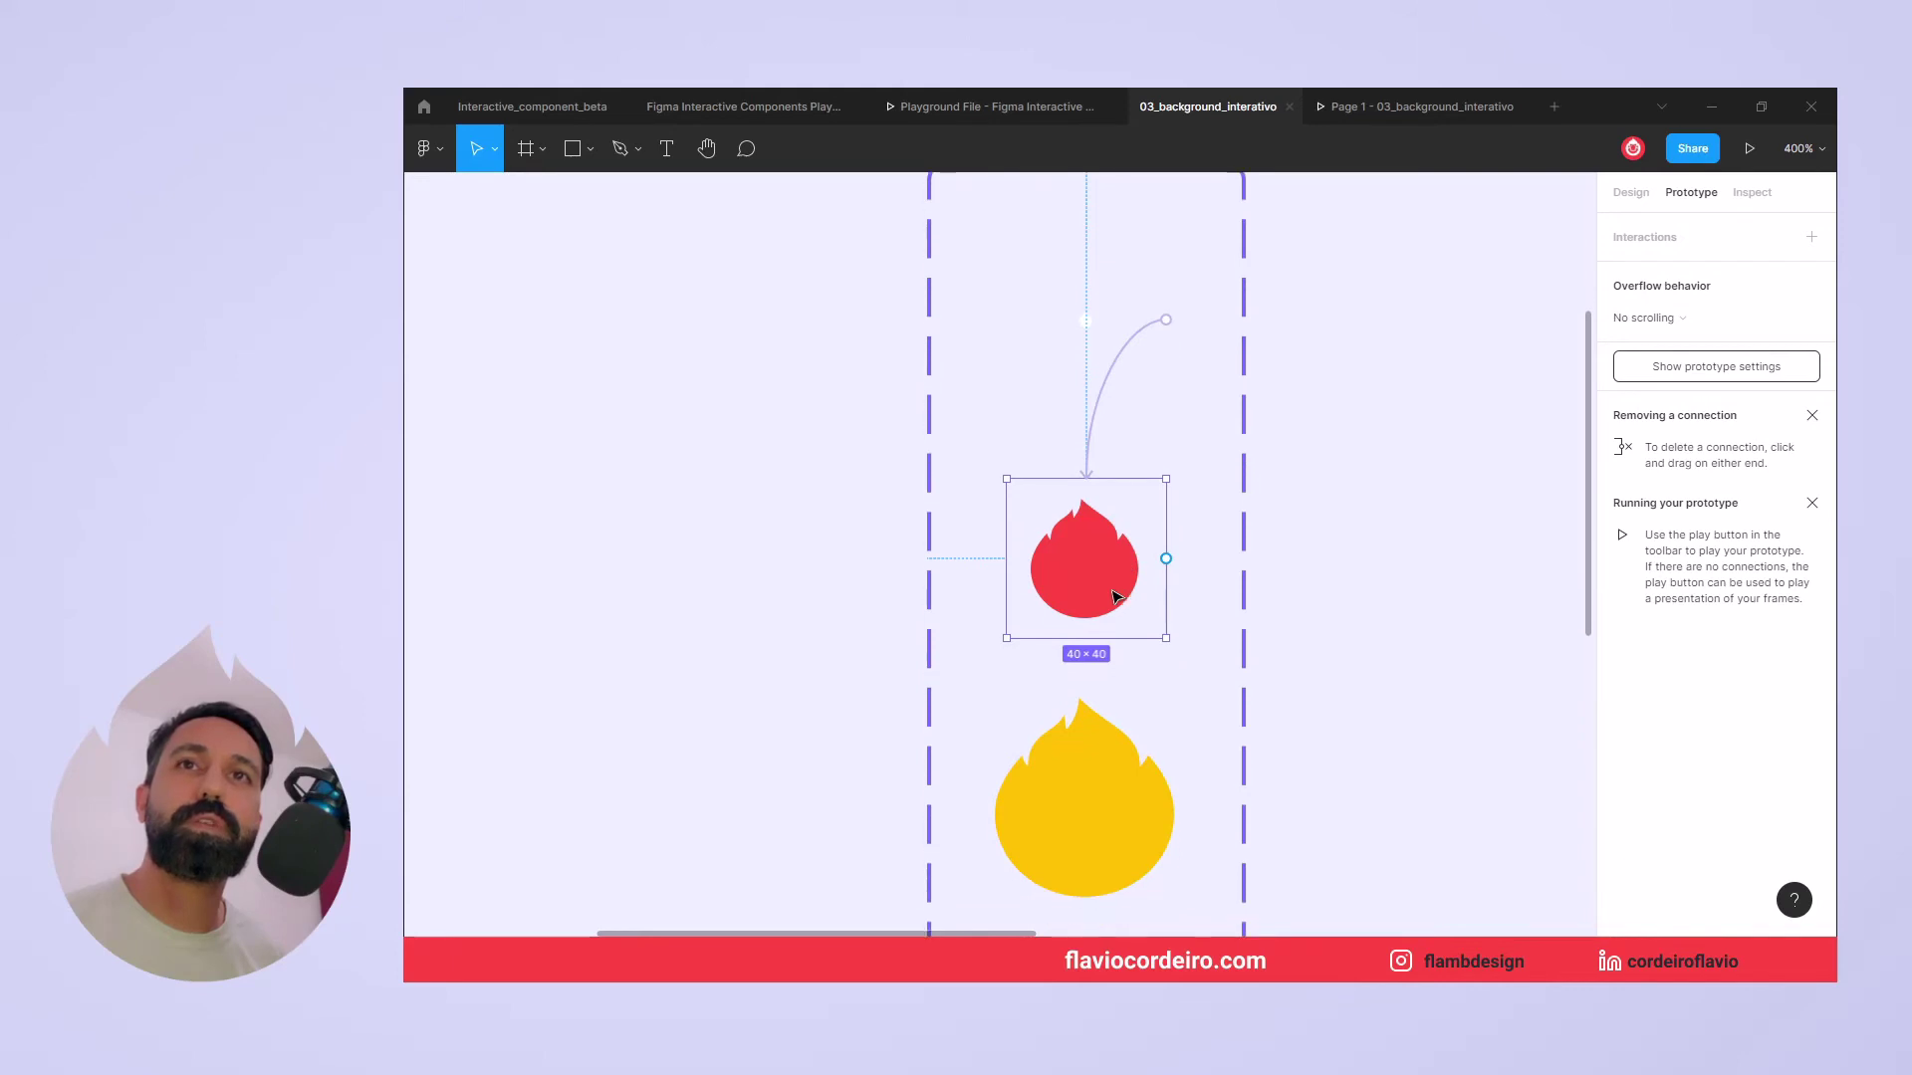
pyautogui.moveTo(1166, 559)
pyautogui.mouseDown()
pyautogui.moveTo(1117, 711)
pyautogui.moveTo(1148, 751)
pyautogui.mouseUp()
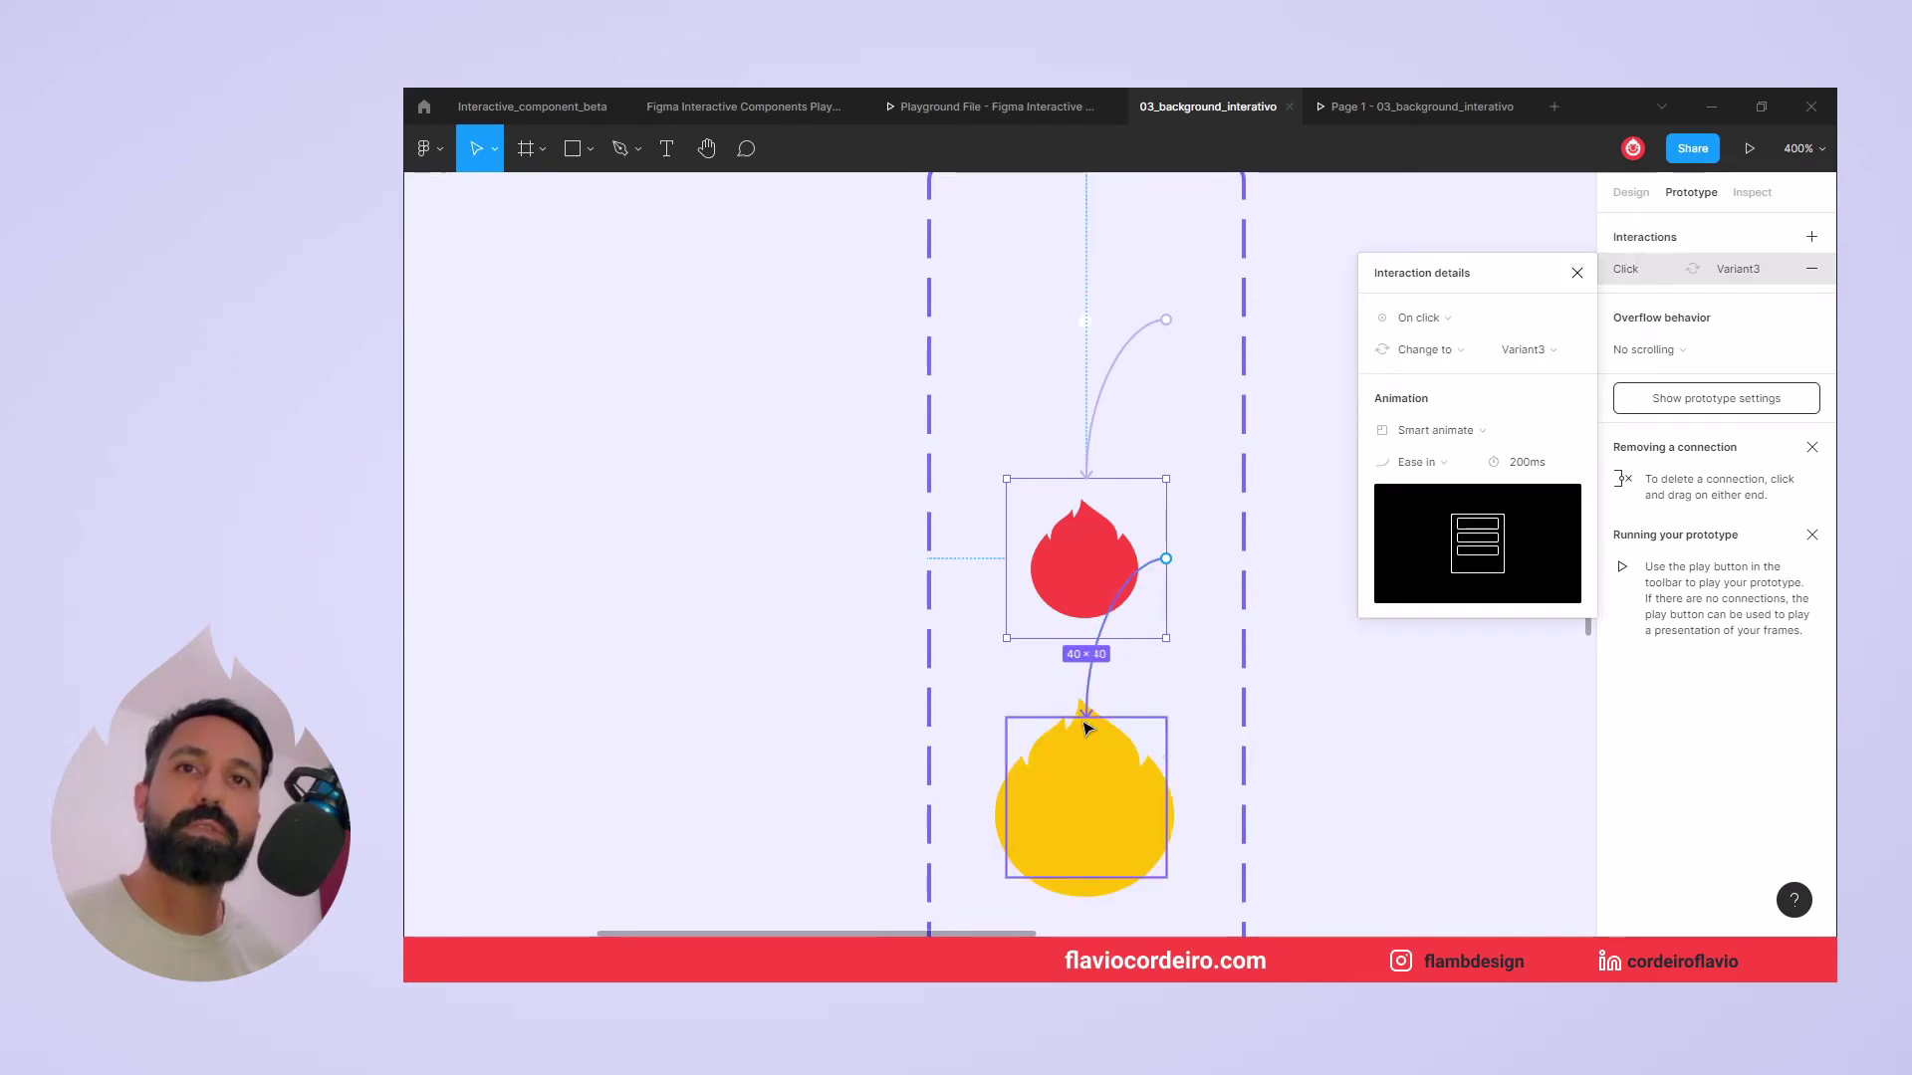
pyautogui.scroll(-3, 1230, 707)
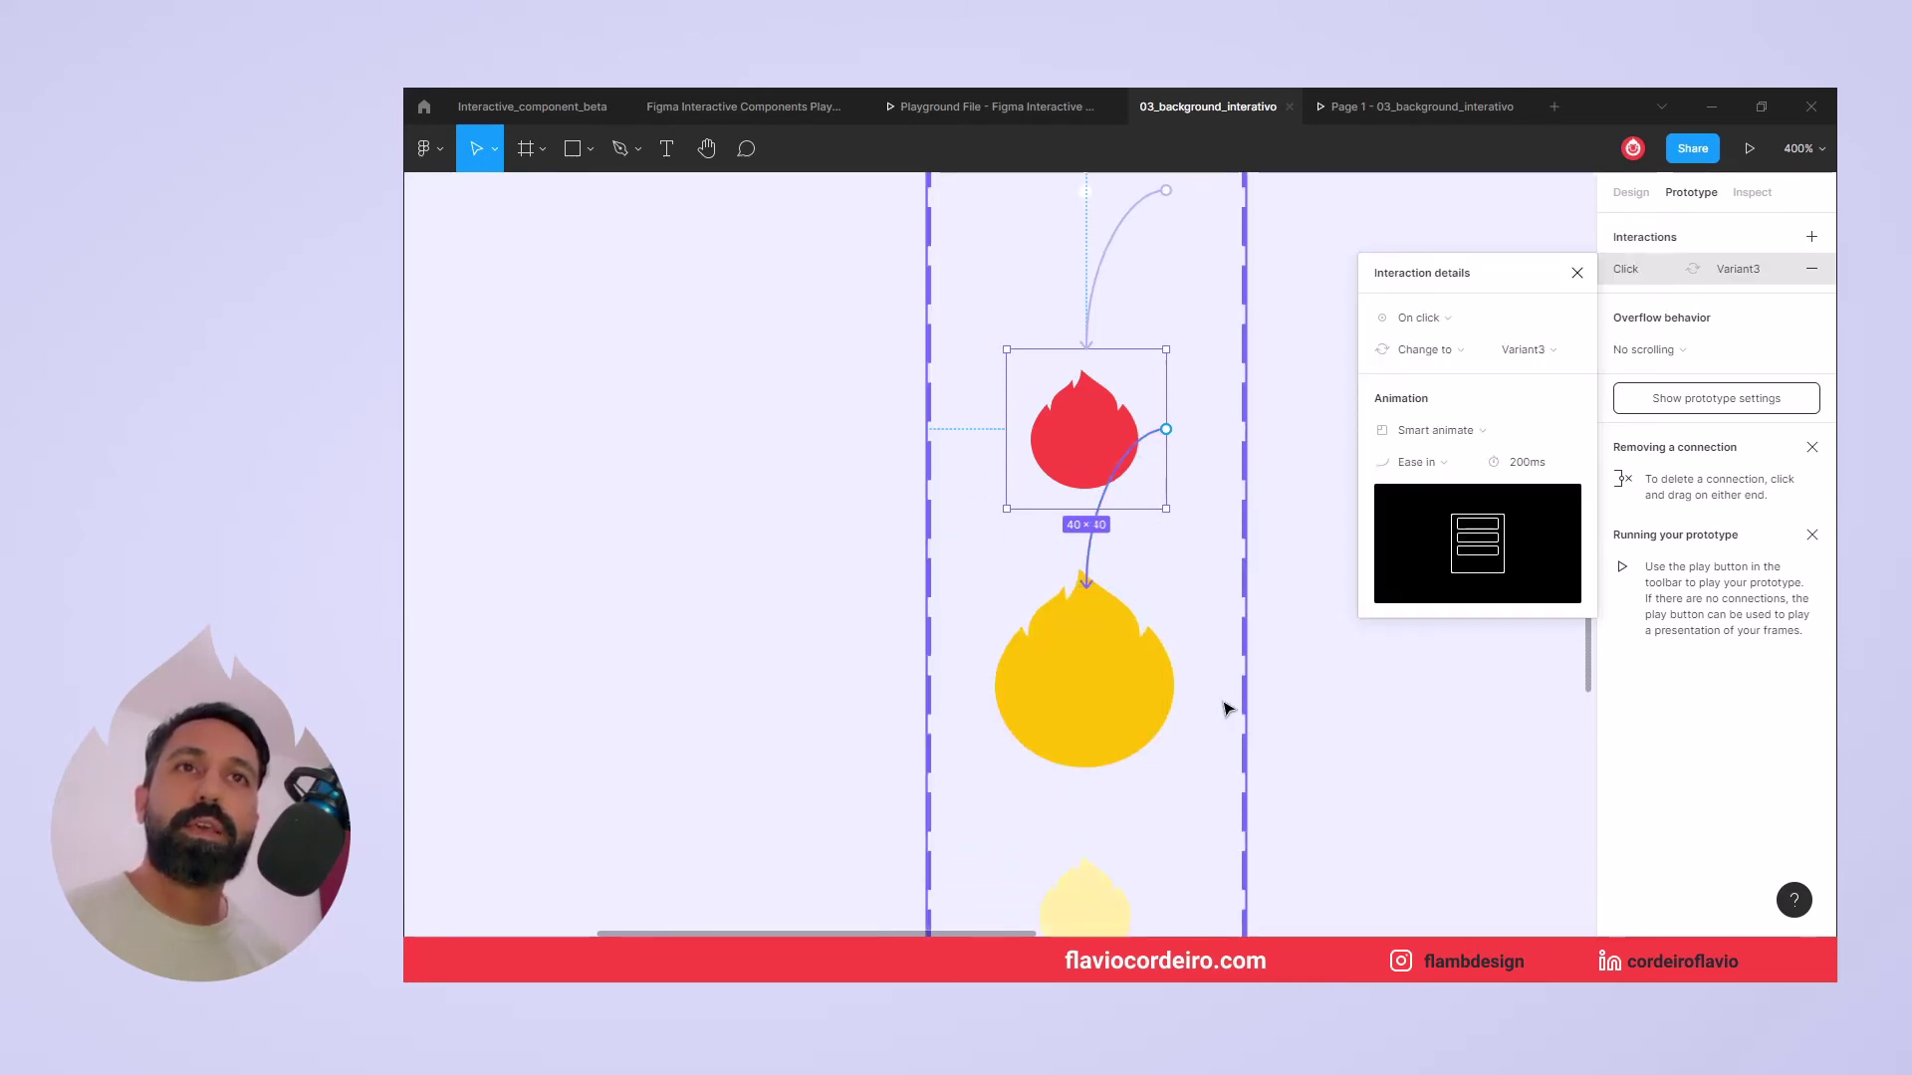
pyautogui.scroll(1, 1230, 707)
pyautogui.scroll(1, 1216, 713)
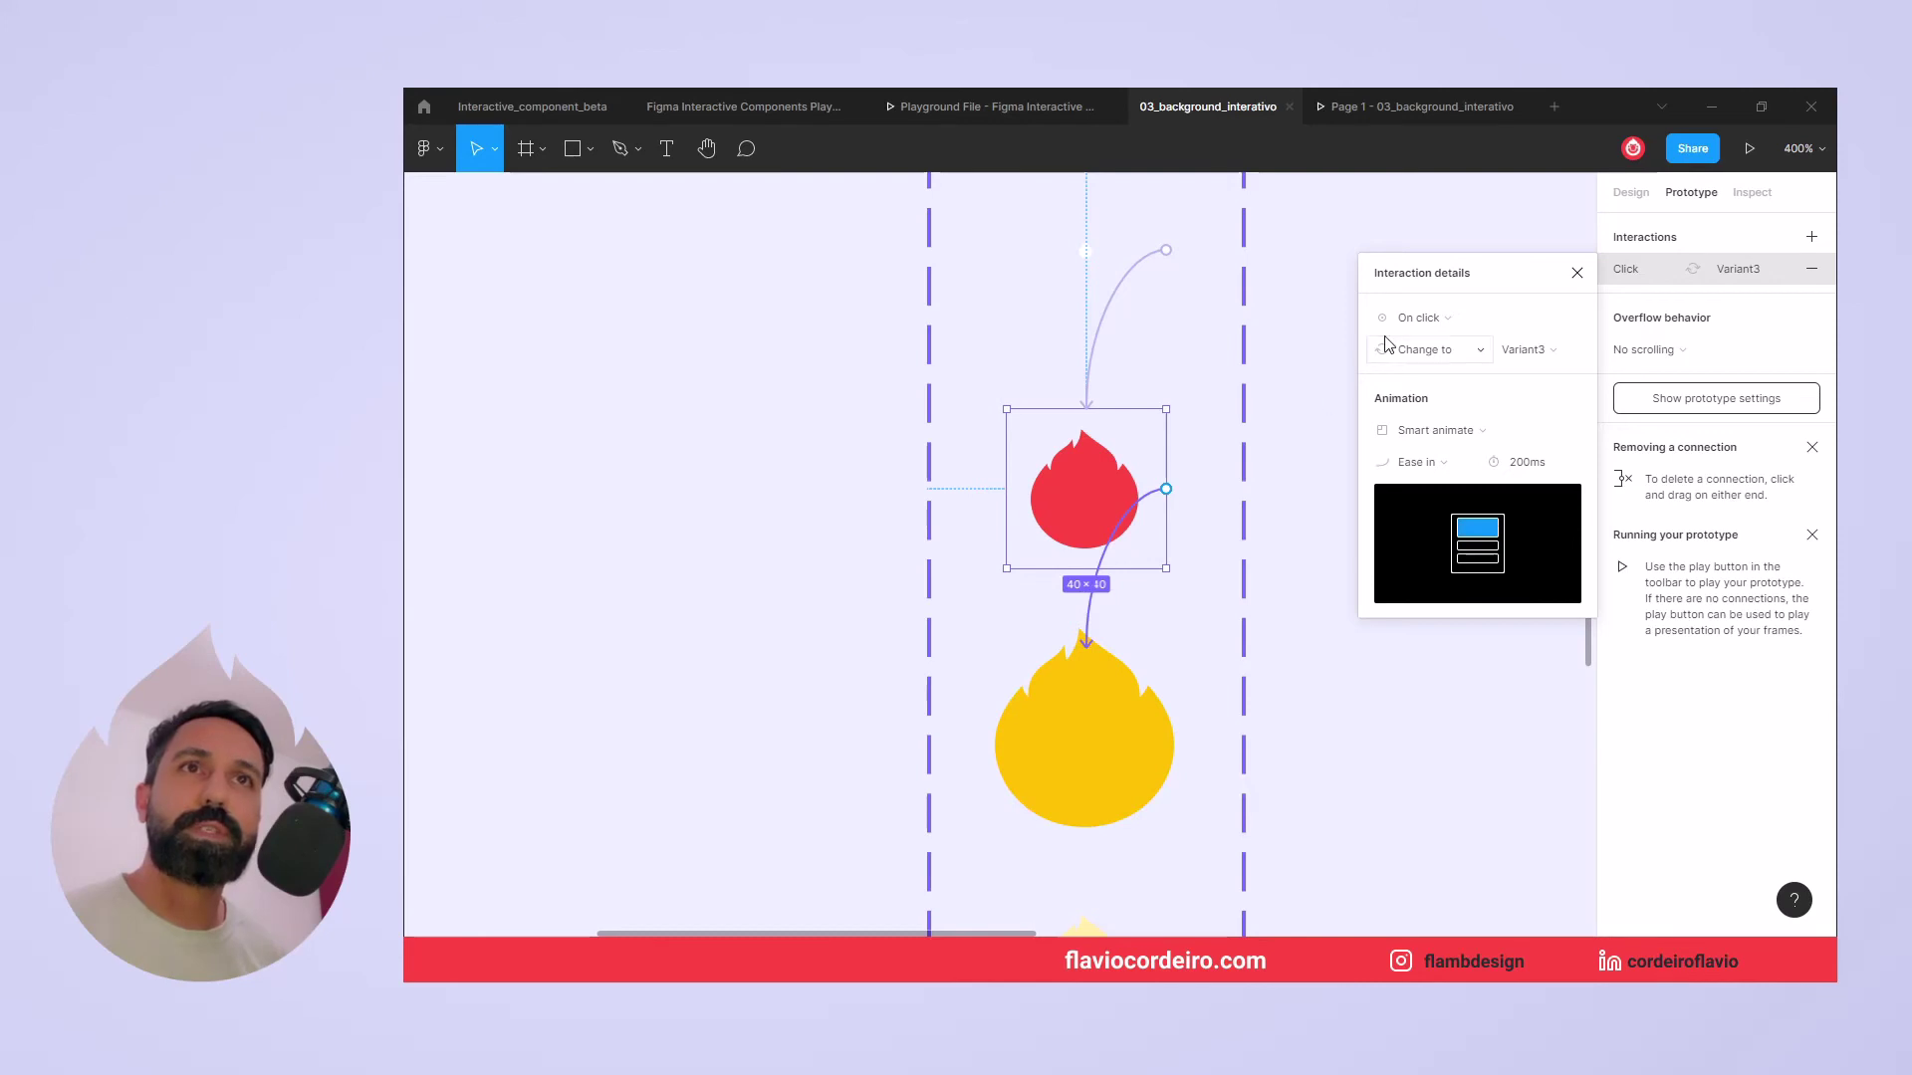
# Set the red flame's trigger to After delay, replacing 800ms with 1ms.
pyautogui.click(1431, 320)
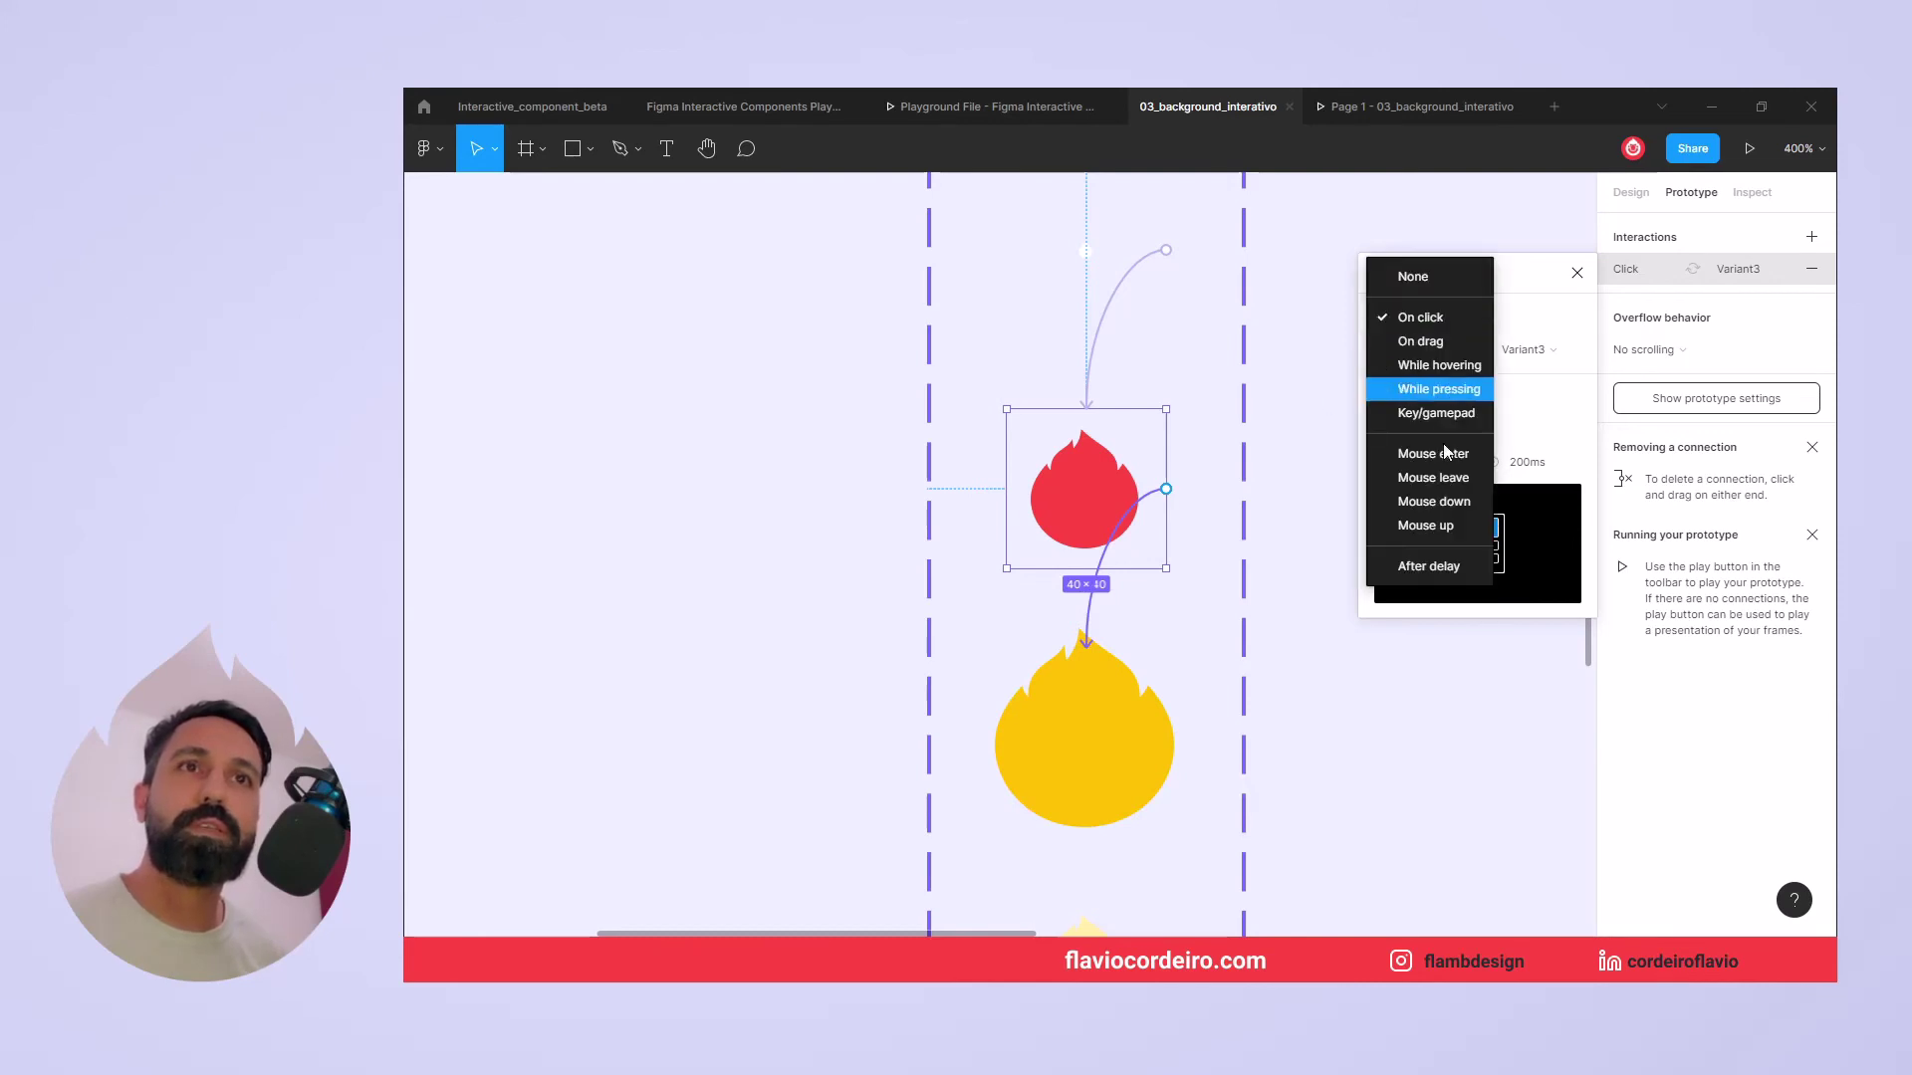
pyautogui.click(1443, 569)
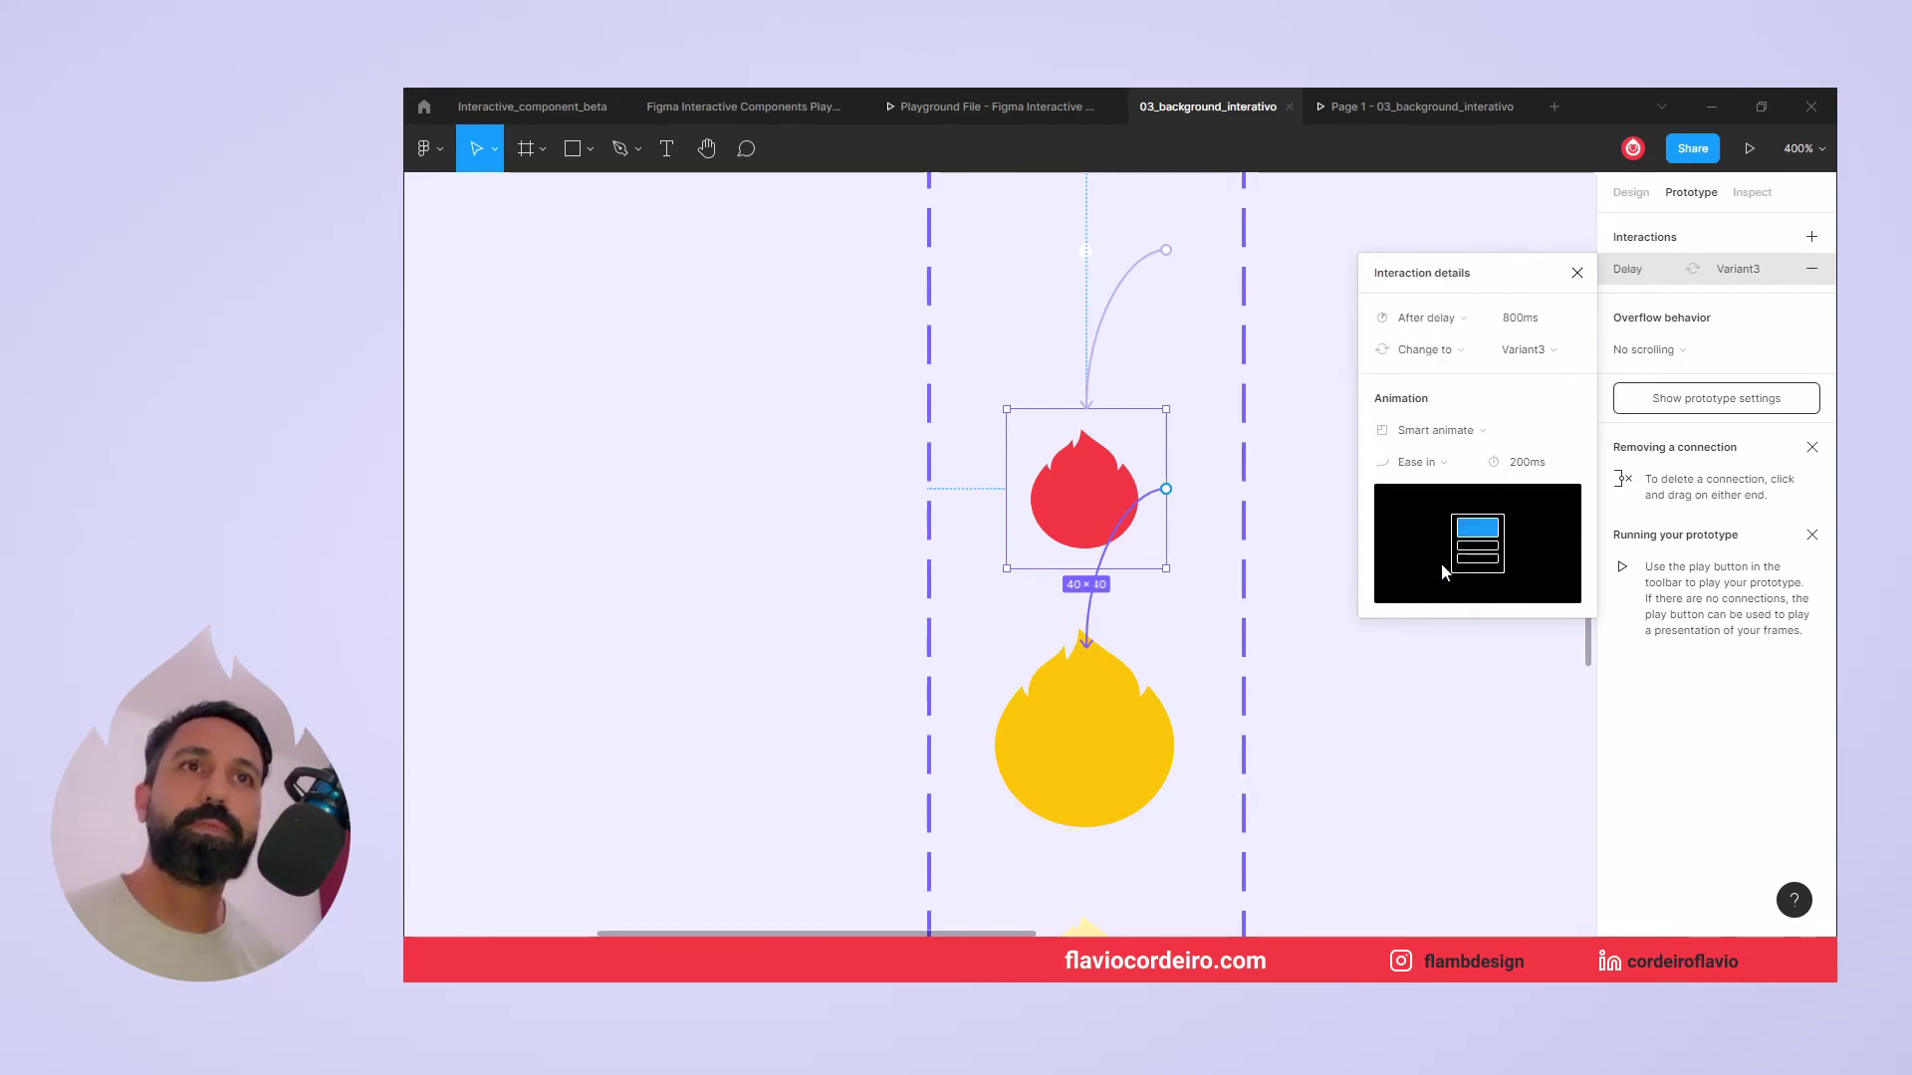
pyautogui.click(1542, 321)
pyautogui.hotkey('ctrl', 'a')
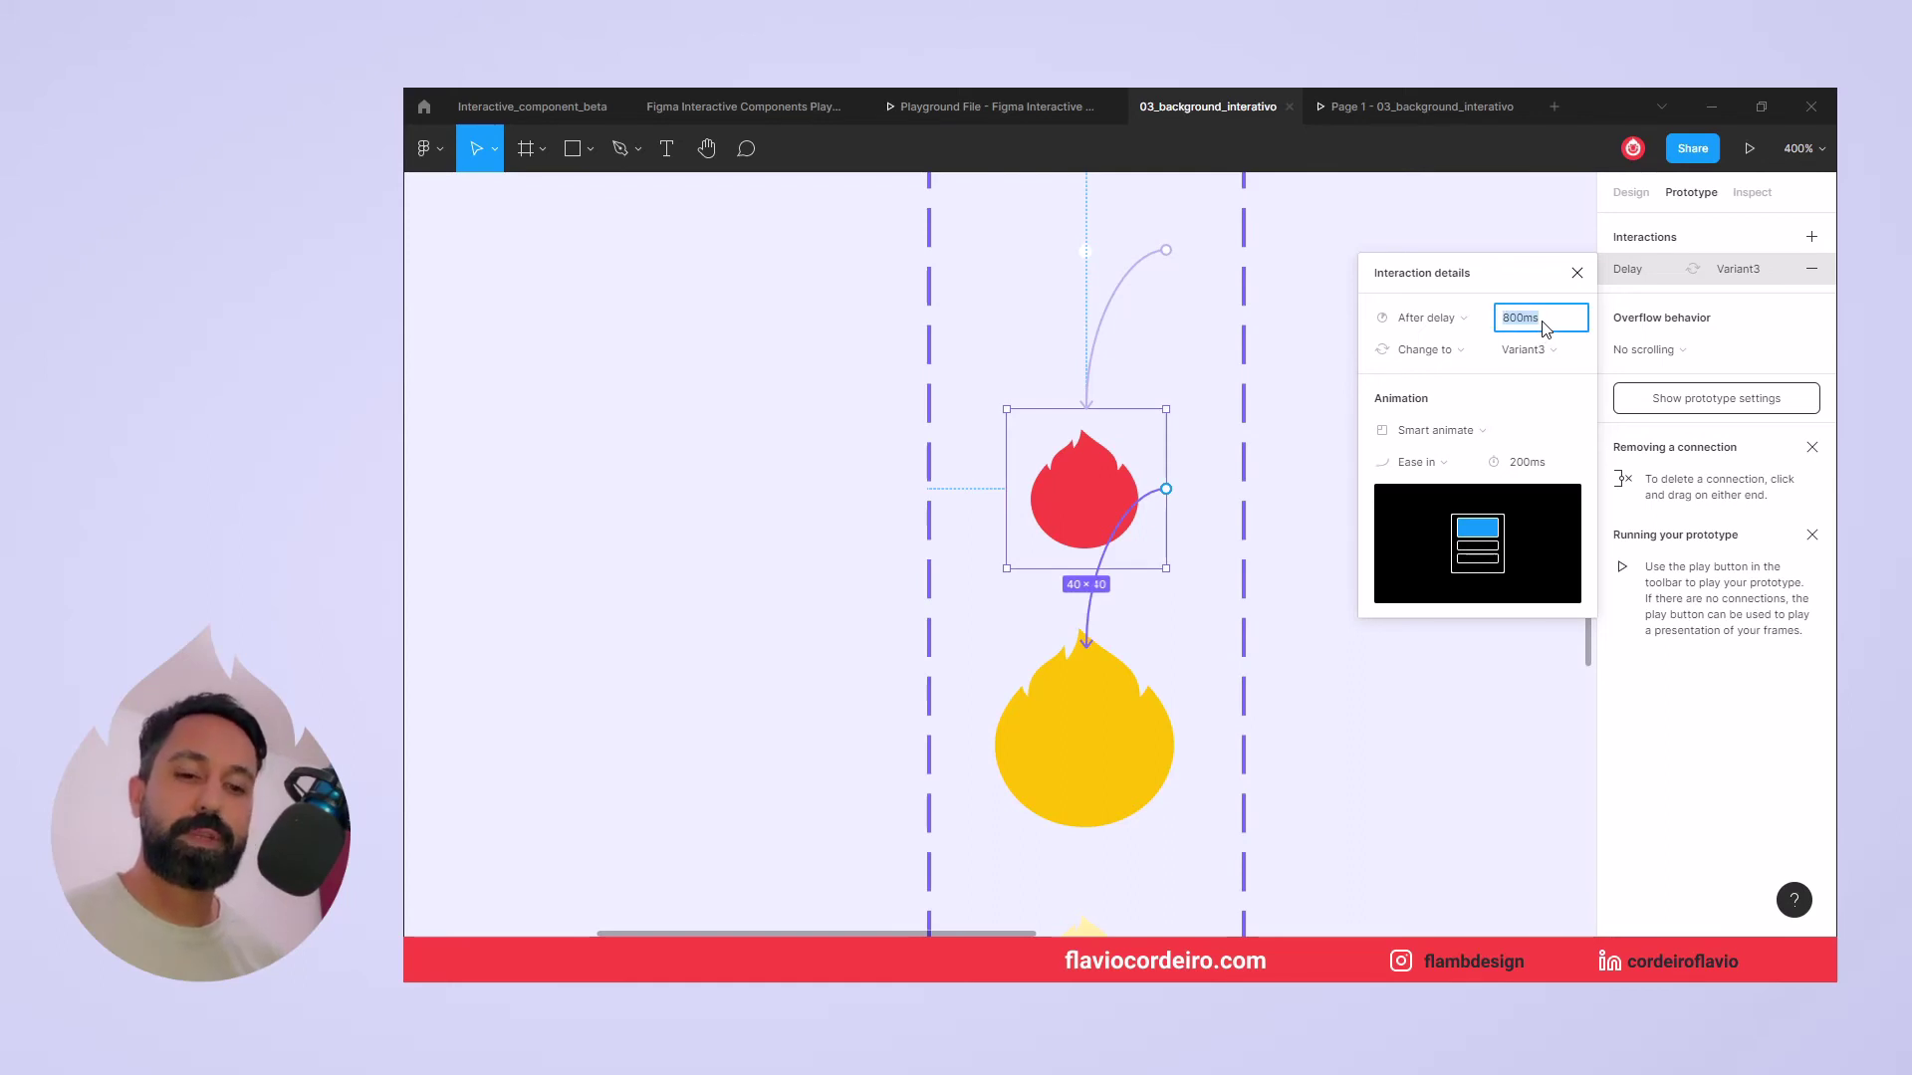
pyautogui.write('1')
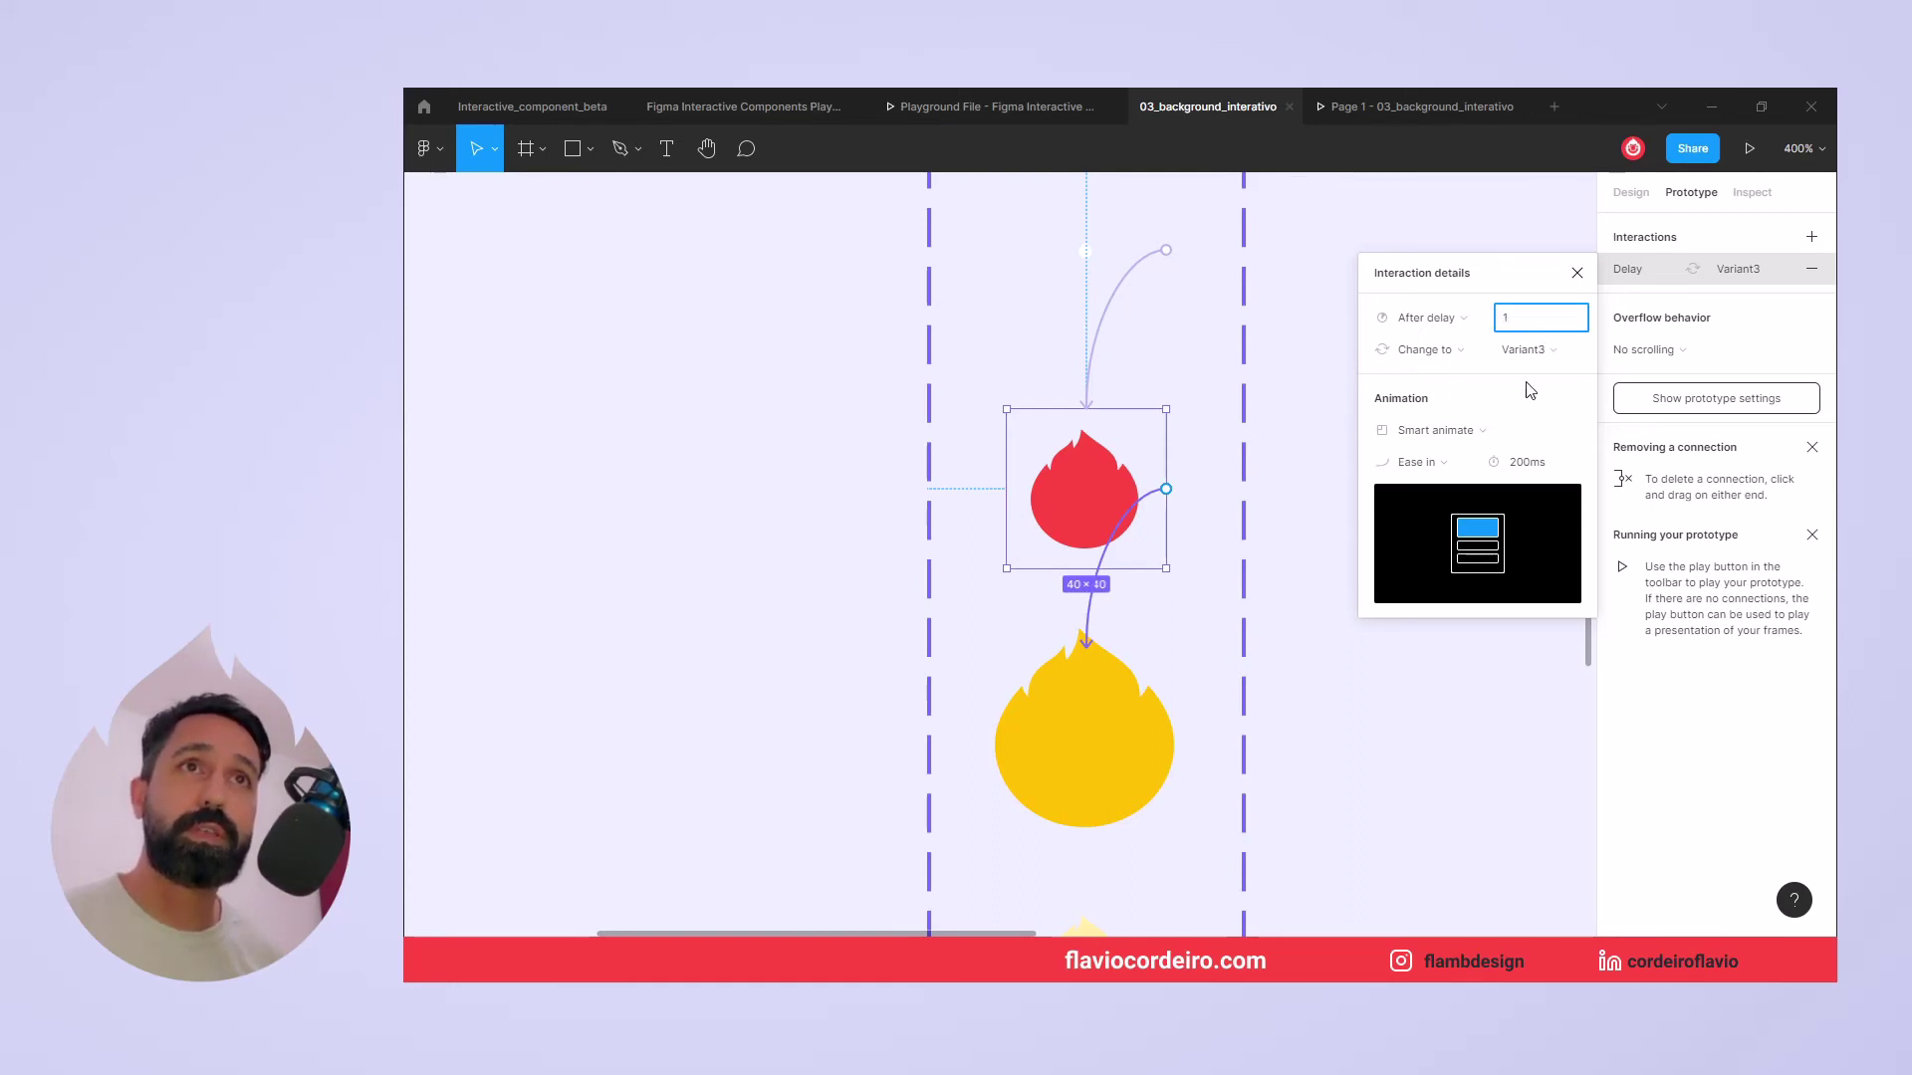
pyautogui.press('Return')
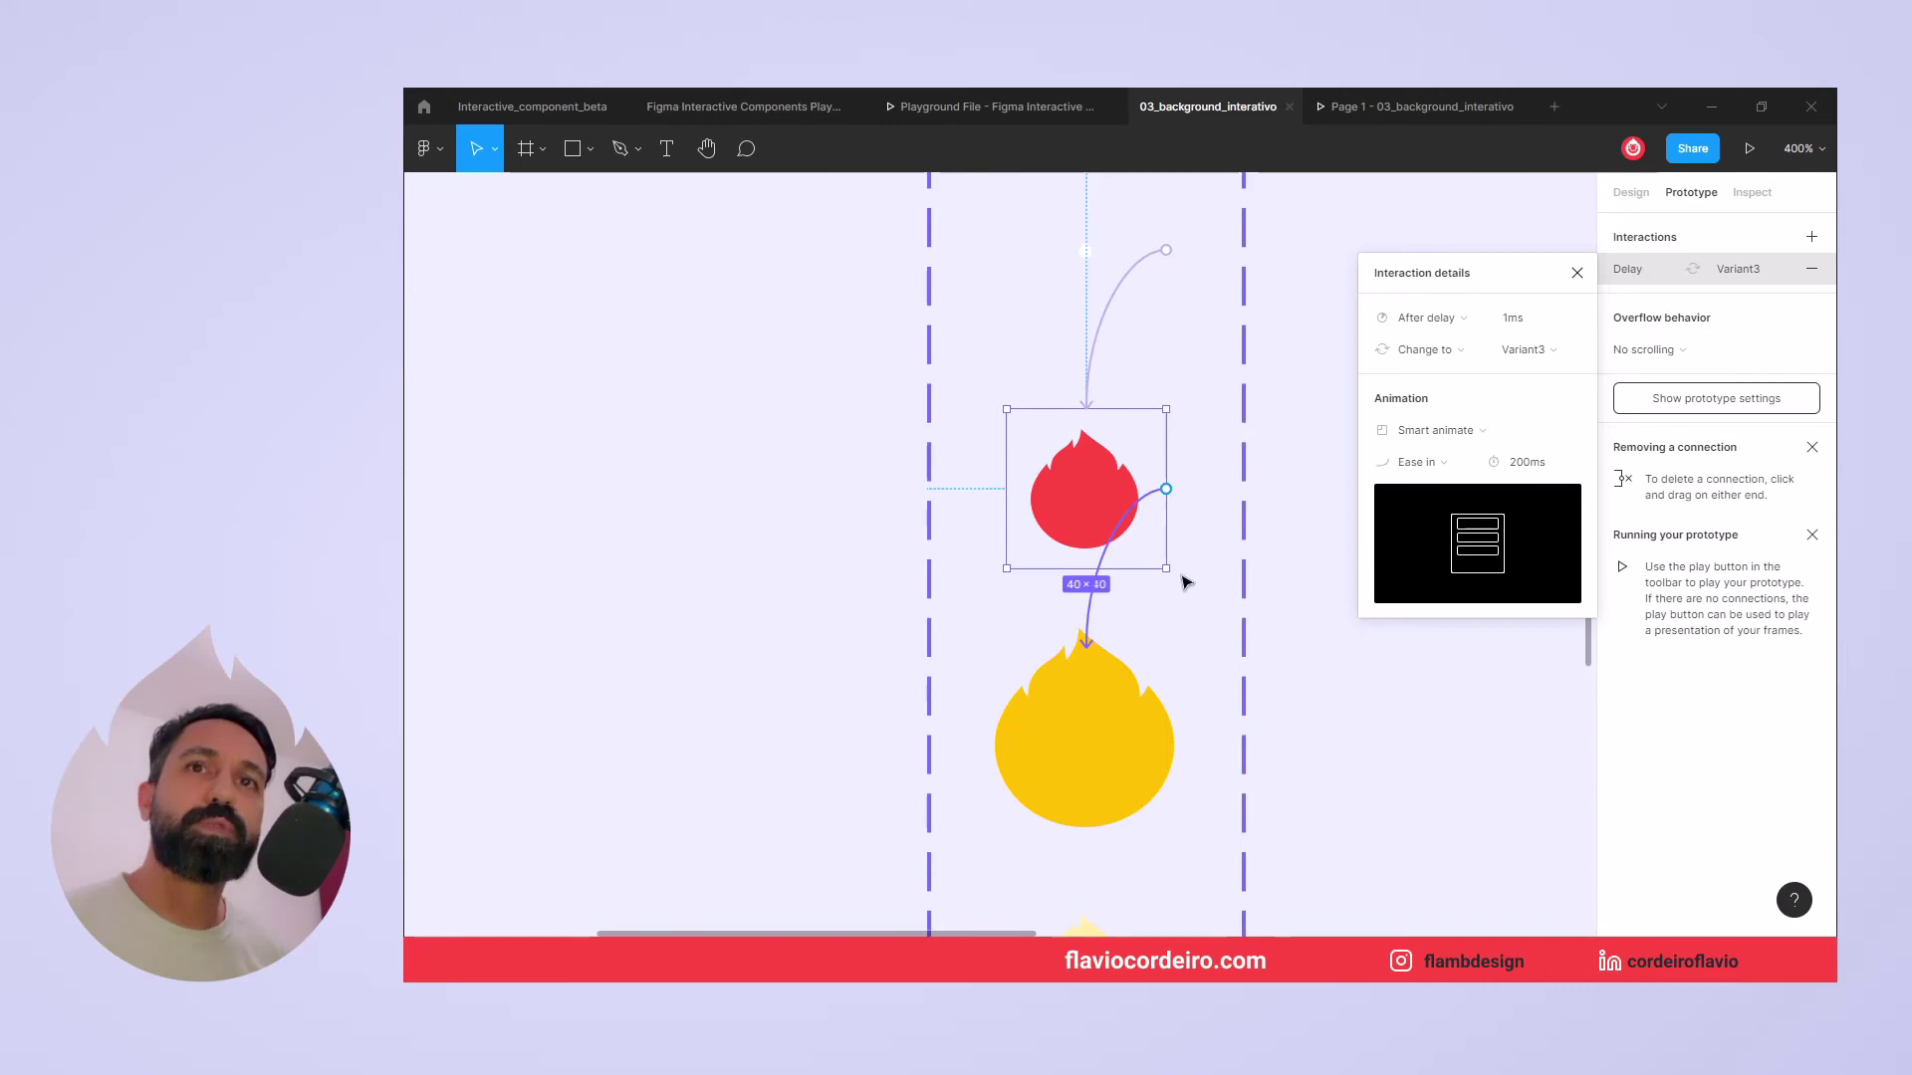
# Connect the yellow flame variant's prototype noodle to the pale flame Variant4.
pyautogui.scroll(-2, 1135, 727)
pyautogui.click(1125, 687)
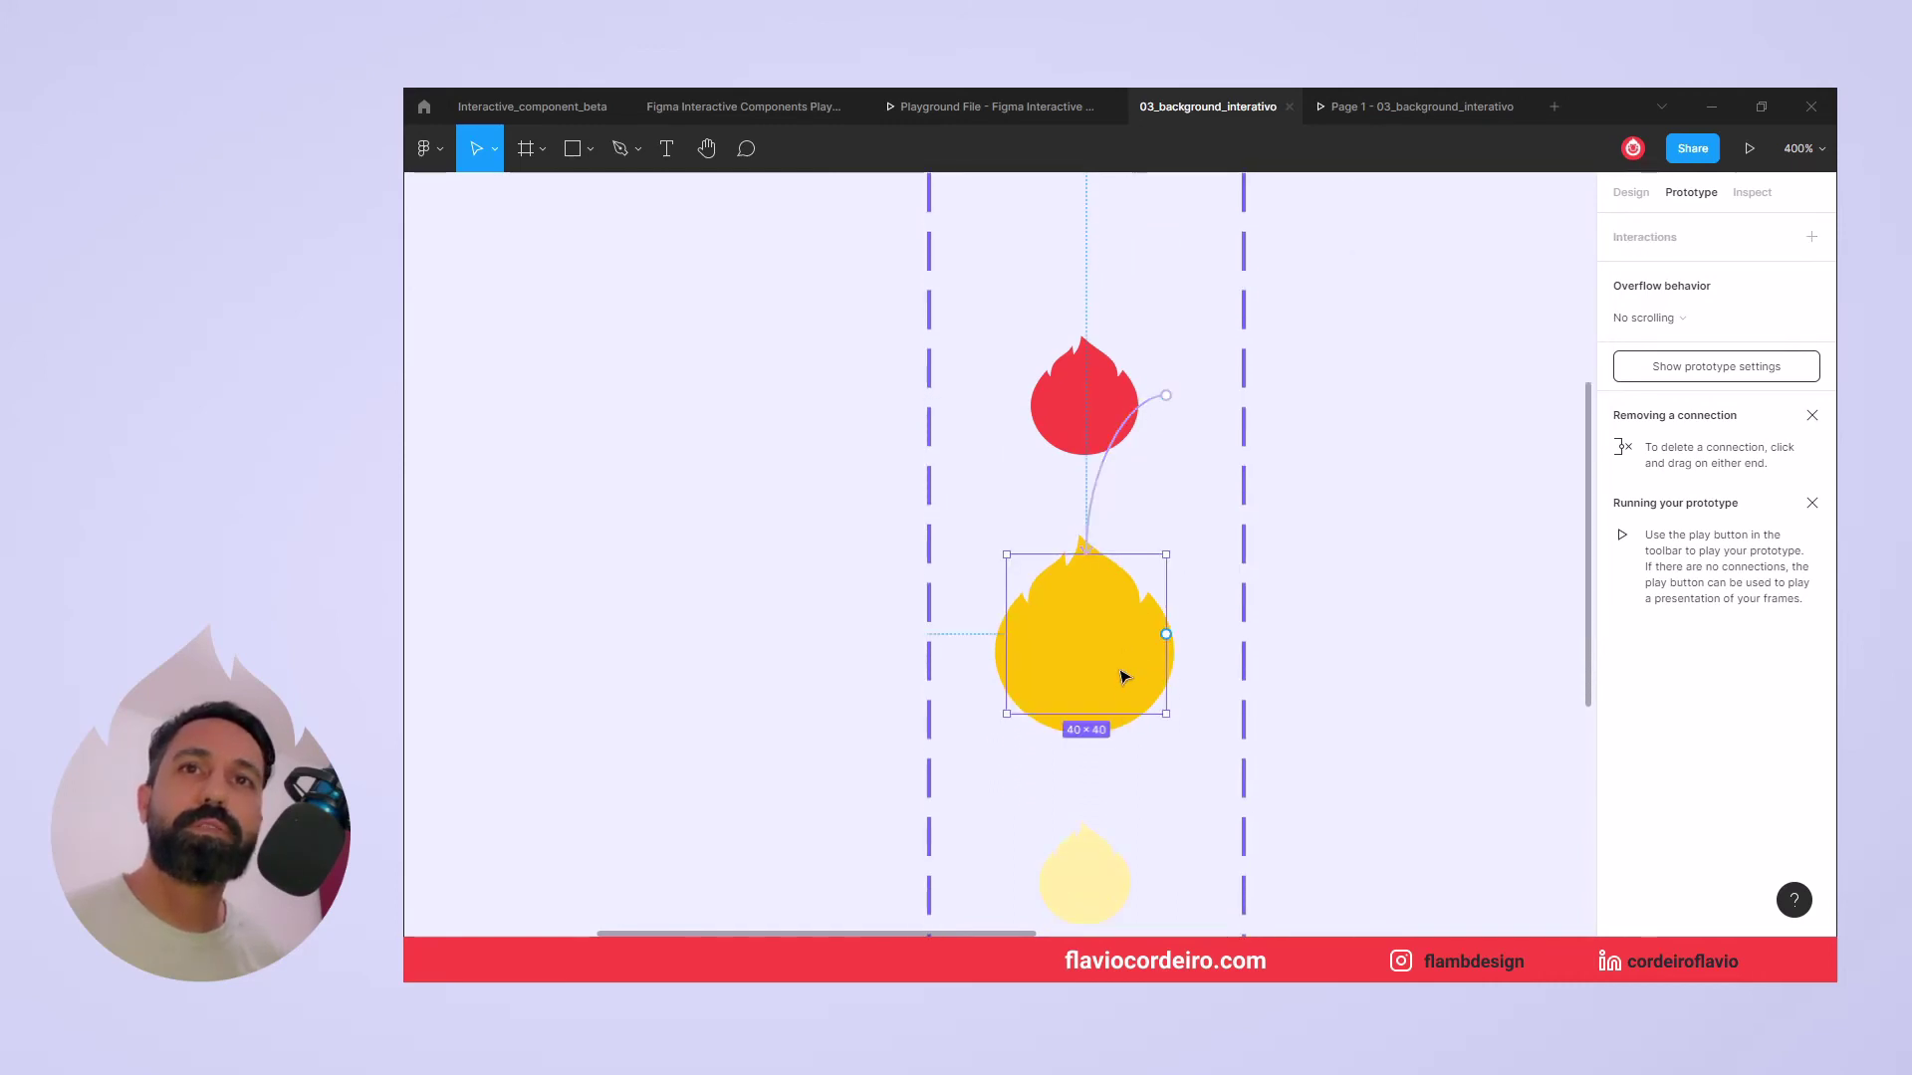
pyautogui.scroll(-3, 1145, 634)
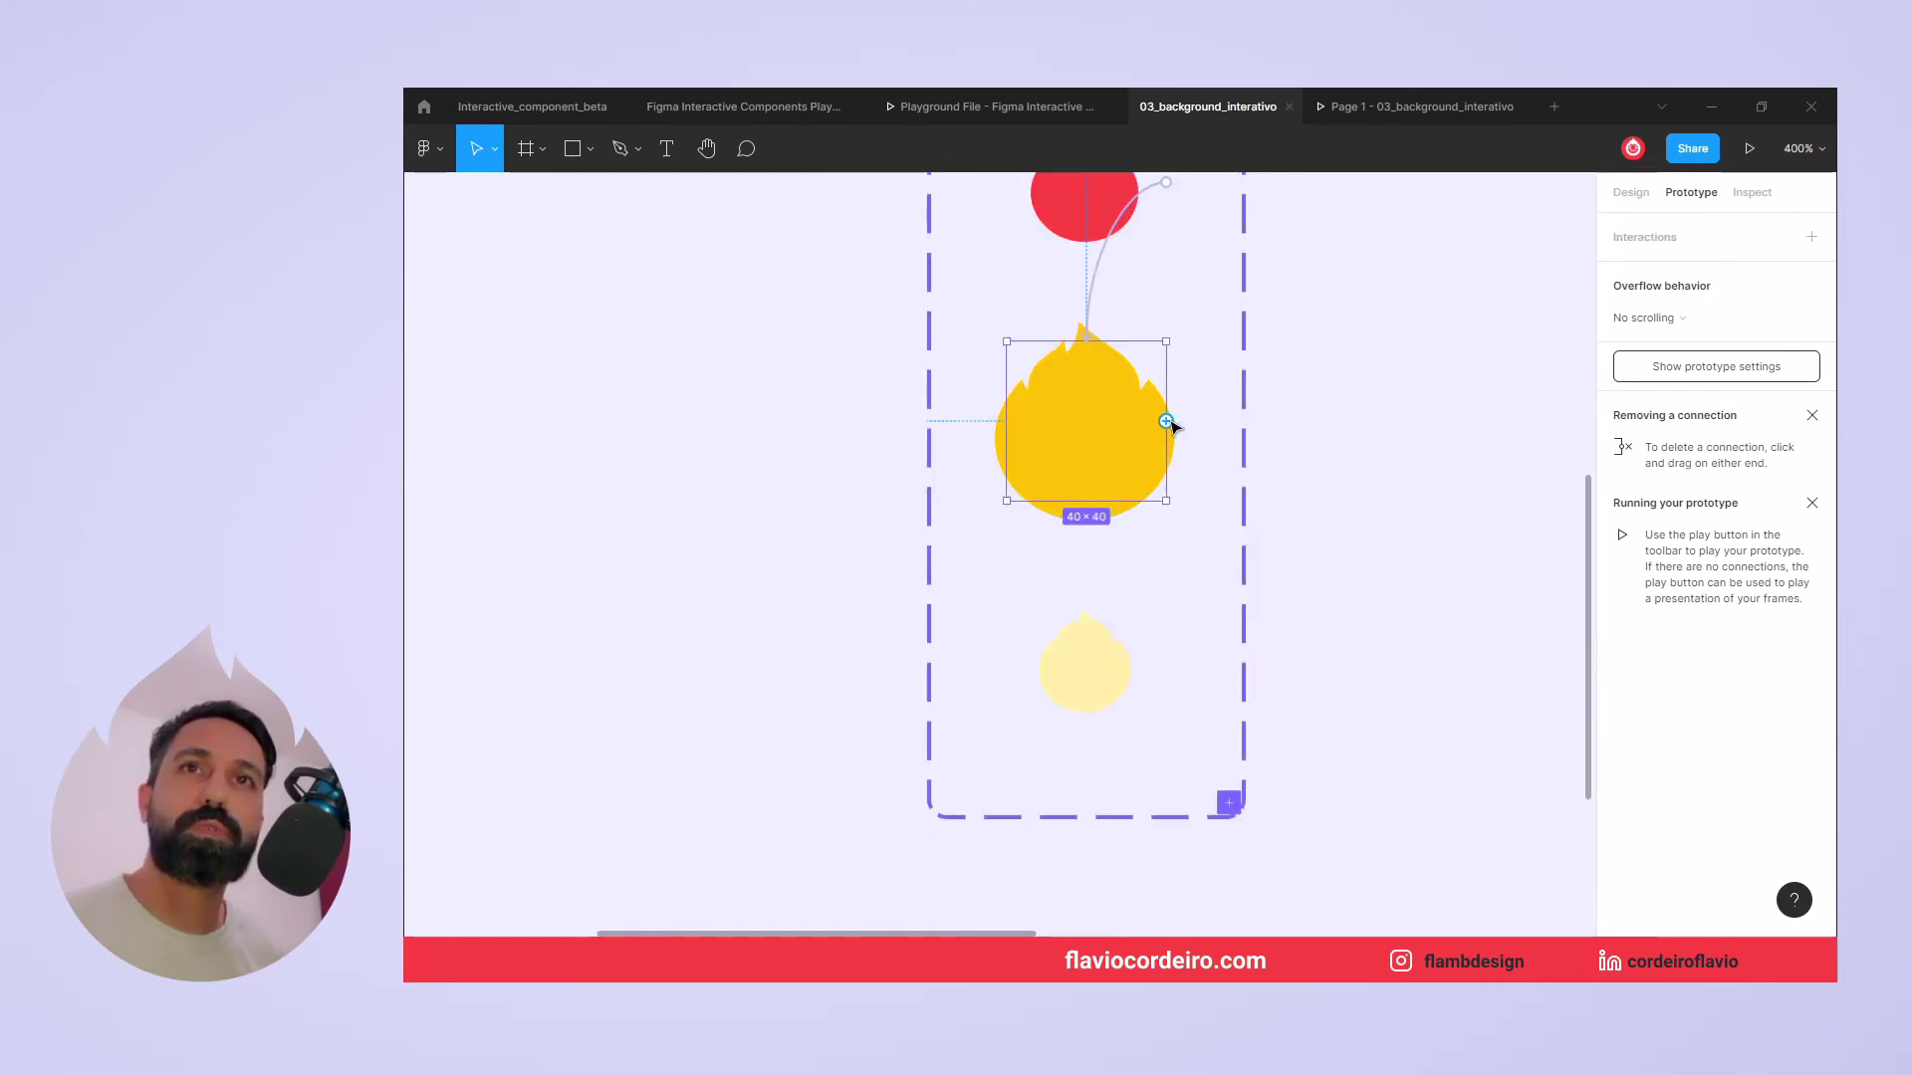
pyautogui.moveTo(1166, 422); pyautogui.dragTo(1103, 599)
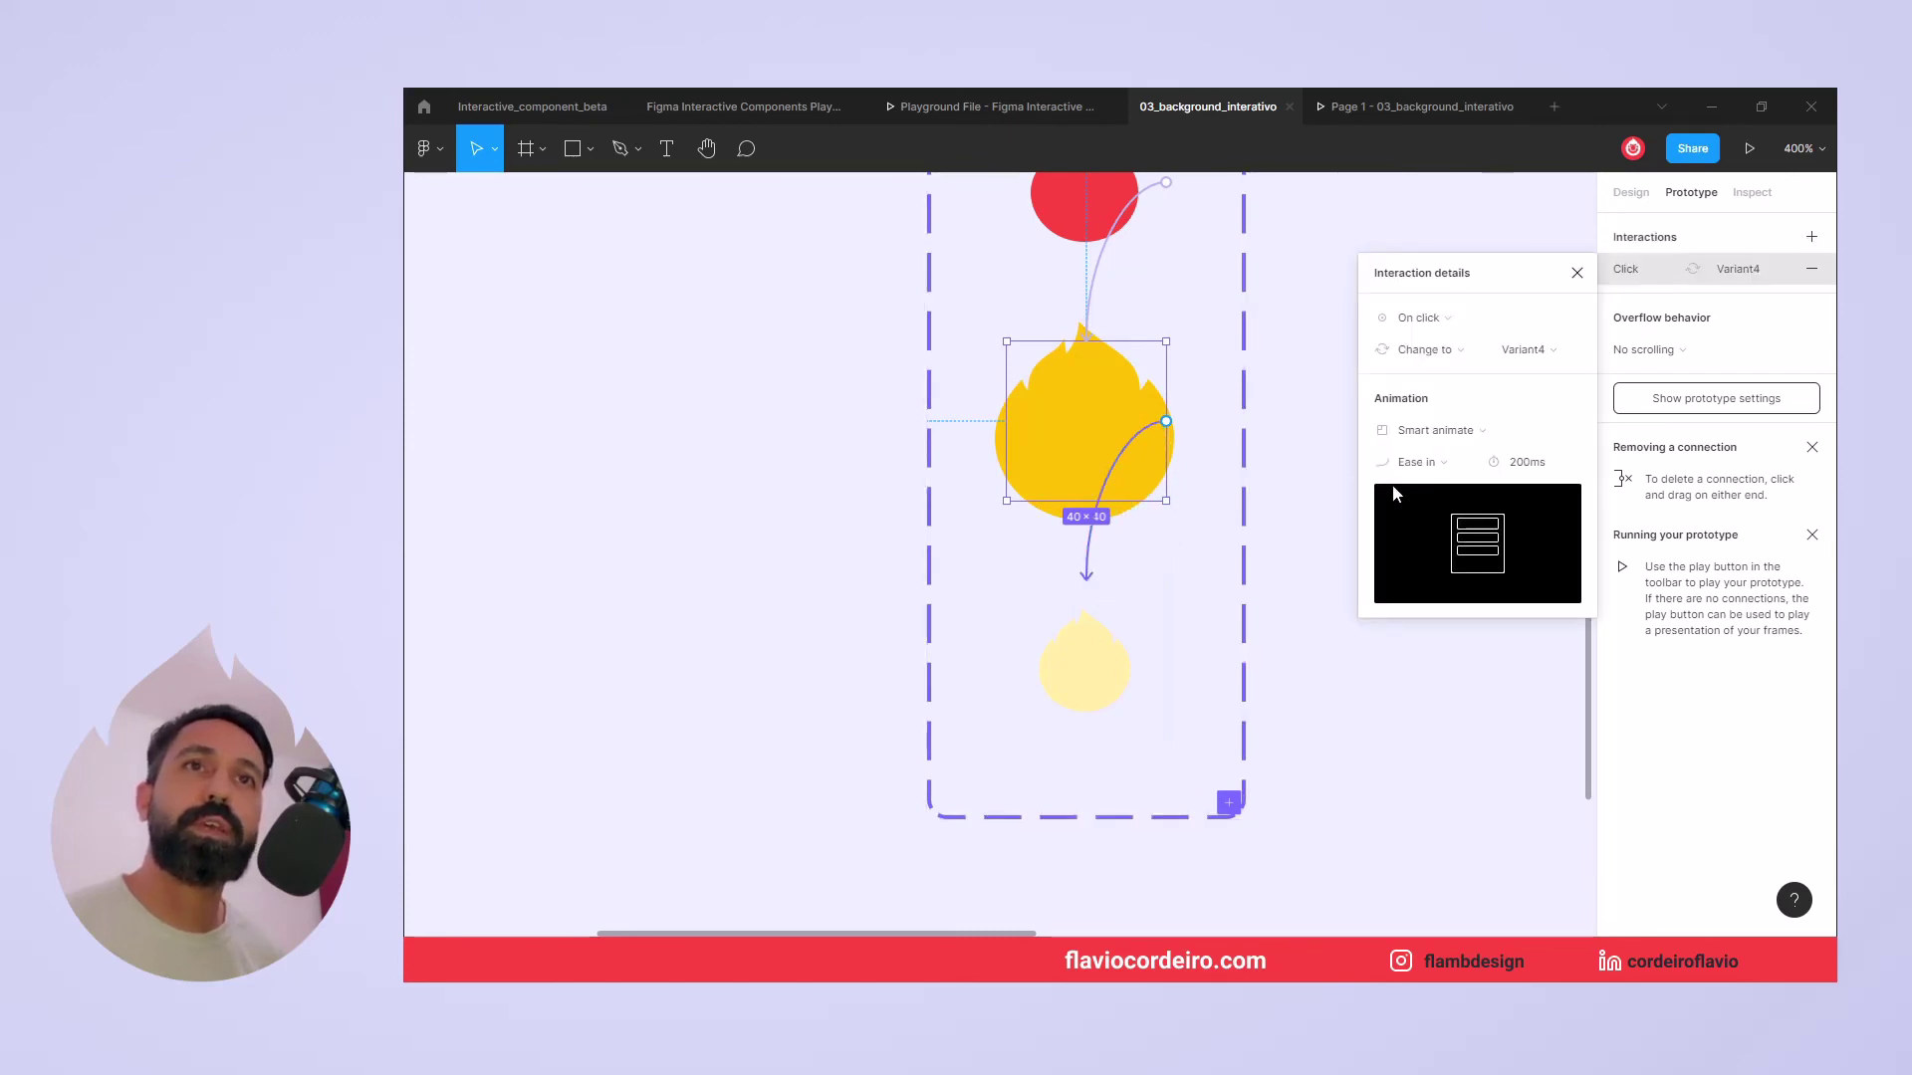
# Set the yellow flame's trigger to After delay 1ms with Ease out easing.
pyautogui.click(1418, 318)
pyautogui.click(1418, 565)
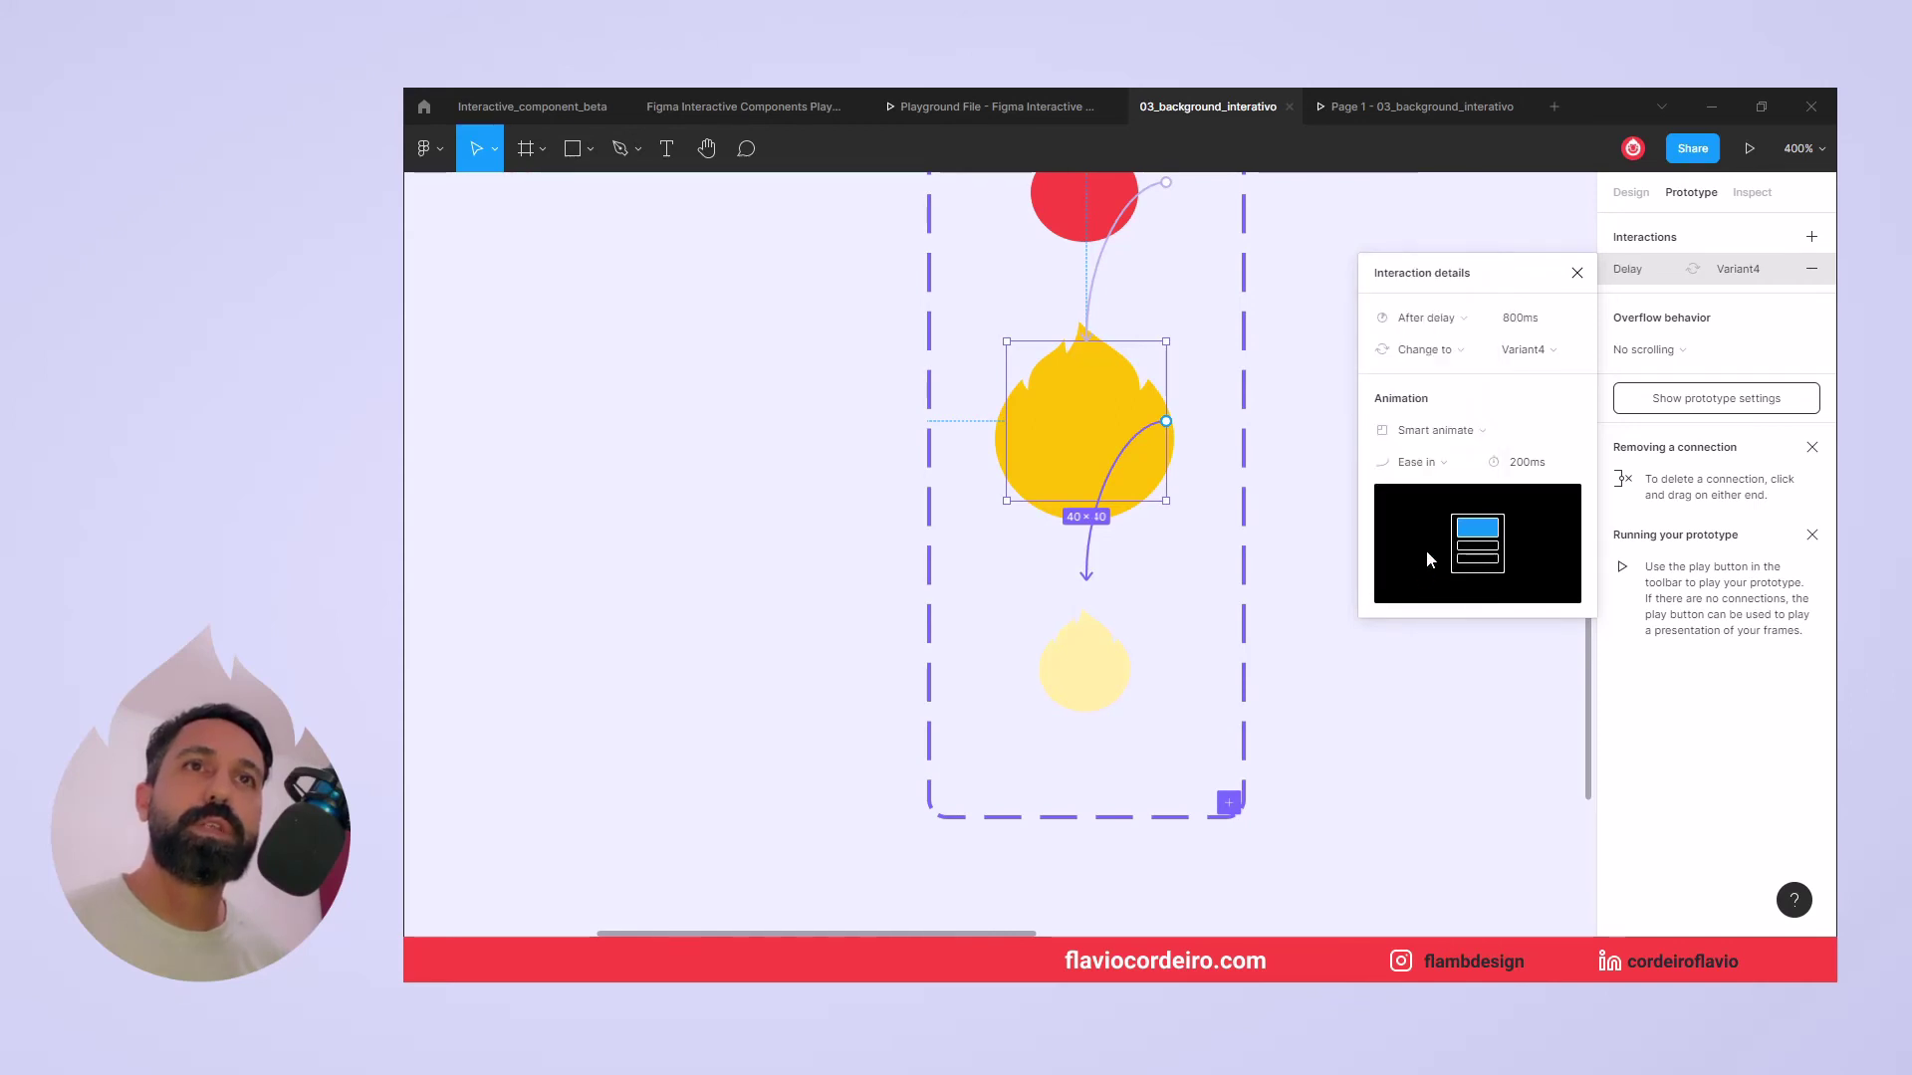
pyautogui.click(1522, 329)
pyautogui.write('1')
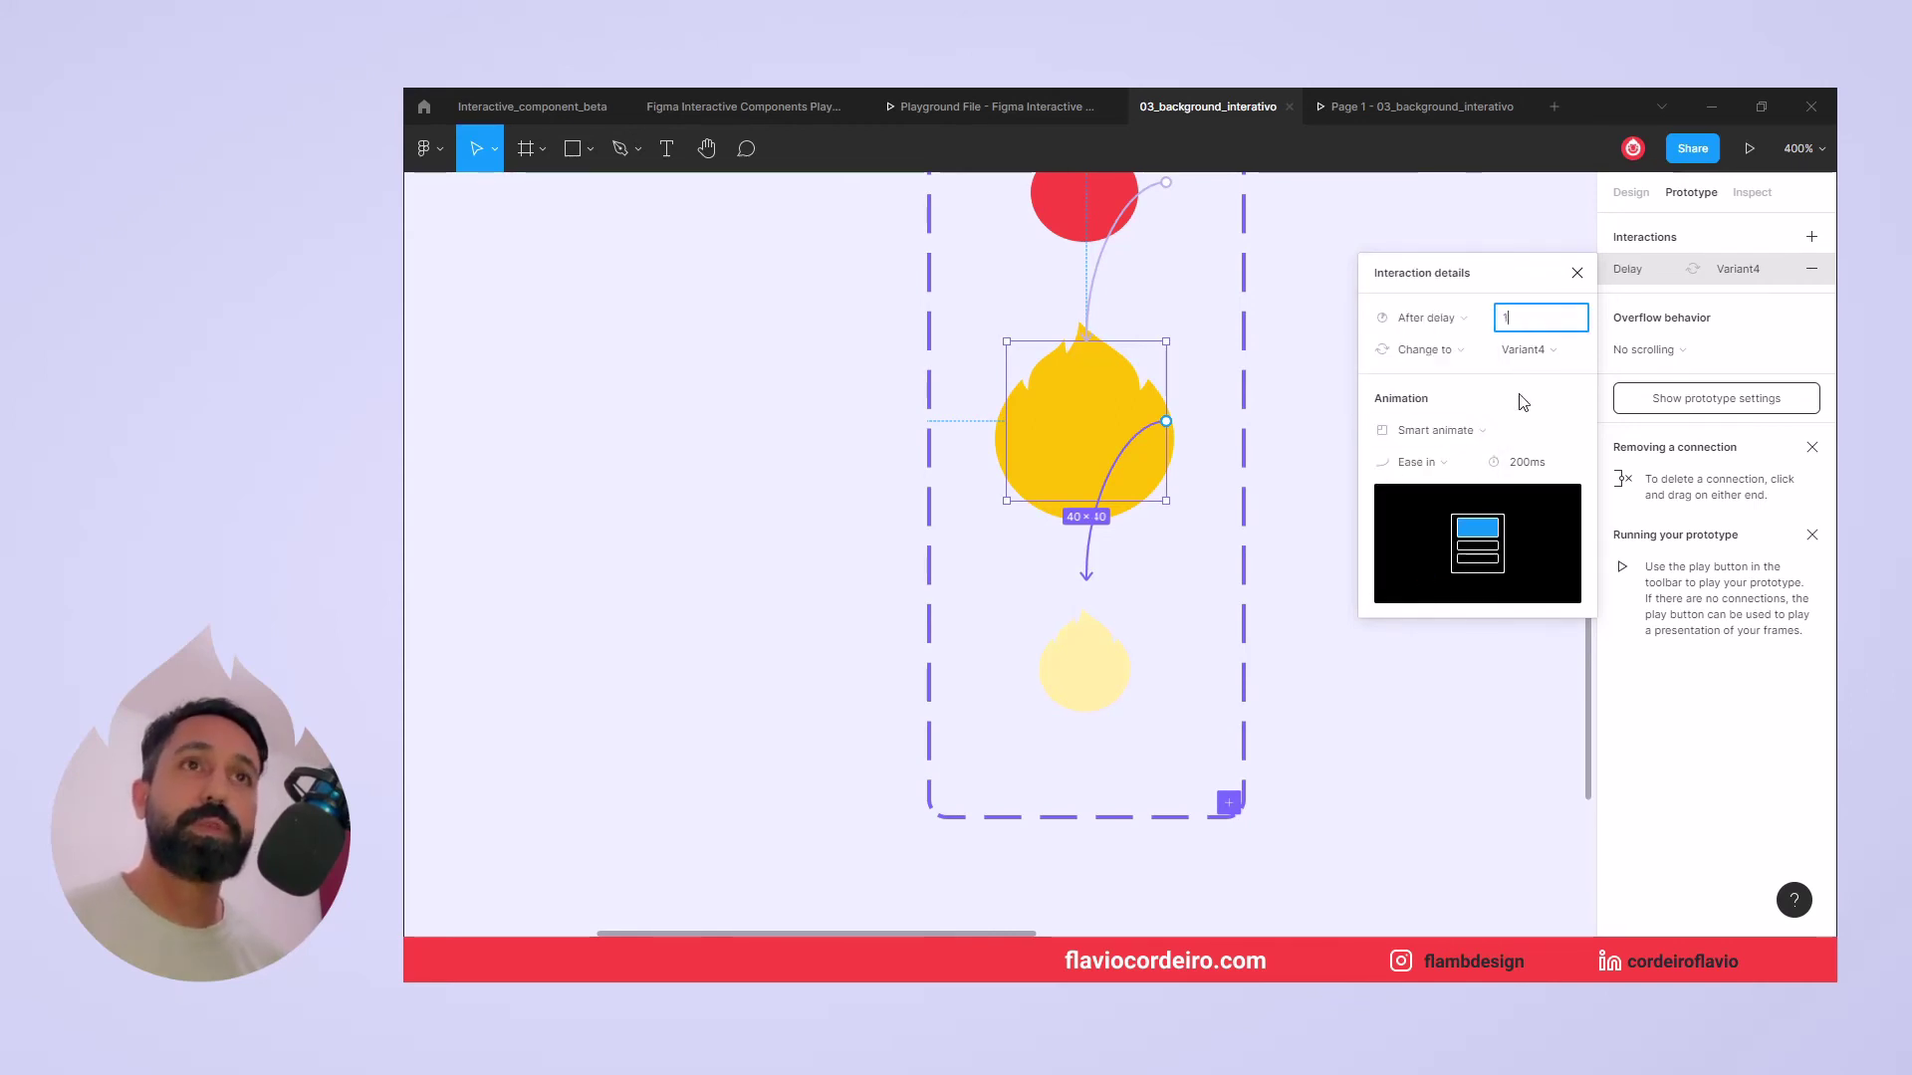
pyautogui.press('Return')
pyautogui.click(1426, 475)
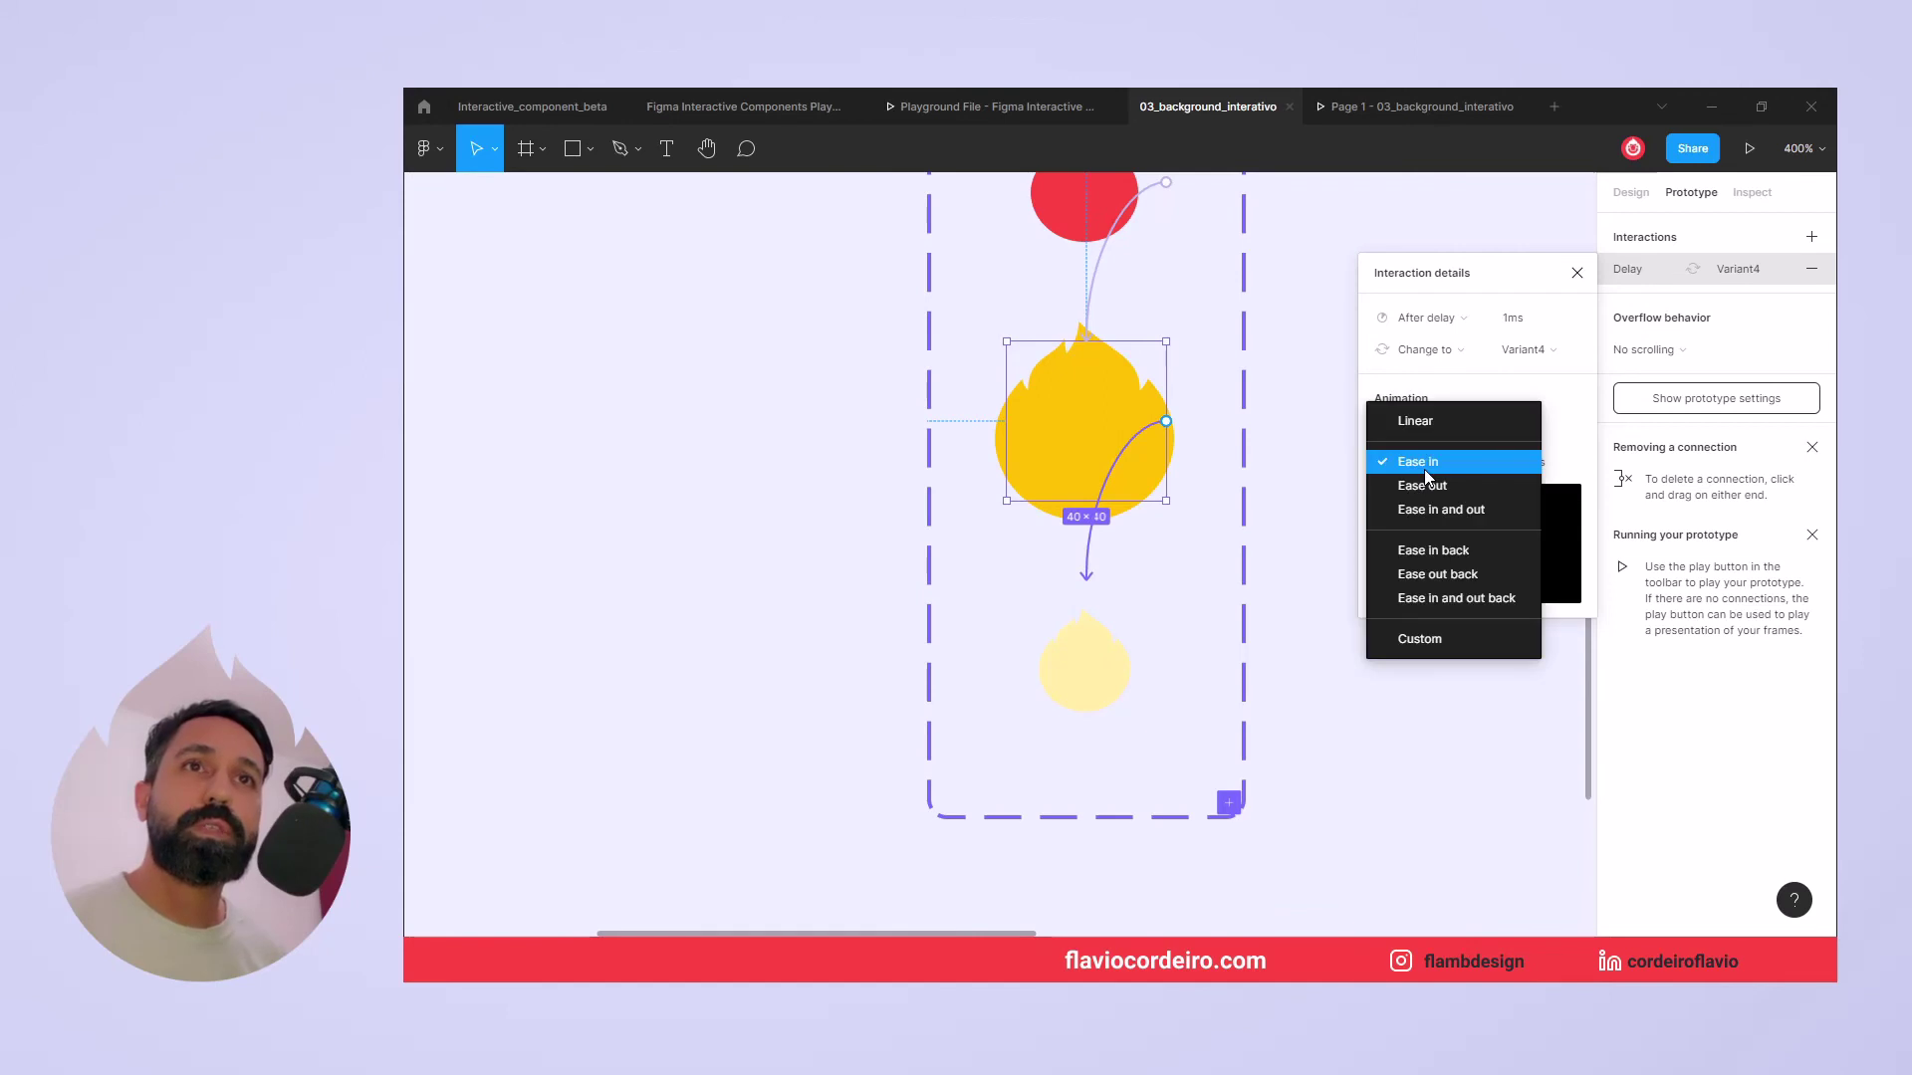
pyautogui.click(1424, 488)
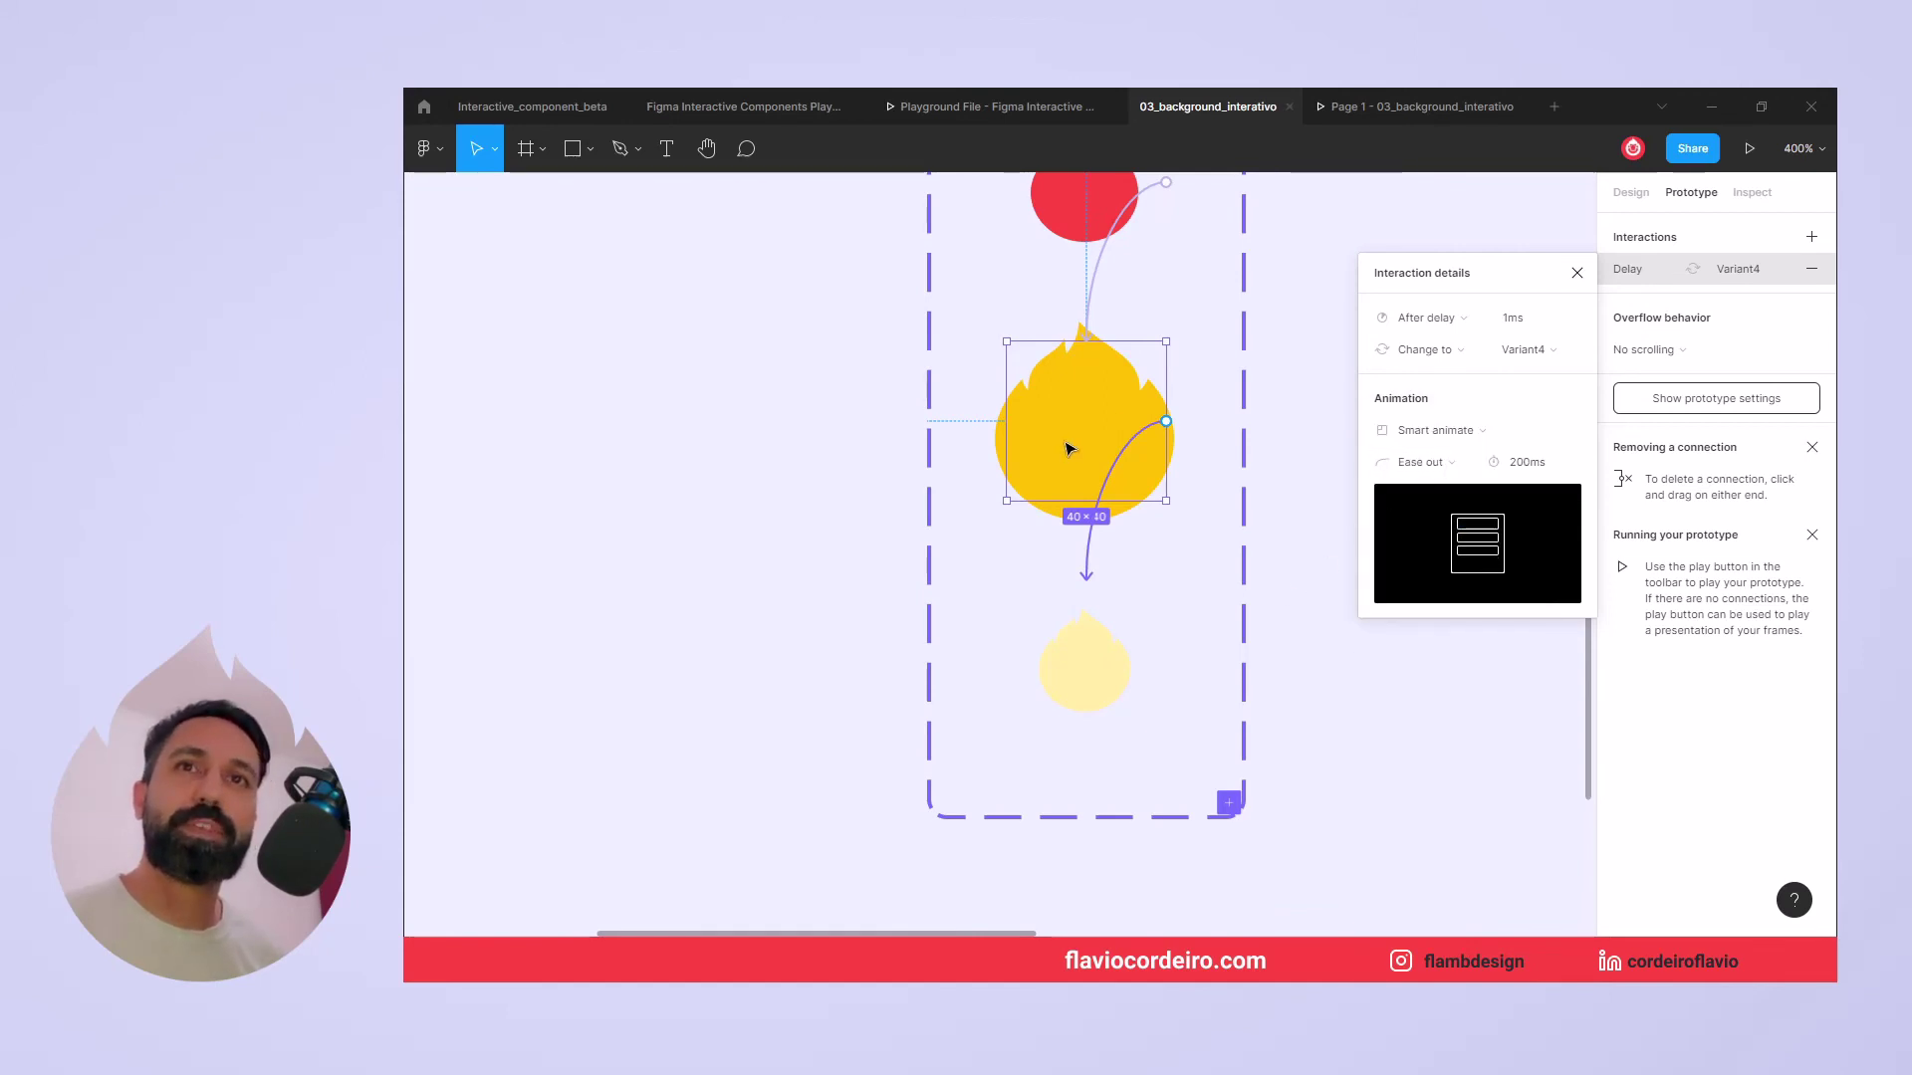
pyautogui.click(1102, 676)
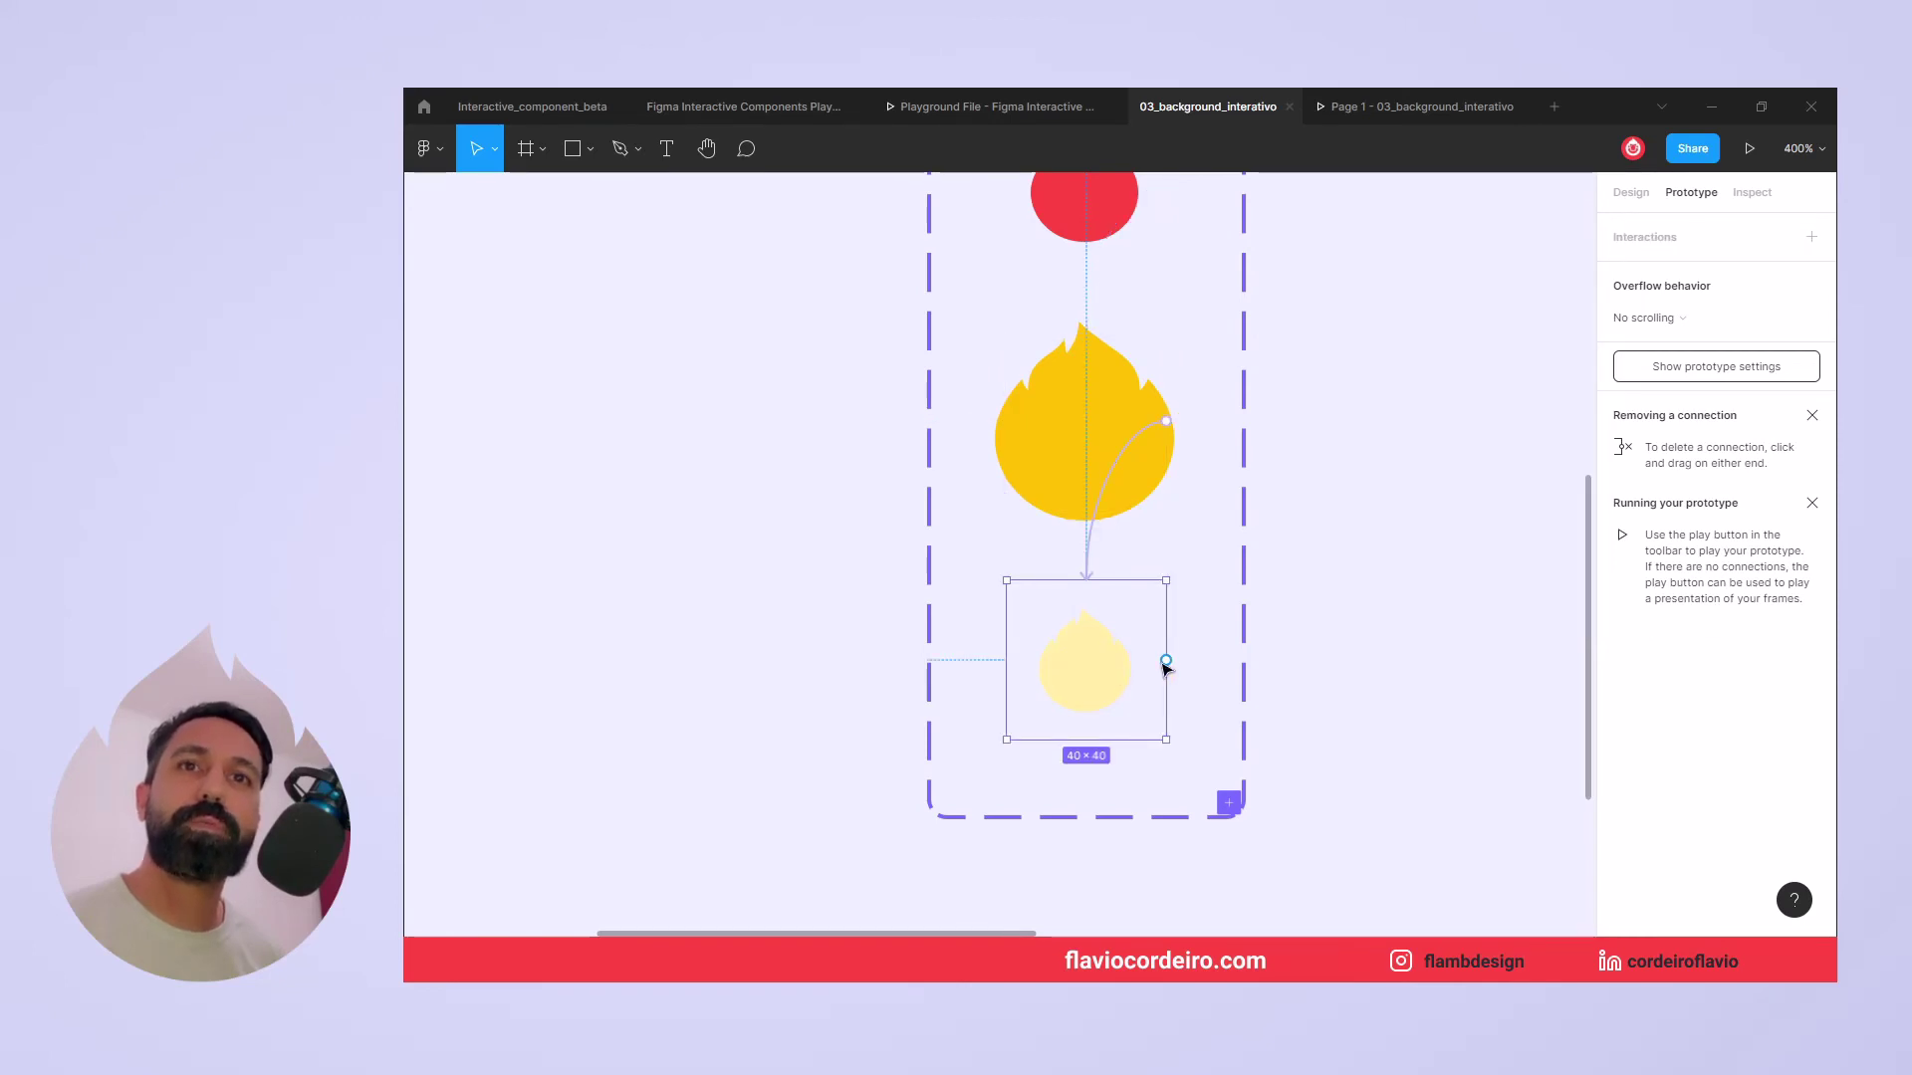
# Connect the pale flame variant's prototype noodle back to the Default variant.
pyautogui.moveTo(1167, 660); pyautogui.dragTo(1176, 219)
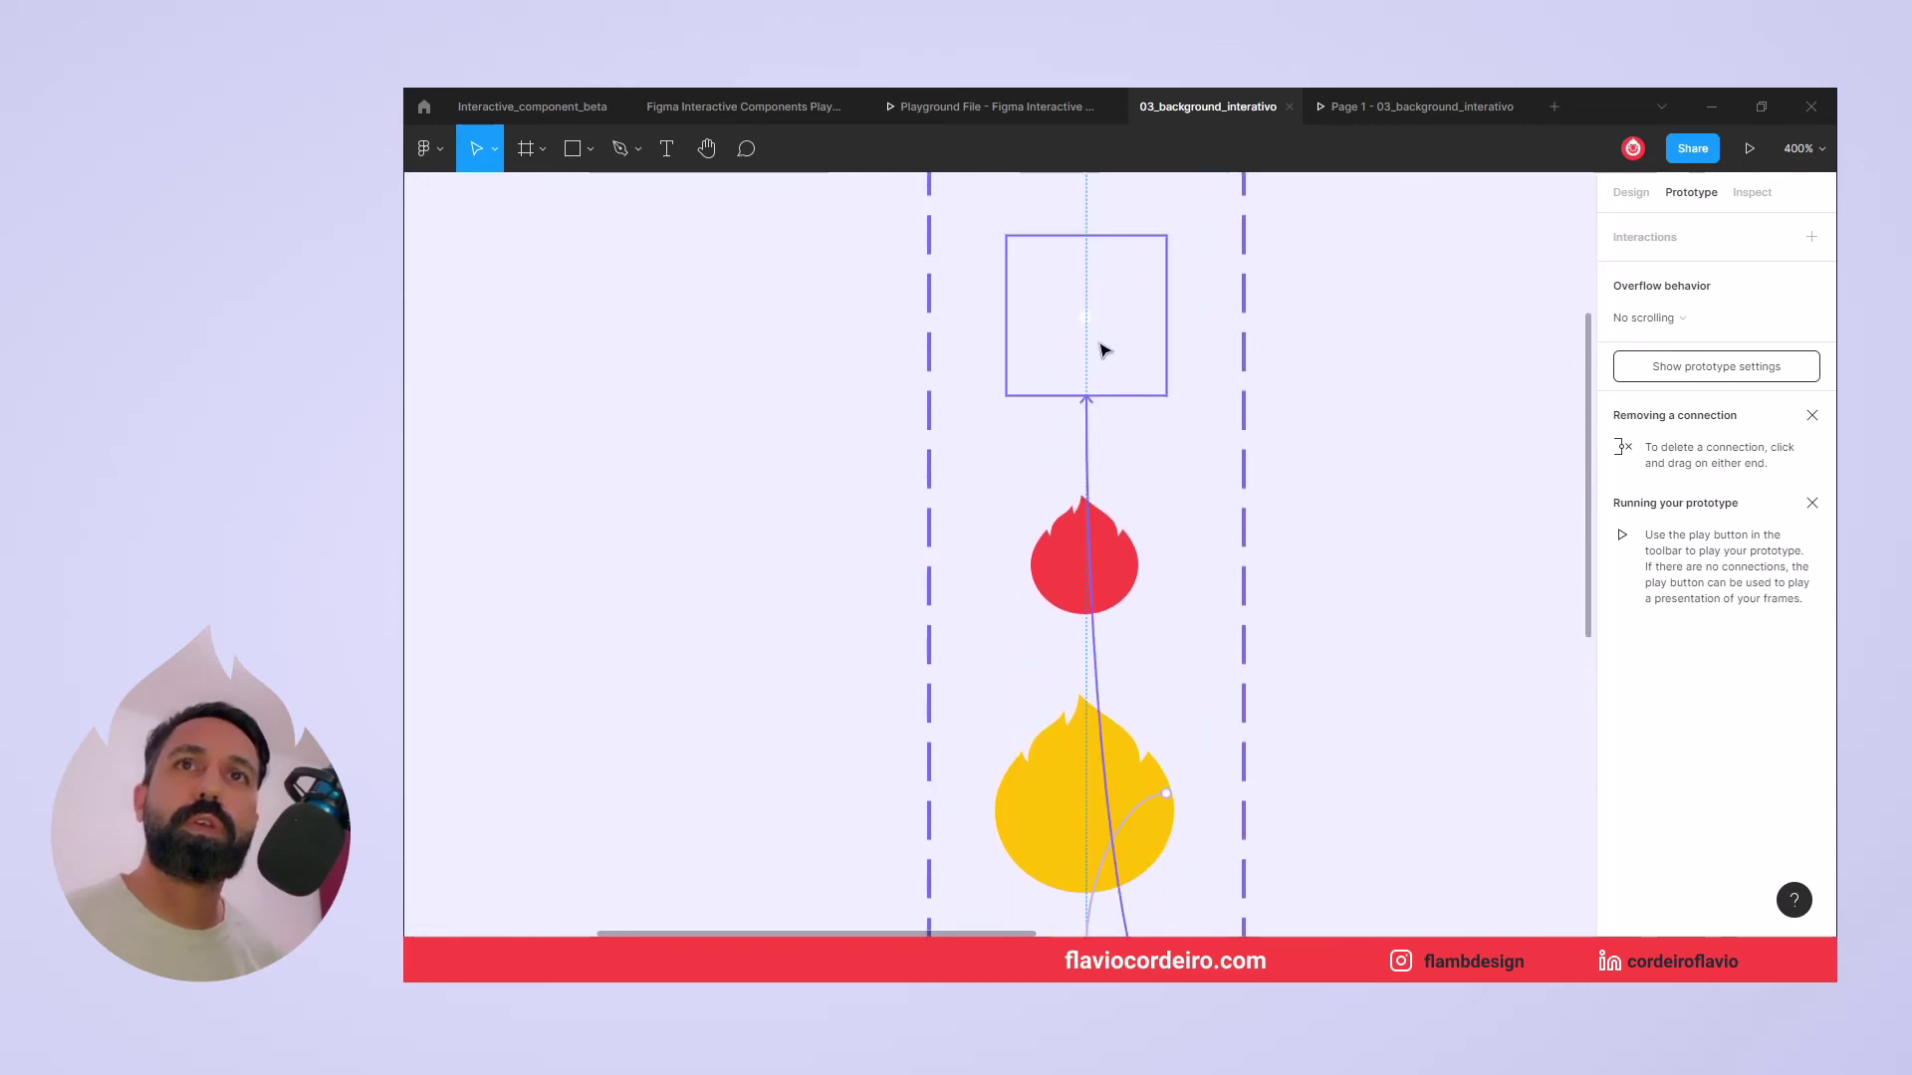
pyautogui.moveTo(1176, 219); pyautogui.dragTo(1101, 332)
pyautogui.scroll(-3, 1155, 478)
pyautogui.scroll(-1, 1167, 498)
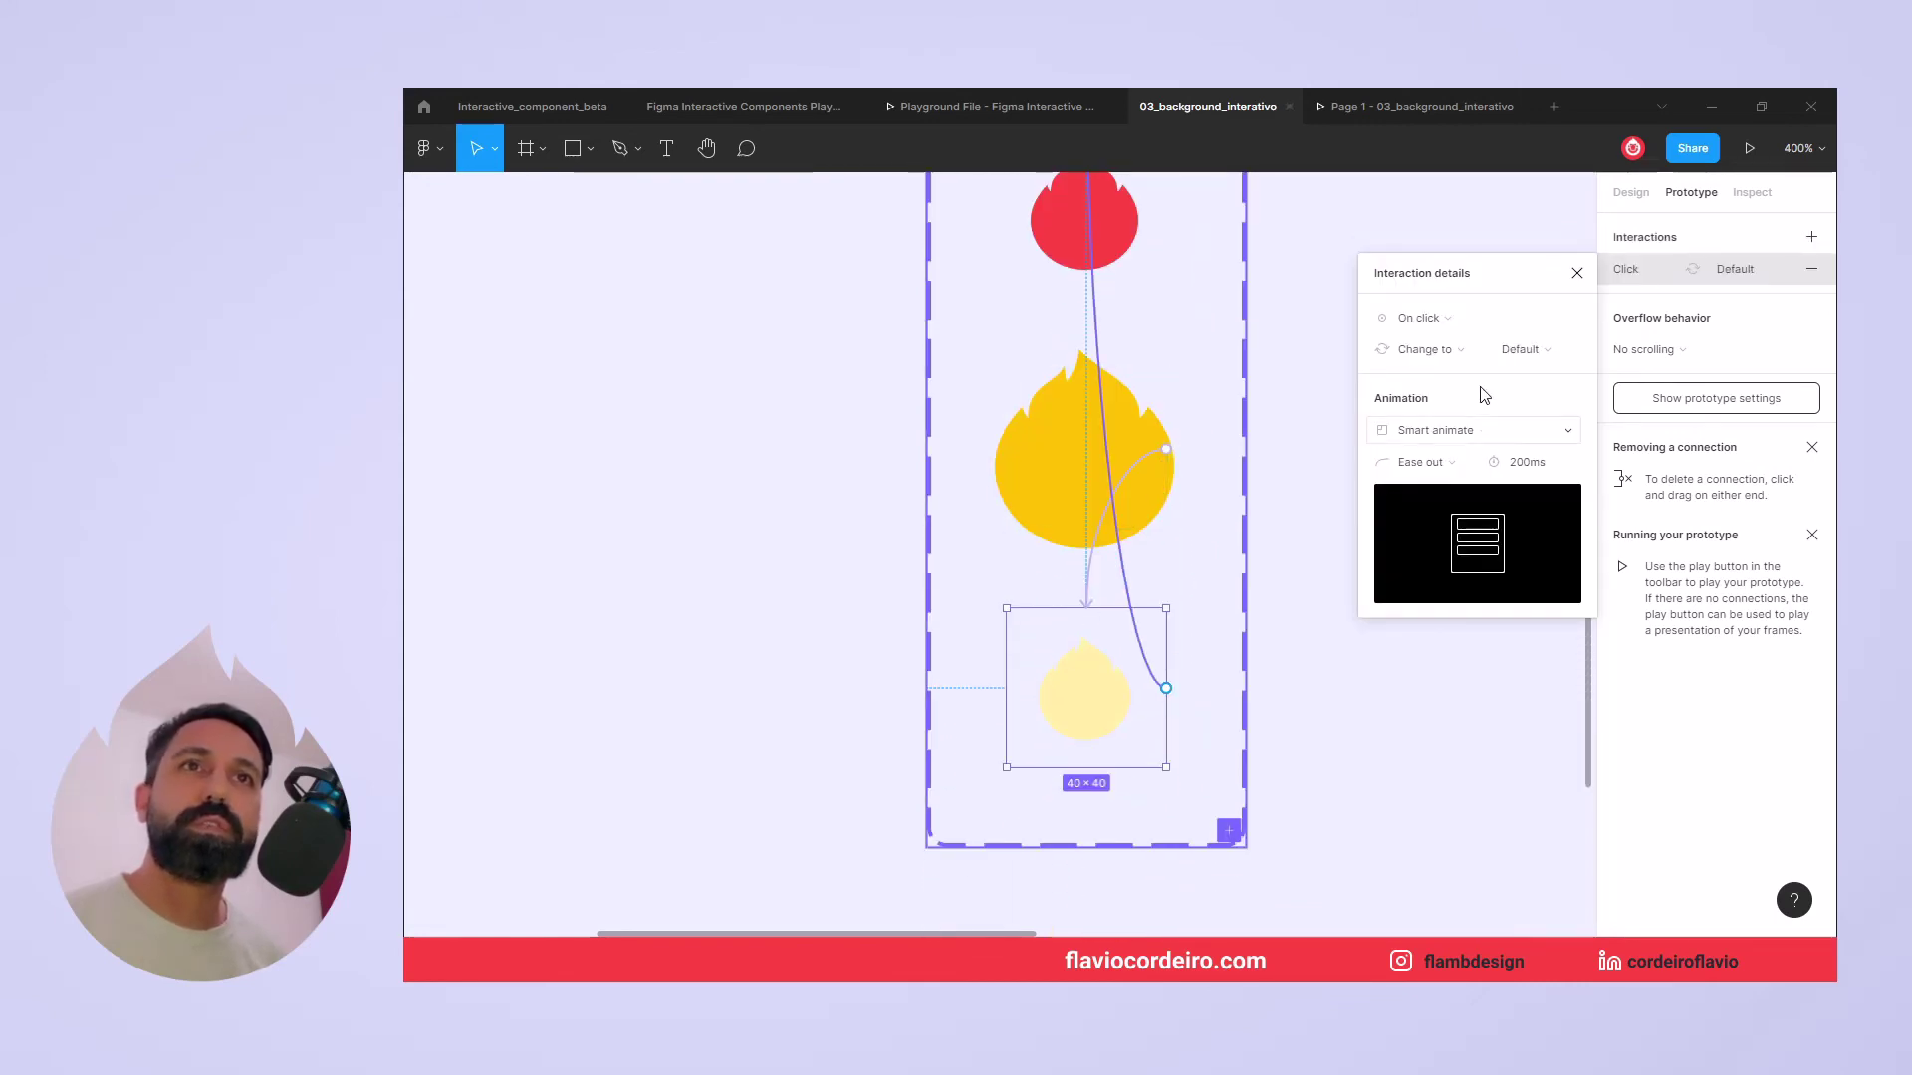
# Set the pale flame's trigger to After delay 1ms with an Instant transition.
pyautogui.click(1438, 319)
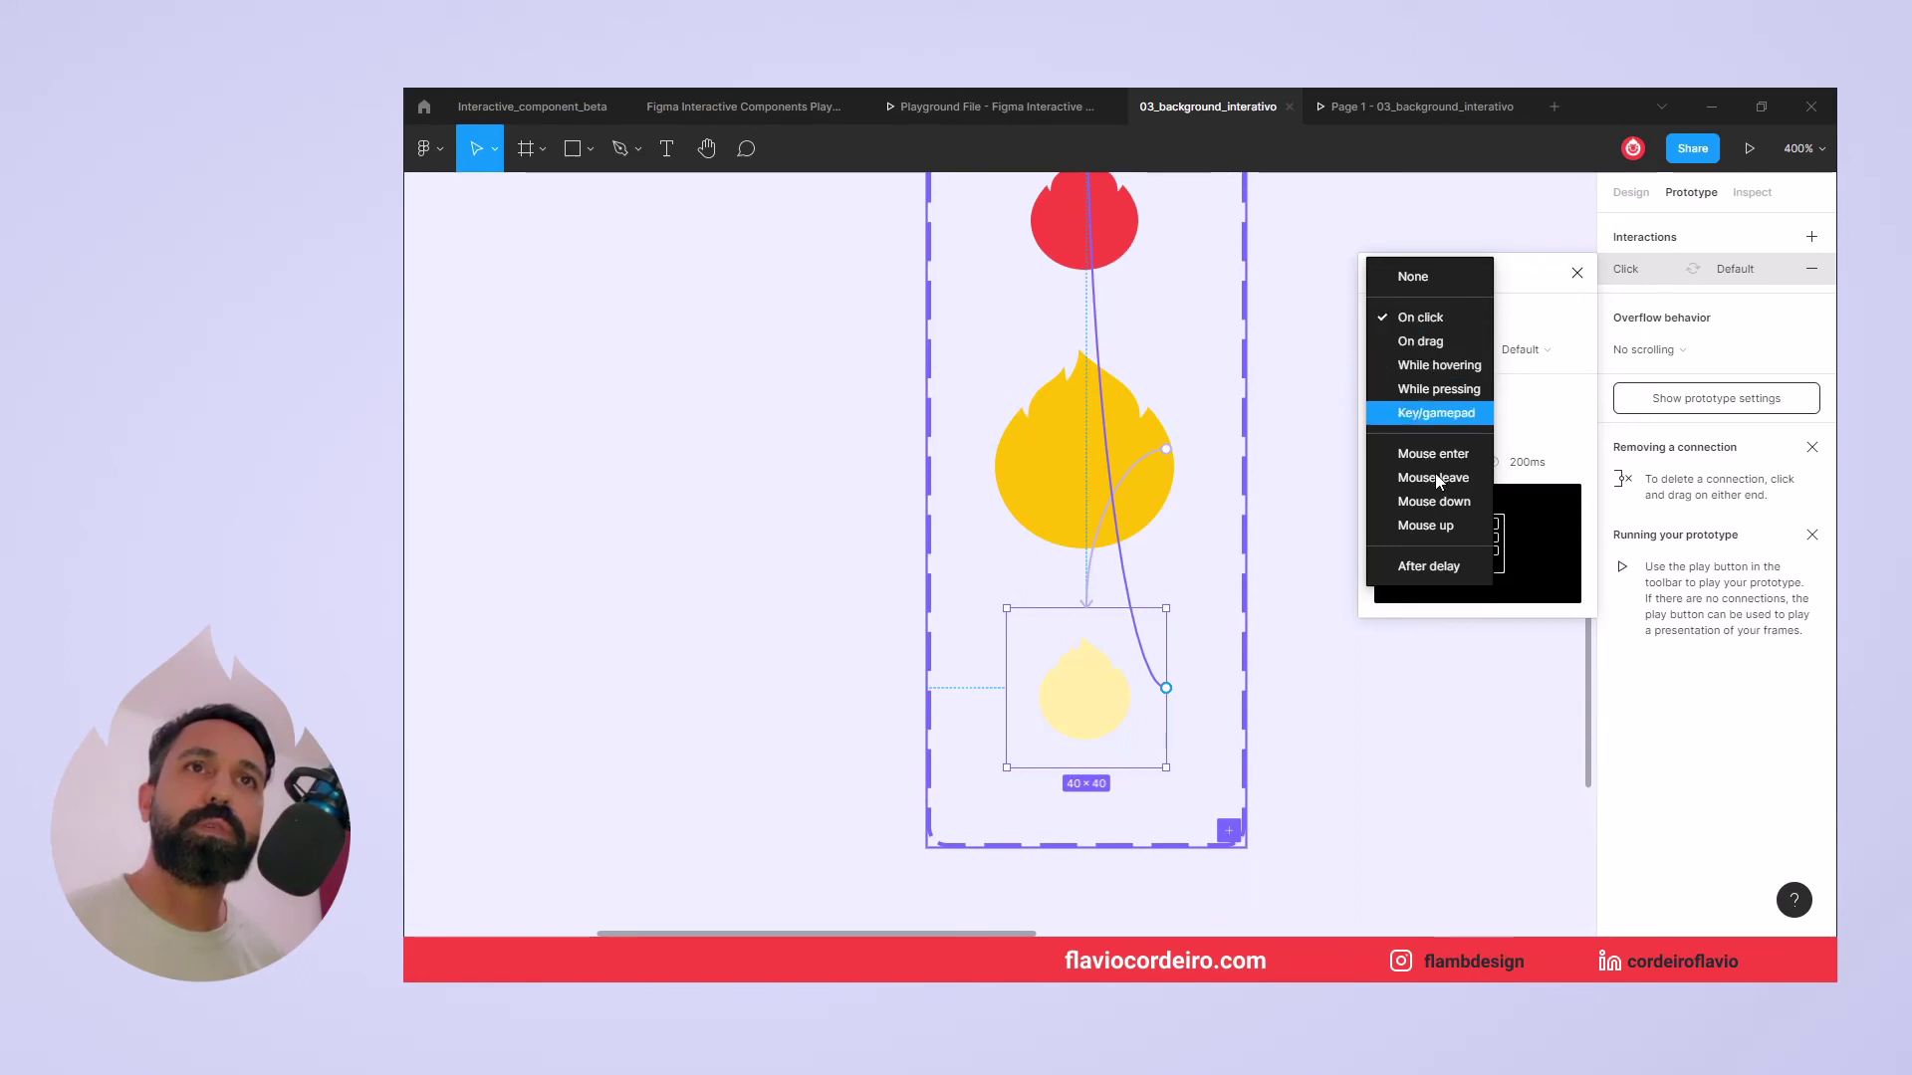
pyautogui.click(1444, 566)
pyautogui.click(1535, 319)
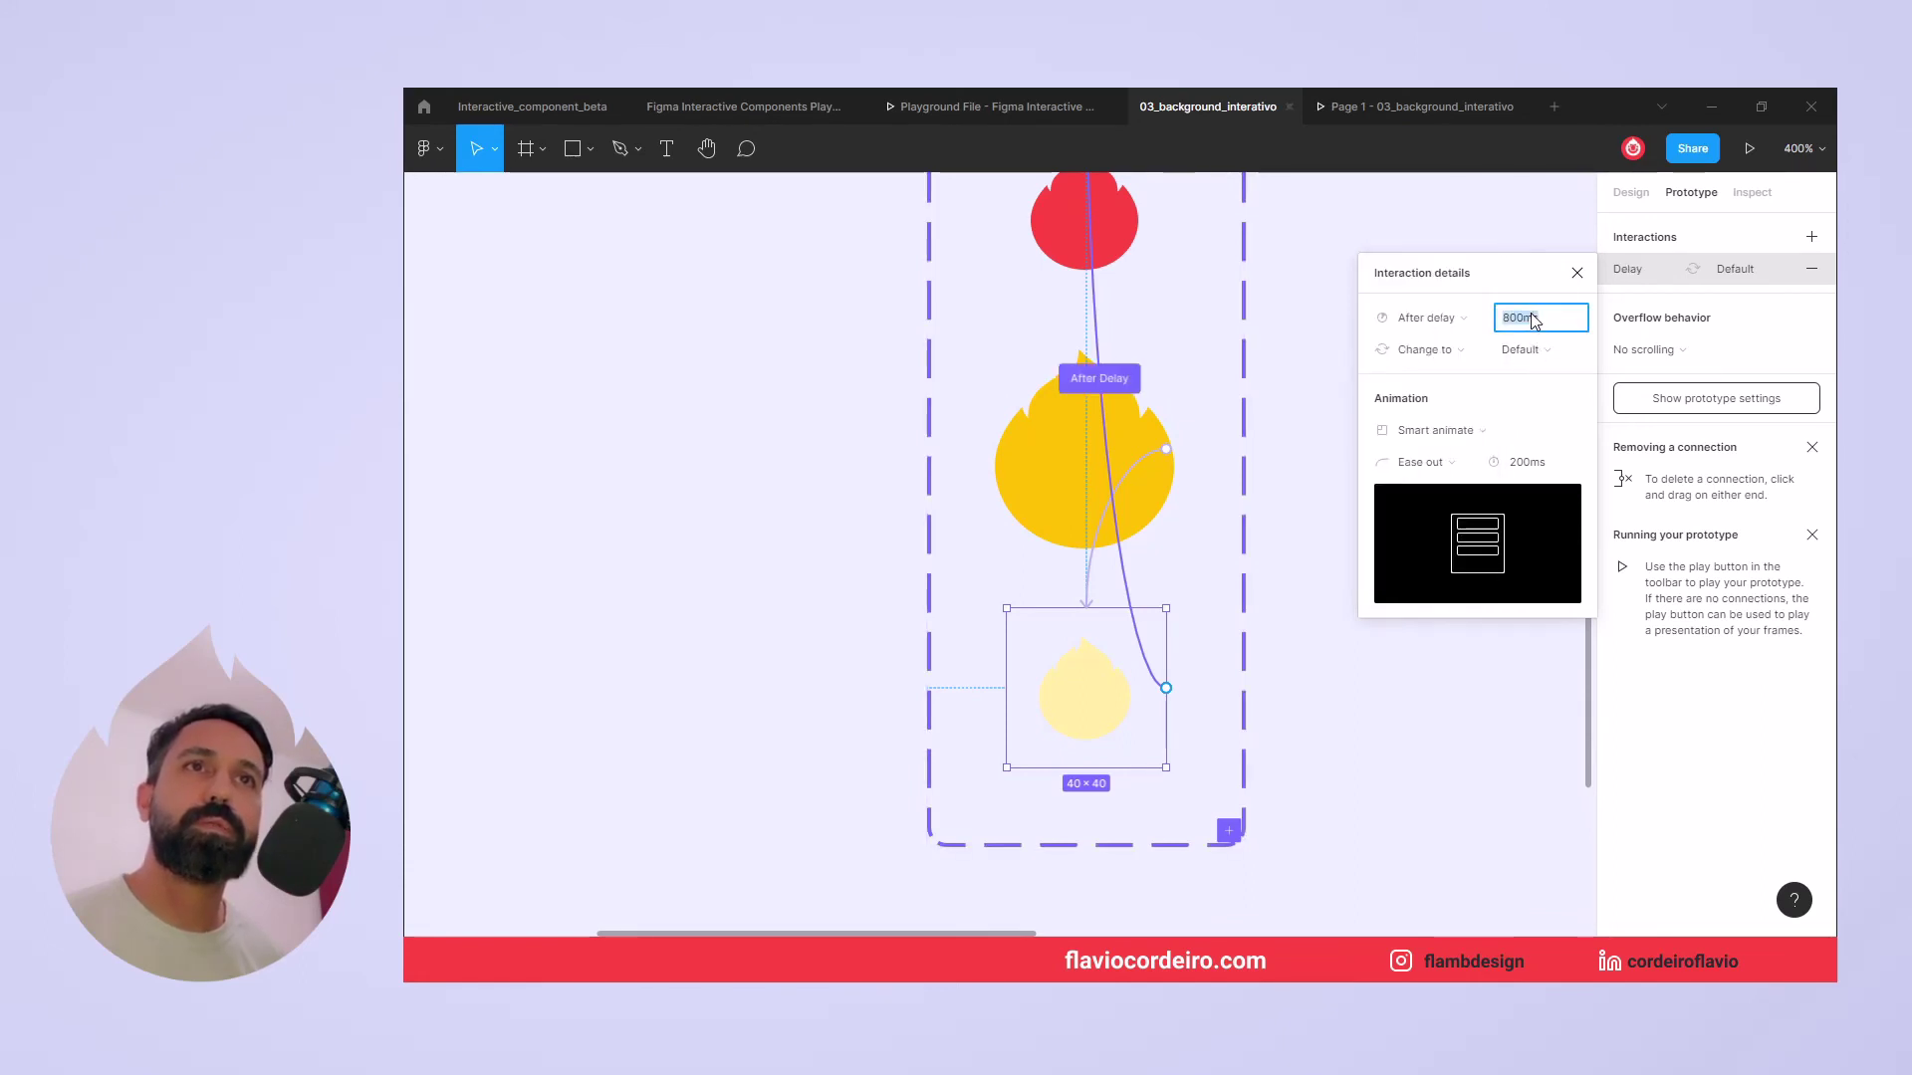
pyautogui.write('1')
pyautogui.press('Return')
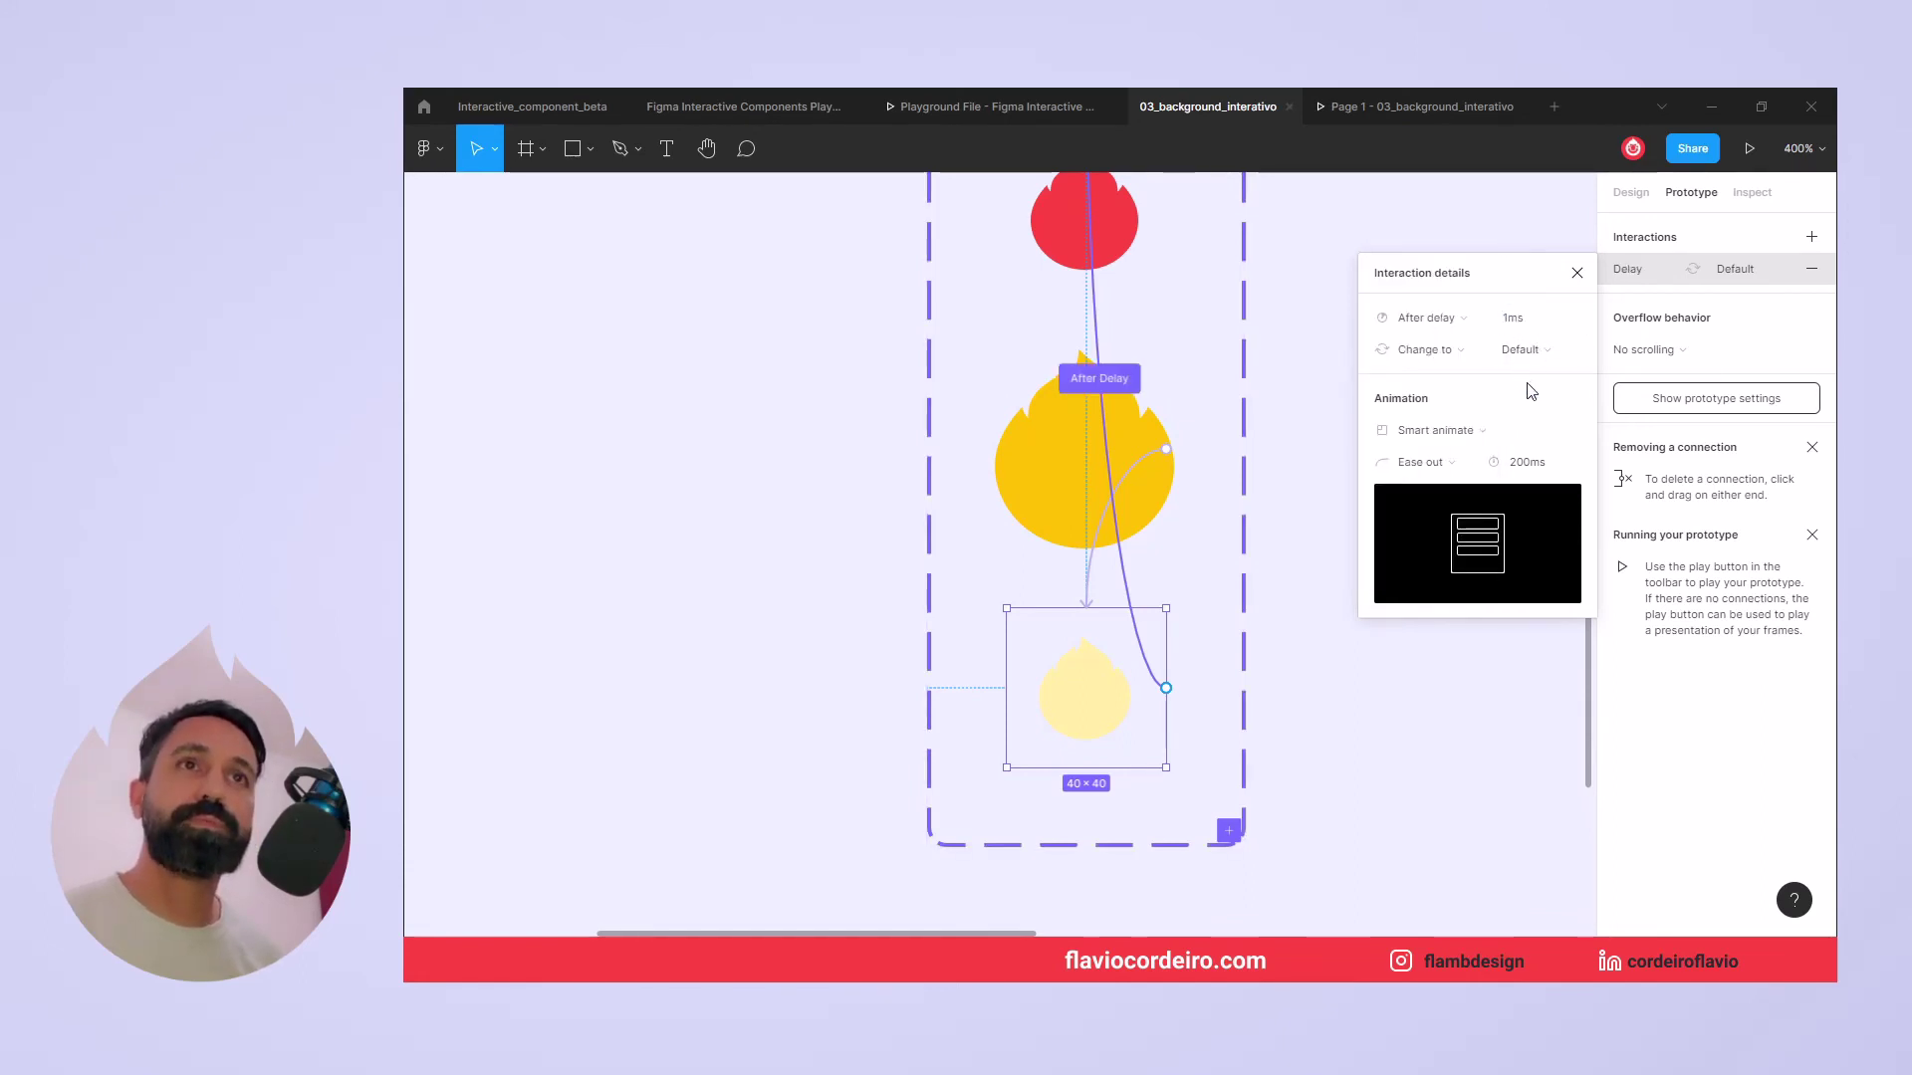
pyautogui.click(1482, 438)
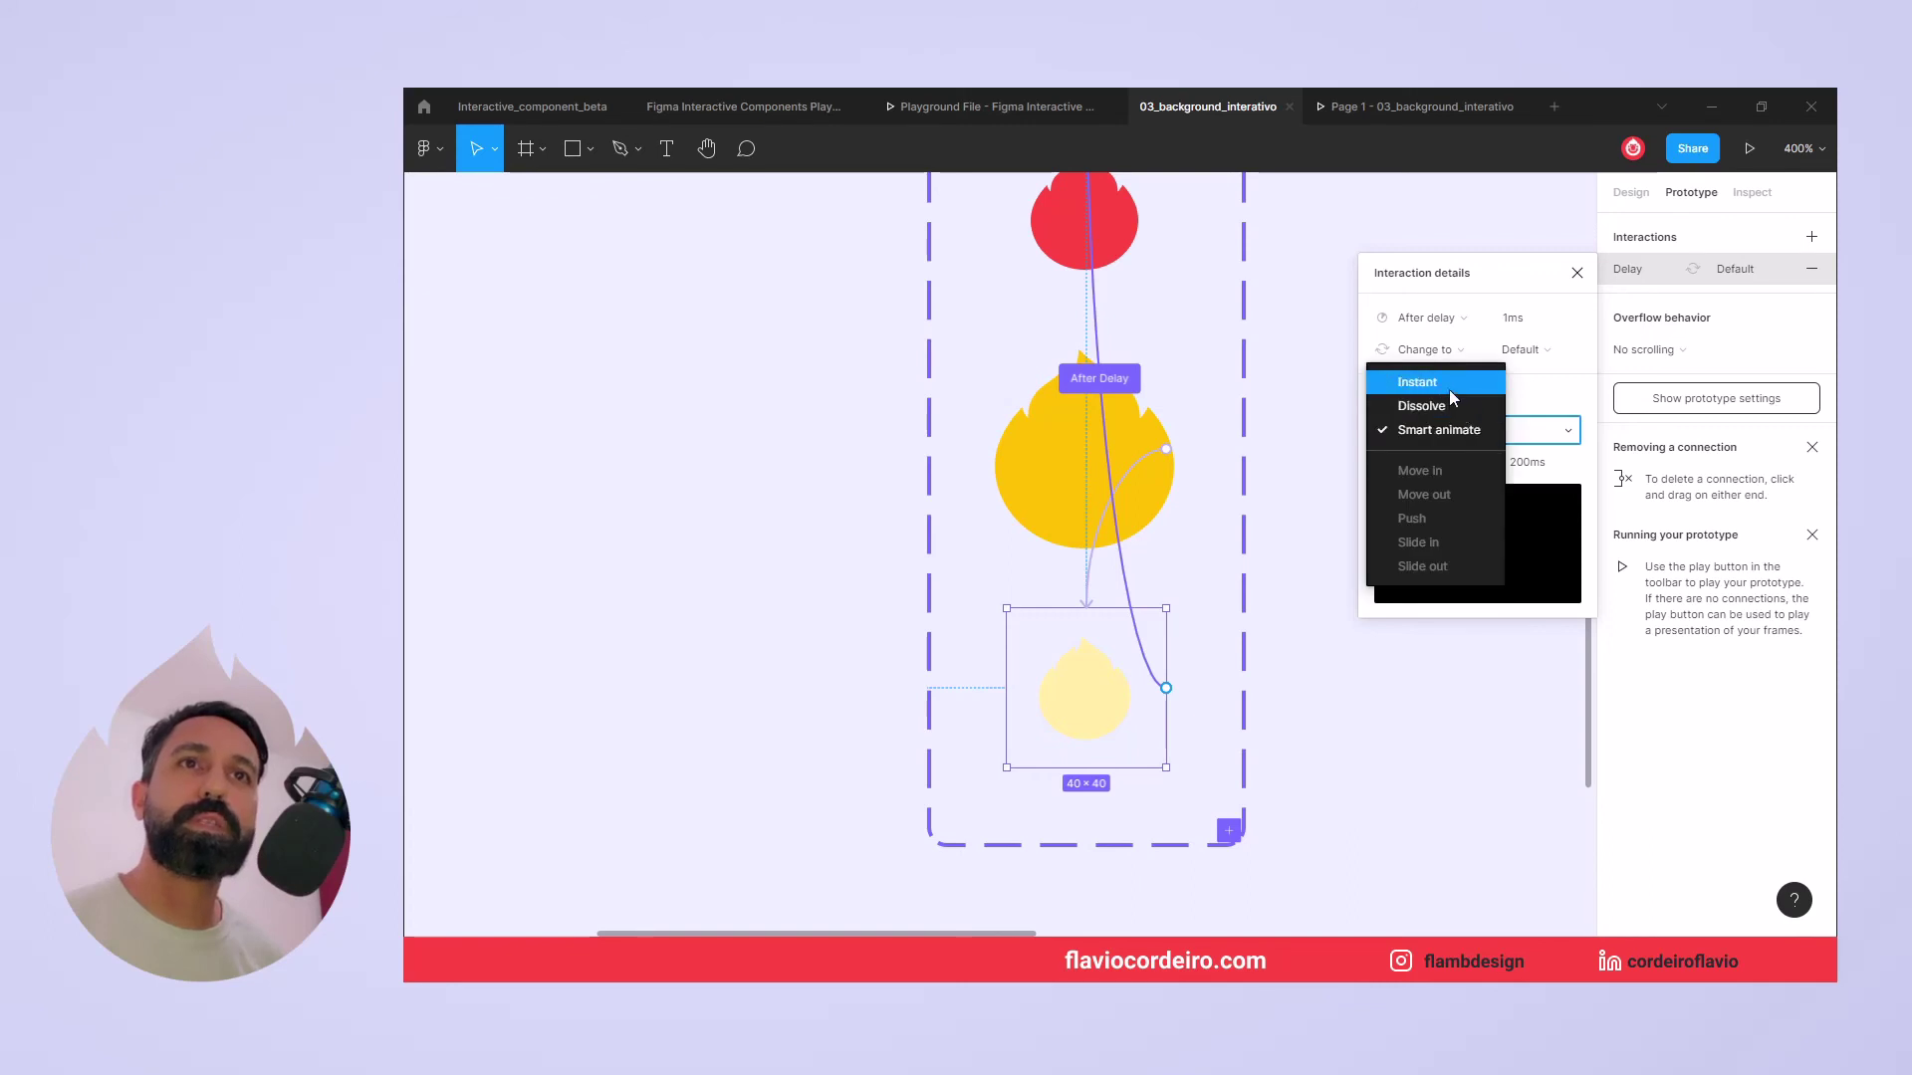
pyautogui.click(1448, 390)
# Recentre the canvas on the flames and show the local components assets.
pyautogui.scroll(4, 1349, 618)
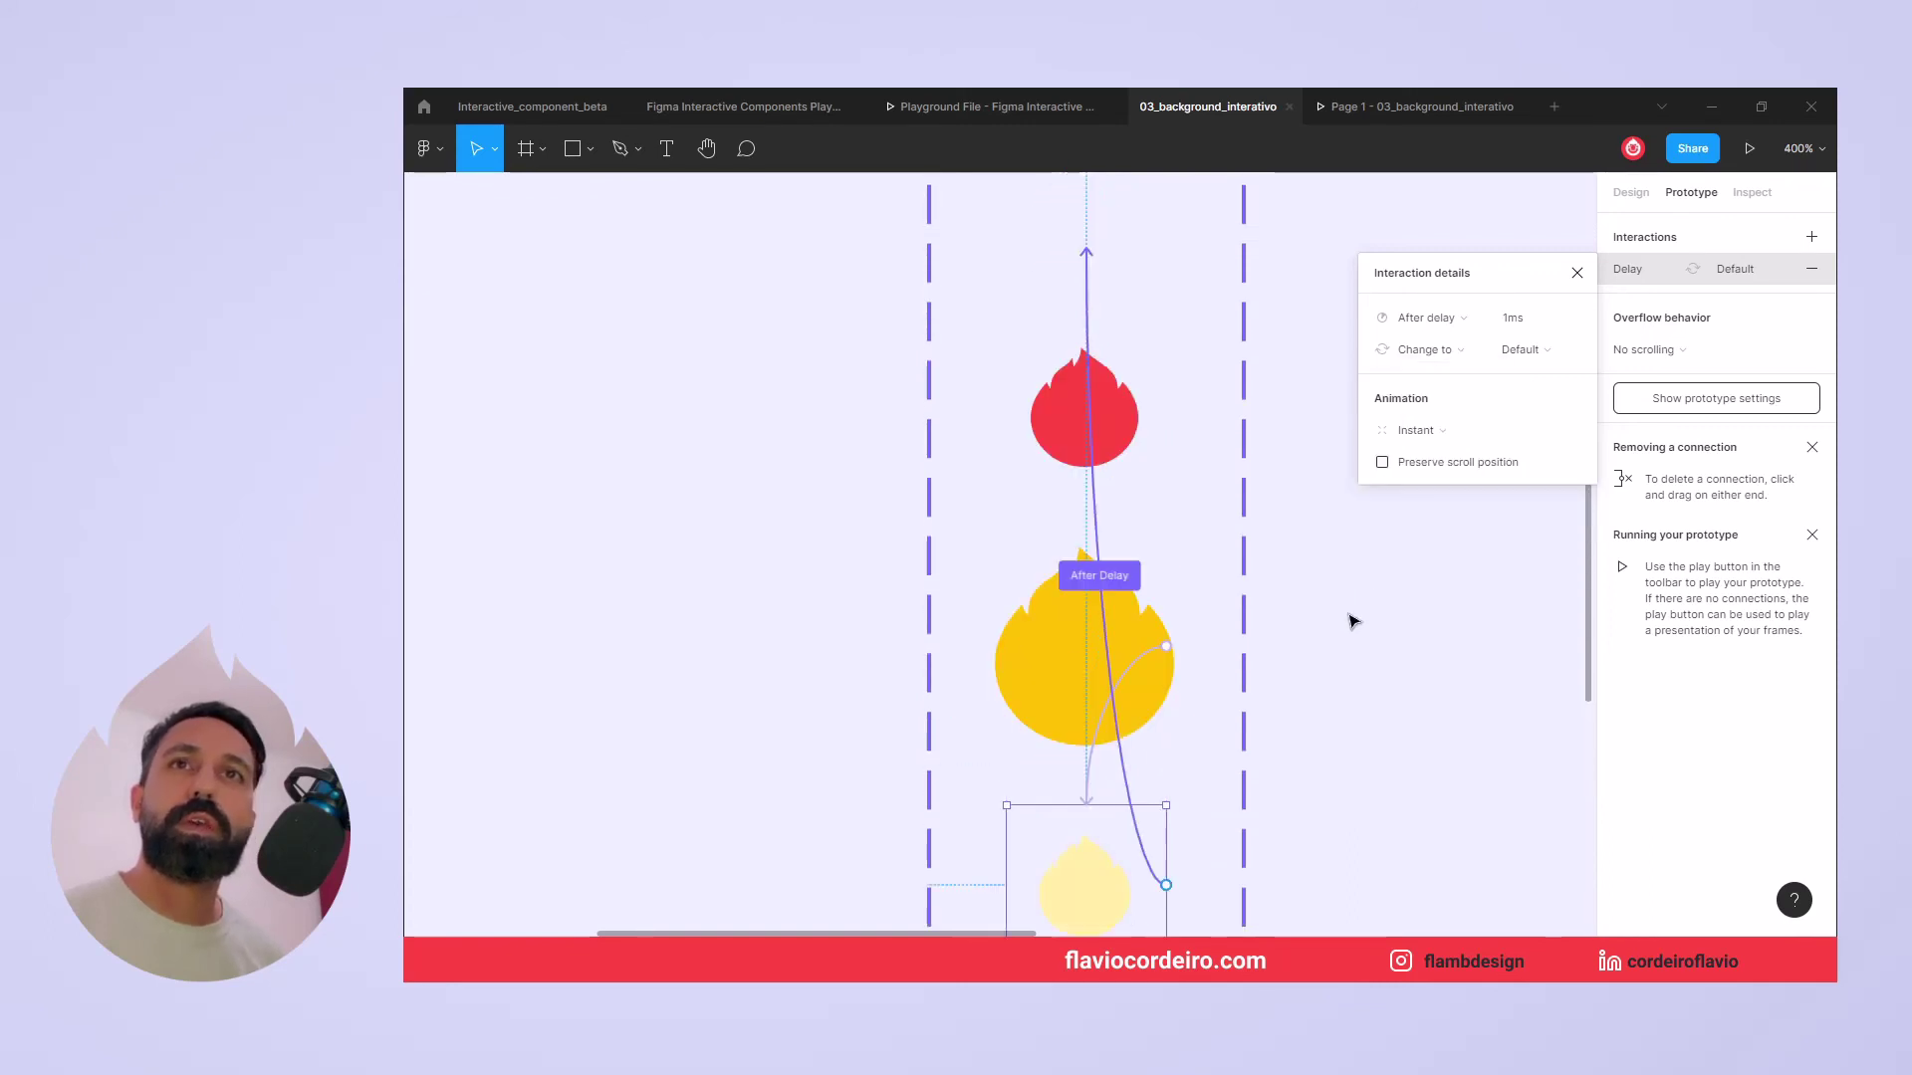
pyautogui.scroll(1, 1349, 618)
pyautogui.scroll(-2, 1352, 622)
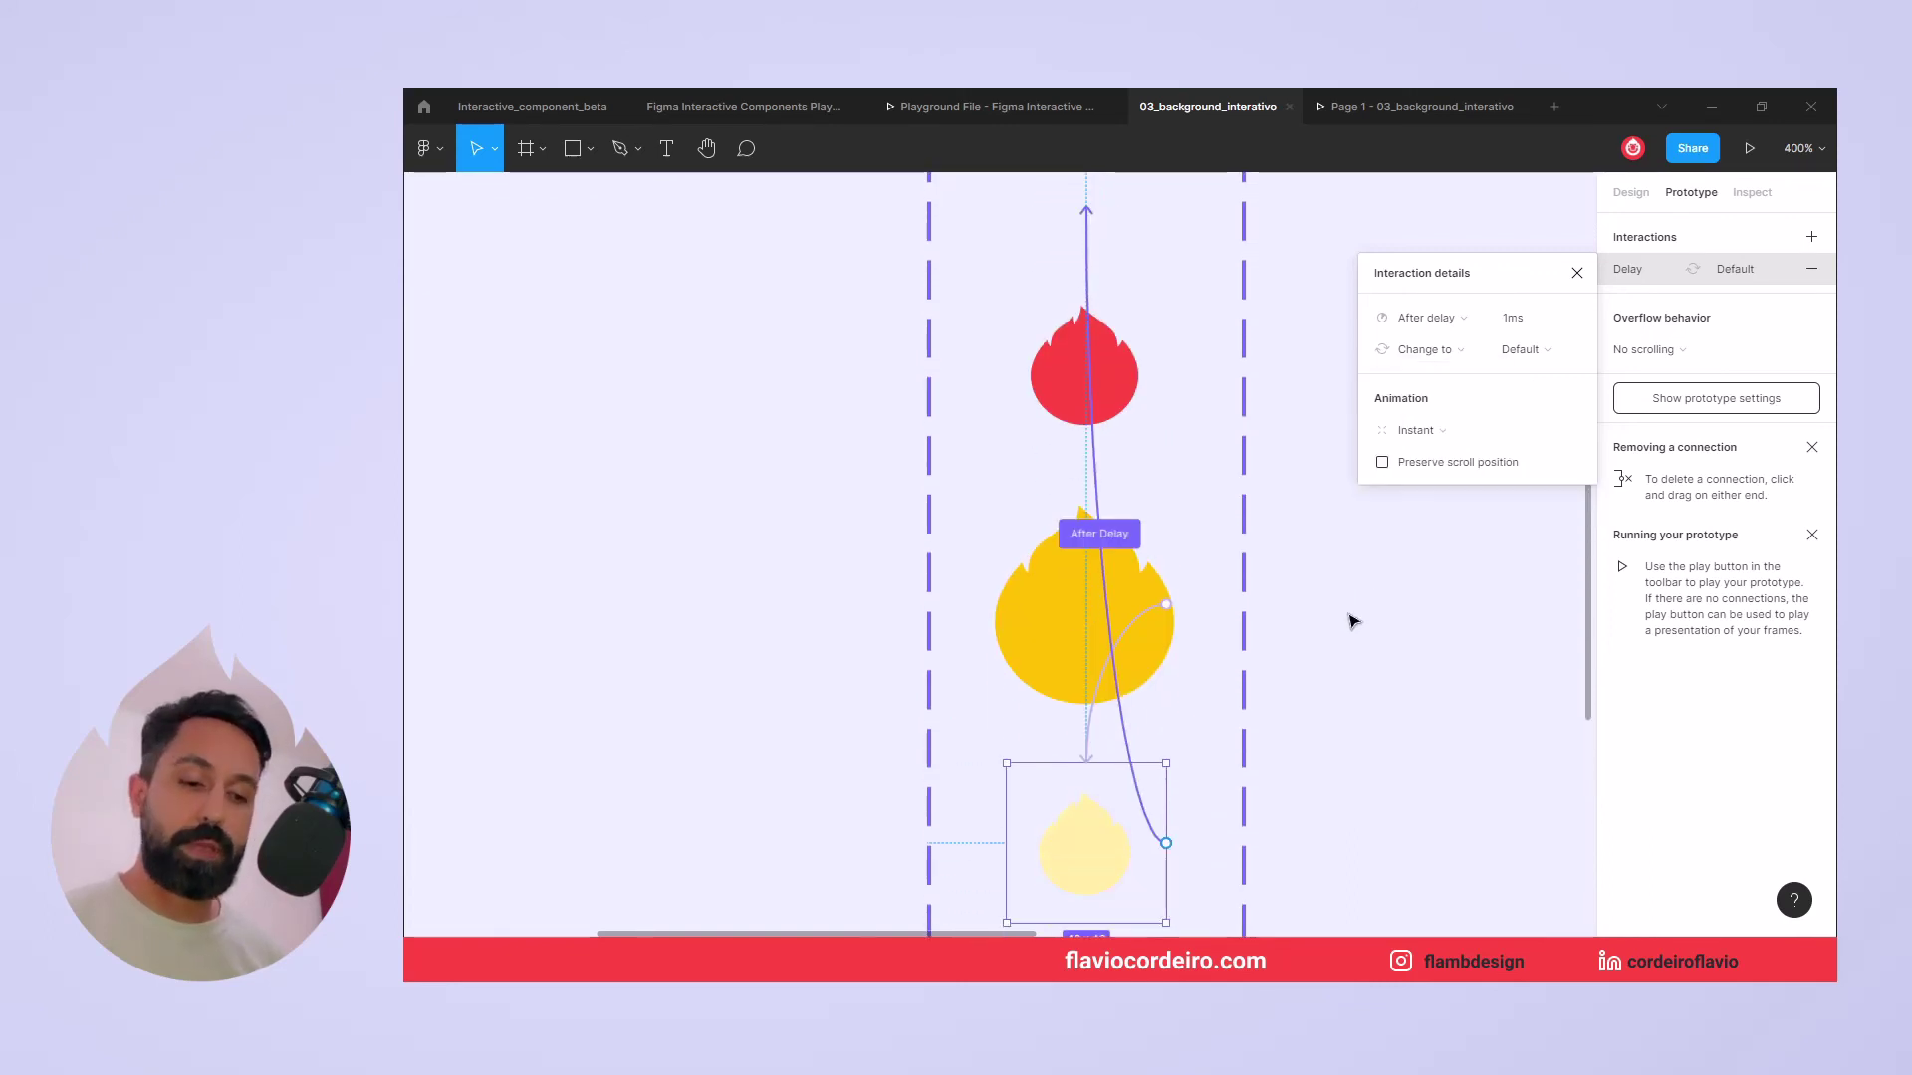
pyautogui.moveTo(1313, 572)
pyautogui.mouseDown()
pyautogui.moveTo(1199, 559)
pyautogui.moveTo(1123, 627)
pyautogui.mouseUp()
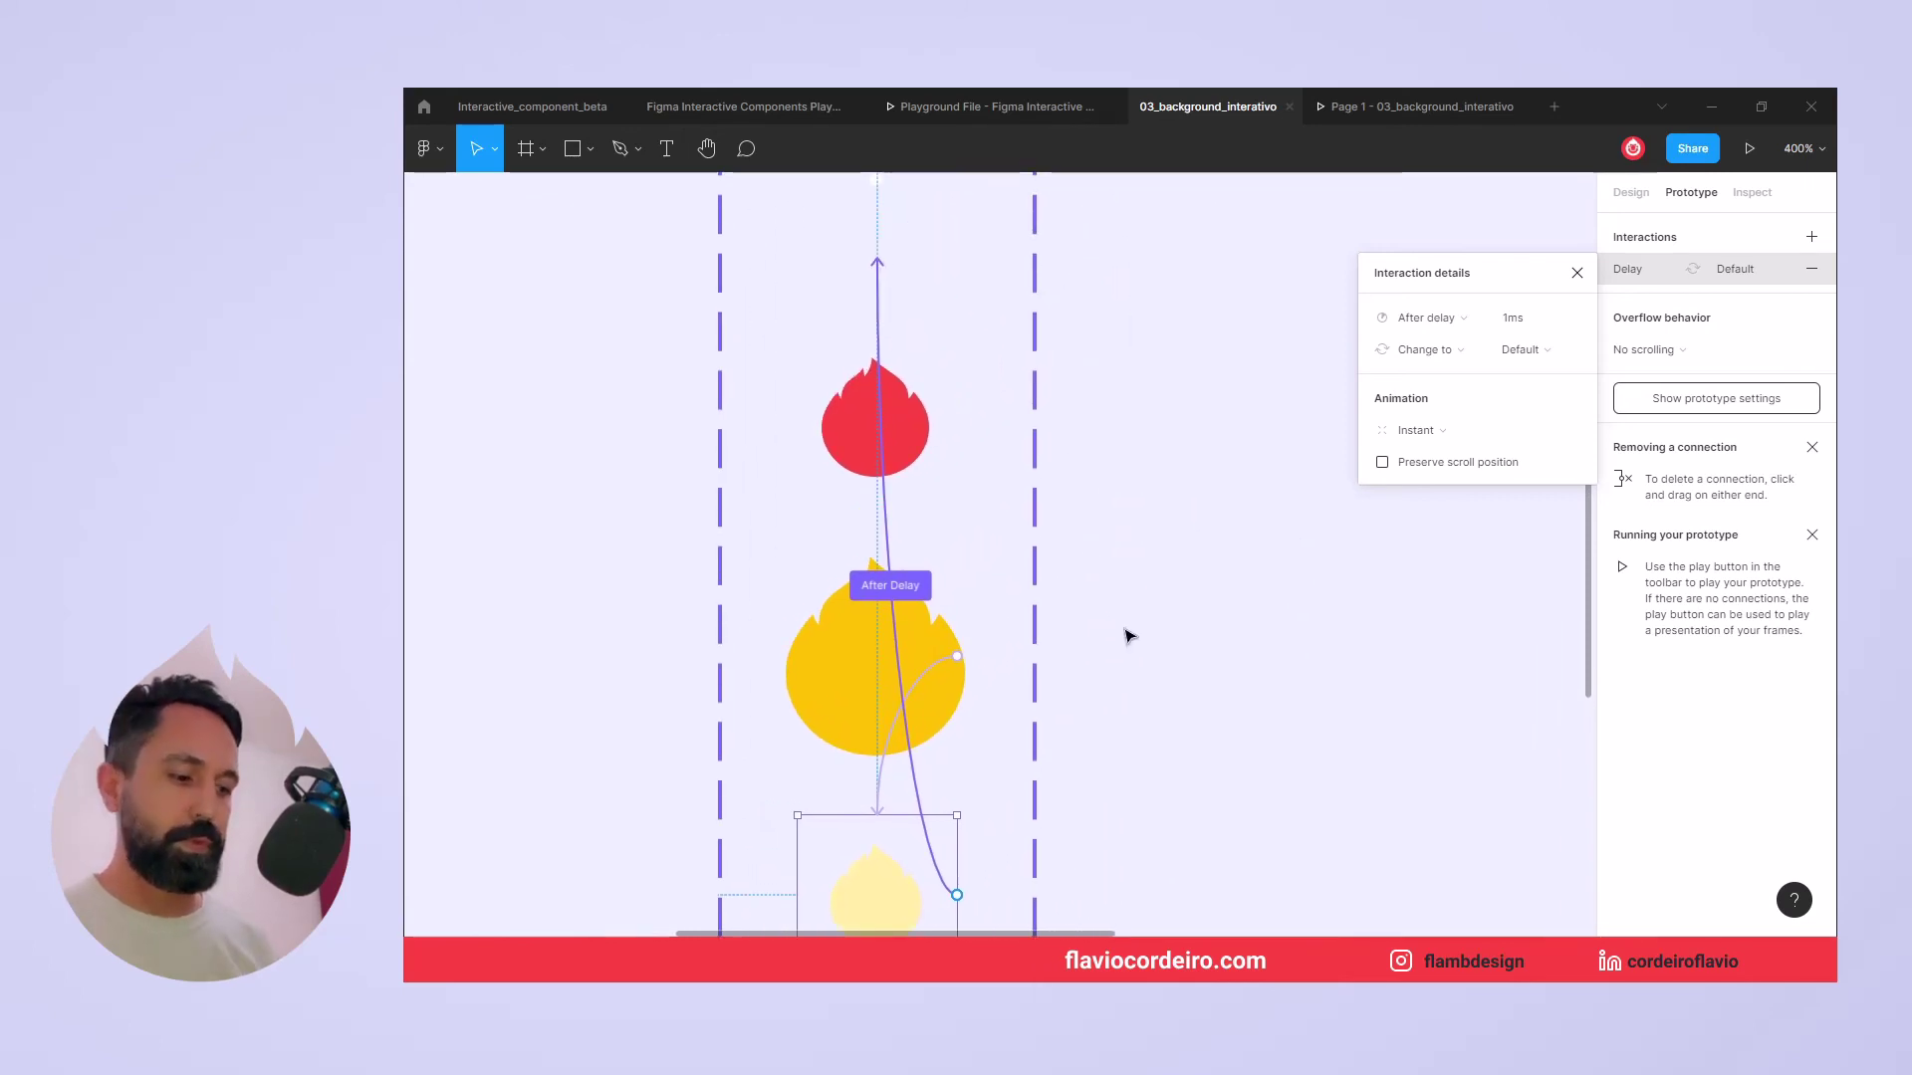
pyautogui.hotkey('alt', '2')
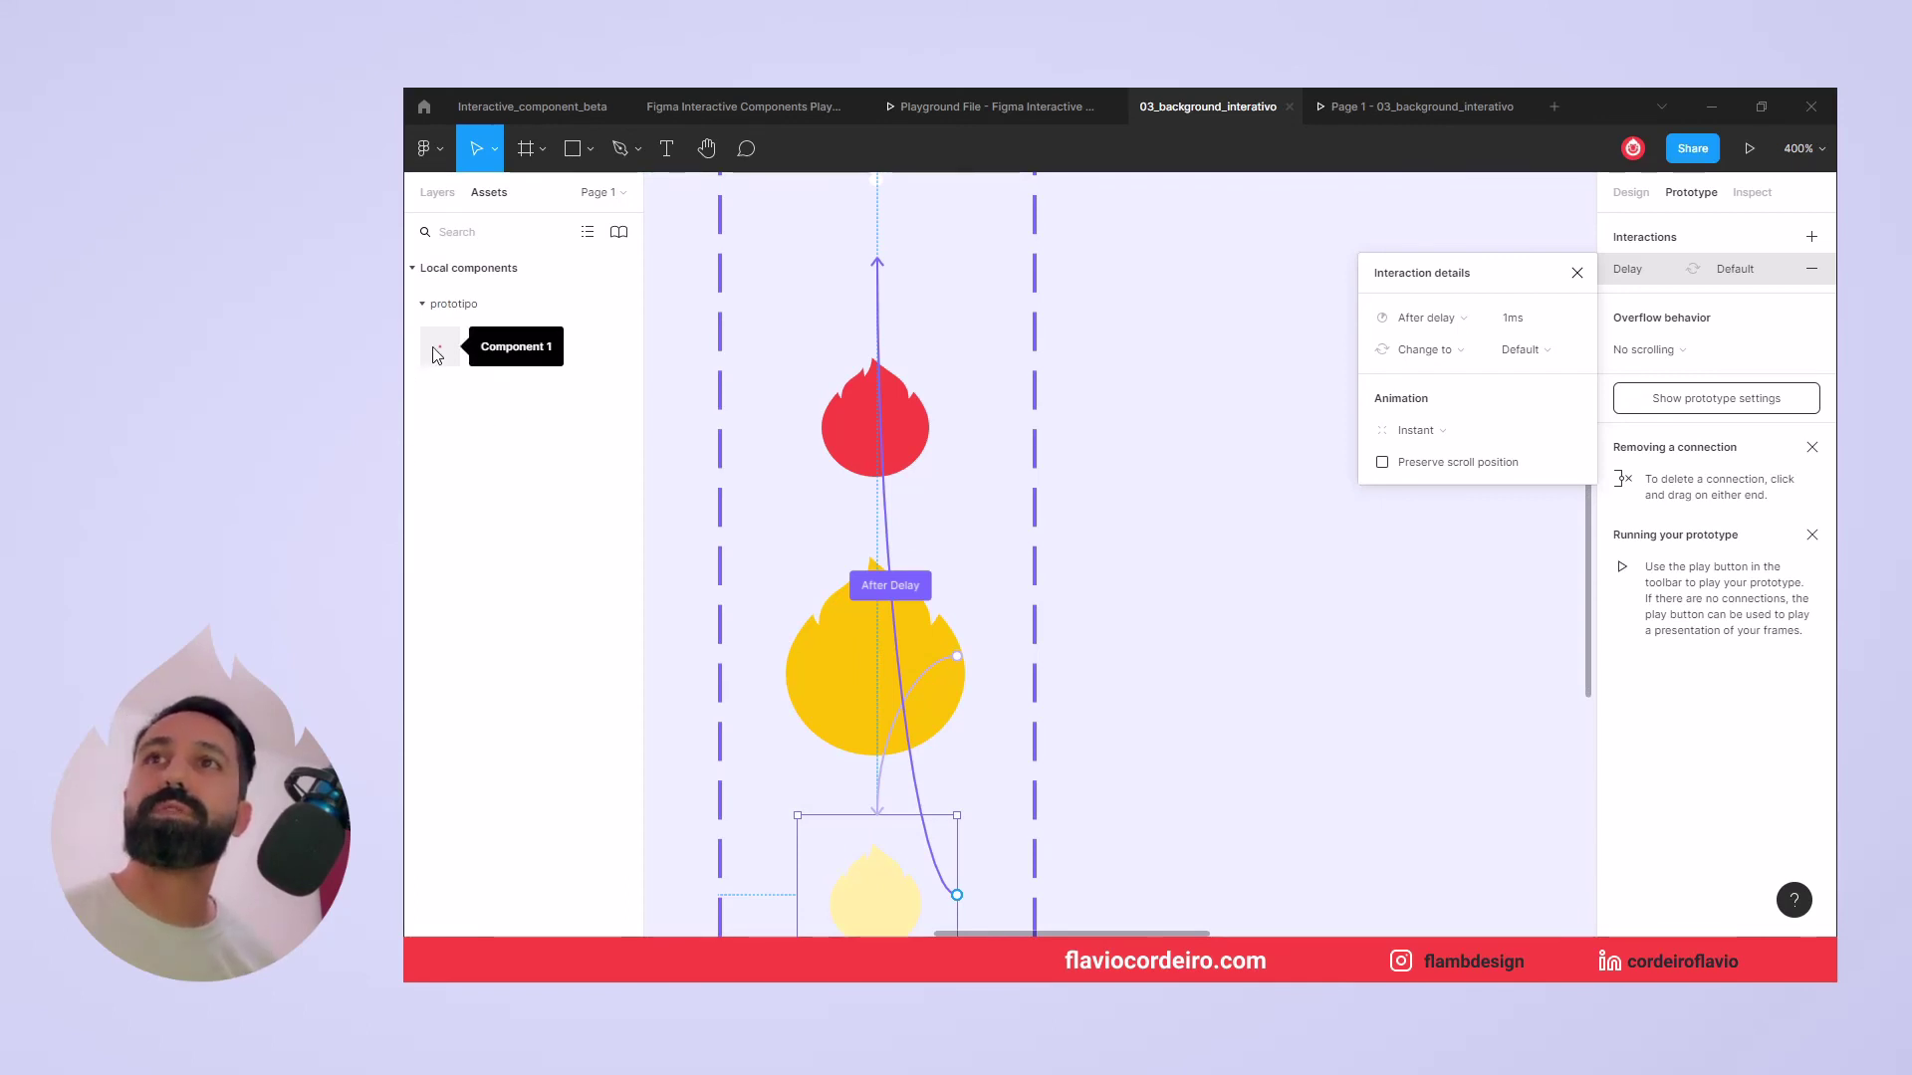
# Preview the 40×40 flame instance in the prototype, then return and zoom to 100%.
pyautogui.click(1182, 393)
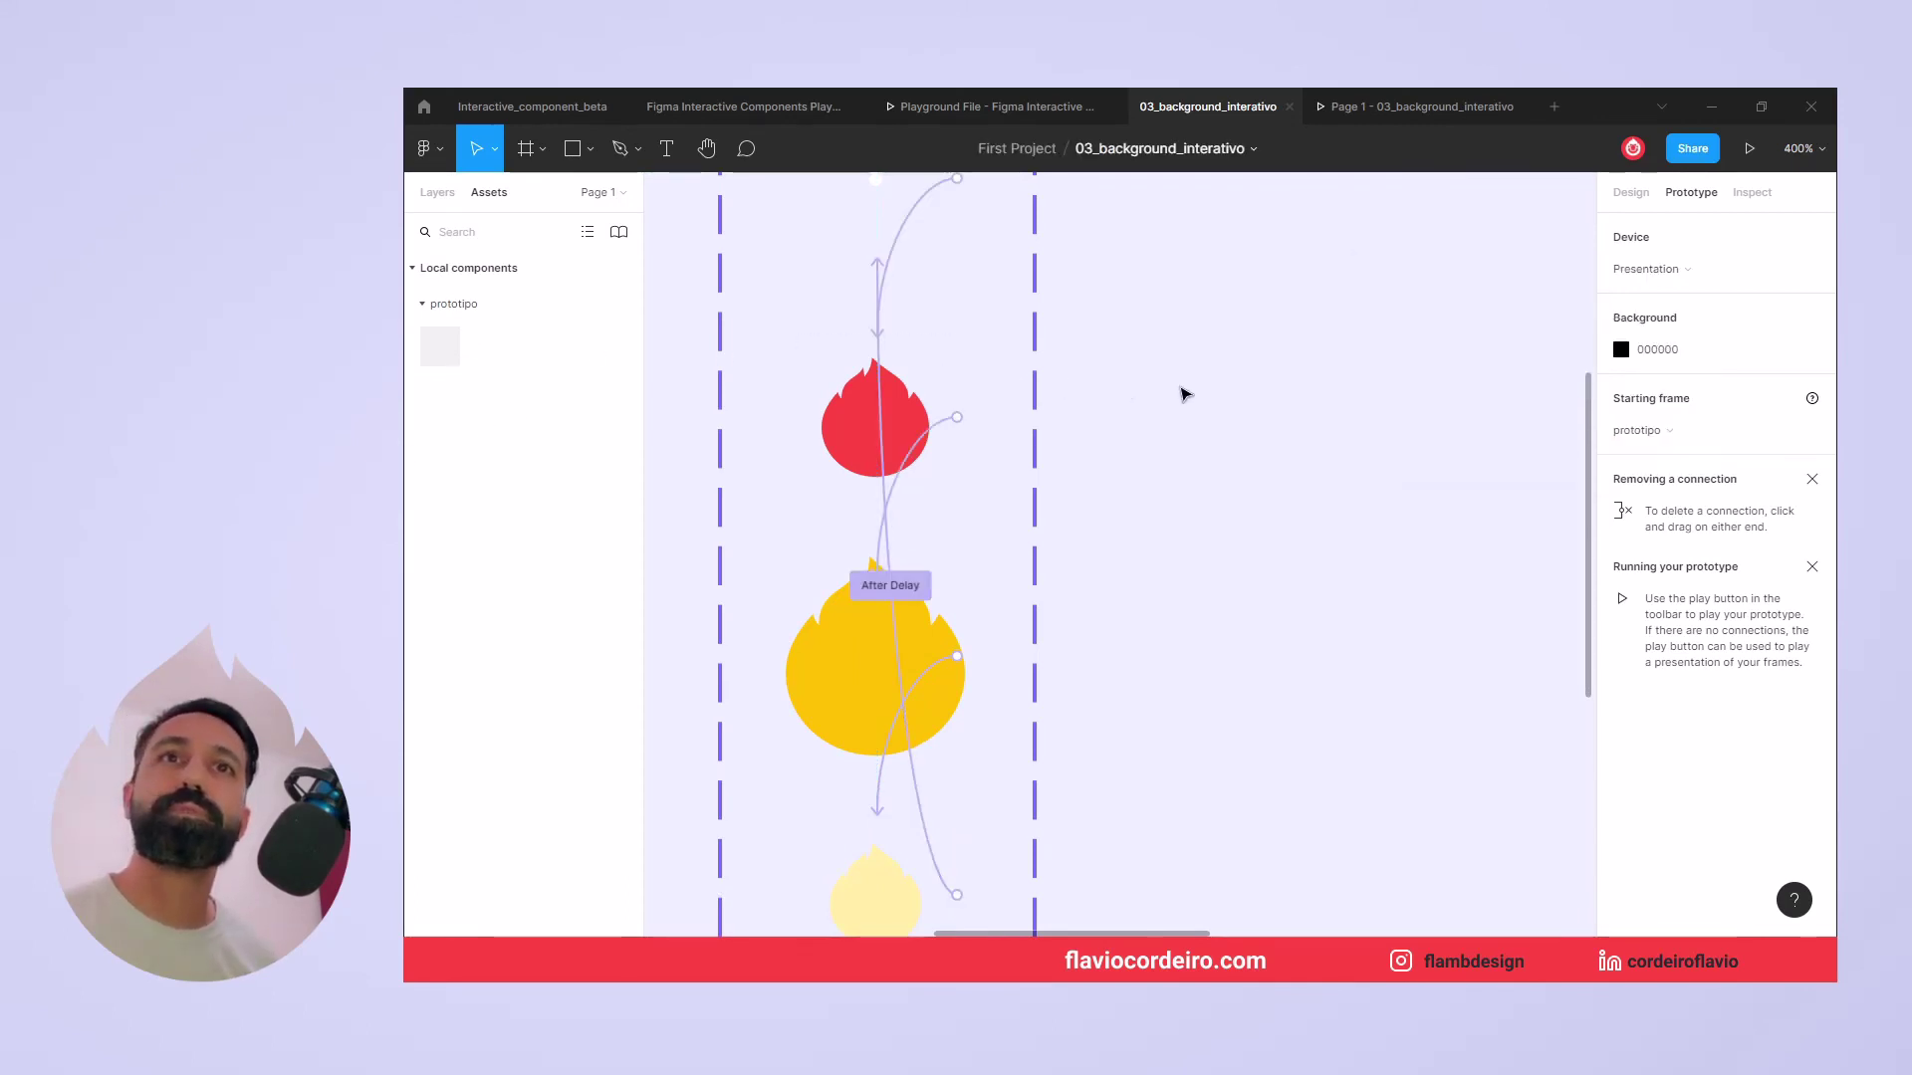
pyautogui.click(1290, 395)
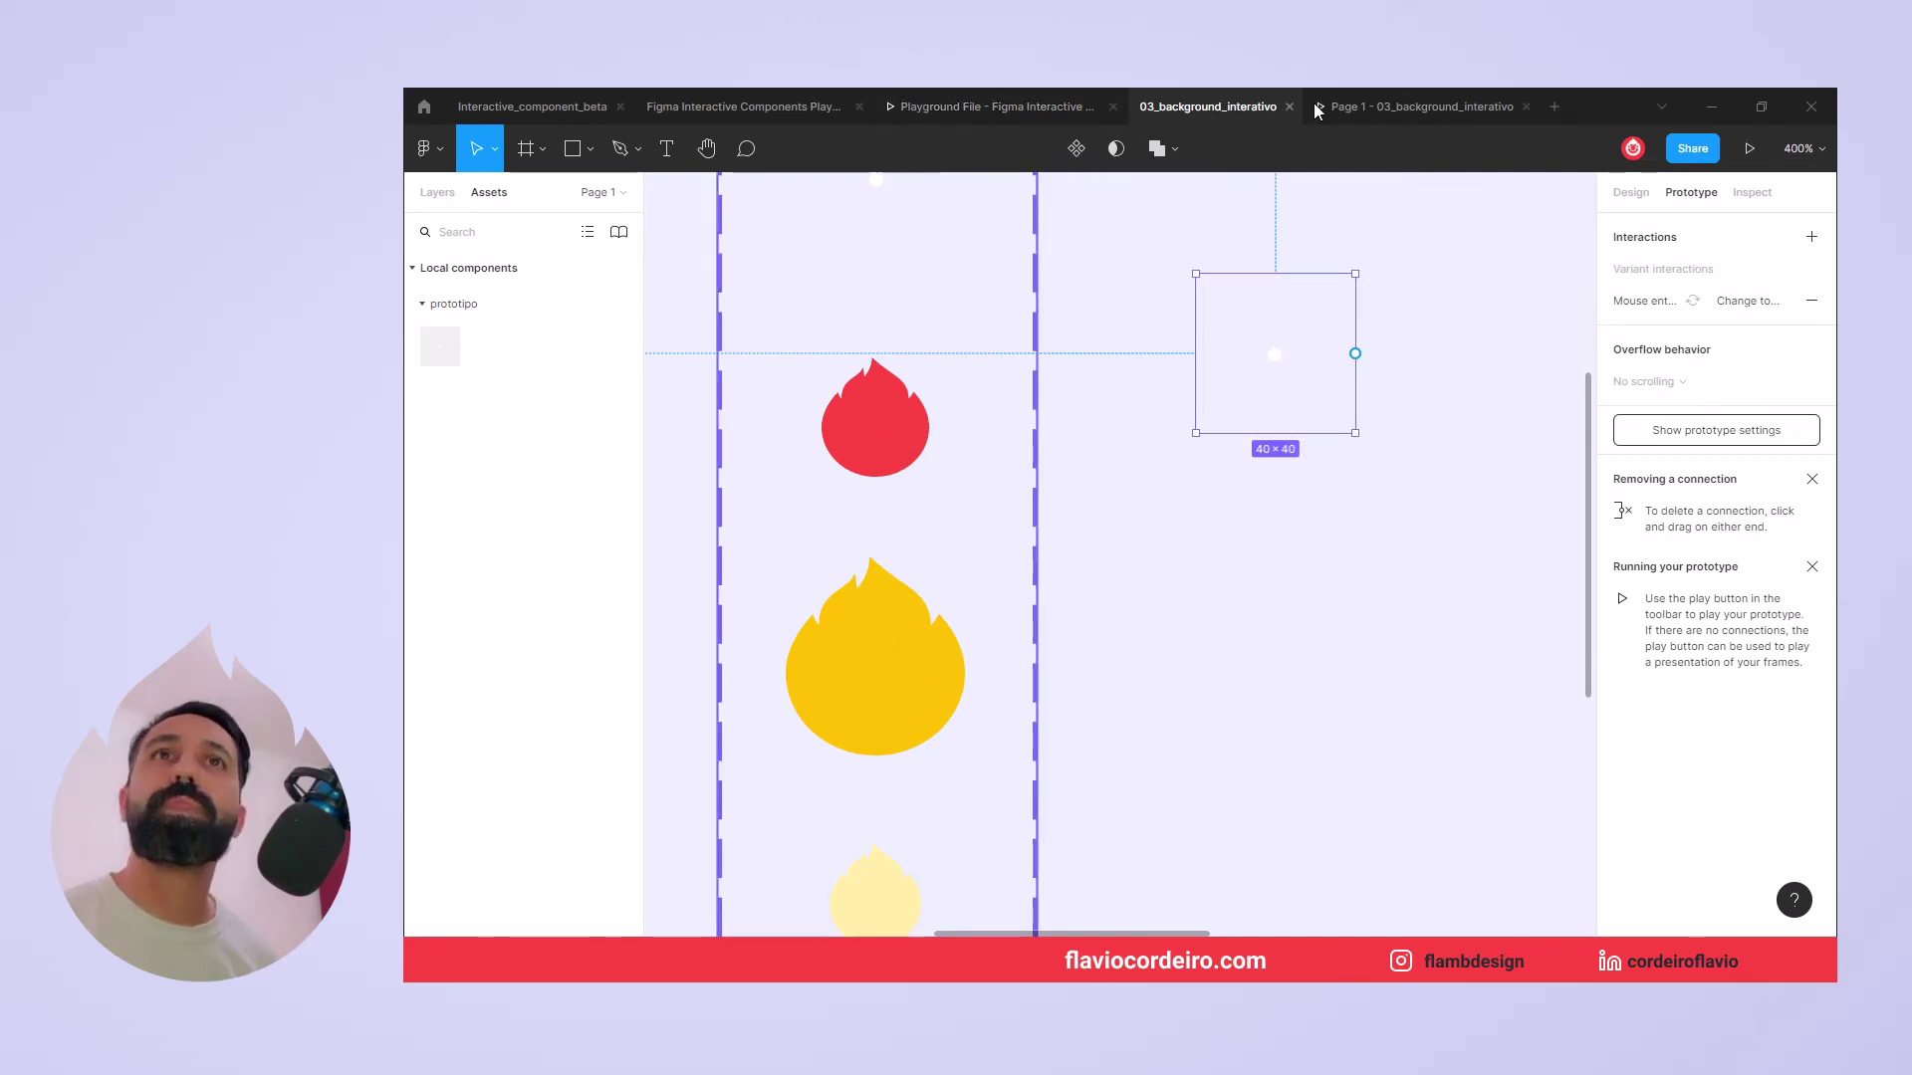
pyautogui.click(1422, 106)
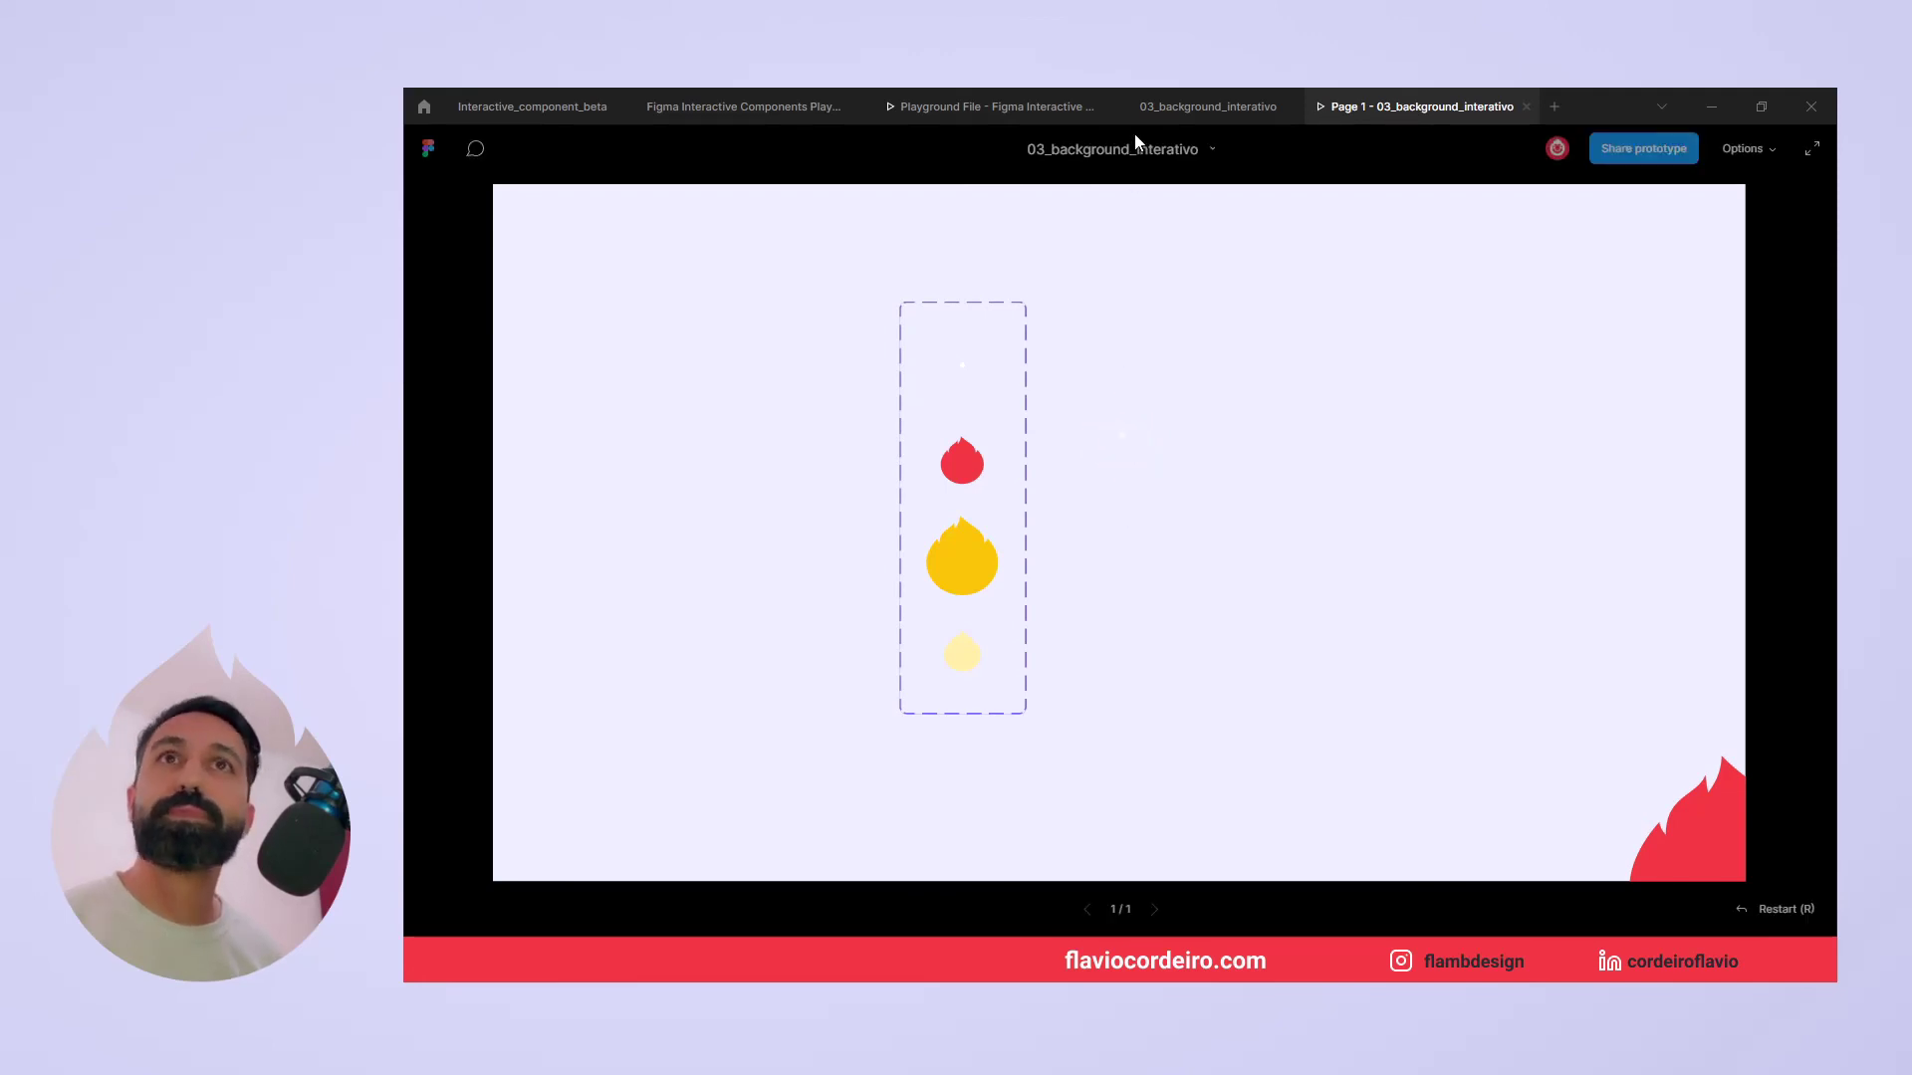
pyautogui.click(1195, 107)
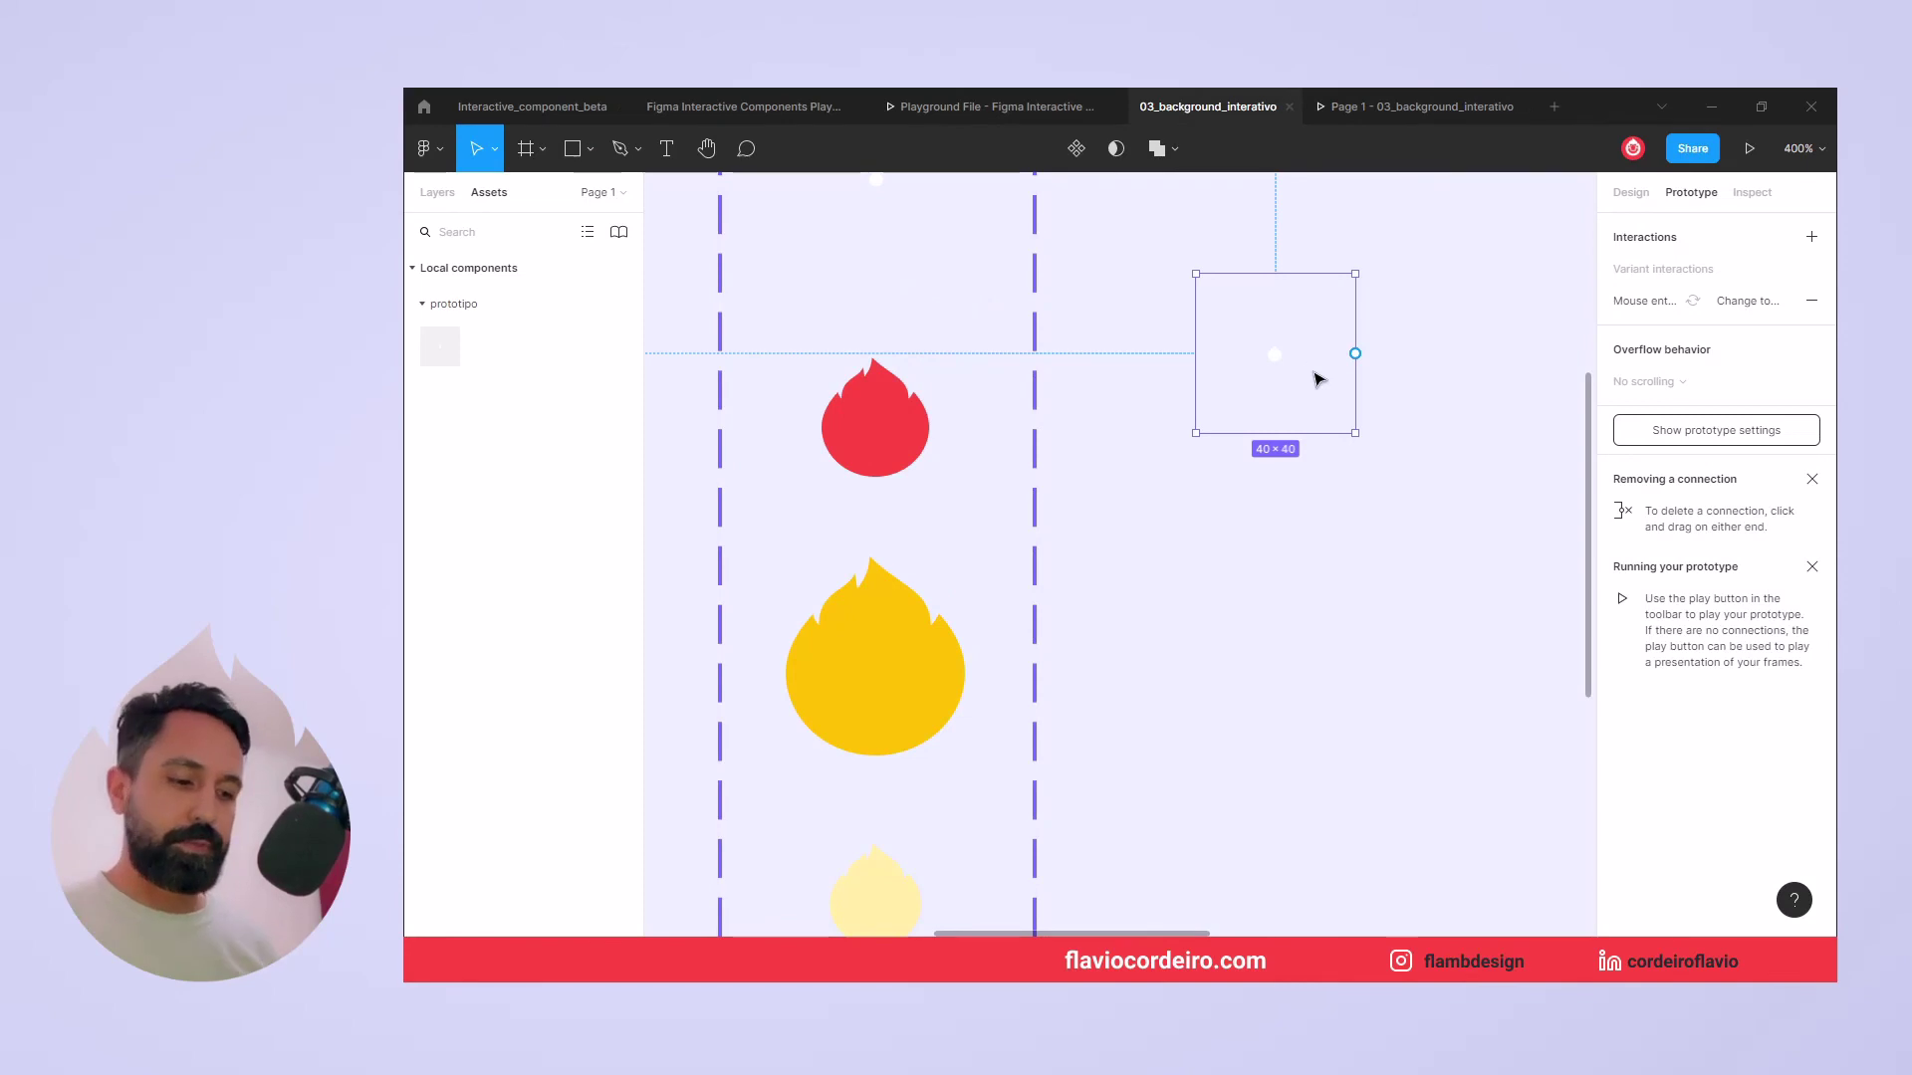
pyautogui.hotkey('shift', '0')
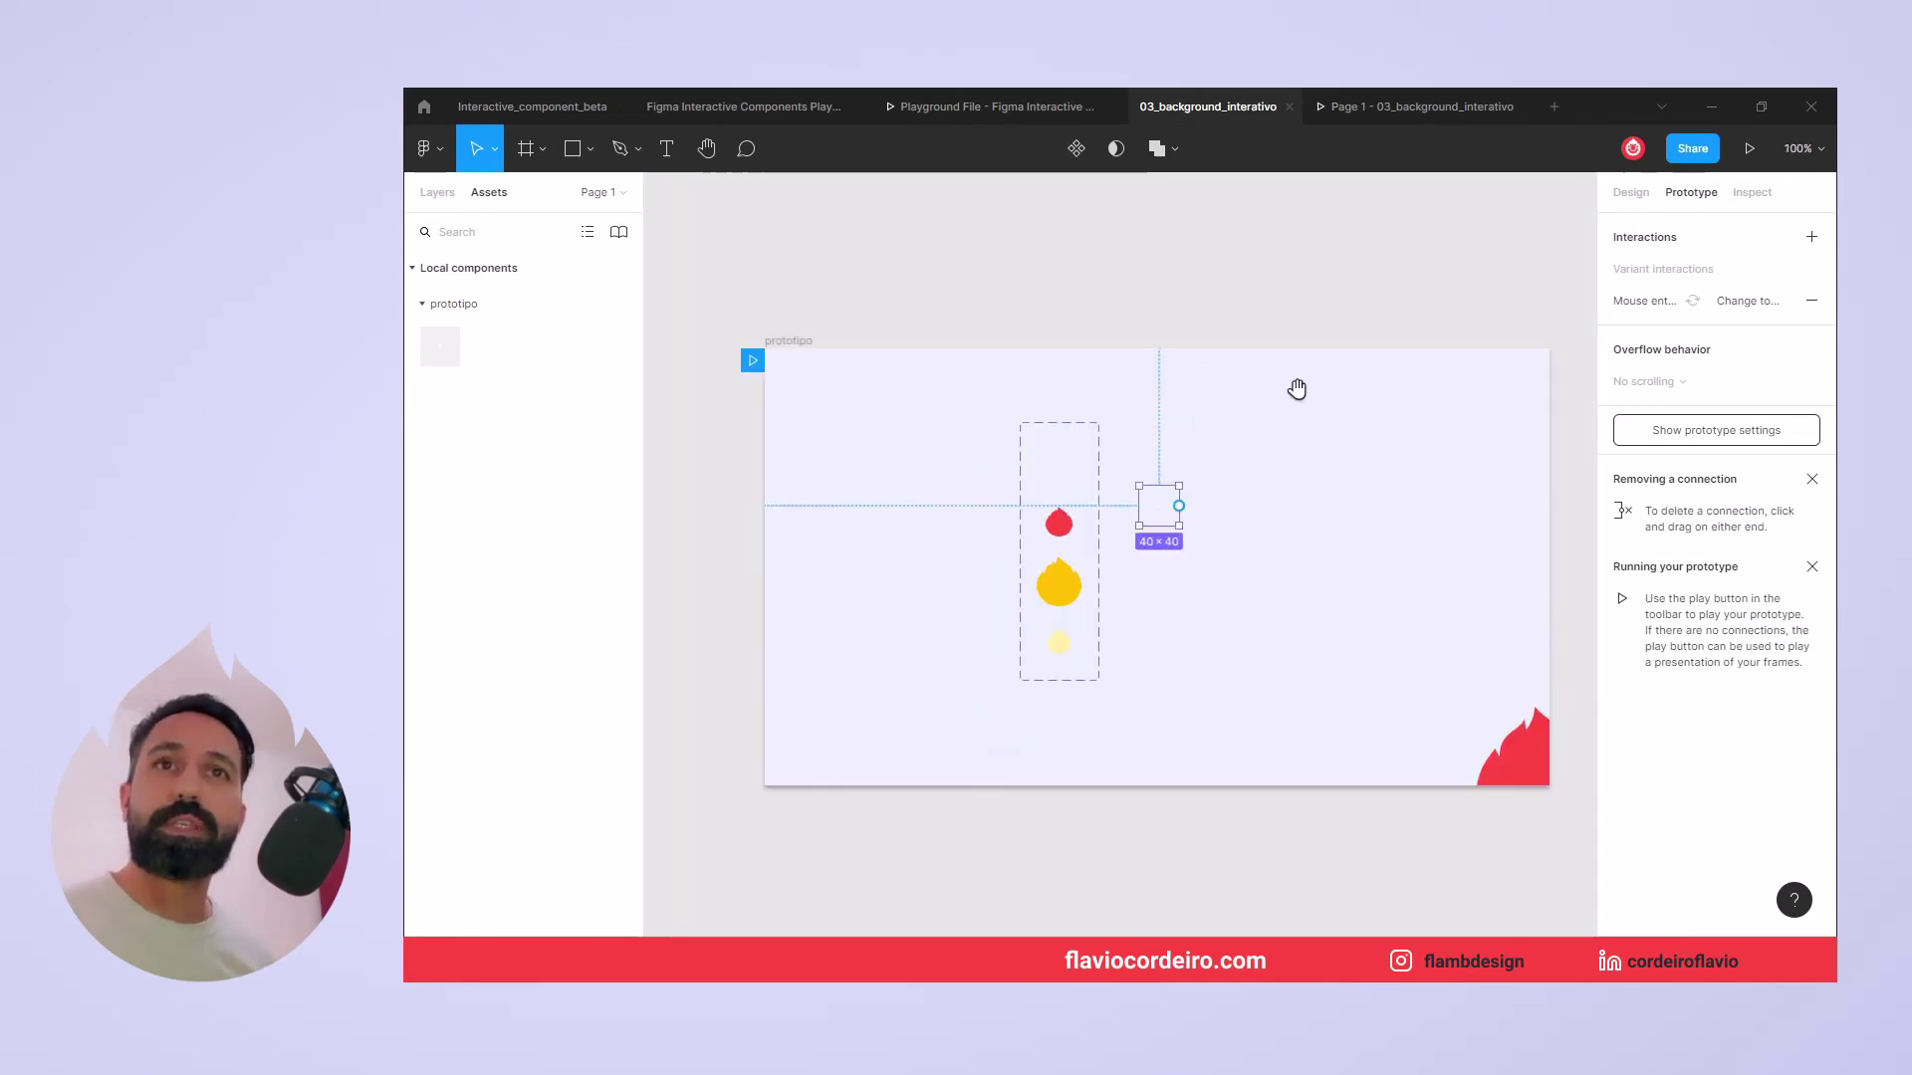
# Move the variant set left and duplicate the flame instance into a row.
pyautogui.moveTo(1246, 616); pyautogui.dragTo(1223, 616)
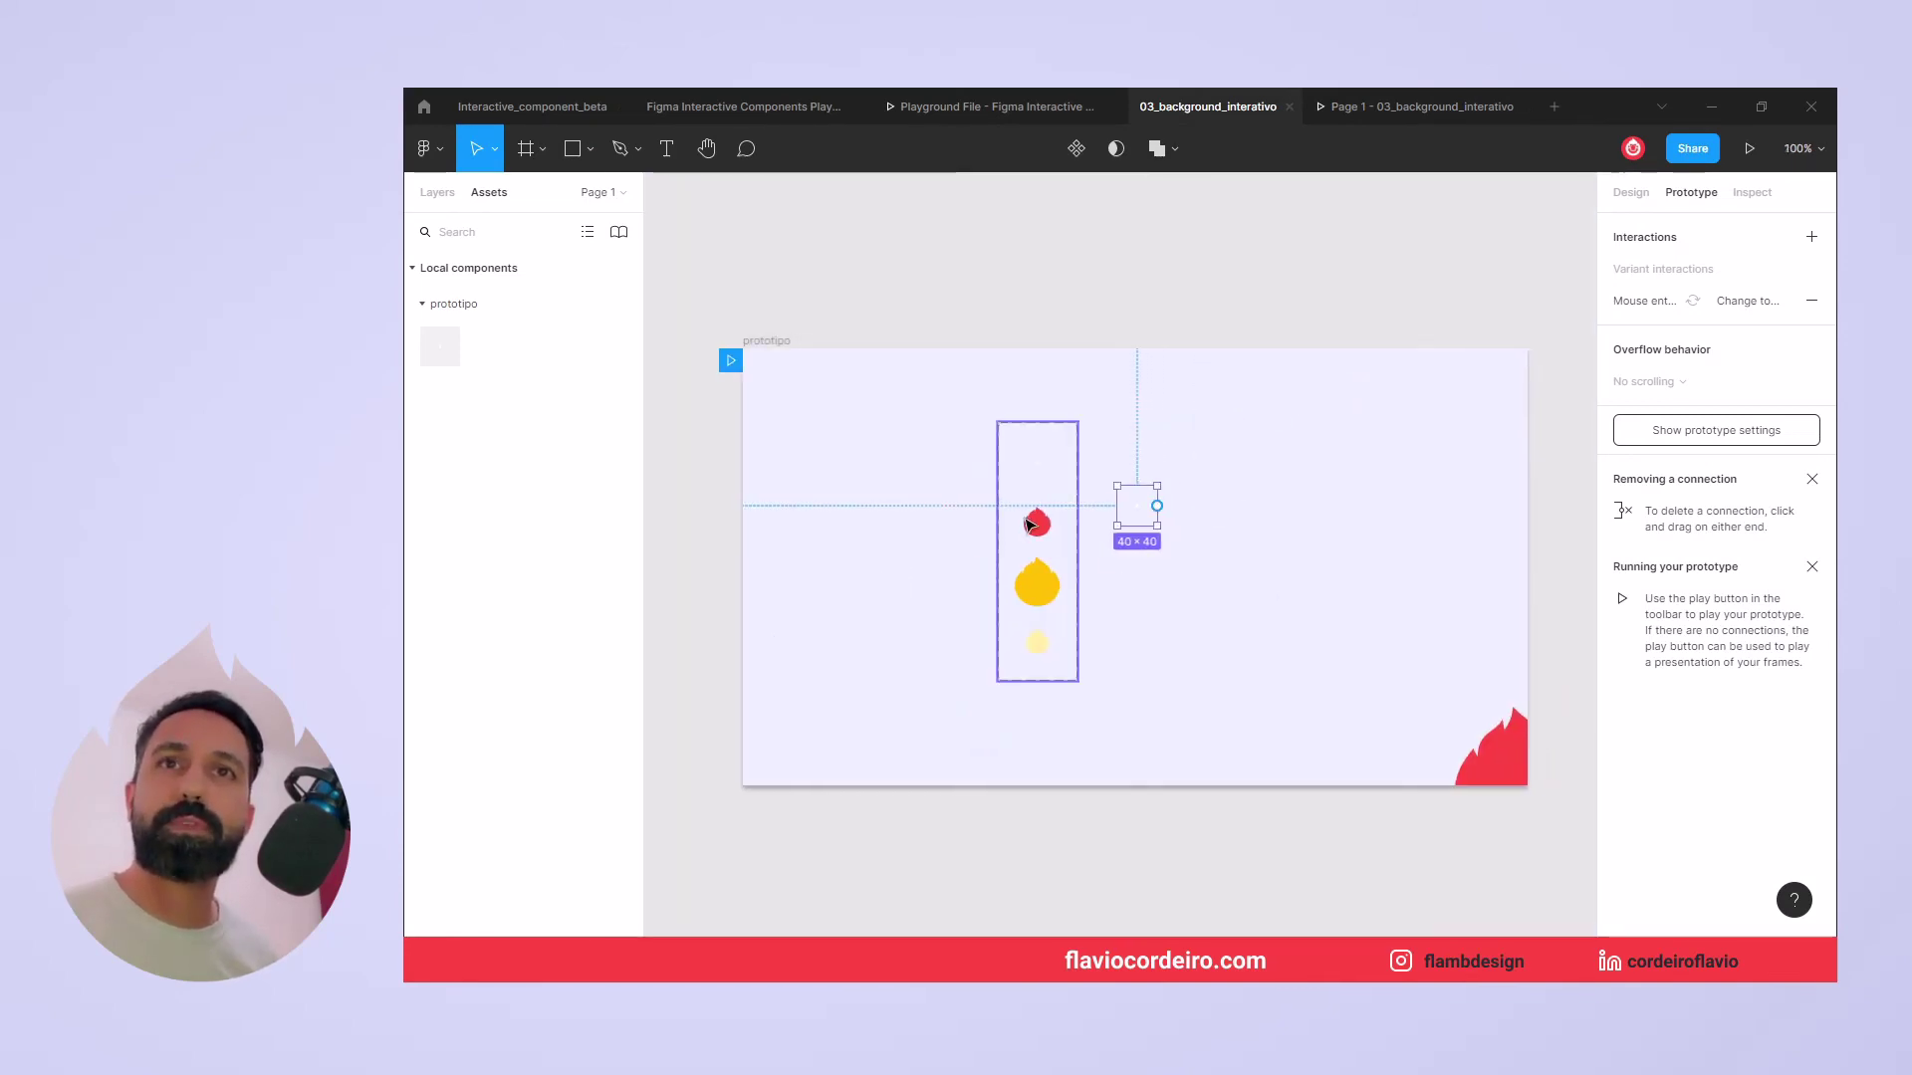
pyautogui.moveTo(1033, 585); pyautogui.dragTo(821, 583)
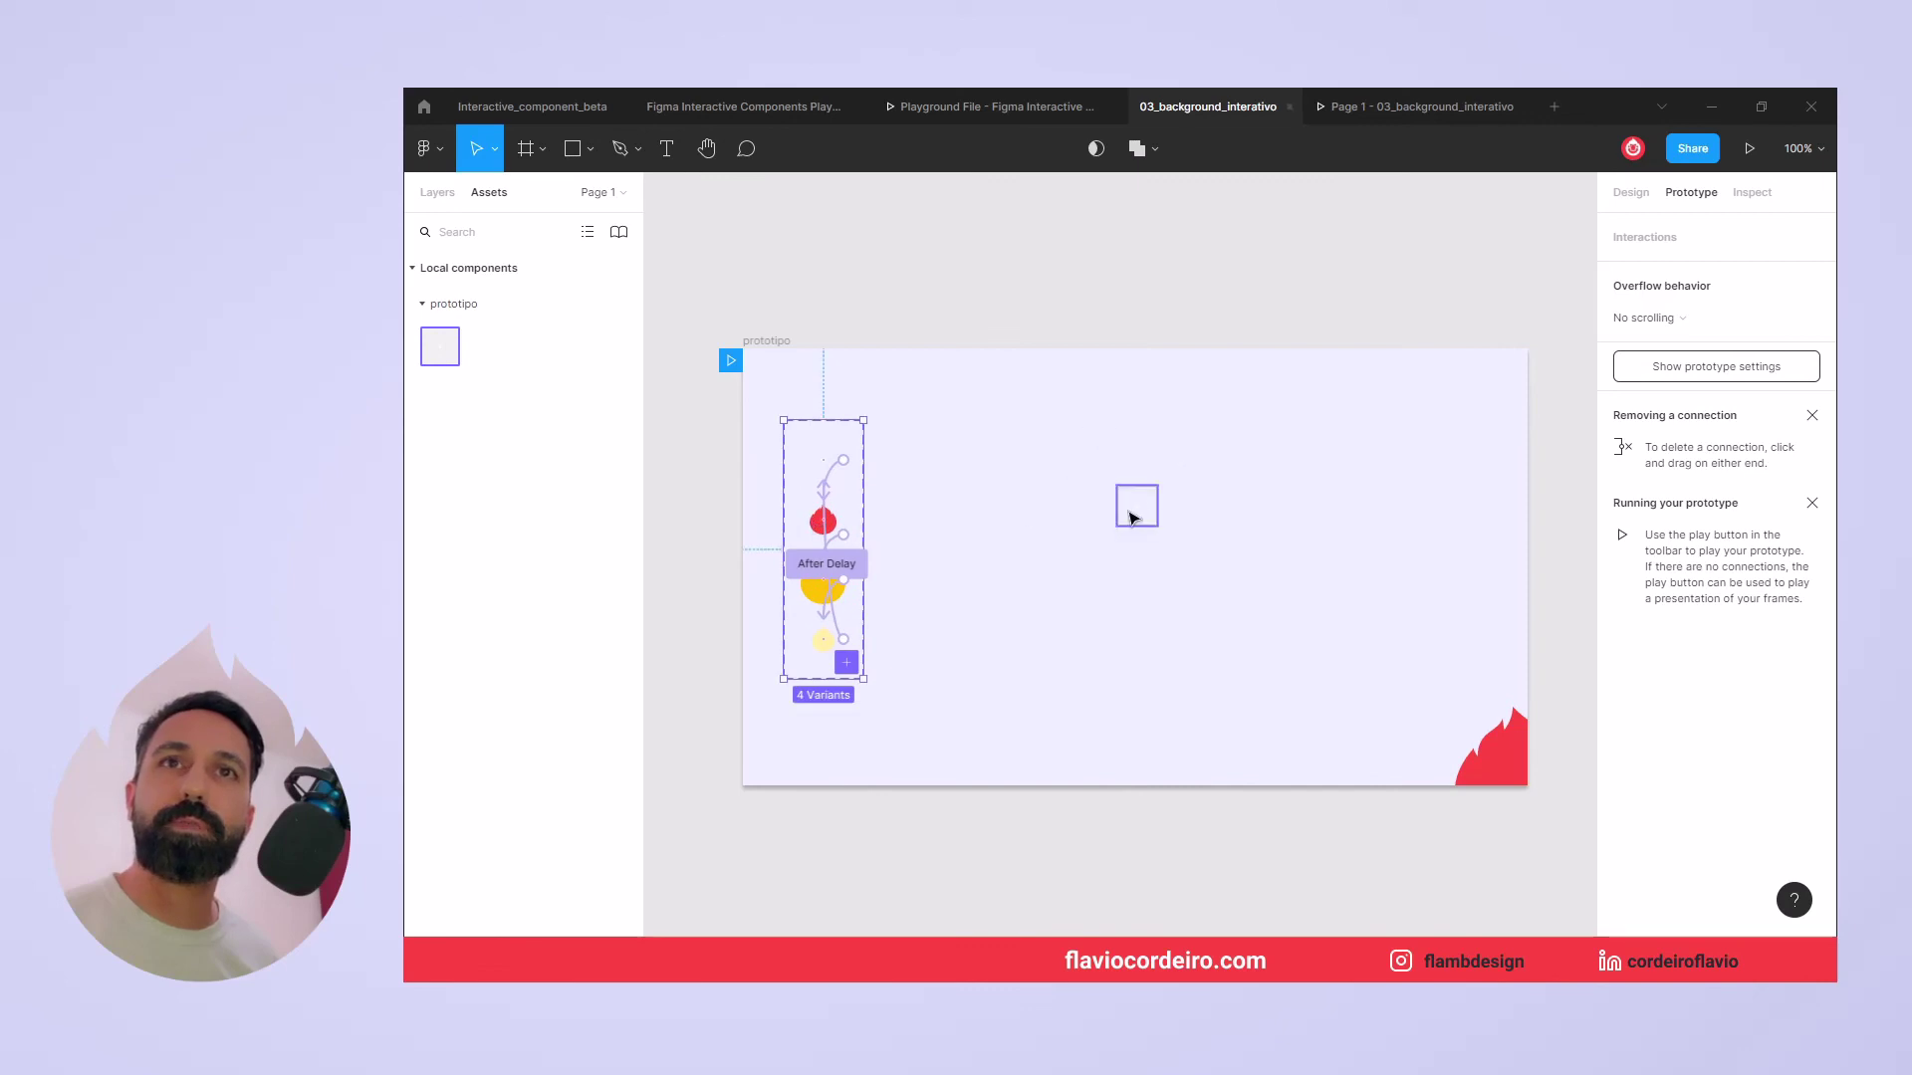
pyautogui.moveTo(1141, 516); pyautogui.dragTo(976, 435)
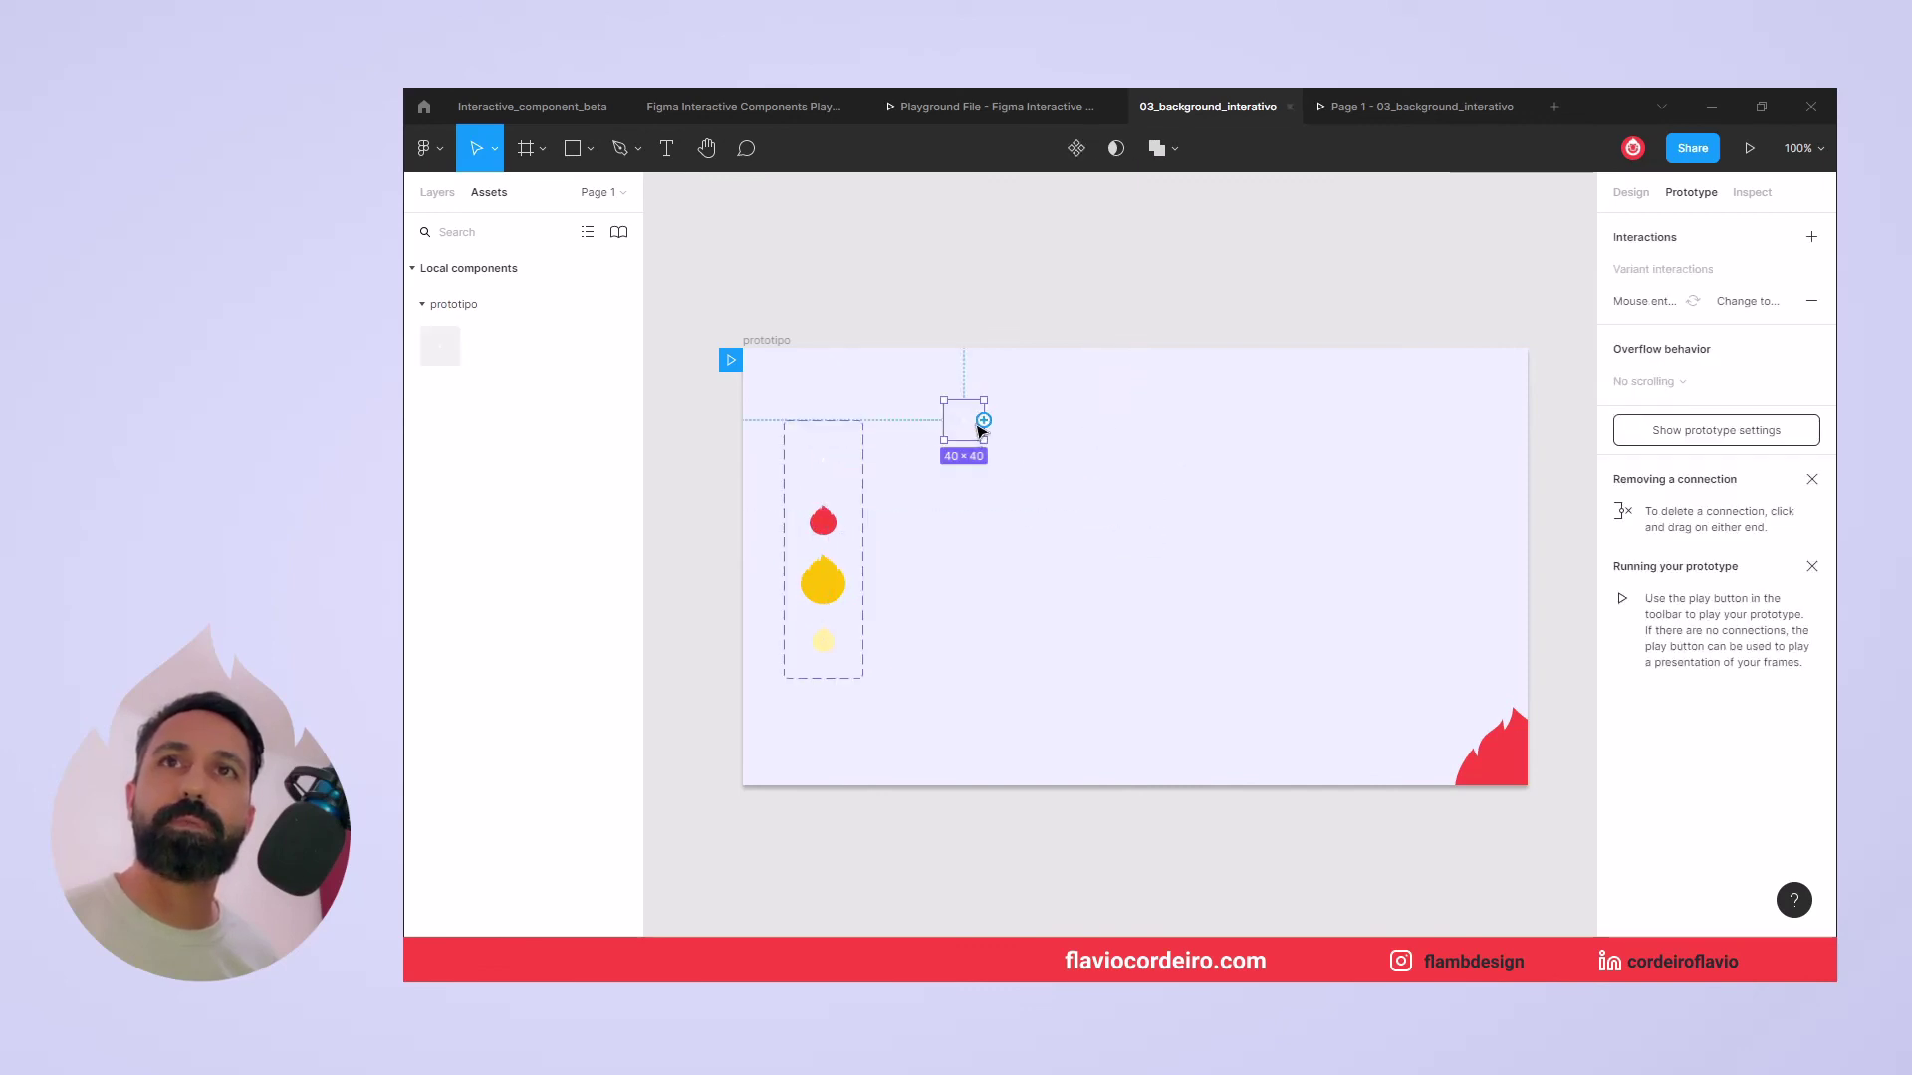
pyautogui.moveTo(971, 430); pyautogui.dragTo(1011, 429)
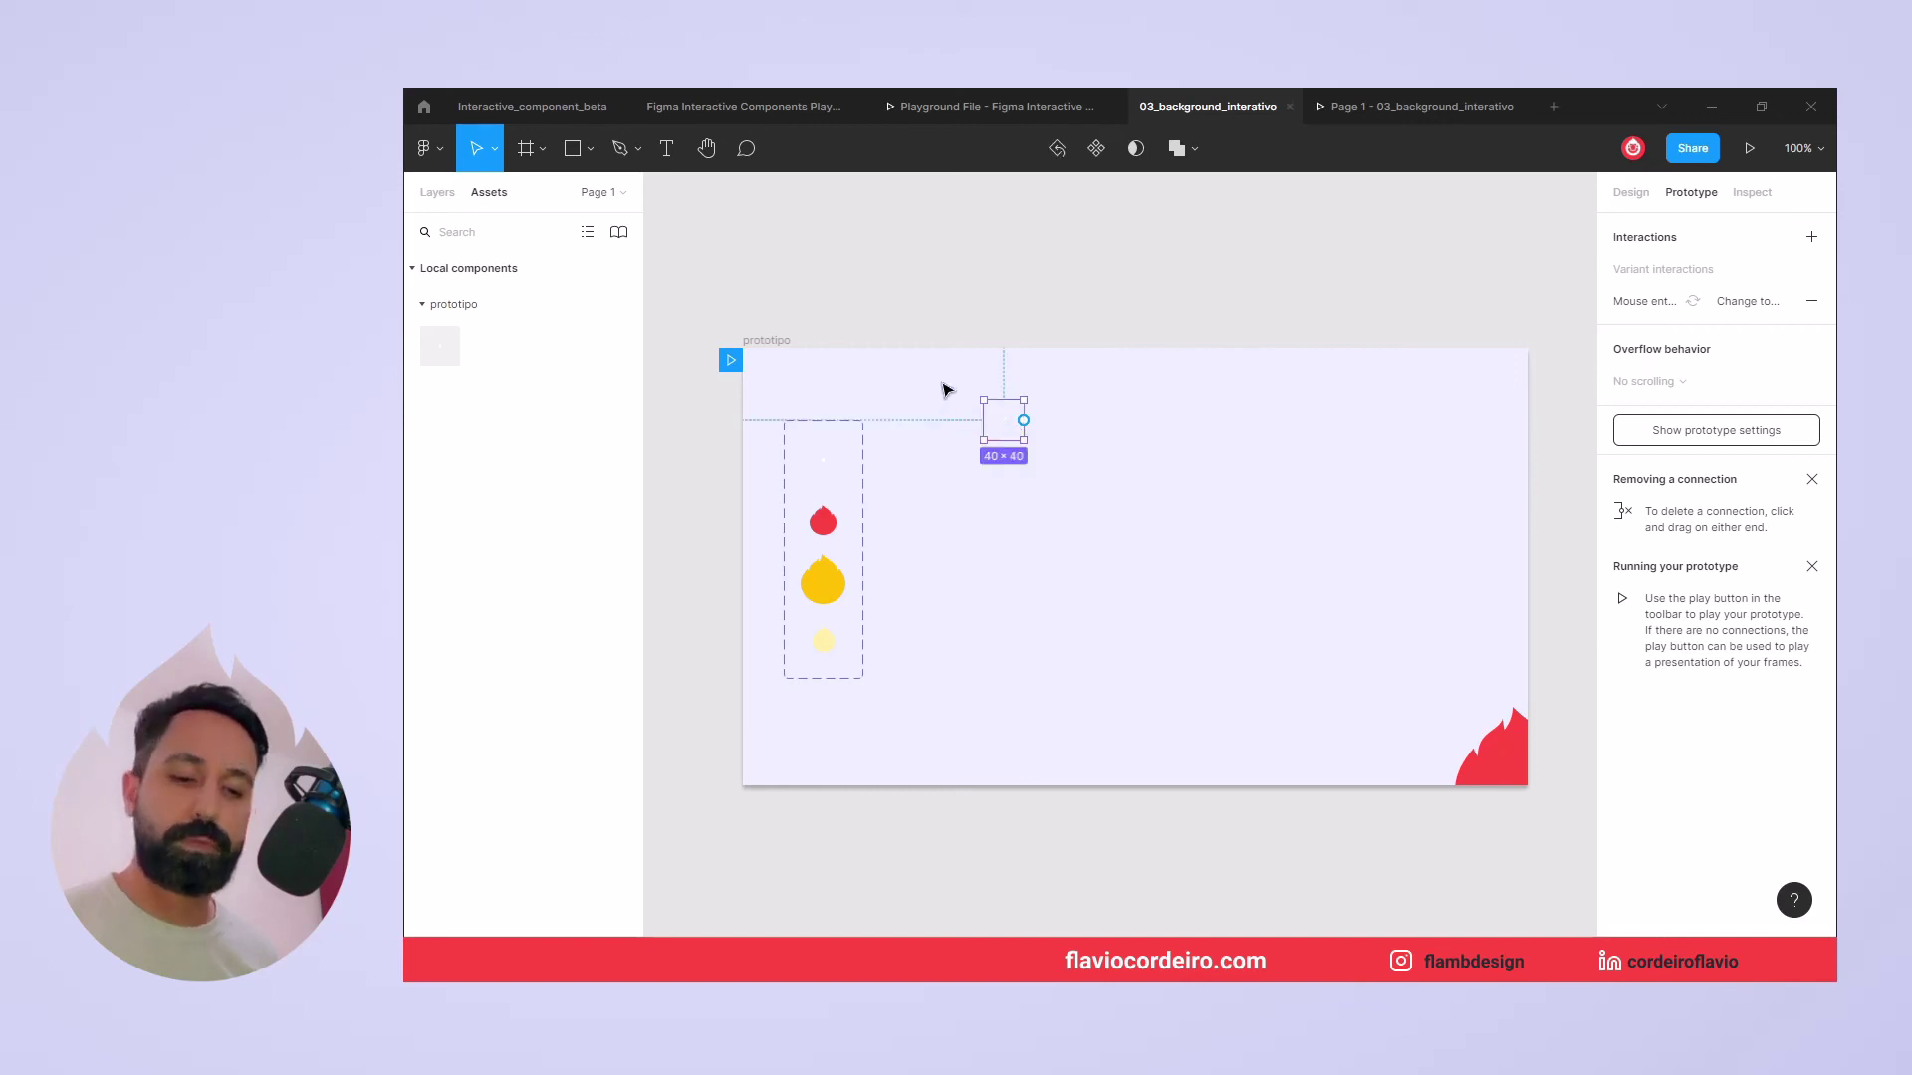
pyautogui.hotkey('ctrl', 'd')
pyautogui.hotkey('ctrl', 'd')
pyautogui.hotkey('ctrl', 'd')
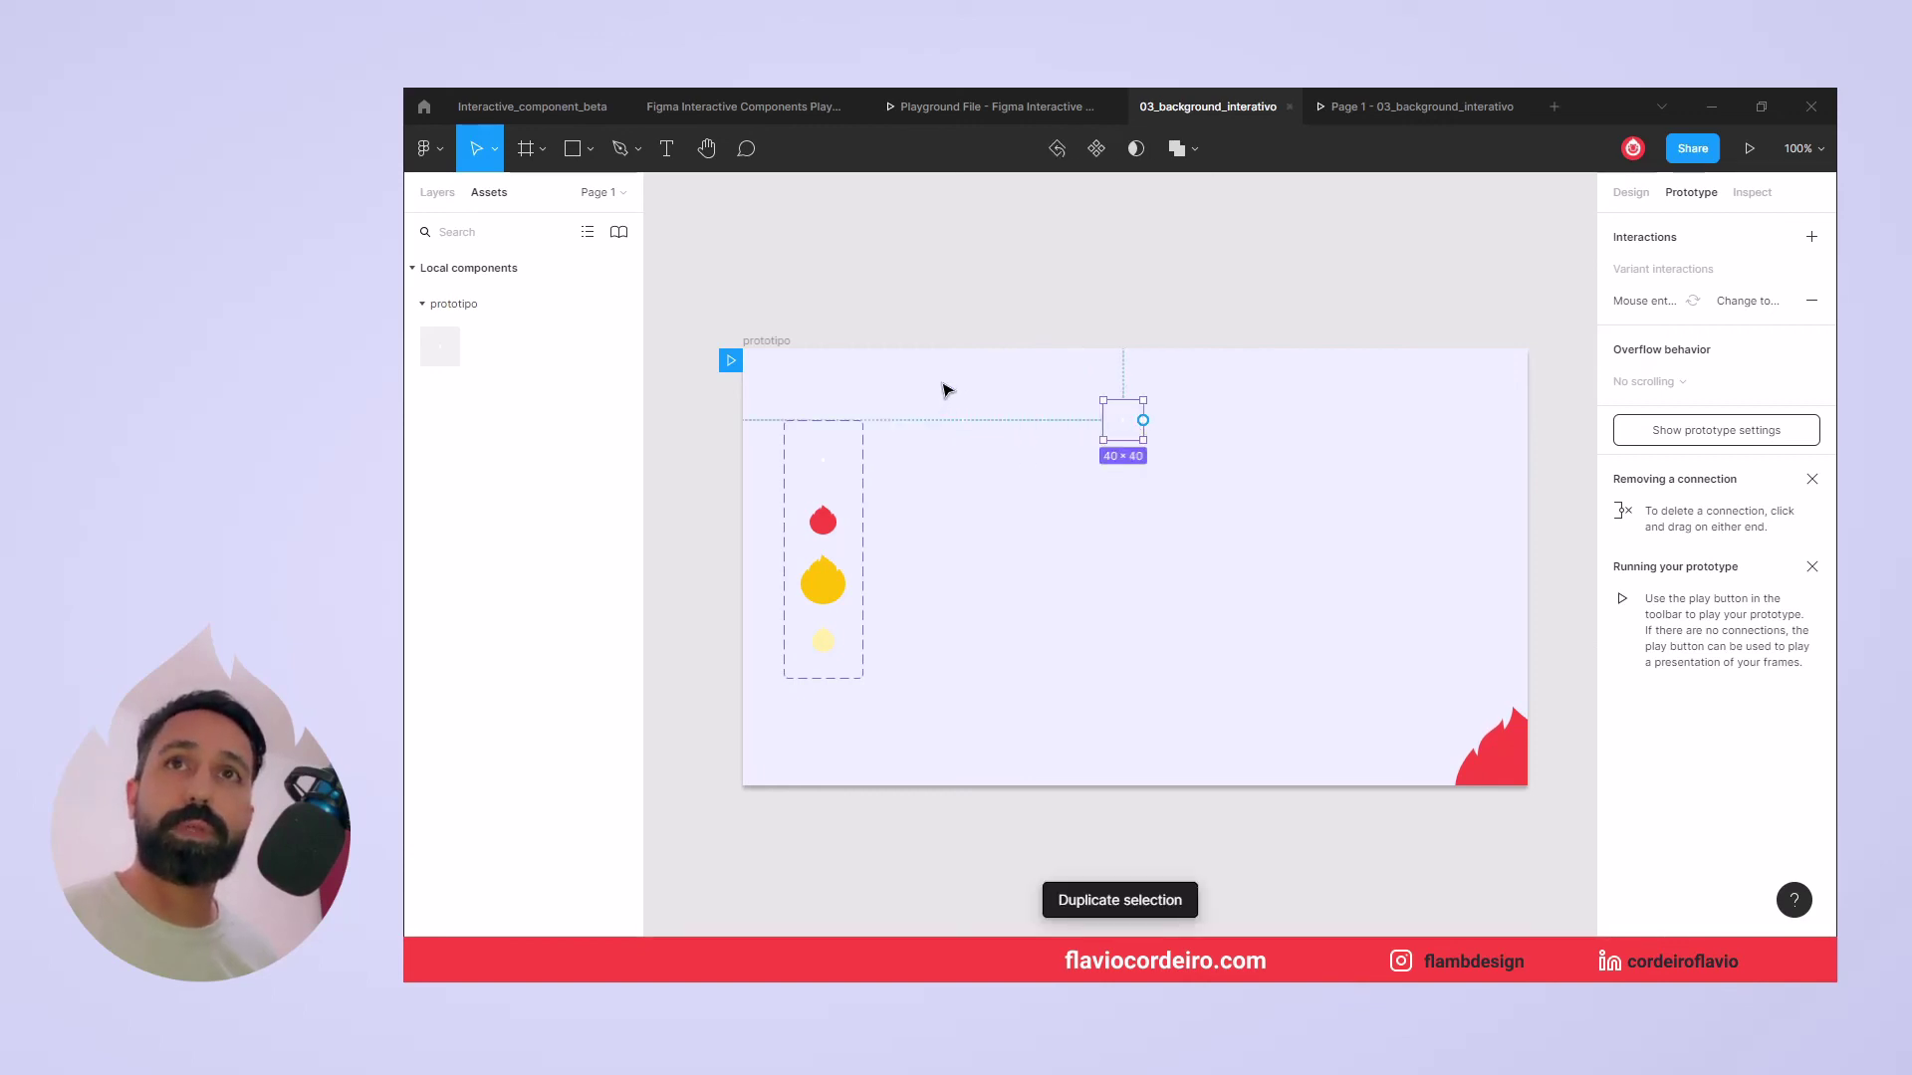
pyautogui.hotkey('ctrl', 'd')
pyautogui.hotkey('ctrl', 'd')
pyautogui.hotkey('ctrl', 'd')
pyautogui.hotkey('ctrl', 'd')
pyautogui.hotkey('ctrl', 'd')
pyautogui.hotkey('ctrl', 'd')
pyautogui.hotkey('ctrl', 'd')
pyautogui.hotkey('ctrl', 'd')
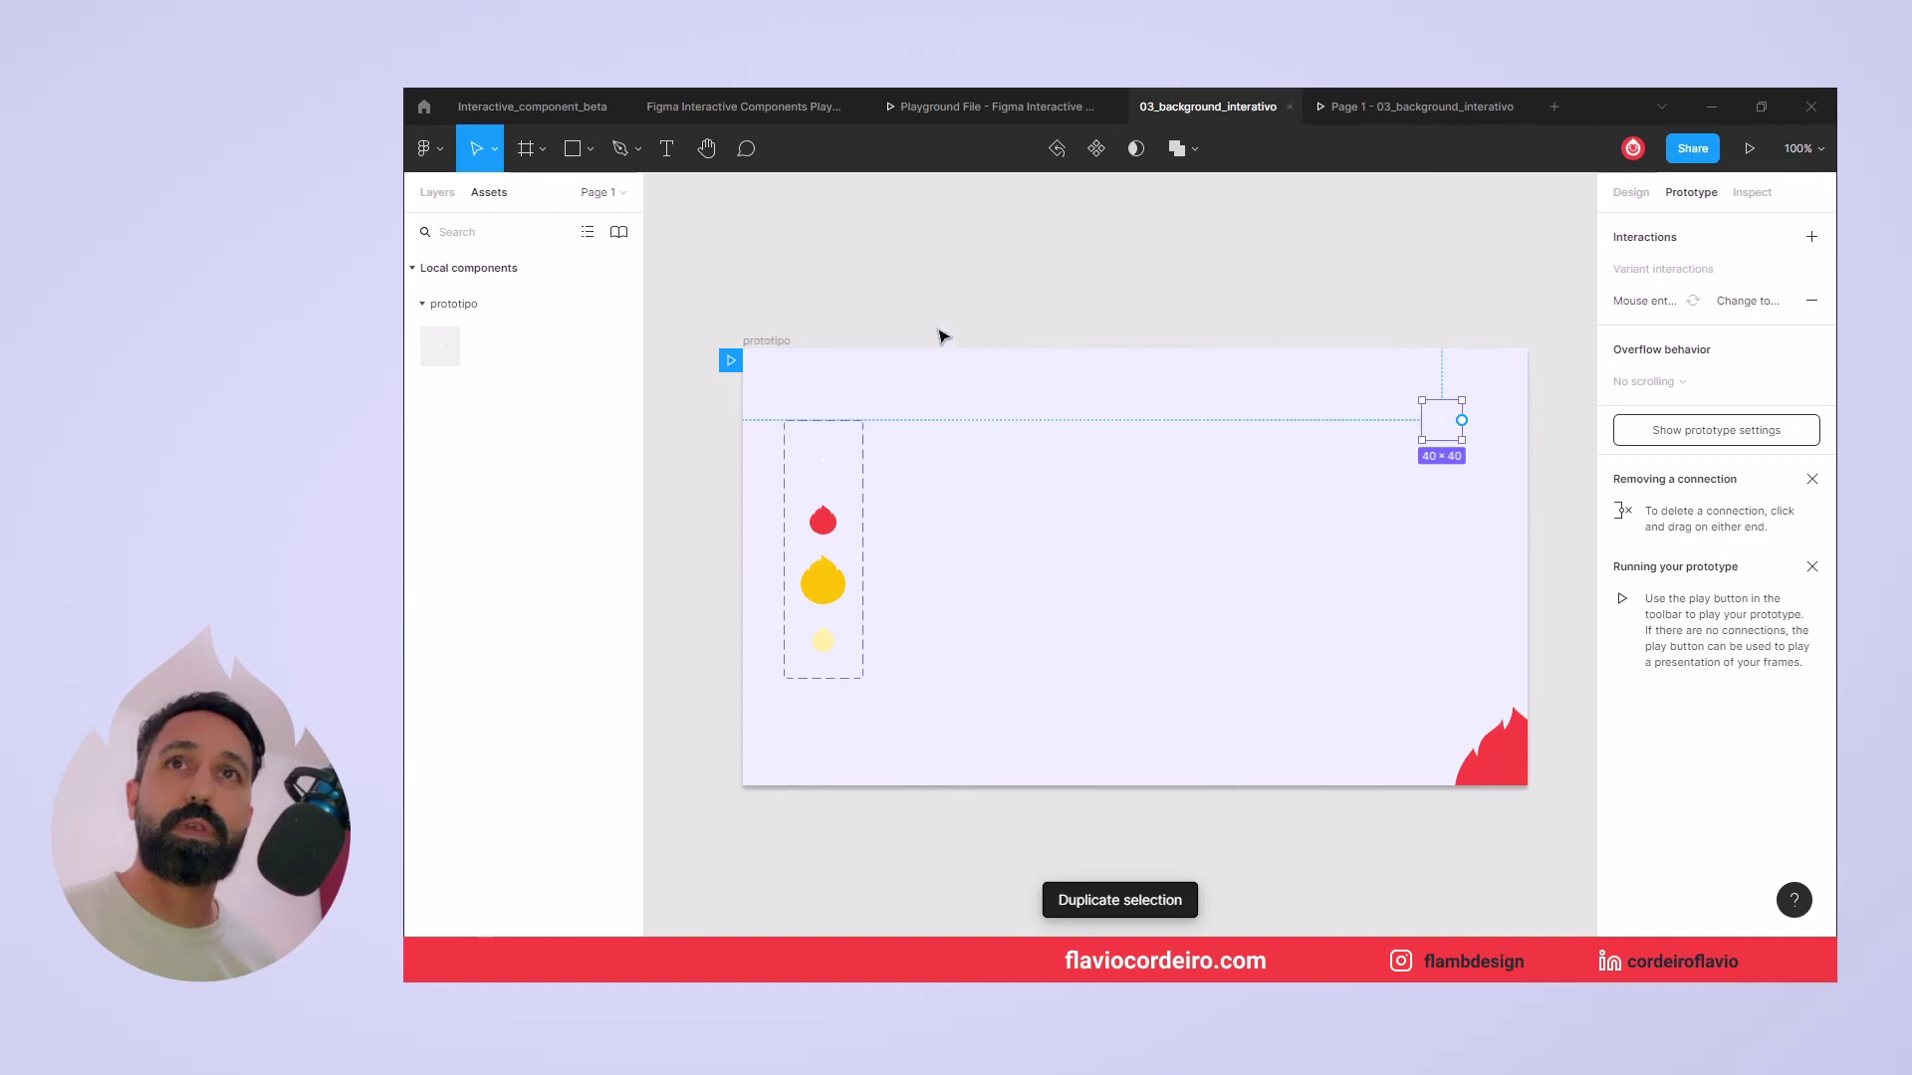
# Frame the row into a 520×40 container and duplicate it into stacked grid rows.
pyautogui.moveTo(901, 291); pyautogui.dragTo(1443, 457)
pyautogui.hotkey('ctrl', 'alt', 'g')
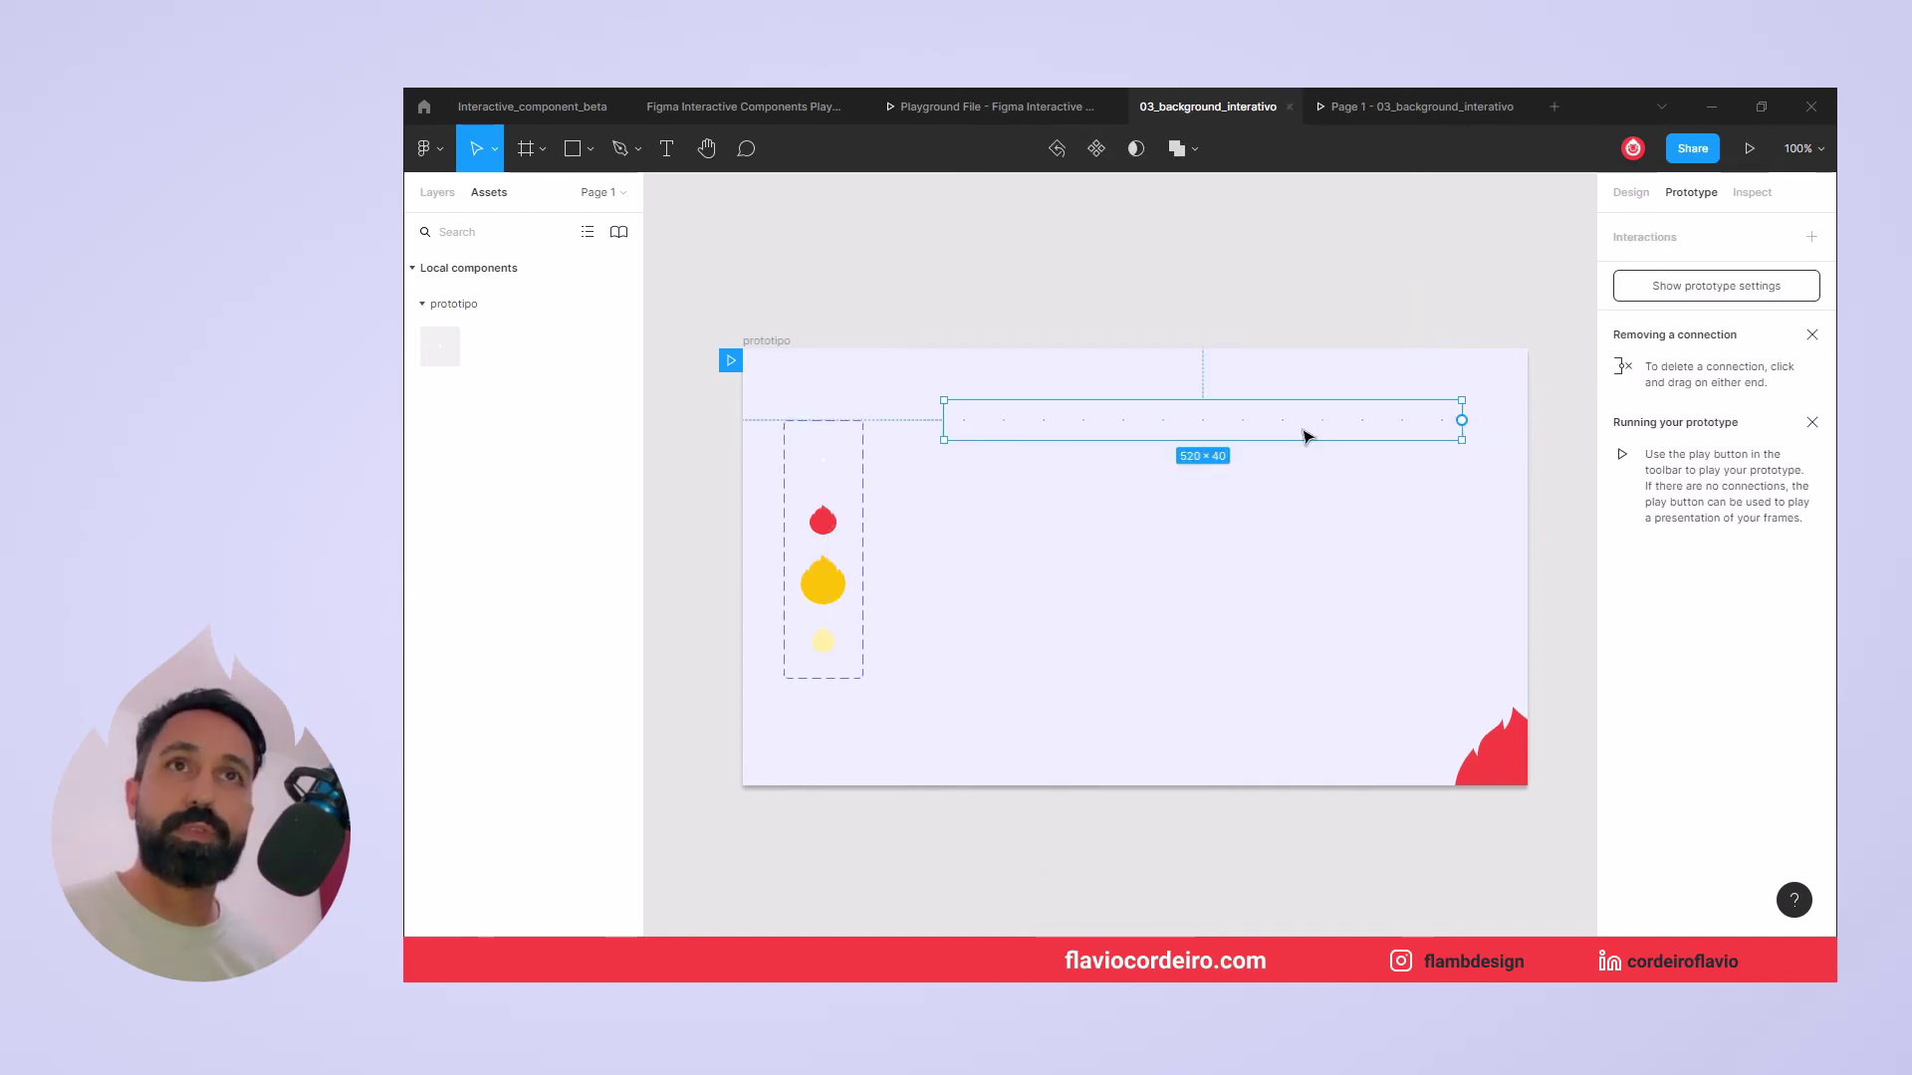
pyautogui.moveTo(1305, 436); pyautogui.dragTo(1313, 476)
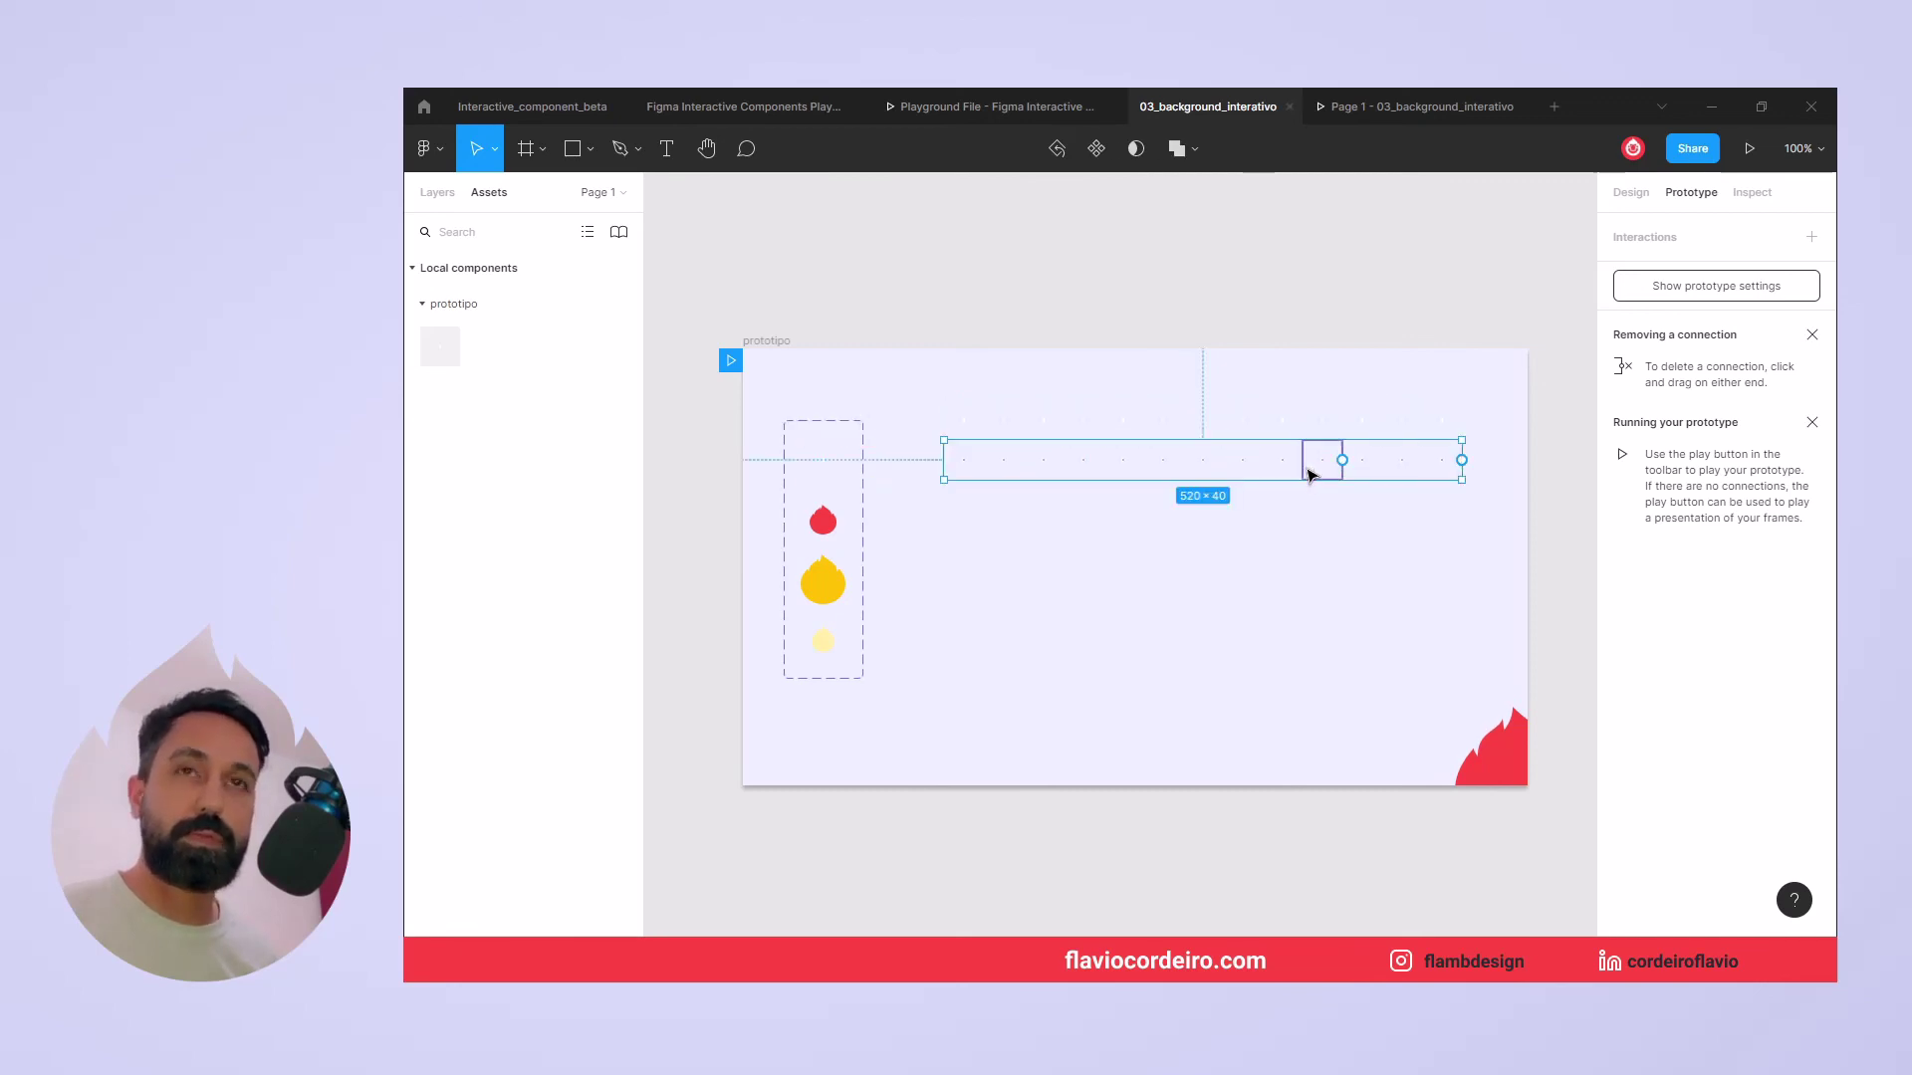
pyautogui.hotkey('ctrl', 'd')
pyautogui.hotkey('ctrl', 'd')
pyautogui.hotkey('ctrl', 'd')
pyautogui.hotkey('ctrl', 'd')
pyautogui.hotkey('ctrl', 'd')
pyautogui.hotkey('ctrl', 'd')
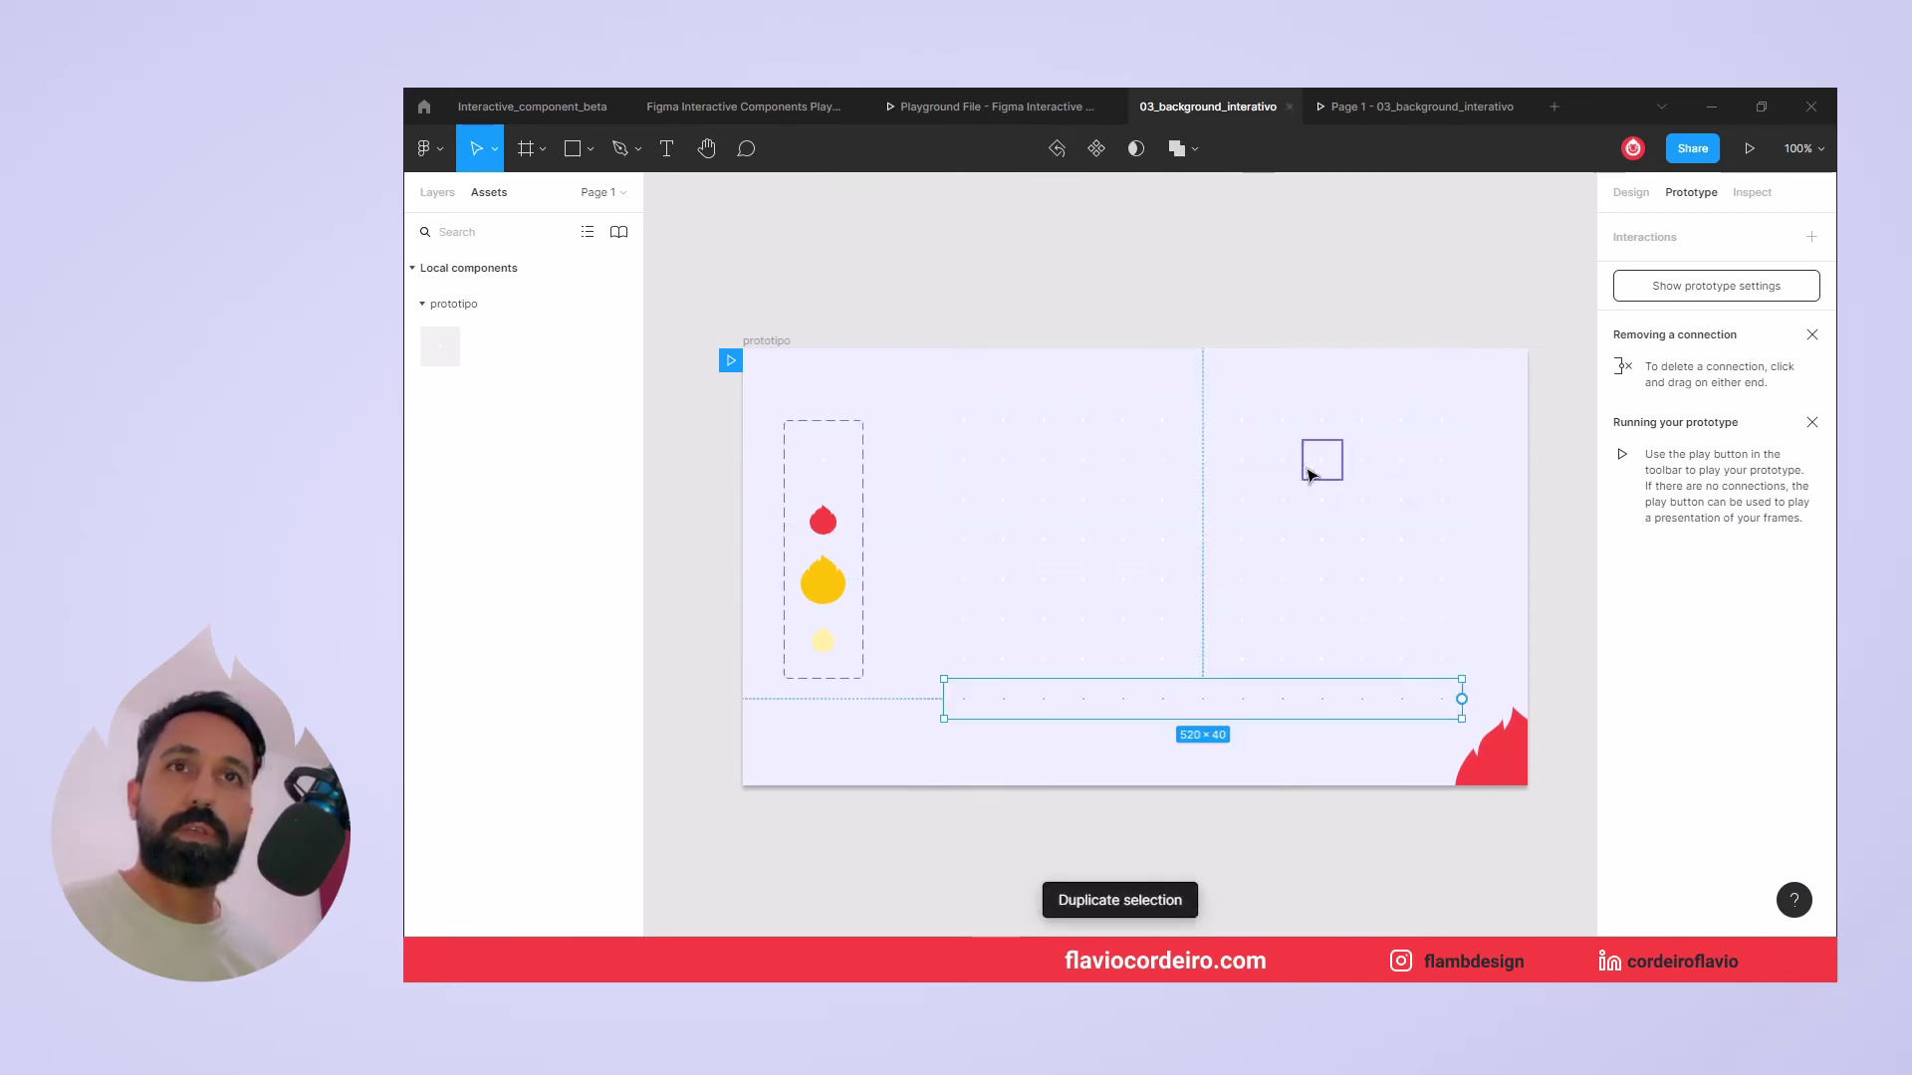
# Open the prototype preview and hover over the dot grid to test flames.
pyautogui.click(1388, 110)
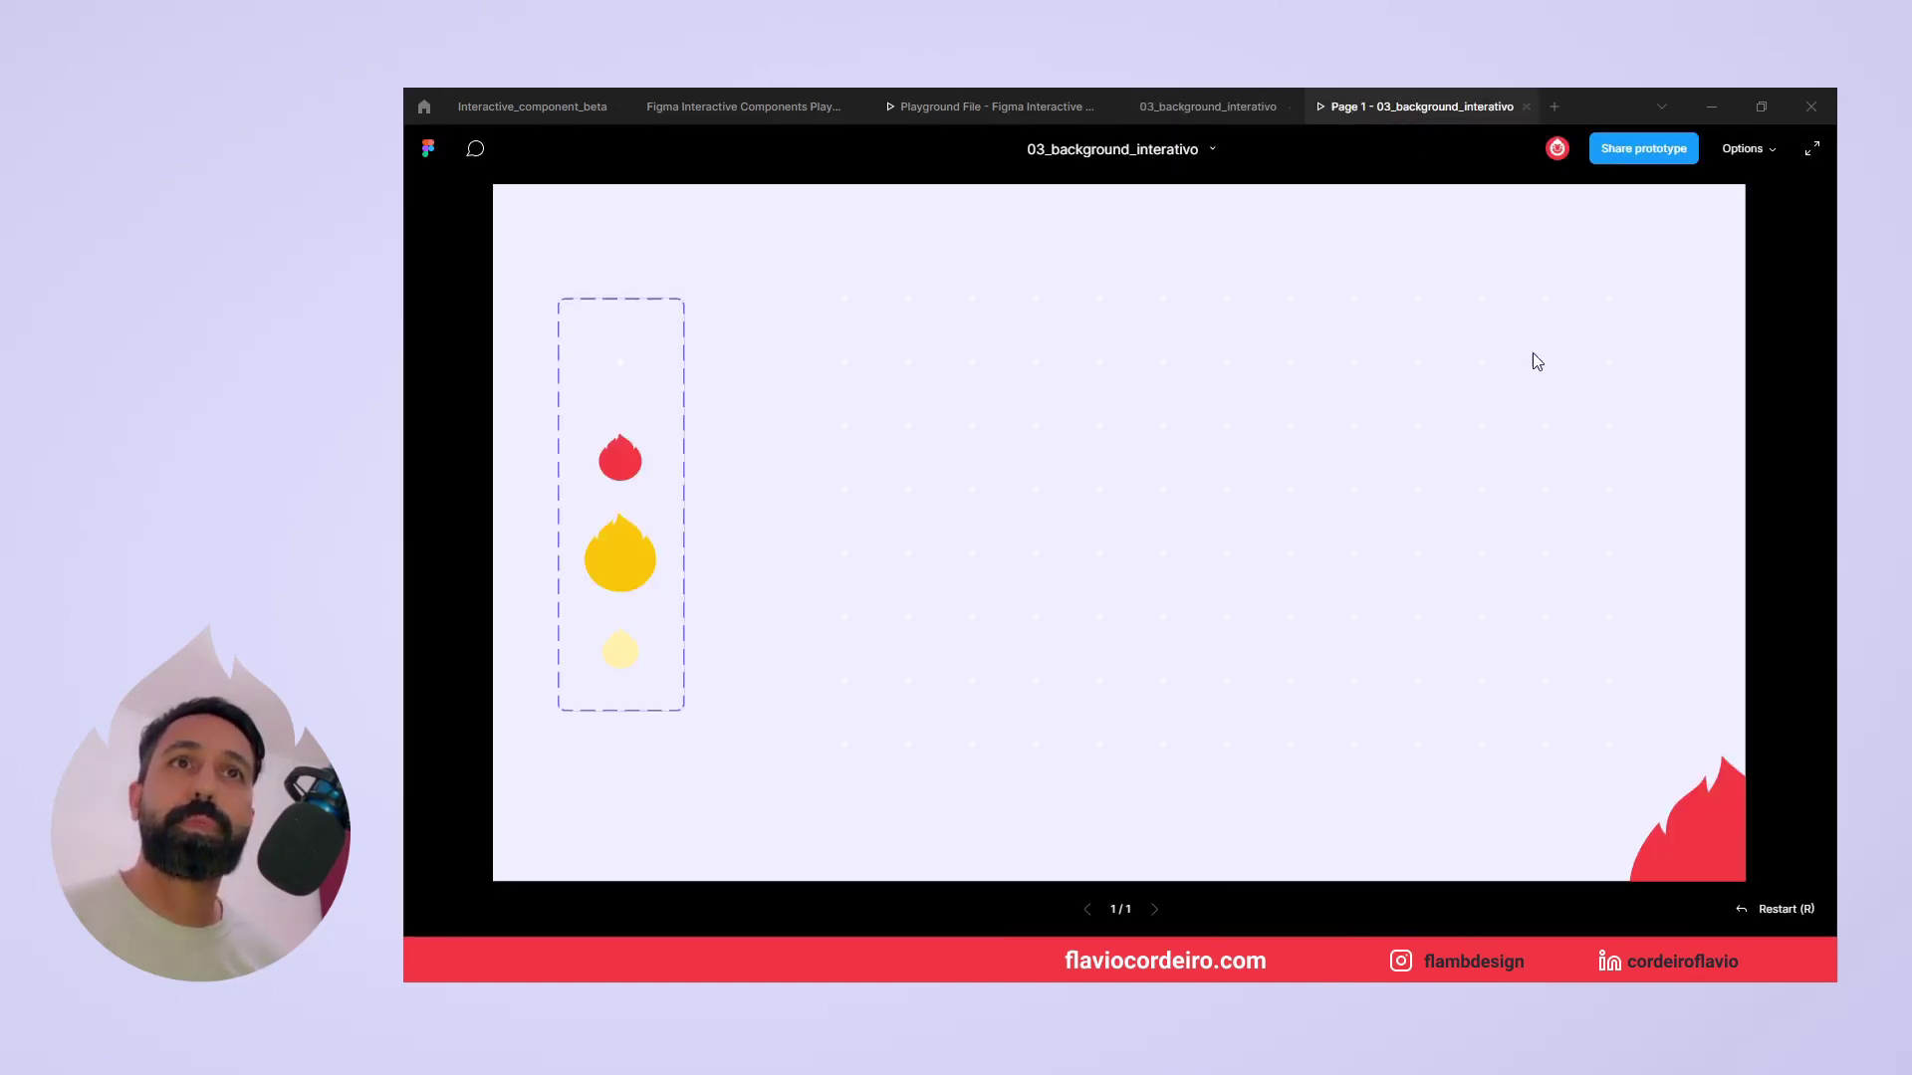